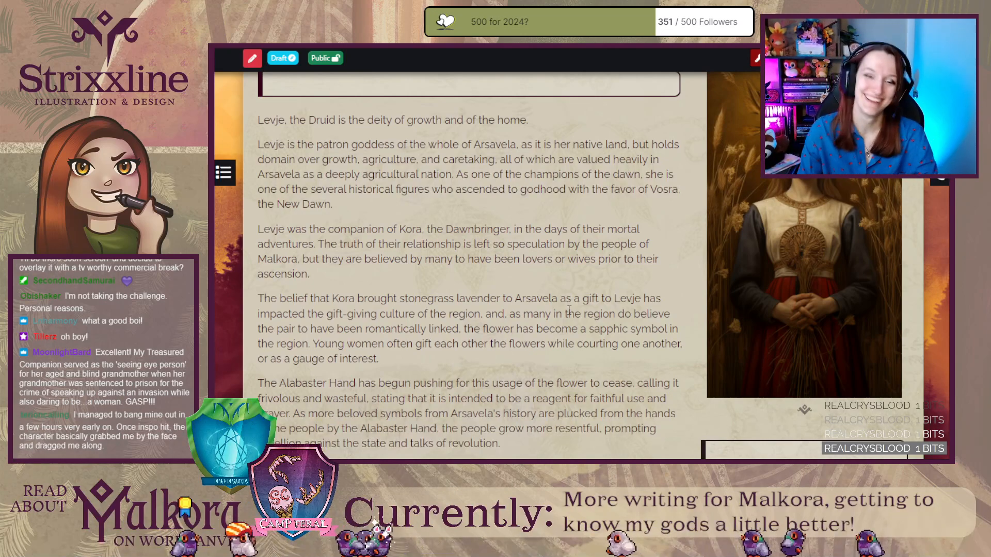
In the Levje, the Druid article editor, collapse the side navigation, enlarge the content text box, and place the cursor between the quote tags.
{"action": "scroll", "coordinate": [515, 248], "scroll_direction": "up", "scroll_amount": 2}
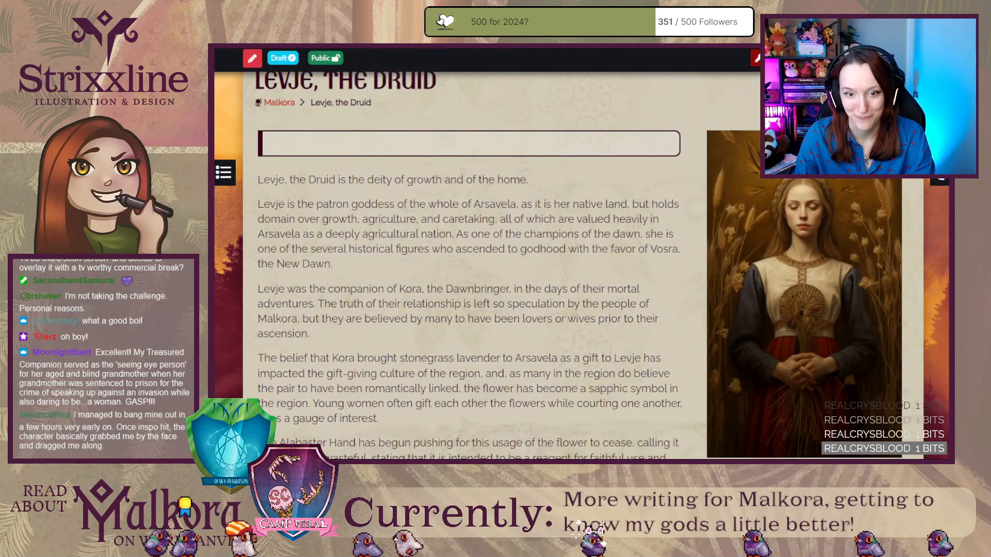
{"action": "key", "text": "ctrl+shift+Tab"}
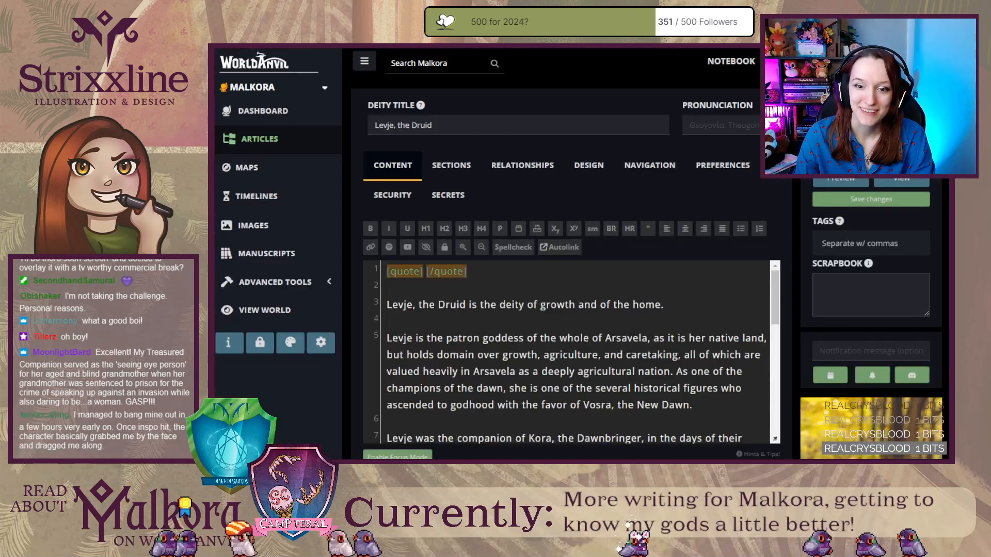
{"action": "left_click", "coordinate": [365, 64]}
{"action": "scroll", "coordinate": [758, 303], "scroll_direction": "down", "scroll_amount": 3}
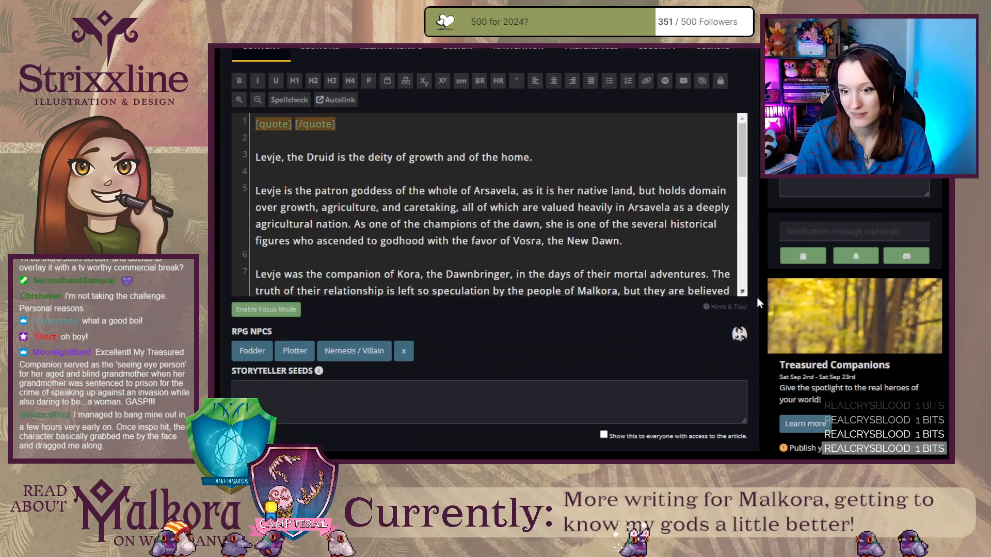
{"action": "left_click_drag", "start_coordinate": [743, 292], "coordinate": [748, 528]}
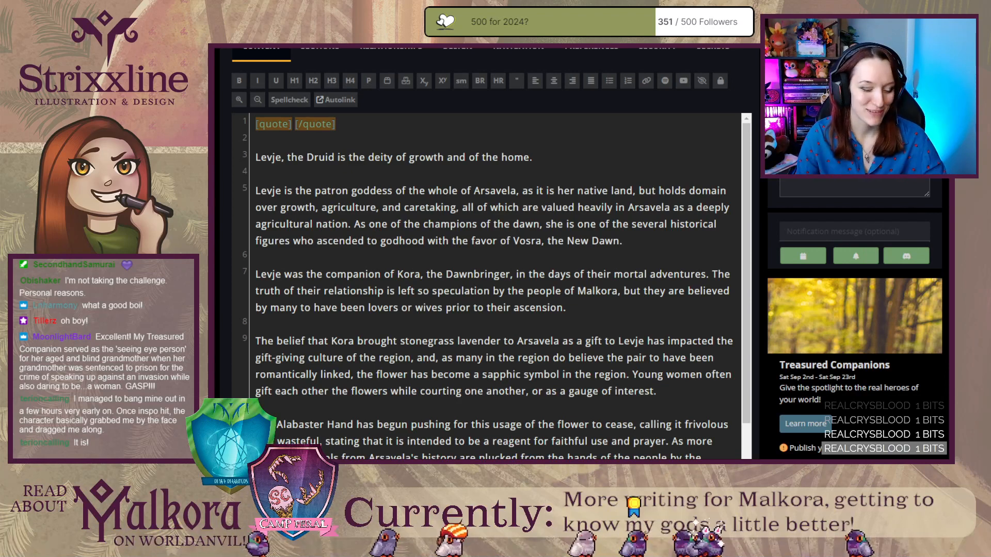
{"action": "left_click_drag", "start_coordinate": [292, 125], "coordinate": [296, 125]}
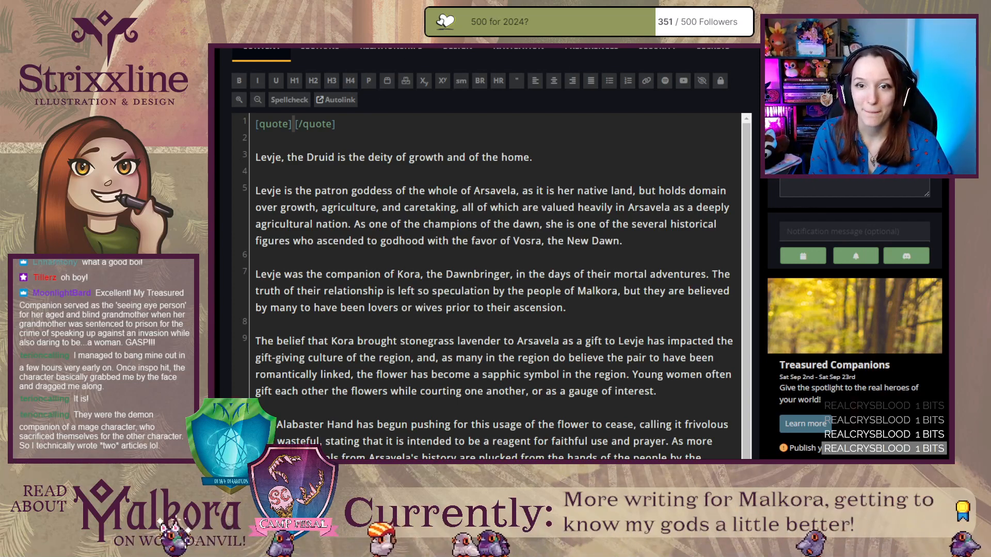
Open the Kora, the Dawnbringer article from the linked articles on the Levje page and view its opening quote.
{"action": "key", "text": "ctrl+Tab"}
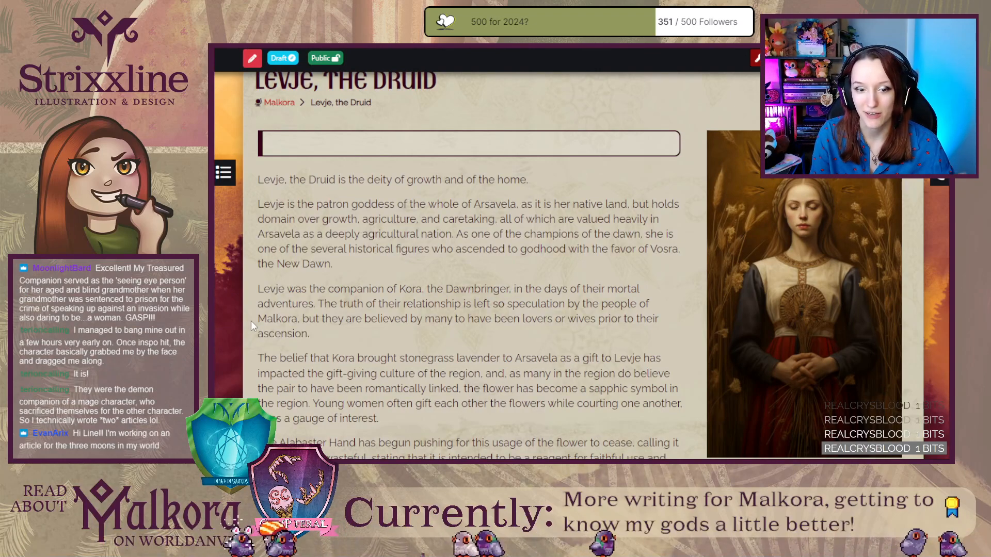
{"action": "scroll", "coordinate": [247, 323], "scroll_direction": "down", "scroll_amount": 10}
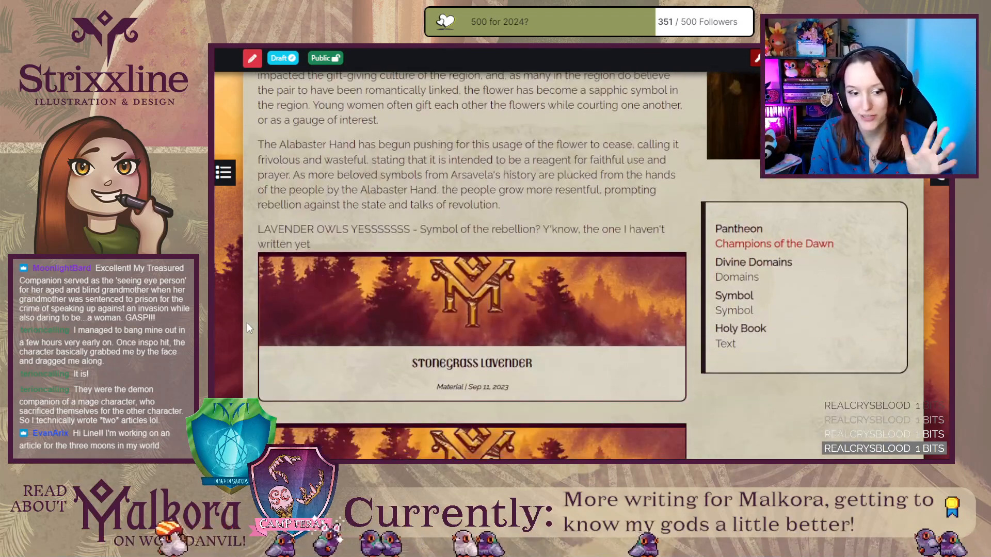
{"action": "scroll", "coordinate": [247, 323], "scroll_direction": "down", "scroll_amount": 1}
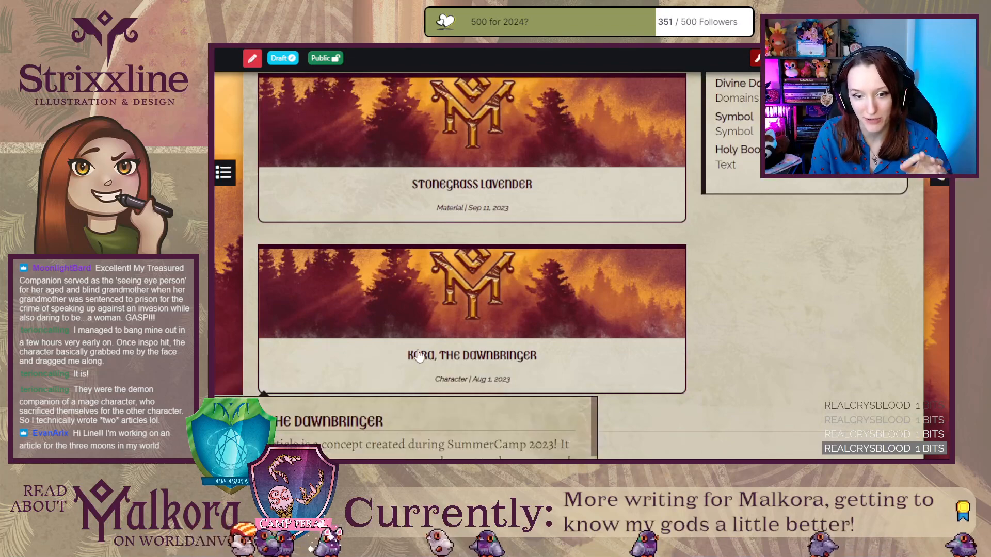
{"action": "left_click", "coordinate": [417, 356]}
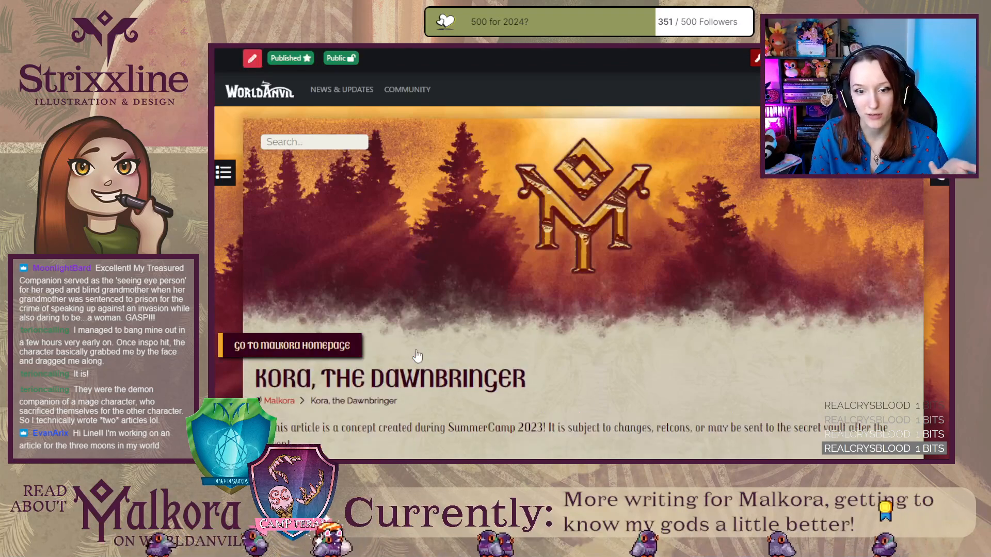
{"action": "scroll", "coordinate": [261, 344], "scroll_direction": "down", "scroll_amount": 3}
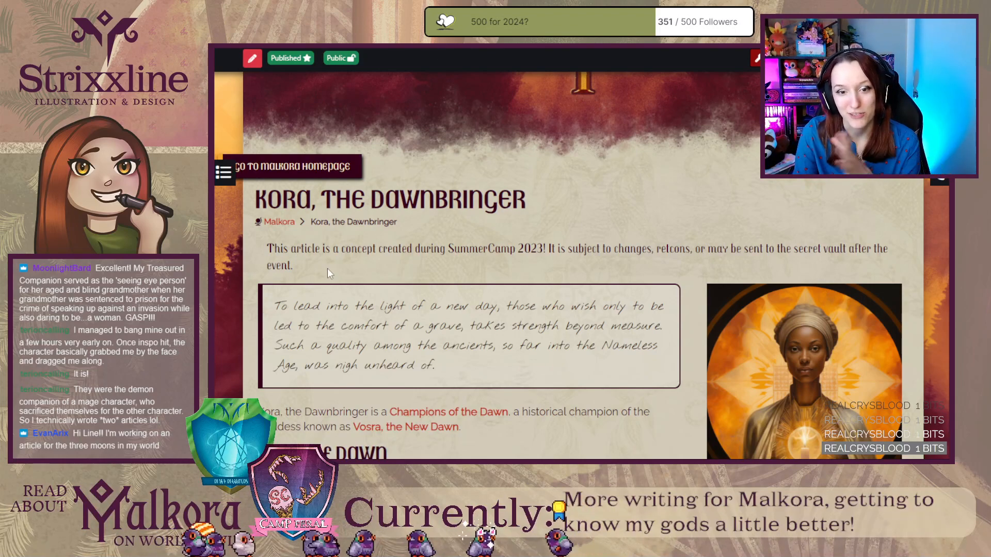
{"action": "key", "text": "ctrl+Tab"}
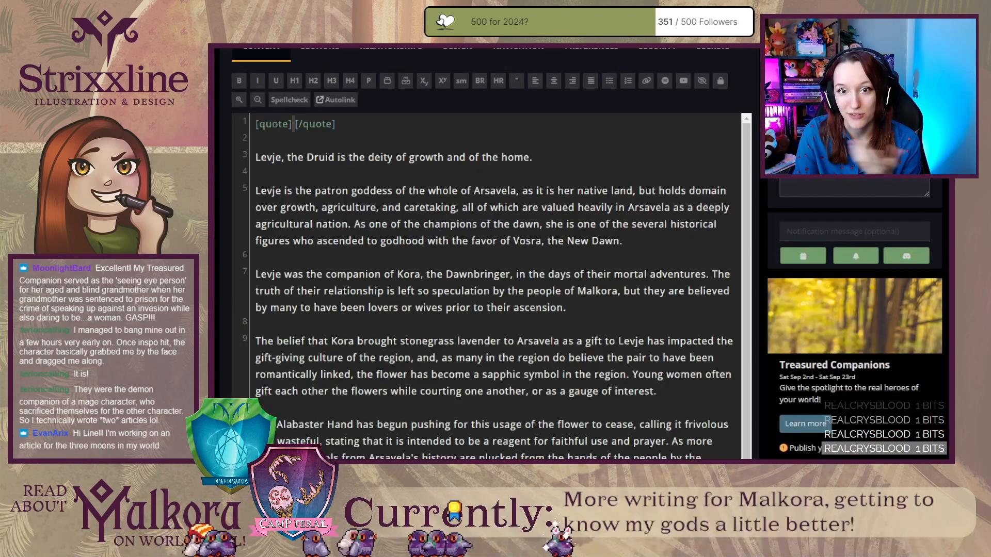
Skim the published Kora article's body, from the quote through the First Voice of the Gods and Domain of Faith sections.
{"action": "key", "text": "ctrl+shift+Tab"}
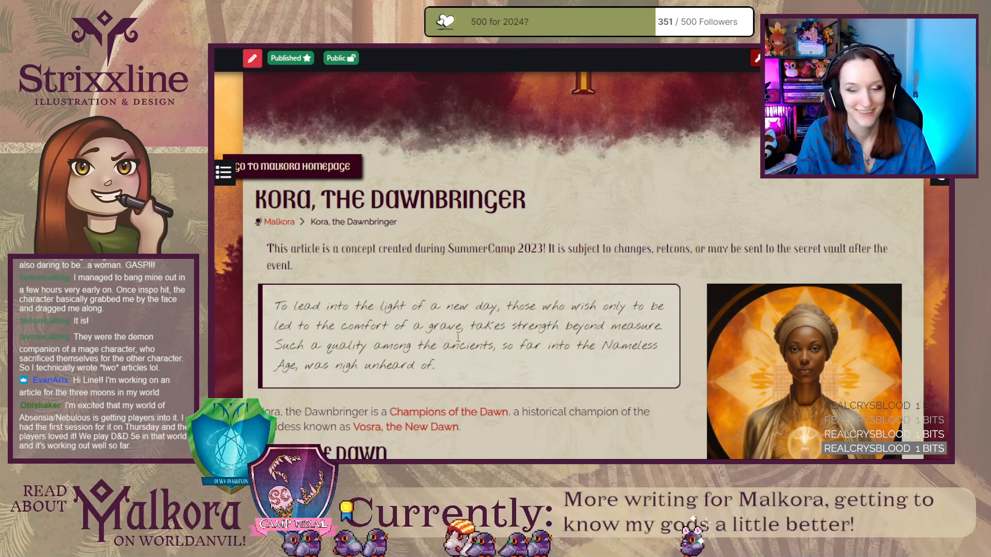
{"action": "scroll", "coordinate": [458, 337], "scroll_direction": "down", "scroll_amount": 5}
{"action": "scroll", "coordinate": [512, 365], "scroll_direction": "down", "scroll_amount": 4}
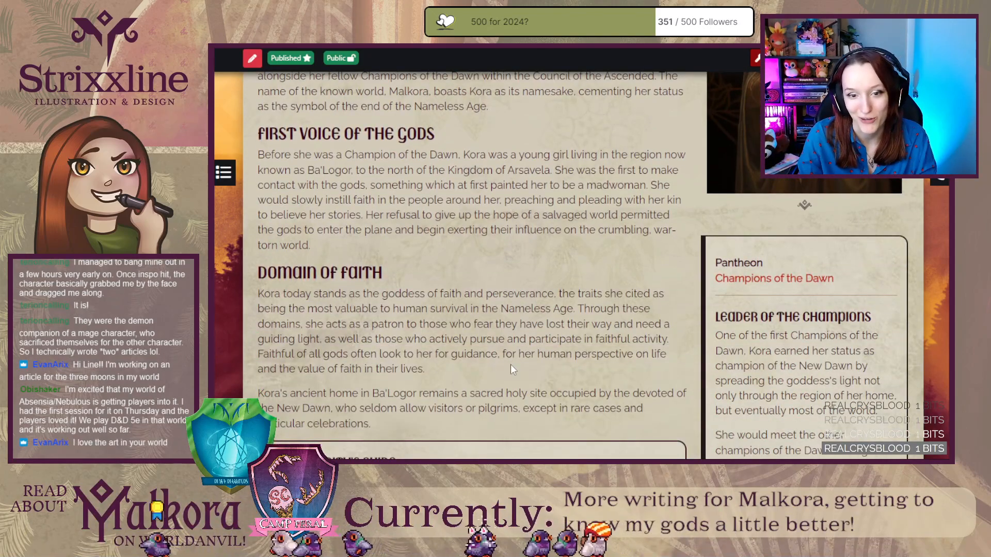
{"action": "scroll", "coordinate": [511, 365], "scroll_direction": "down", "scroll_amount": 6}
{"action": "scroll", "coordinate": [511, 366], "scroll_direction": "up", "scroll_amount": 15}
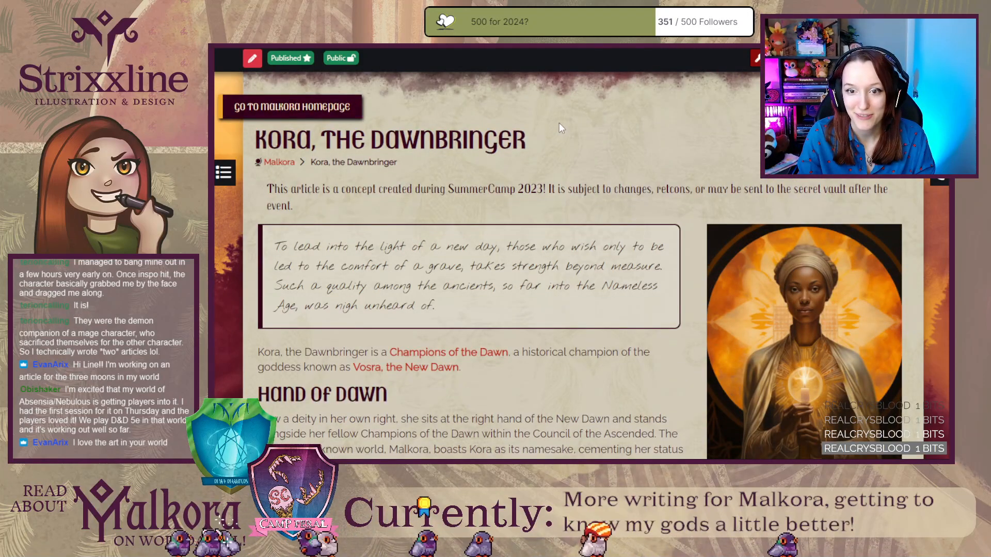
Review the Levje, the Druid draft page from its title through the portrait caption, and return to the empty quote in the editor.
{"action": "key", "text": "ctrl+Tab"}
{"action": "scroll", "coordinate": [601, 220], "scroll_direction": "up", "scroll_amount": 15}
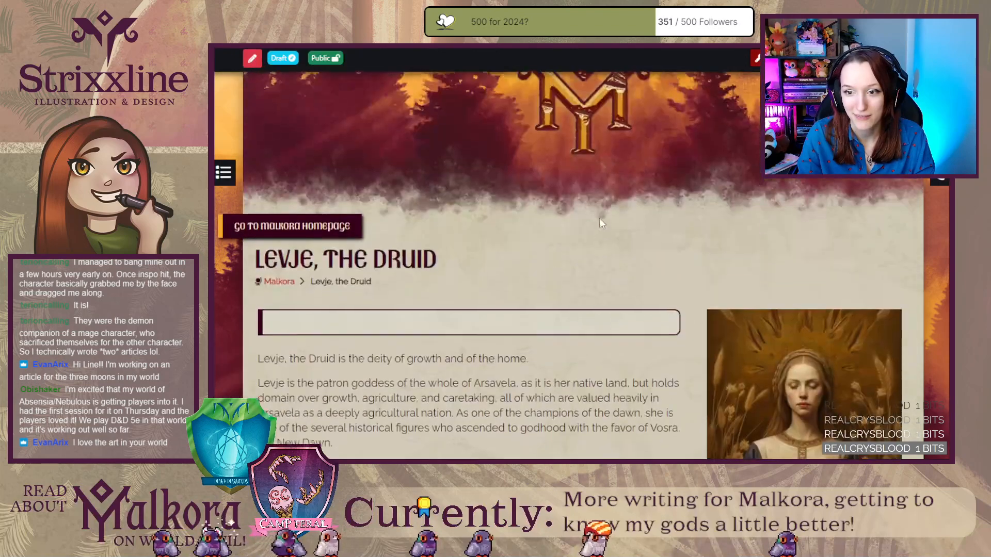
{"action": "scroll", "coordinate": [540, 300], "scroll_direction": "down", "scroll_amount": 1}
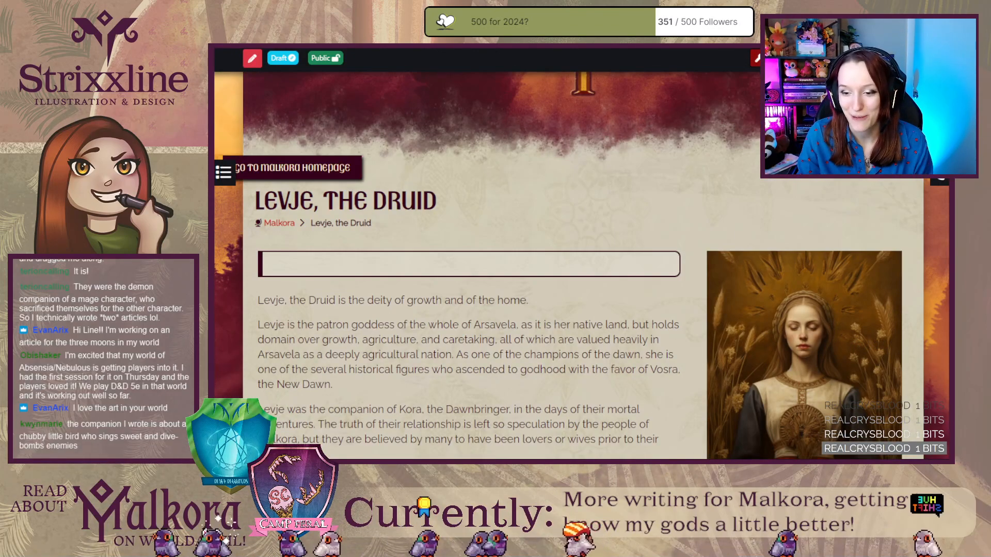
{"action": "scroll", "coordinate": [804, 351], "scroll_direction": "down", "scroll_amount": 4}
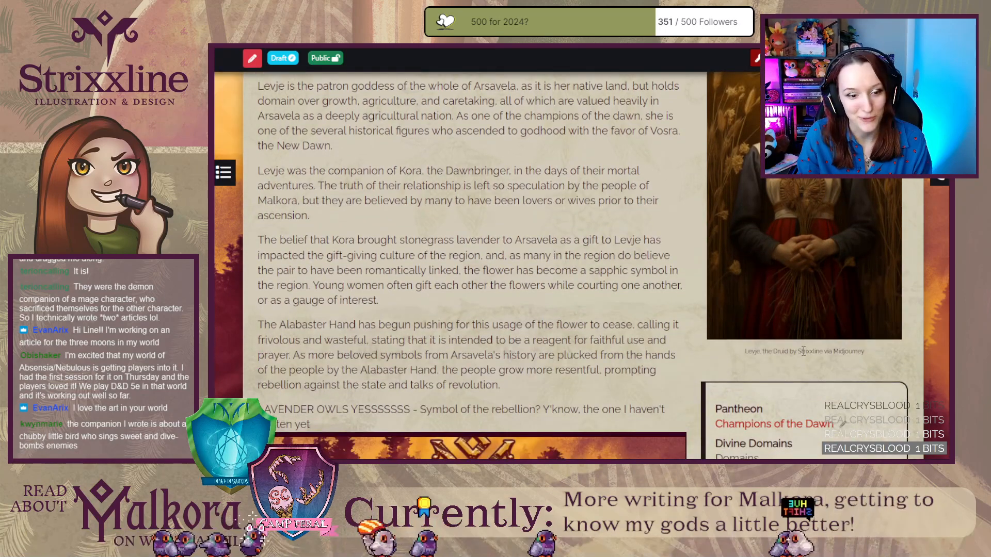
{"action": "scroll", "coordinate": [803, 352], "scroll_direction": "up", "scroll_amount": 3}
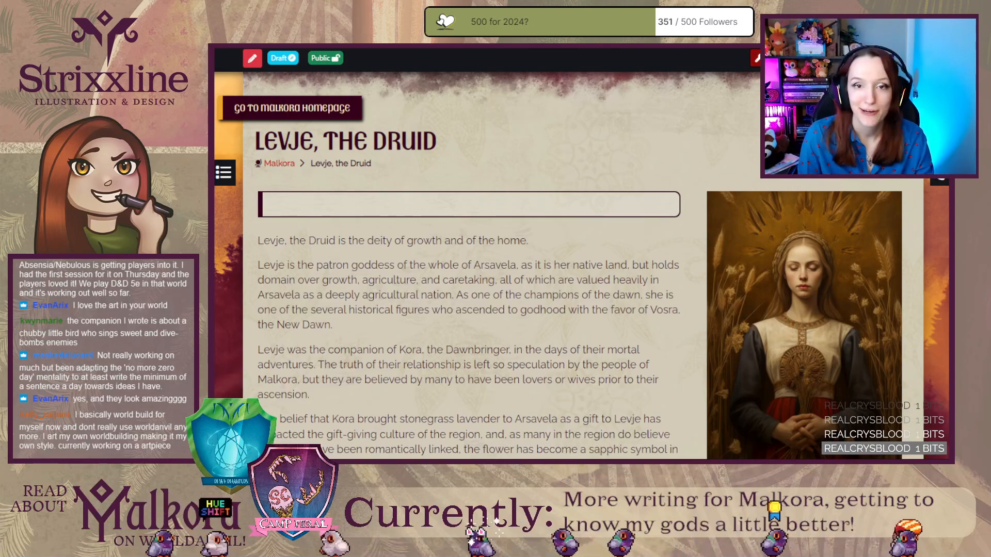
{"action": "key", "text": "ctrl+Tab"}
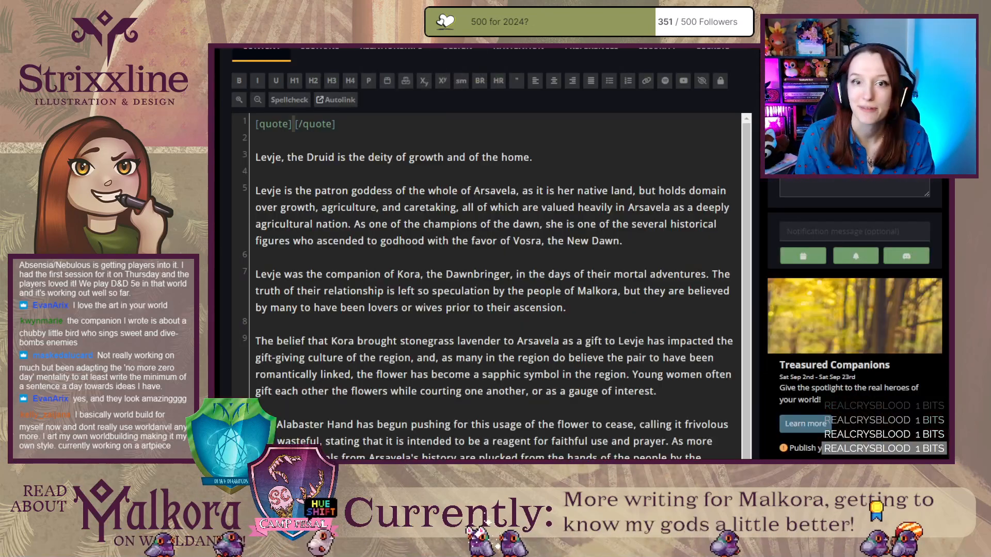
{"action": "left_click", "coordinate": [293, 124]}
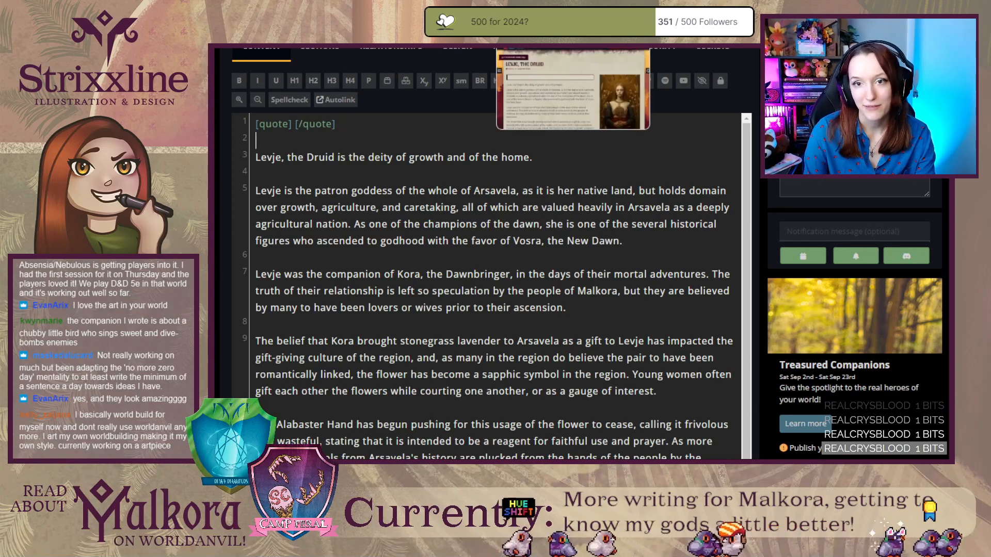
Reread the rendered Levje draft's paragraphs to see where the text could be divided into sections.
{"action": "left_click", "coordinate": [558, 47]}
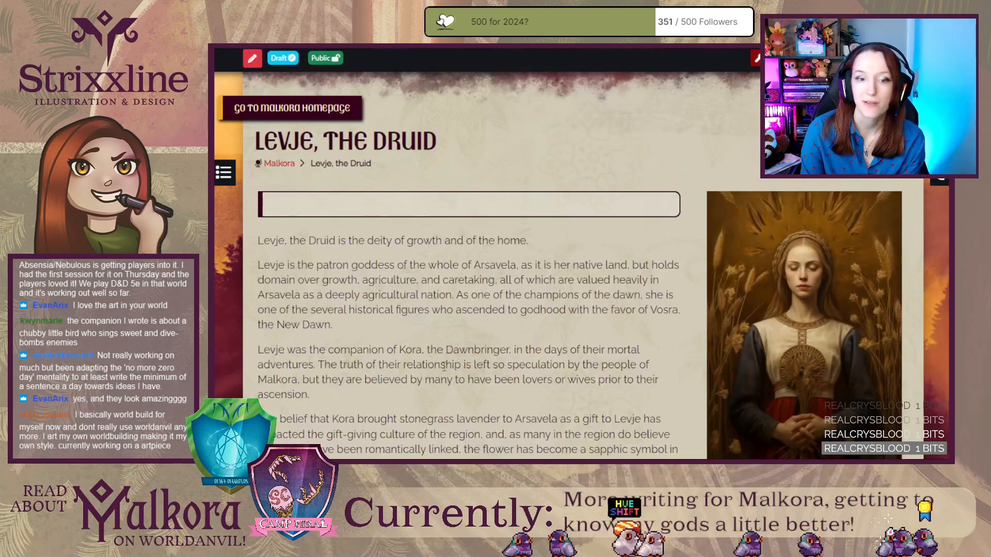
{"action": "scroll", "coordinate": [408, 341], "scroll_direction": "down", "scroll_amount": 2}
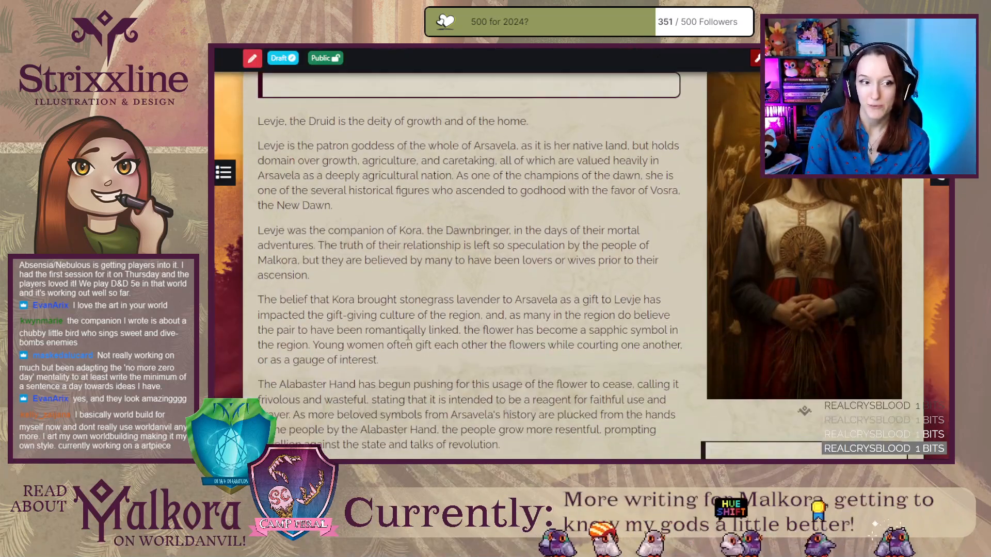
{"action": "scroll", "coordinate": [407, 336], "scroll_direction": "up", "scroll_amount": 1}
{"action": "scroll", "coordinate": [408, 336], "scroll_direction": "down", "scroll_amount": 1}
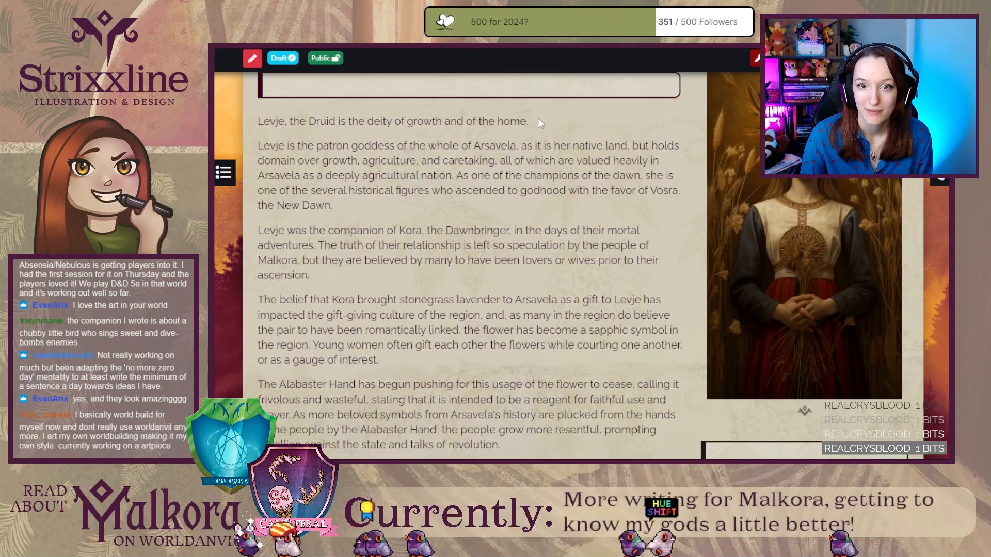
{"action": "scroll", "coordinate": [465, 258], "scroll_direction": "down", "scroll_amount": 4}
Examine how the Kora article uses section headings such as Hand of Dawn, First Voice of the Gods, and Domain of Faith.
{"action": "left_click", "coordinate": [566, 433]}
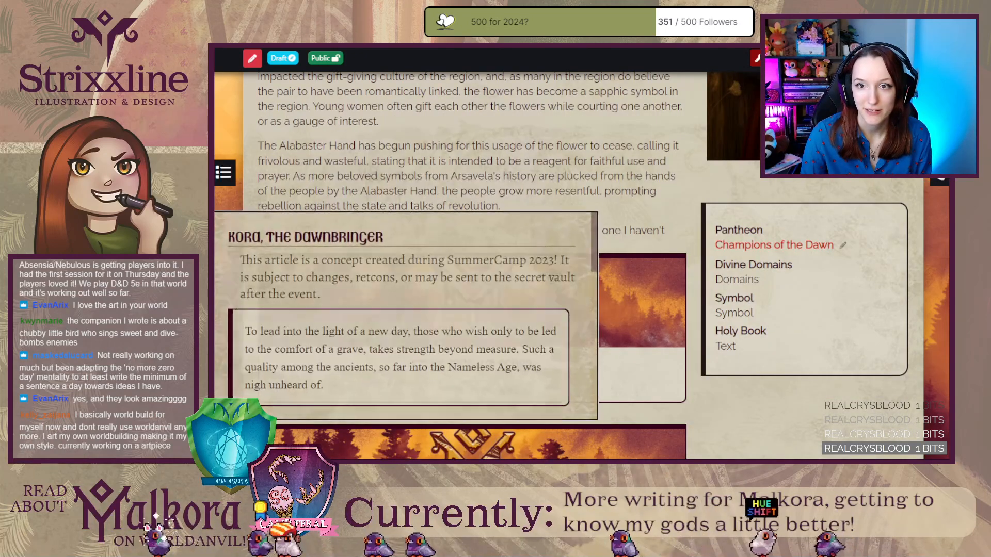
{"action": "scroll", "coordinate": [567, 413], "scroll_direction": "down", "scroll_amount": 5}
{"action": "scroll", "coordinate": [566, 411], "scroll_direction": "down", "scroll_amount": 5}
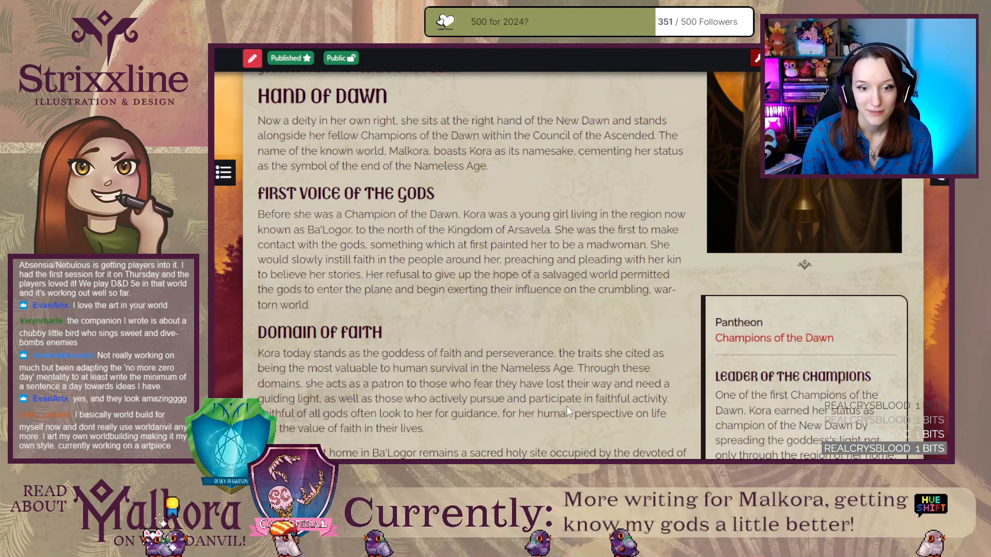
{"action": "scroll", "coordinate": [568, 412], "scroll_direction": "up", "scroll_amount": 2}
{"action": "left_click_drag", "start_coordinate": [394, 221], "coordinate": [242, 213]}
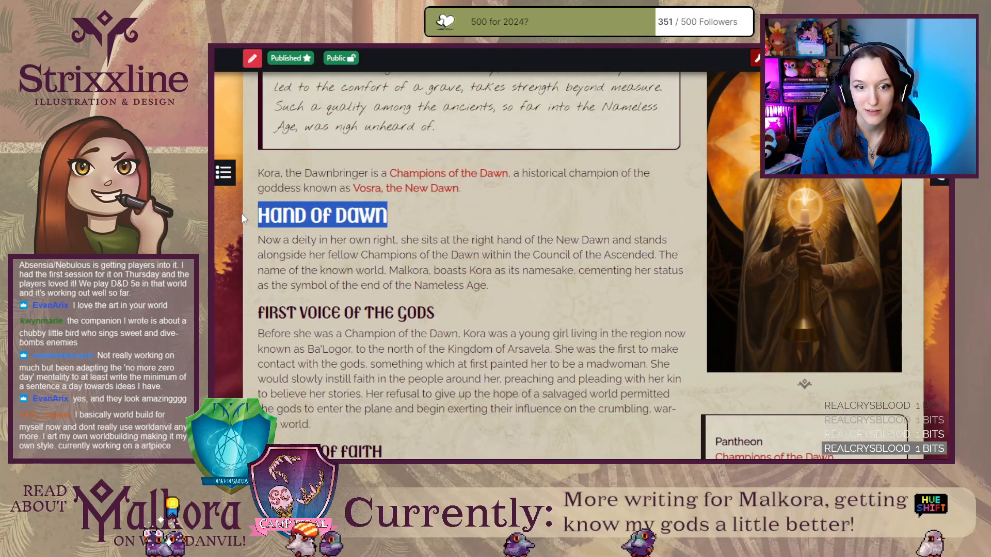
{"action": "left_click", "coordinate": [245, 215]}
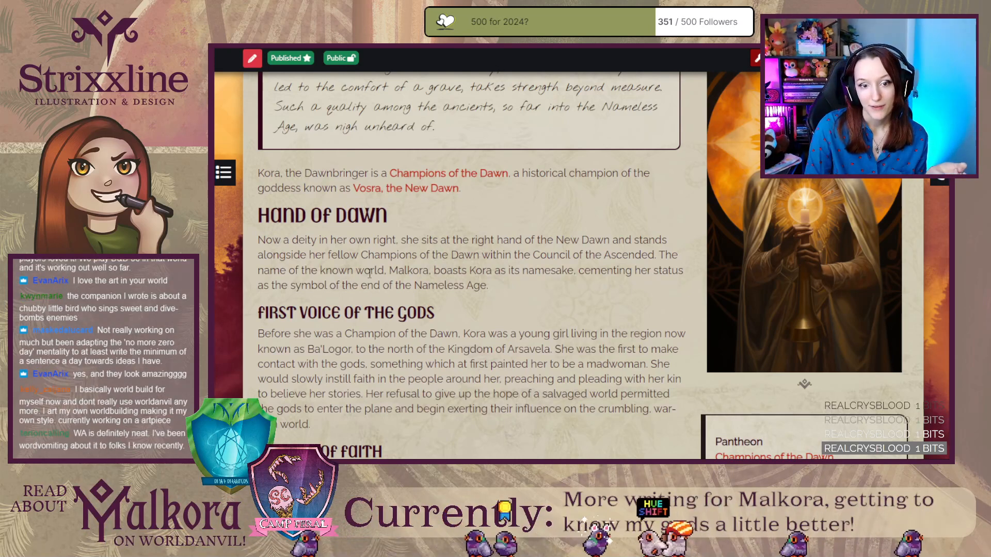
{"action": "left_click_drag", "start_coordinate": [252, 316], "coordinate": [458, 315]}
{"action": "left_click", "coordinate": [387, 449]}
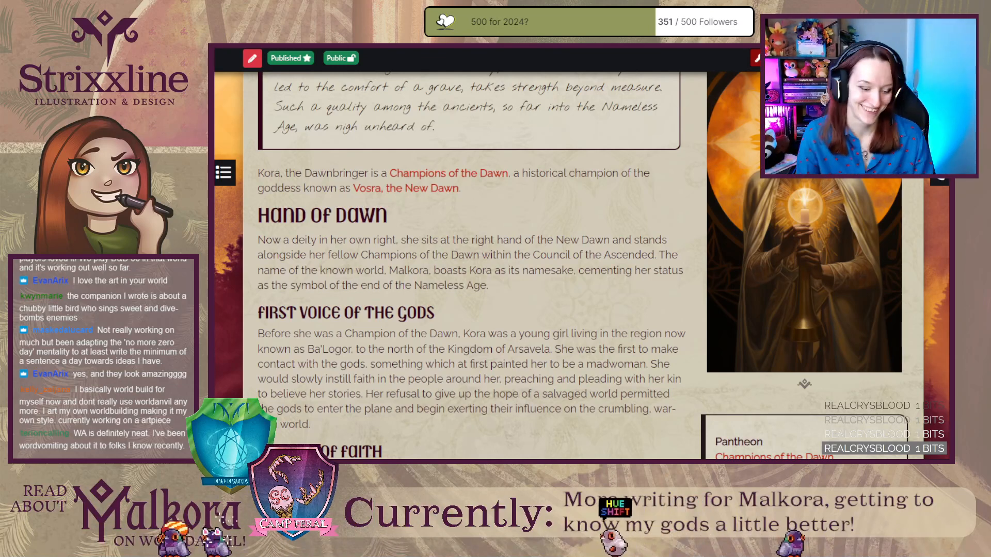
{"action": "scroll", "coordinate": [433, 299], "scroll_direction": "down", "scroll_amount": 3}
{"action": "scroll", "coordinate": [256, 322], "scroll_direction": "down", "scroll_amount": 1}
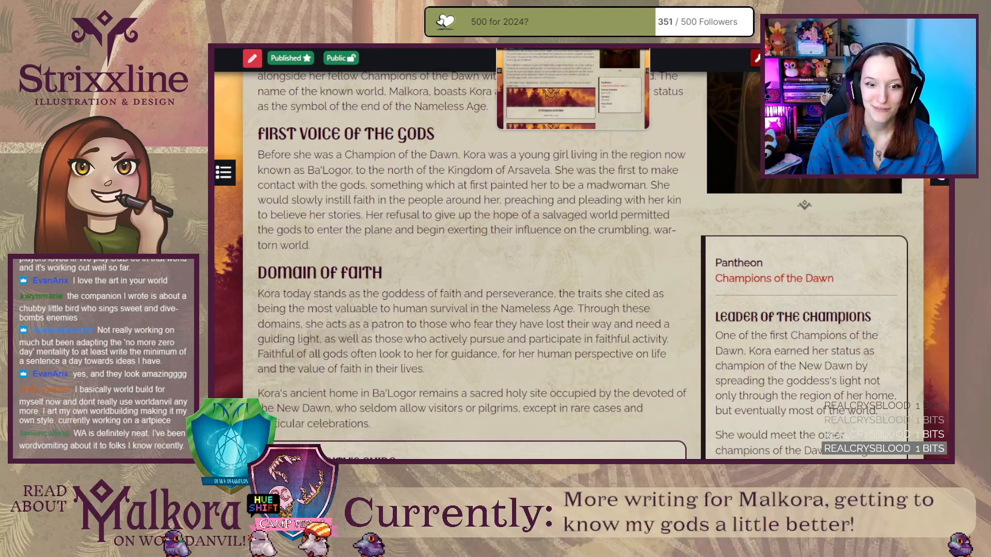
{"action": "scroll", "coordinate": [299, 254], "scroll_direction": "up", "scroll_amount": 3}
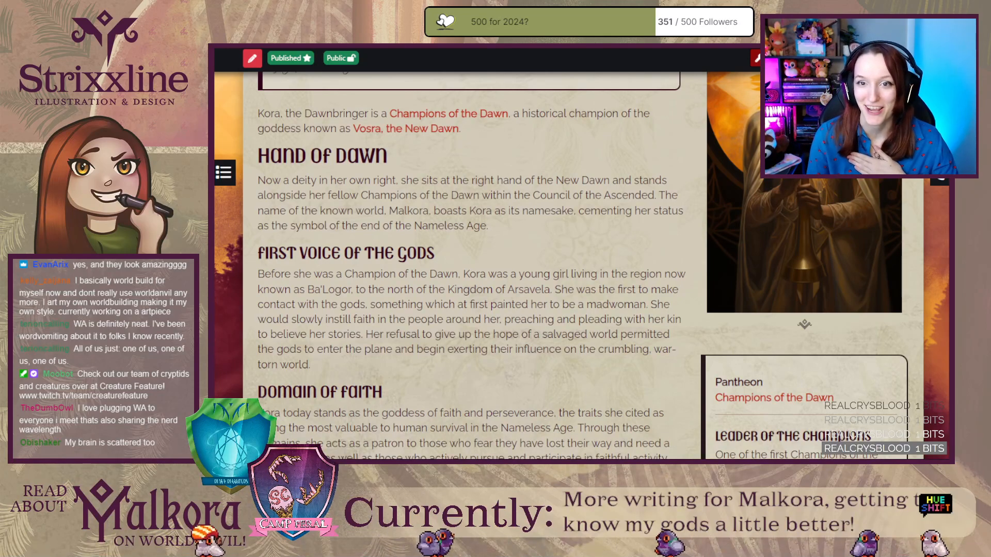
In the Levje article editor, add an empty h1 heading between the introductory line and the patron goddess paragraph.
{"action": "key", "text": "ctrl+Tab"}
{"action": "key", "text": "ctrl+Tab"}
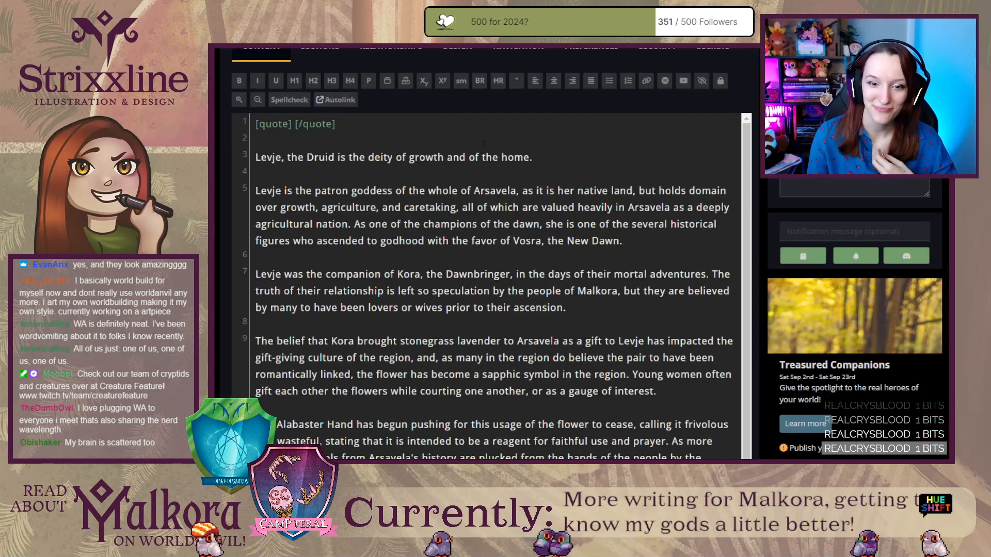
{"action": "scroll", "coordinate": [484, 145], "scroll_direction": "up", "scroll_amount": 2}
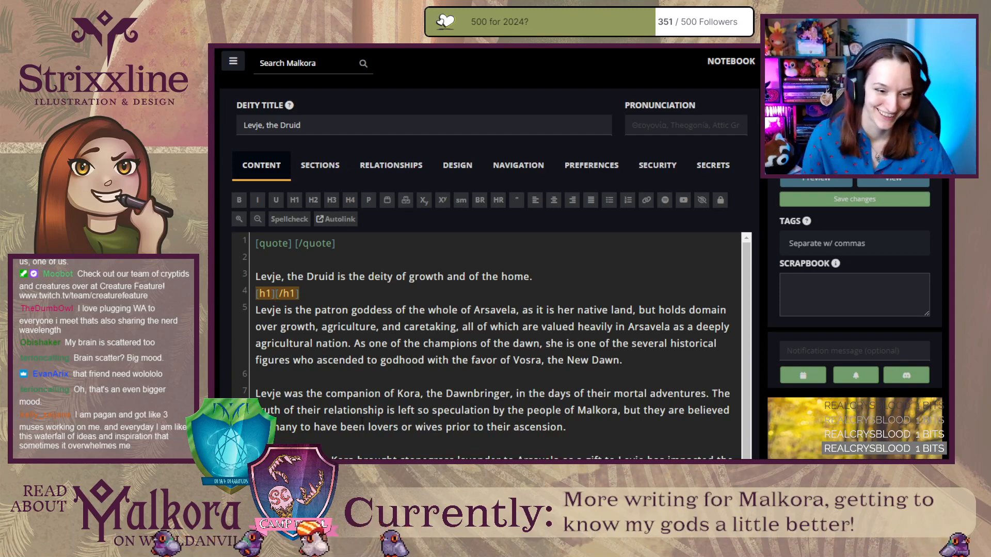
{"action": "scroll", "coordinate": [488, 346], "scroll_direction": "down", "scroll_amount": 1}
{"action": "scroll", "coordinate": [541, 401], "scroll_direction": "down", "scroll_amount": 1}
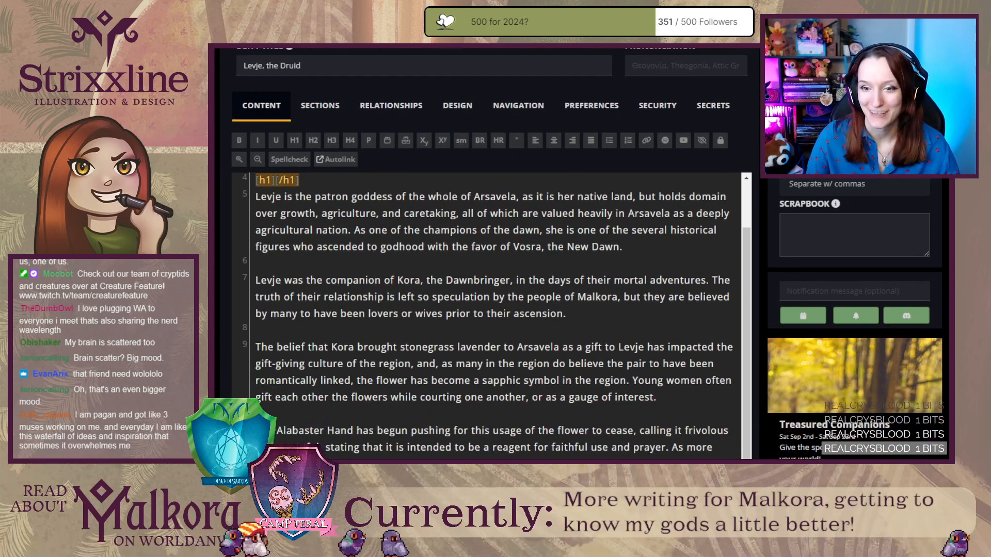
{"action": "scroll", "coordinate": [276, 180], "scroll_direction": "up", "scroll_amount": 2}
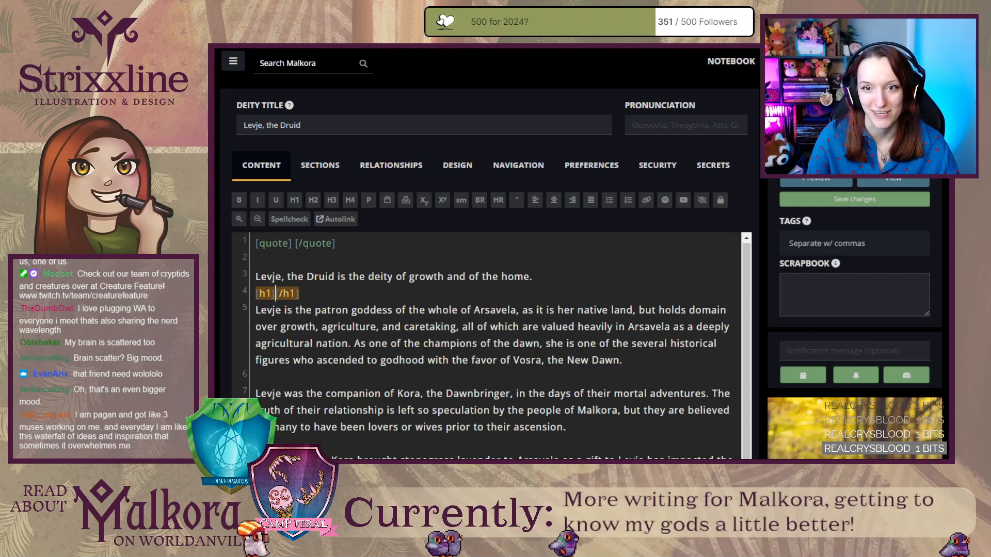
{"action": "scroll", "coordinate": [485, 253], "scroll_direction": "down", "scroll_amount": 1}
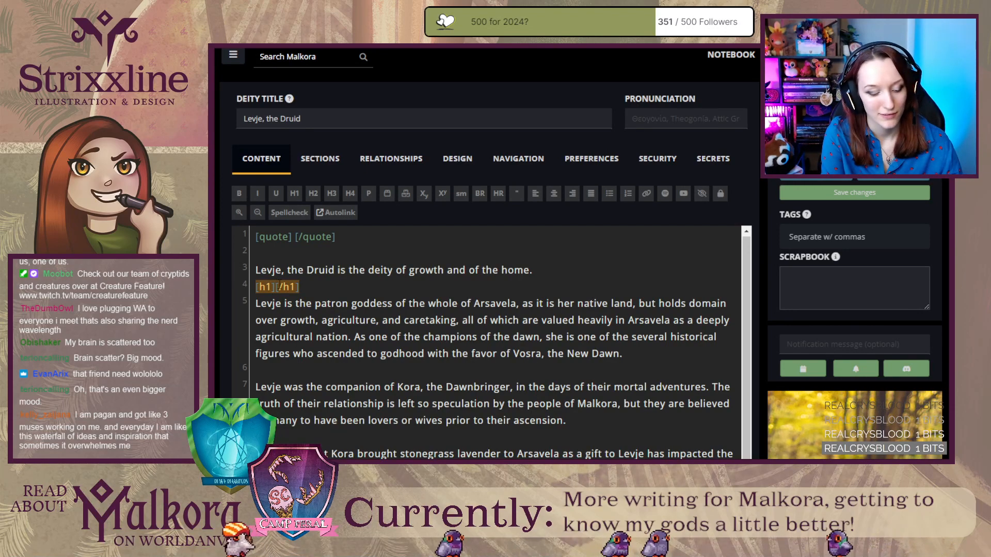
Title the empty h1 heading "Heart of Arsavela" and check the rendered Levje draft against the Kora article.
{"action": "type", "text": "Heart of Arsav"}
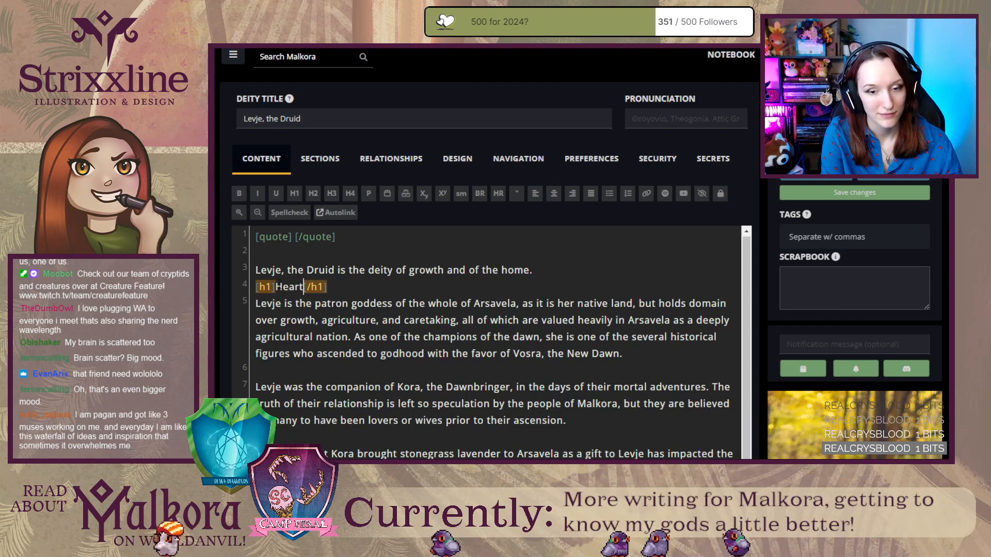
{"action": "type", "text": "ela"}
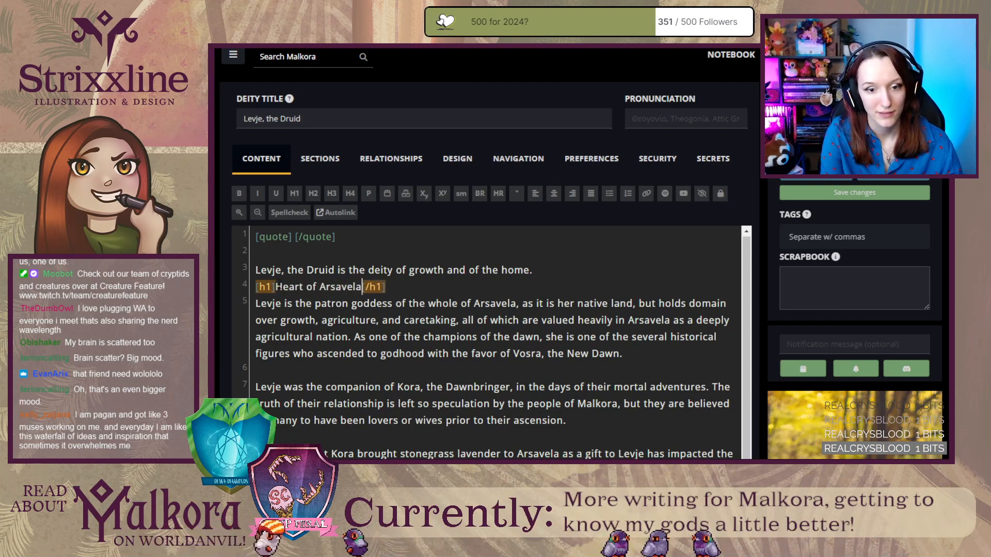
{"action": "key", "text": "ctrl+Tab"}
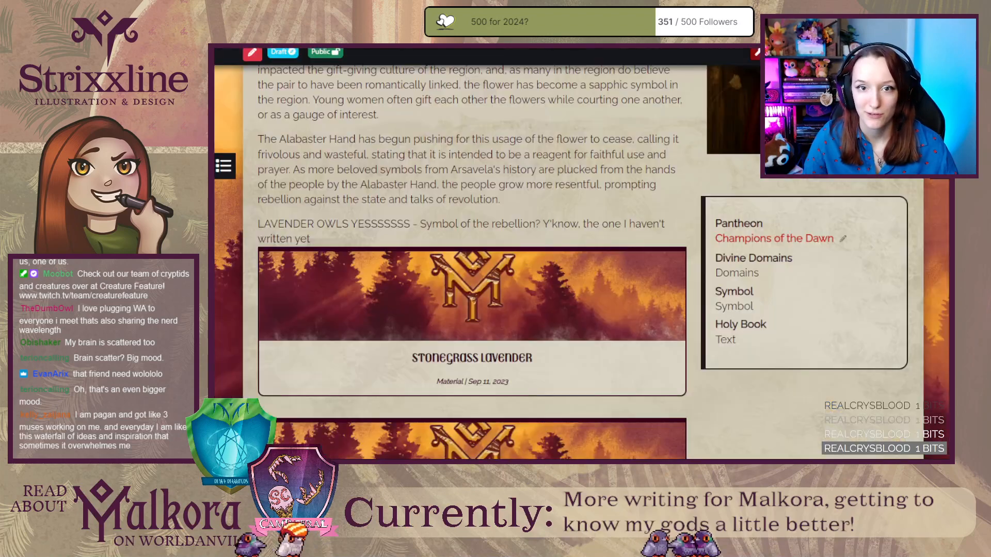
{"action": "scroll", "coordinate": [373, 220], "scroll_direction": "up", "scroll_amount": 15}
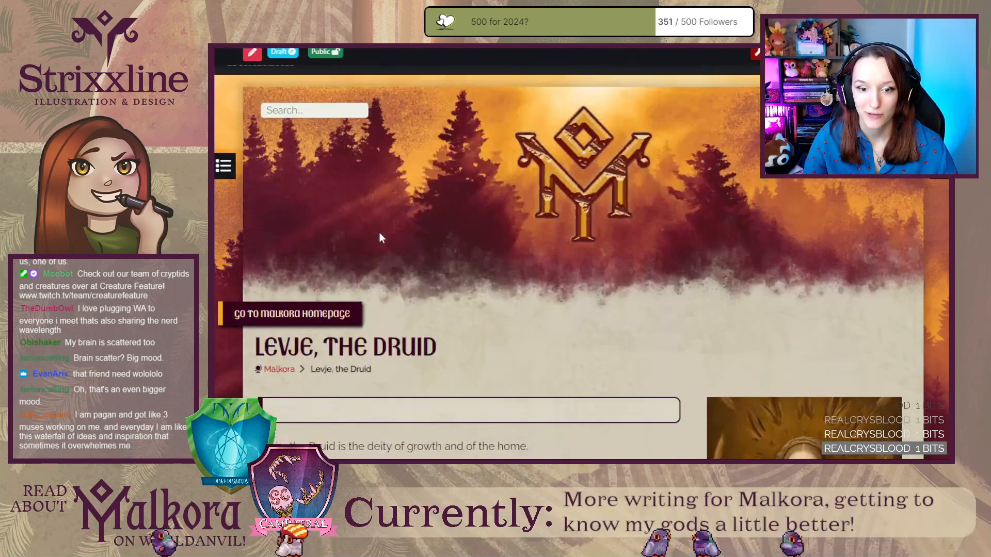
{"action": "scroll", "coordinate": [378, 232], "scroll_direction": "down", "scroll_amount": 2}
{"action": "key", "text": "ctrl+Tab"}
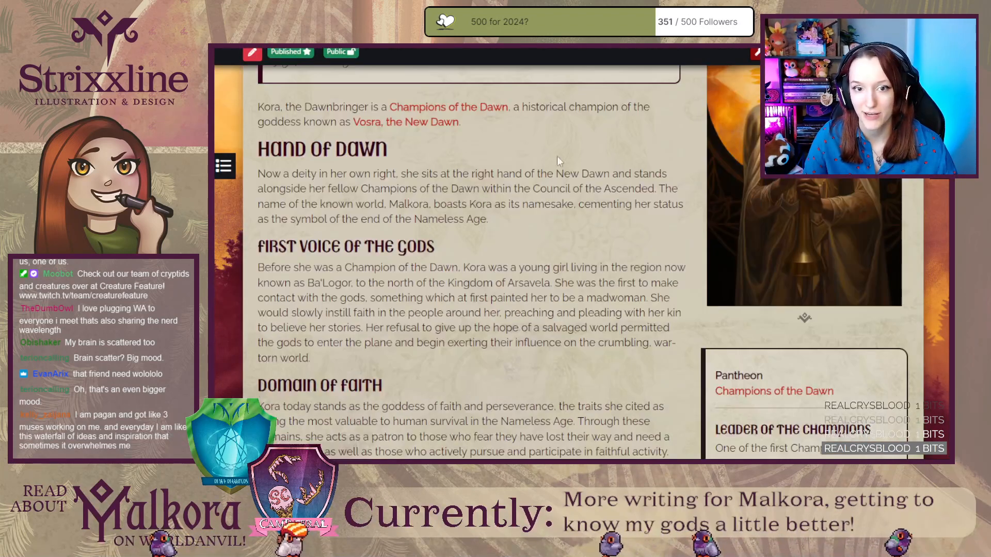
{"action": "scroll", "coordinate": [465, 258], "scroll_direction": "up", "scroll_amount": 3}
{"action": "key", "text": "ctrl+shift+Tab"}
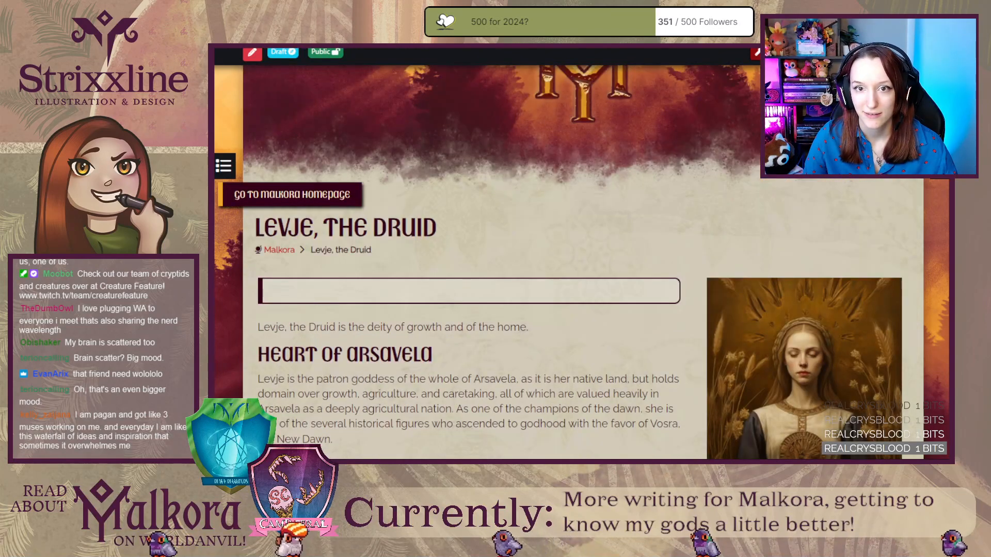
{"action": "key", "text": "ctrl+shift+Tab"}
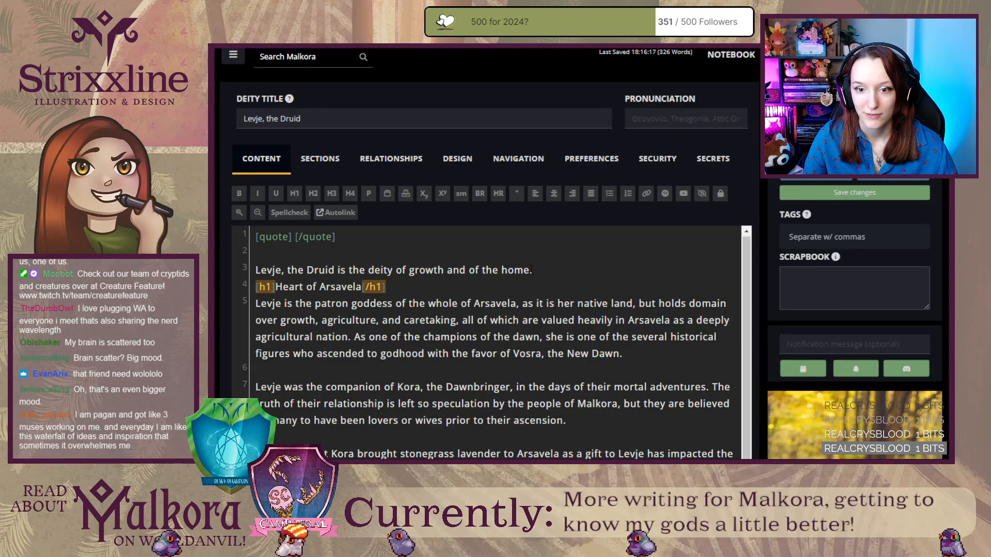
Open the Vosra, the New Dawn article from Kora's introduction and examine its quote, opening line, Radiant Mother and Worshipers sections.
{"action": "key", "text": "ctrl+Tab"}
{"action": "key", "text": "ctrl+Tab"}
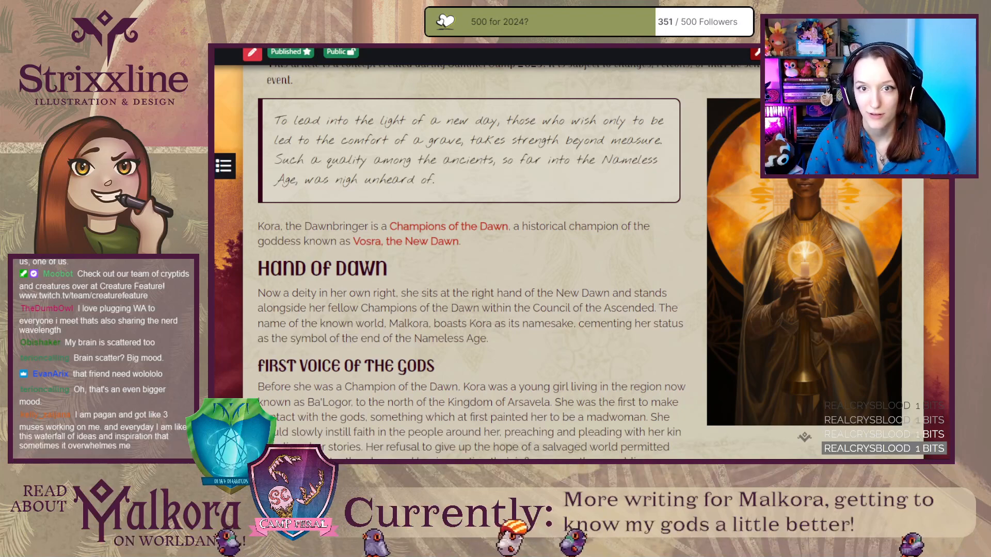
{"action": "left_click", "coordinate": [427, 247]}
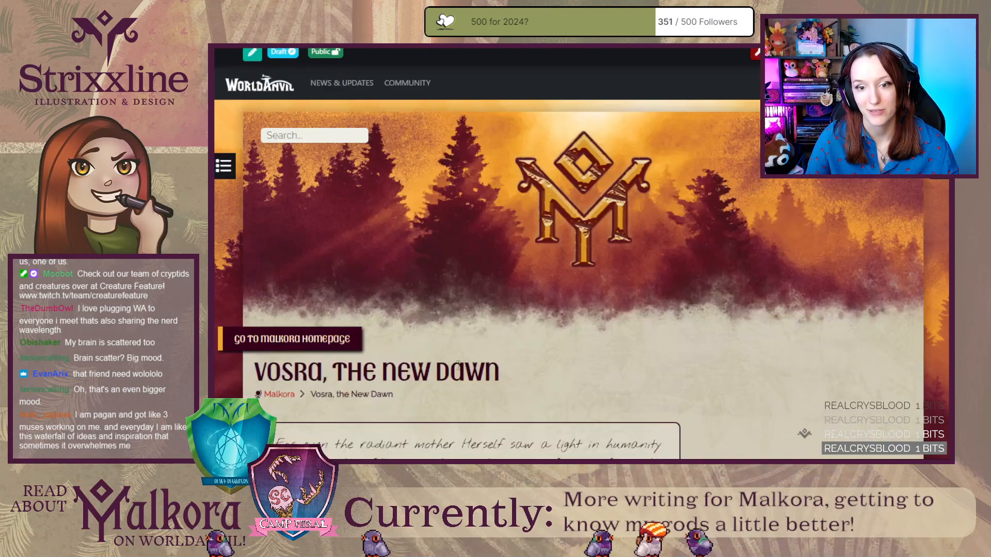
{"action": "scroll", "coordinate": [315, 358], "scroll_direction": "down", "scroll_amount": 10}
{"action": "scroll", "coordinate": [315, 358], "scroll_direction": "down", "scroll_amount": 5}
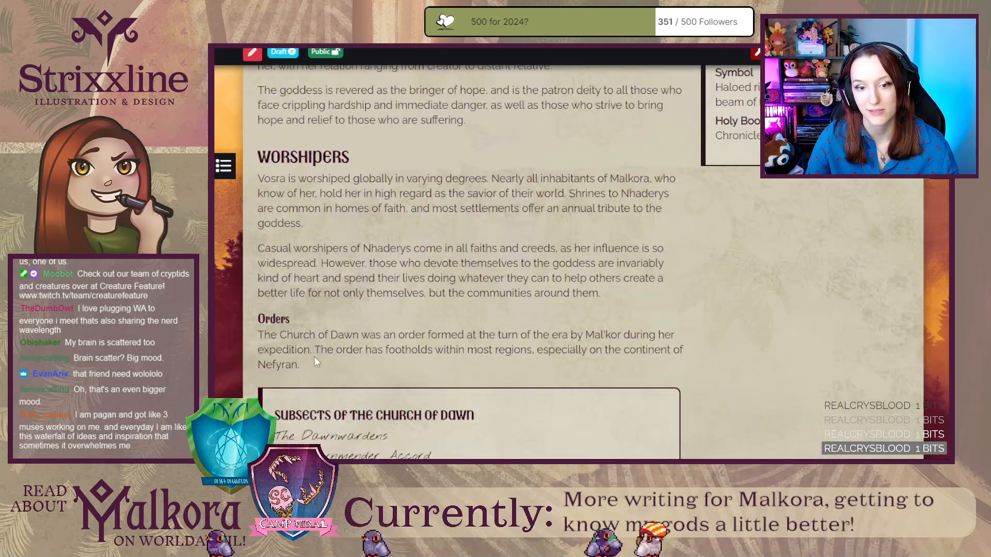
{"action": "scroll", "coordinate": [316, 358], "scroll_direction": "up", "scroll_amount": 10}
{"action": "scroll", "coordinate": [316, 358], "scroll_direction": "down", "scroll_amount": 2}
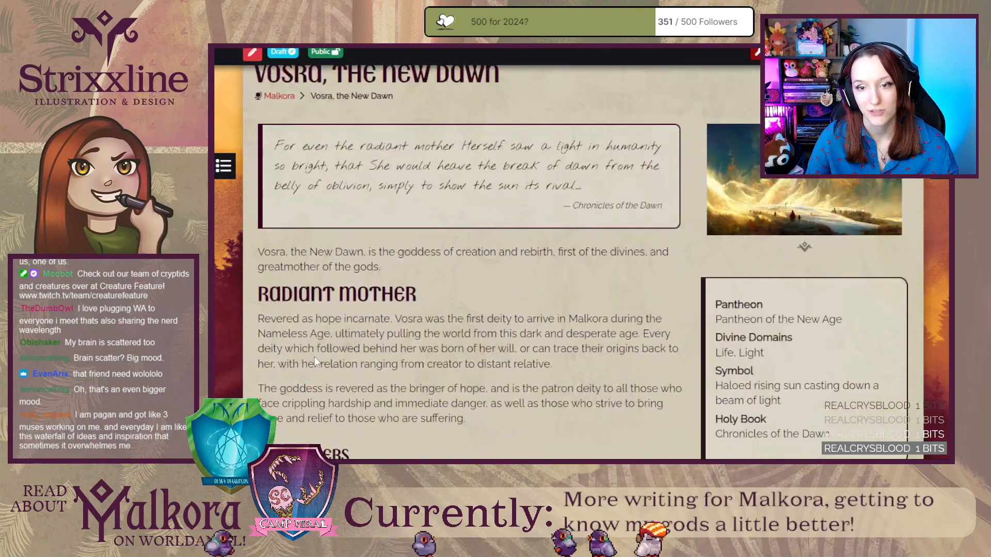
{"action": "scroll", "coordinate": [315, 357], "scroll_direction": "up", "scroll_amount": 5}
{"action": "scroll", "coordinate": [316, 357], "scroll_direction": "down", "scroll_amount": 6}
{"action": "scroll", "coordinate": [314, 359], "scroll_direction": "down", "scroll_amount": 6}
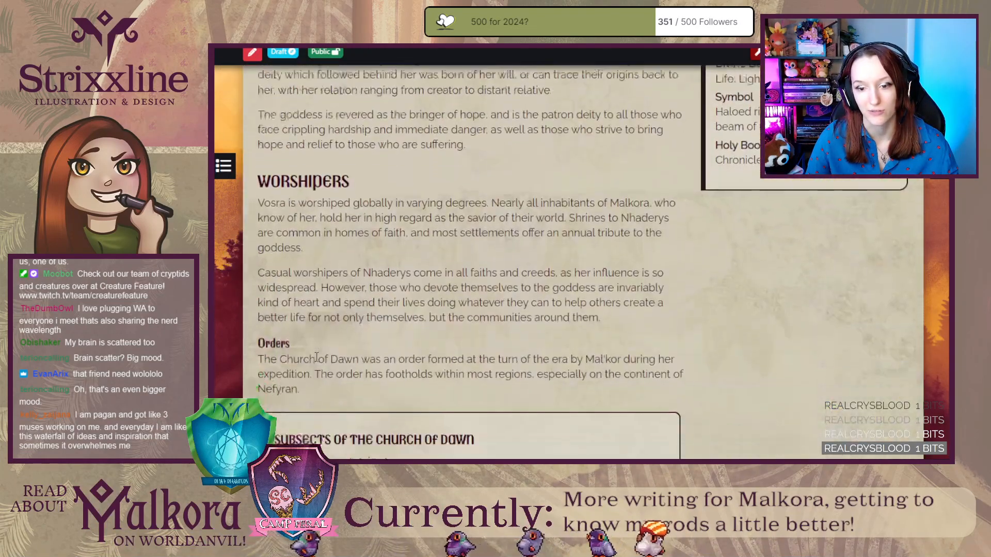
{"action": "scroll", "coordinate": [314, 360], "scroll_direction": "up", "scroll_amount": 7}
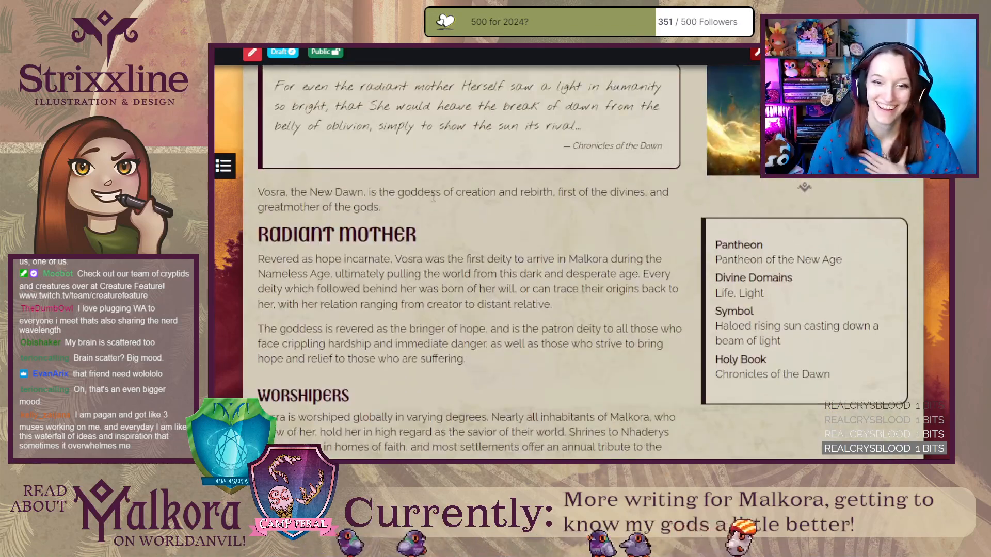
Compare the opening and section headings of the Kora article with the Levje draft, and return to the Levje editor.
{"action": "key", "text": "ctrl+Tab"}
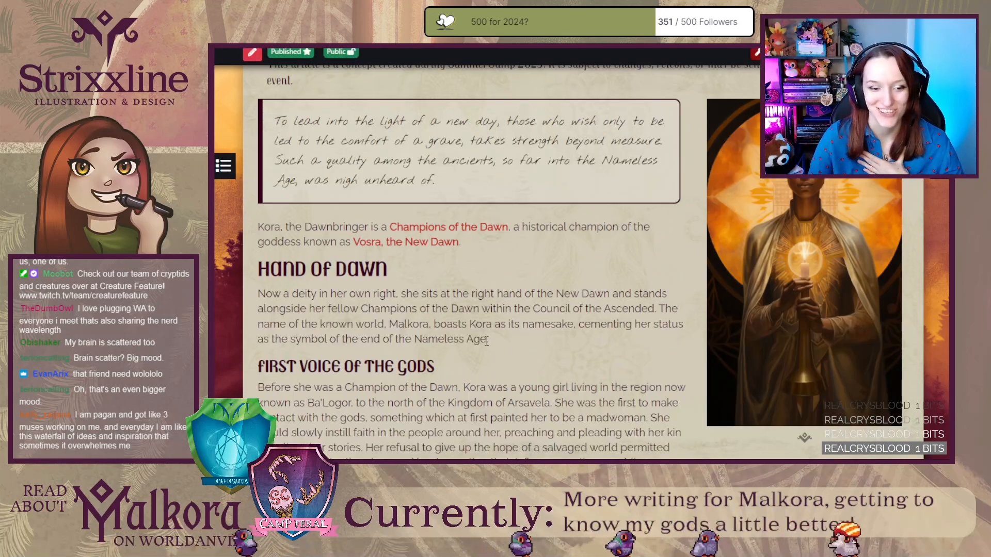
{"action": "scroll", "coordinate": [500, 342], "scroll_direction": "up", "scroll_amount": 4}
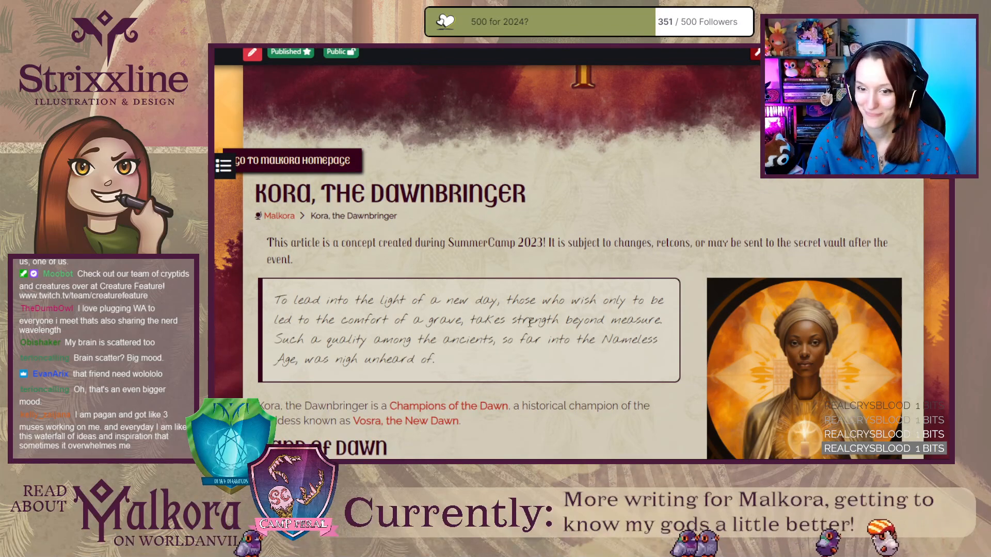
{"action": "scroll", "coordinate": [510, 347], "scroll_direction": "down", "scroll_amount": 3}
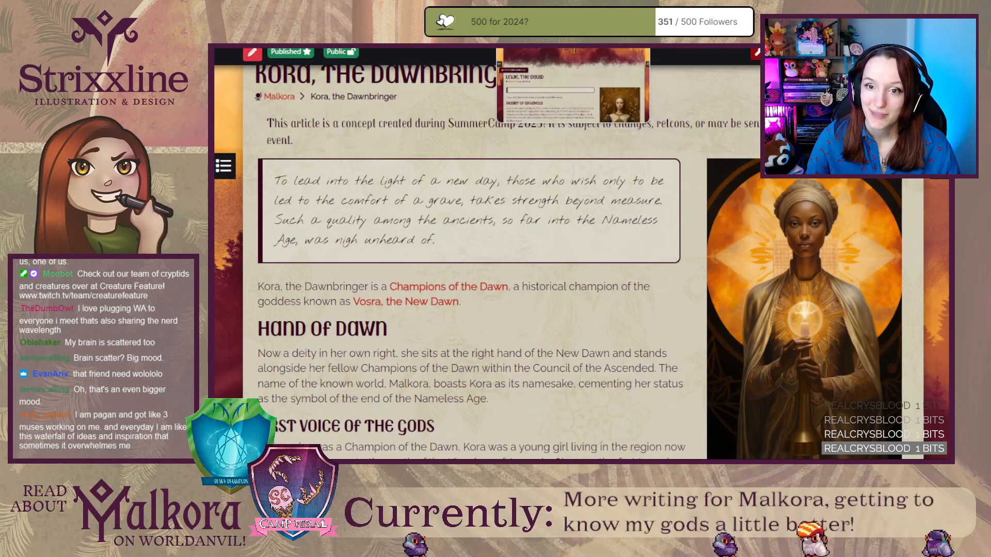
{"action": "left_click", "coordinate": [542, 49]}
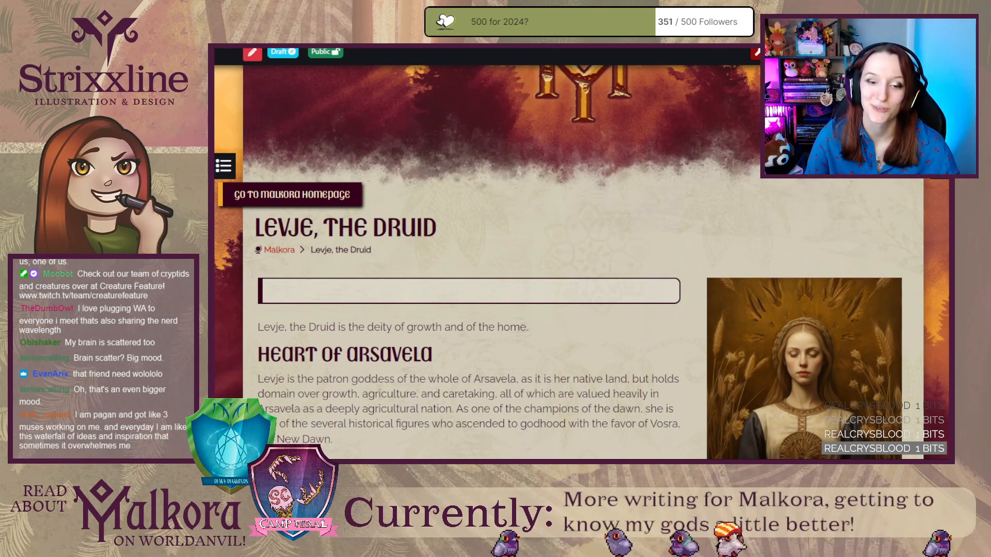
{"action": "scroll", "coordinate": [583, 310], "scroll_direction": "down", "scroll_amount": 2}
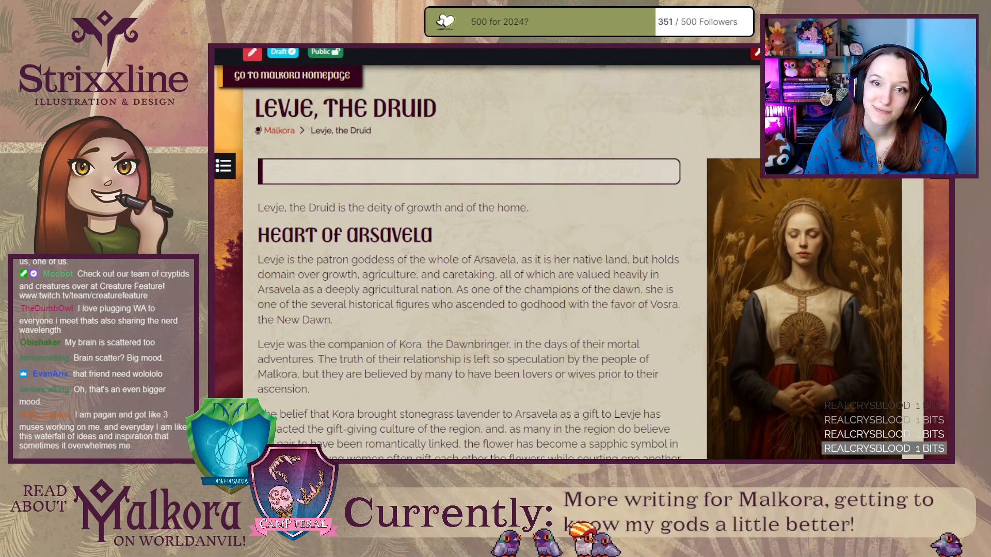
{"action": "key", "text": "ctrl+shift+Tab"}
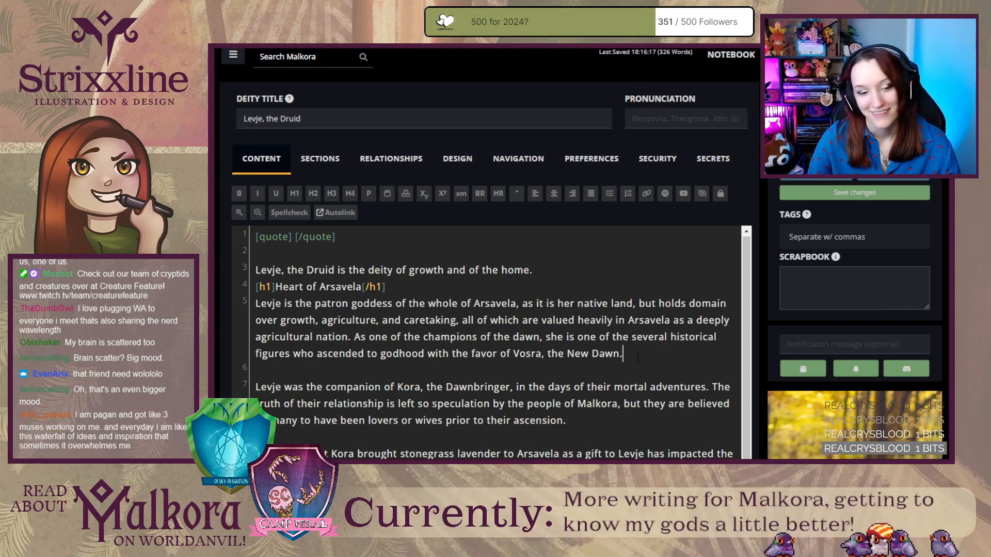
{"action": "scroll", "coordinate": [638, 359], "scroll_direction": "down", "scroll_amount": 1}
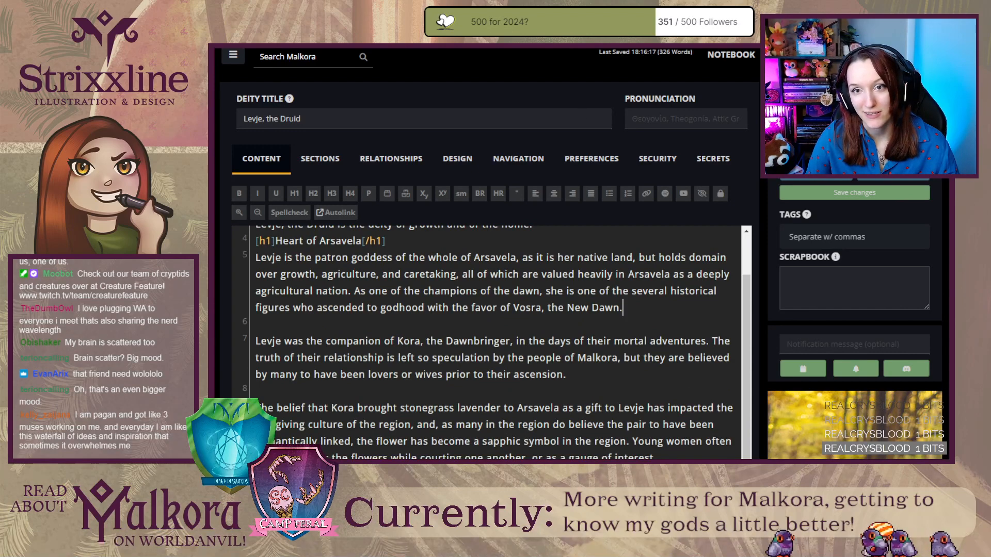
{"action": "key", "text": "ctrl+Tab"}
{"action": "scroll", "coordinate": [476, 317], "scroll_direction": "down", "scroll_amount": 2}
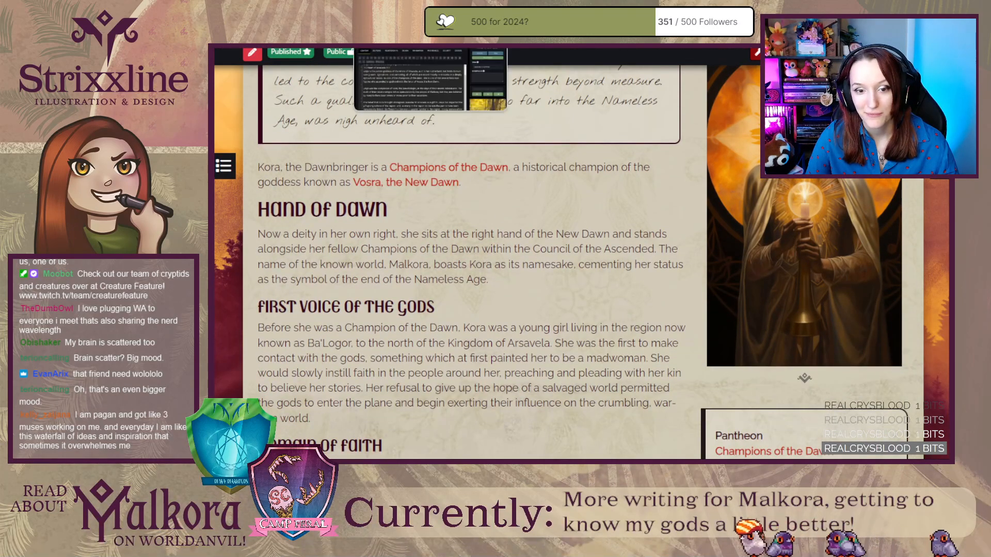
{"action": "left_click", "coordinate": [393, 49]}
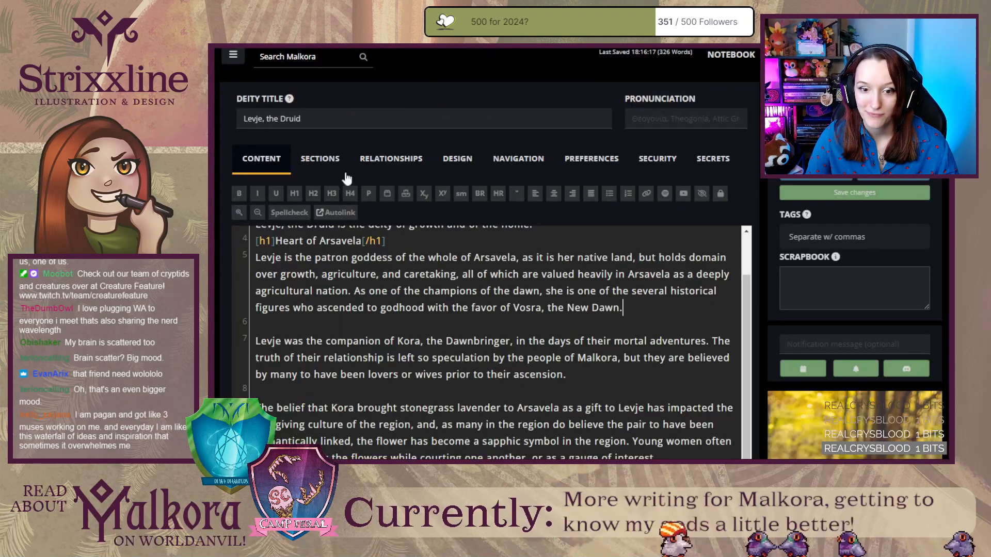
Add an h2 heading "Flowers from the North" above the paragraph about Levje being Kora's companion.
{"action": "left_click", "coordinate": [330, 395]}
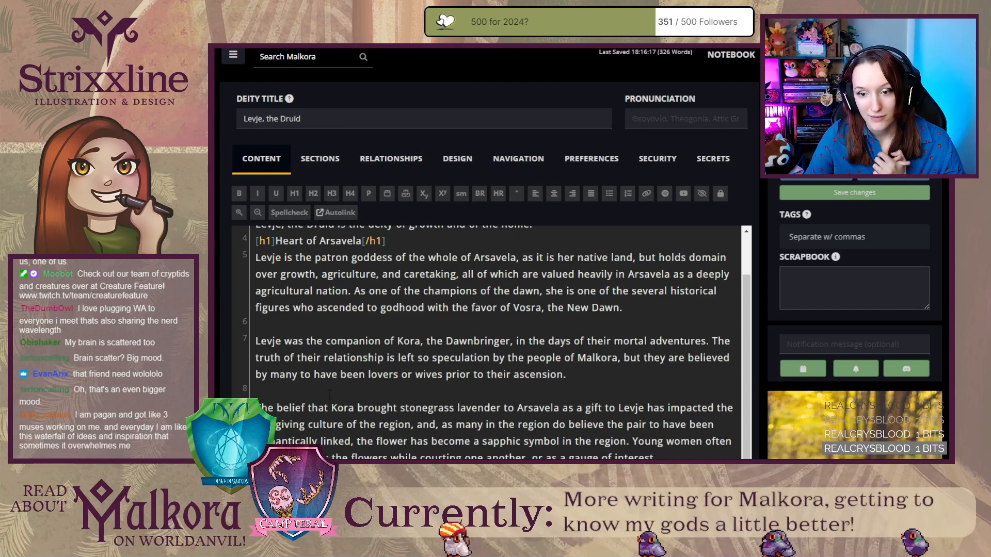
{"action": "left_click", "coordinate": [369, 325]}
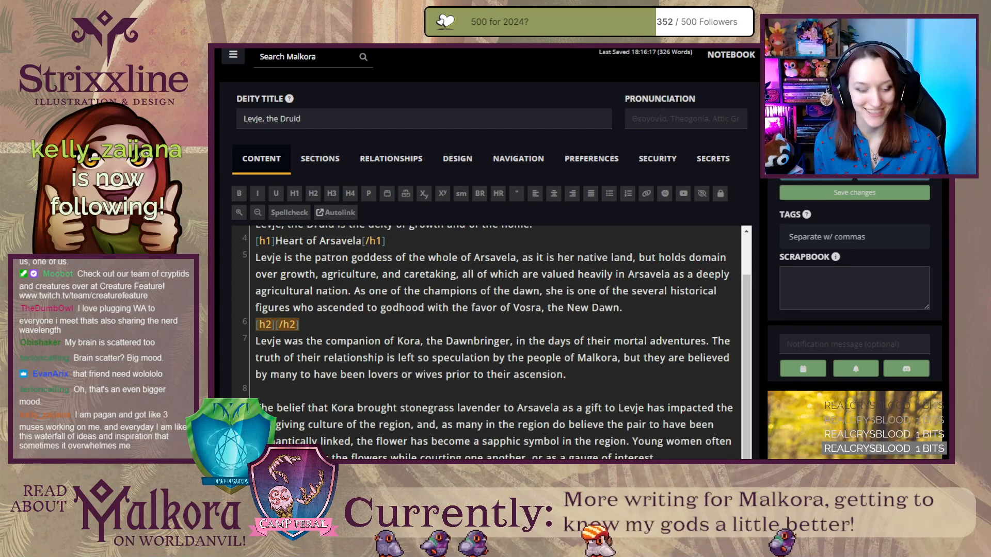
{"action": "left_click", "coordinate": [310, 324]}
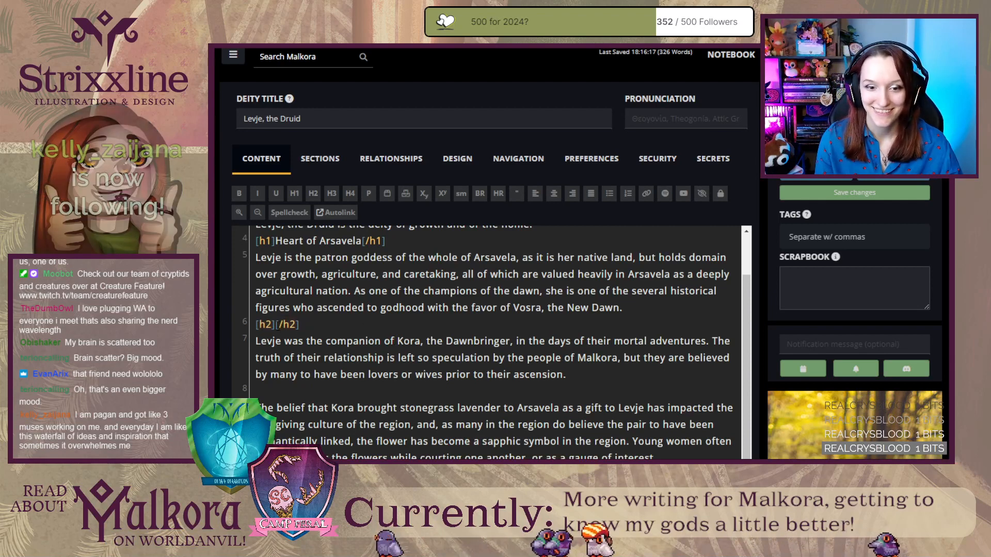
{"action": "key", "text": "Left"}
{"action": "key", "text": "Left"}
{"action": "key", "text": "Left"}
{"action": "key", "text": "Left"}
{"action": "key", "text": "Left"}
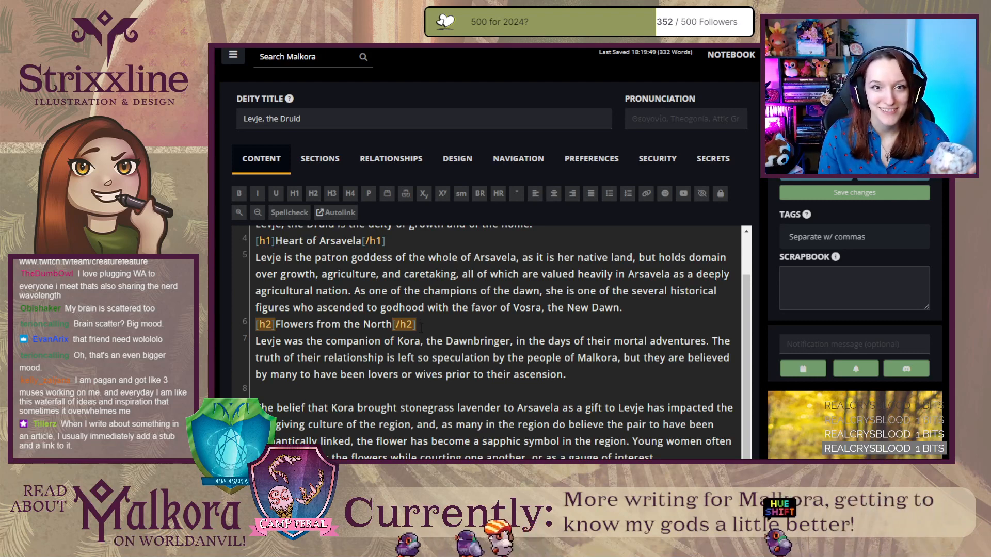
{"action": "left_click", "coordinate": [422, 324]}
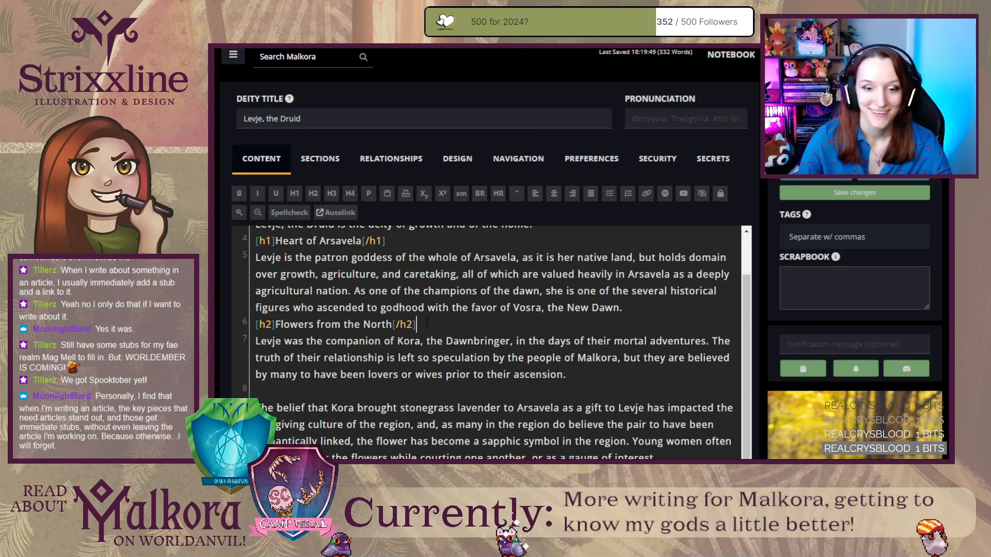
Review the Heart of Arsavela and Flowers from the North sections in the rendered Levje draft, and return to the editor.
{"action": "left_click", "coordinate": [491, 49]}
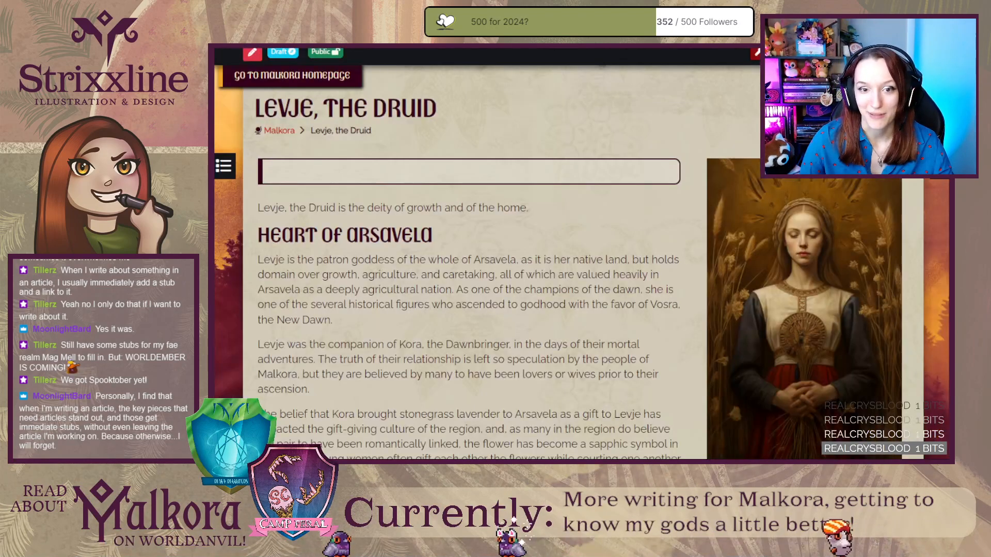
{"action": "scroll", "coordinate": [519, 341], "scroll_direction": "down", "scroll_amount": 2}
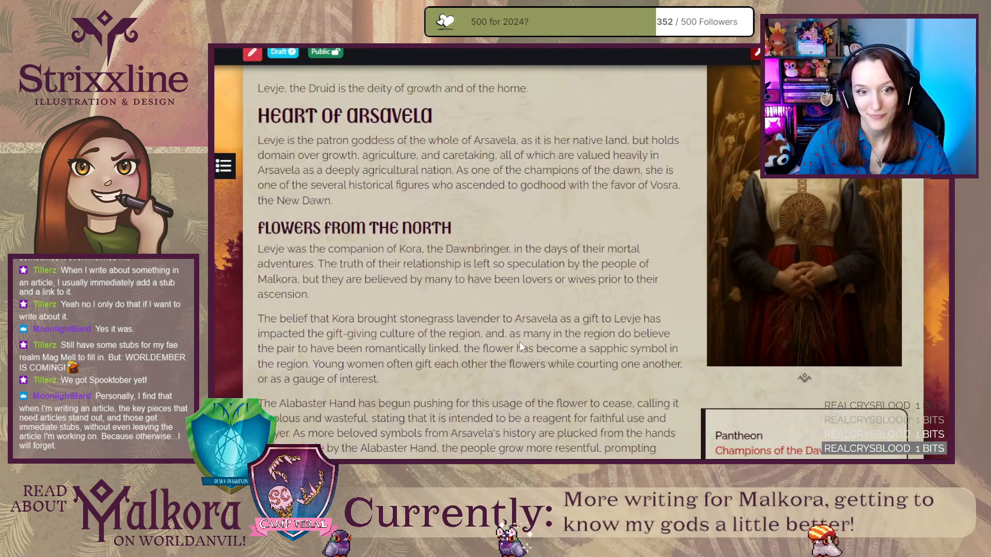
{"action": "scroll", "coordinate": [519, 342], "scroll_direction": "up", "scroll_amount": 1}
{"action": "scroll", "coordinate": [491, 360], "scroll_direction": "down", "scroll_amount": 2}
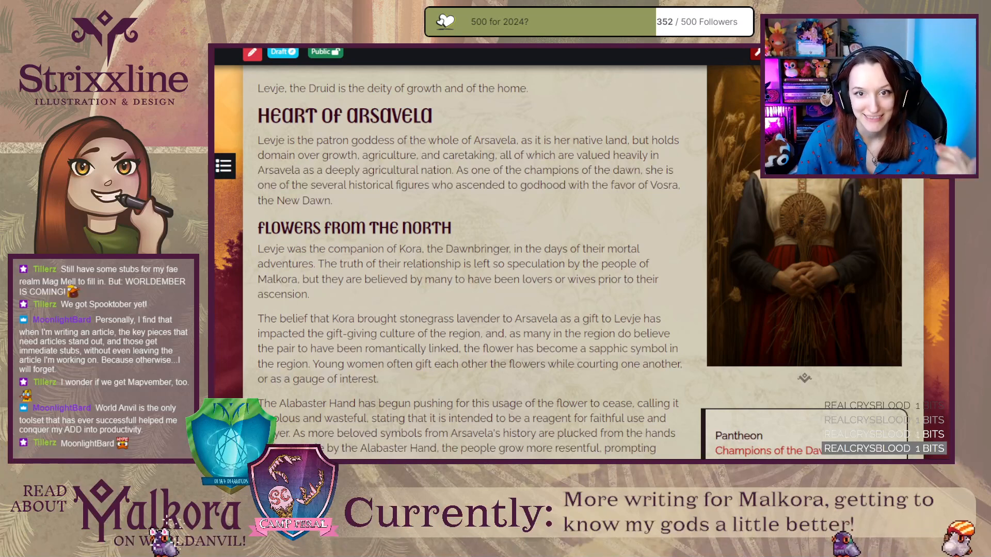
{"action": "key", "text": "ctrl+shift+Tab"}
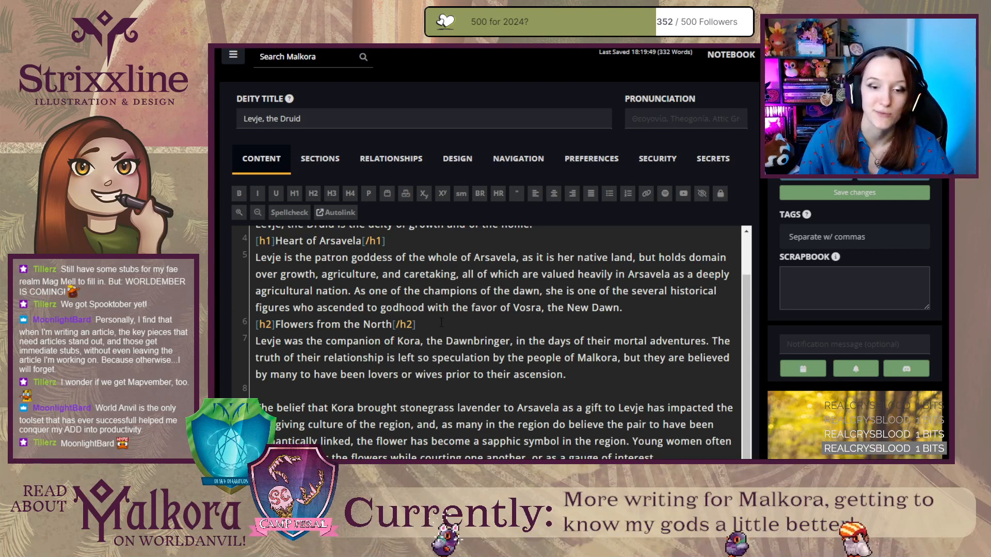
Move the sentence beginning "As one of the champions of the dawn" from the Heart of Arsavela paragraph to the end of the introductory line.
{"action": "left_click", "coordinate": [585, 372]}
{"action": "scroll", "coordinate": [585, 373], "scroll_direction": "up", "scroll_amount": 1}
{"action": "left_click", "coordinate": [648, 353]}
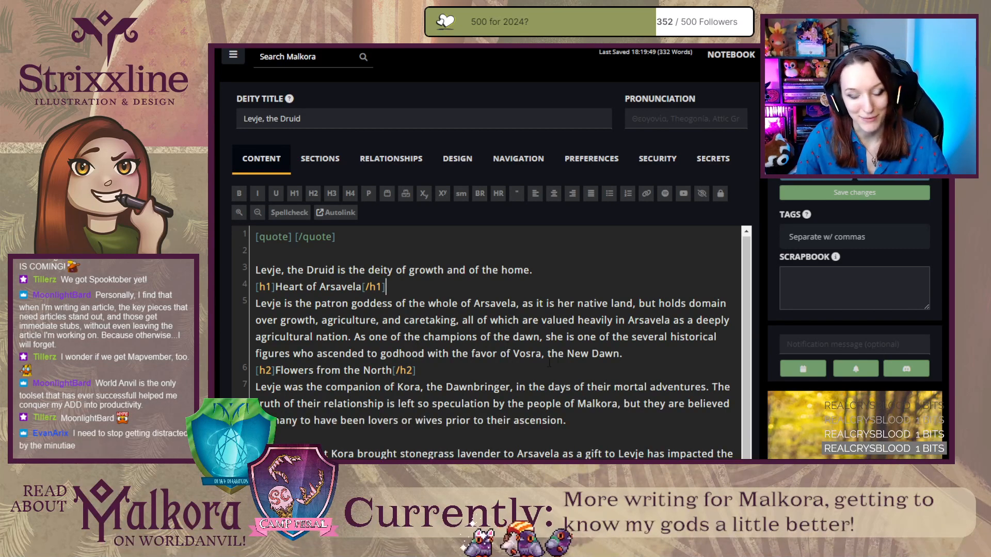
{"action": "left_click_drag", "start_coordinate": [623, 354], "coordinate": [412, 337]}
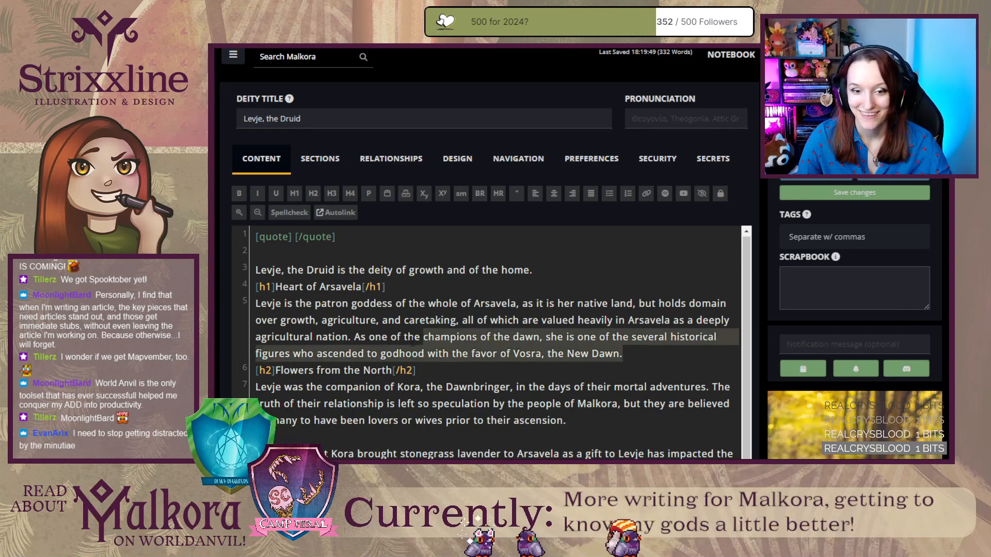
{"action": "key", "text": "BackSpace"}
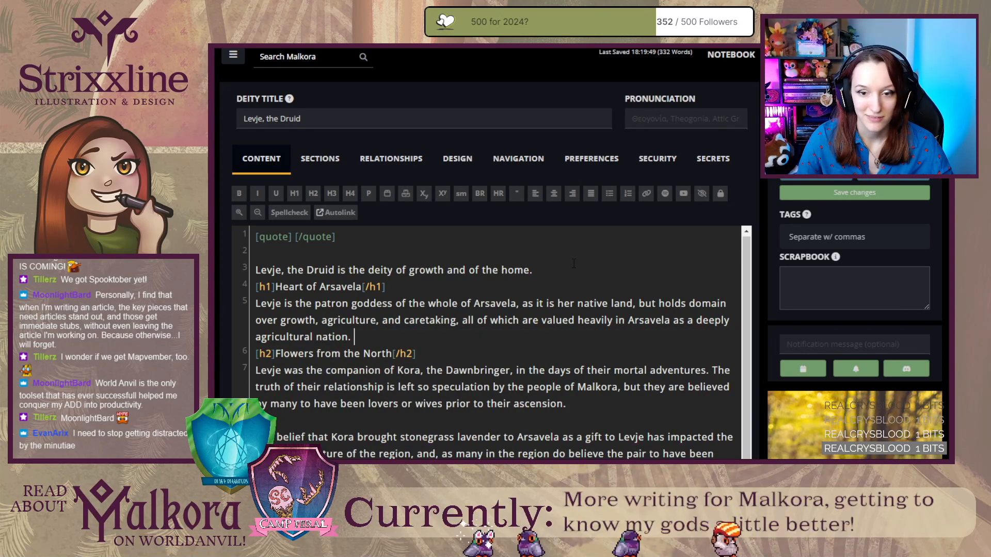
{"action": "type", "text": "As one of the champions of the dawn, she is one of the several historical figures who ascended to godhood with the favor of Vosra, the New Dawn."}
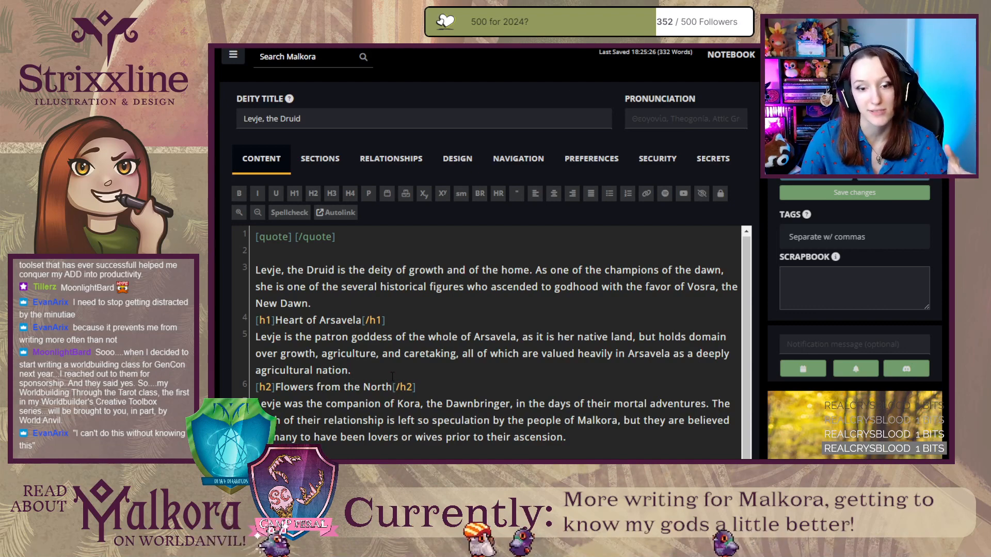
Refresh the rendered Levje draft, review the expanded introduction above Heart of Arsavela, and return to the editor.
{"action": "left_click", "coordinate": [369, 368]}
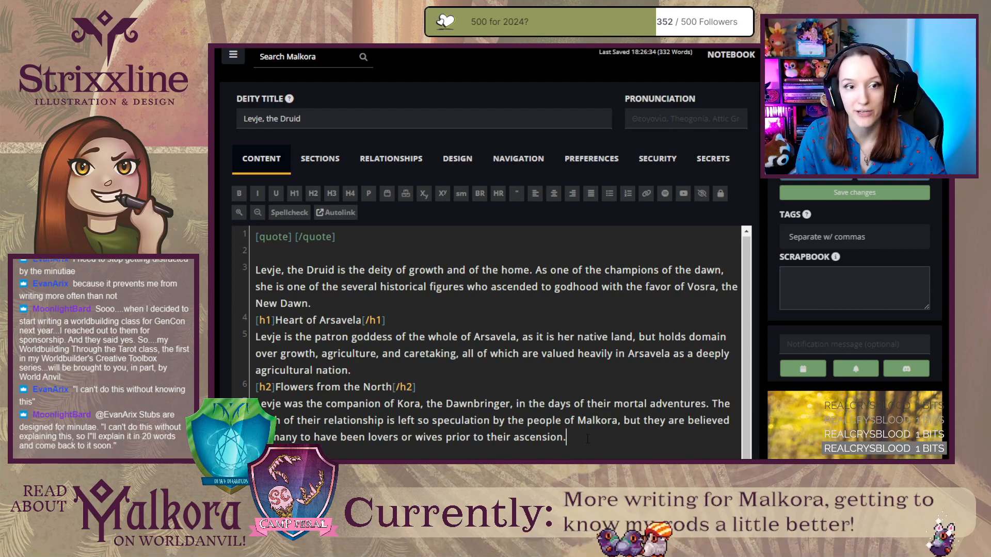
{"action": "key", "text": "ctrl+Tab"}
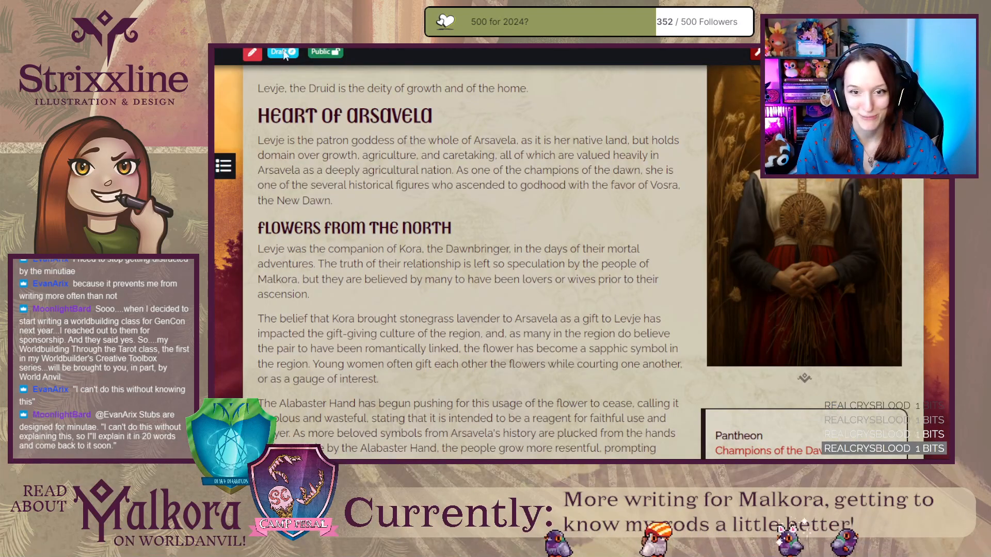
{"action": "key", "text": "F5"}
{"action": "scroll", "coordinate": [438, 192], "scroll_direction": "up", "scroll_amount": 4}
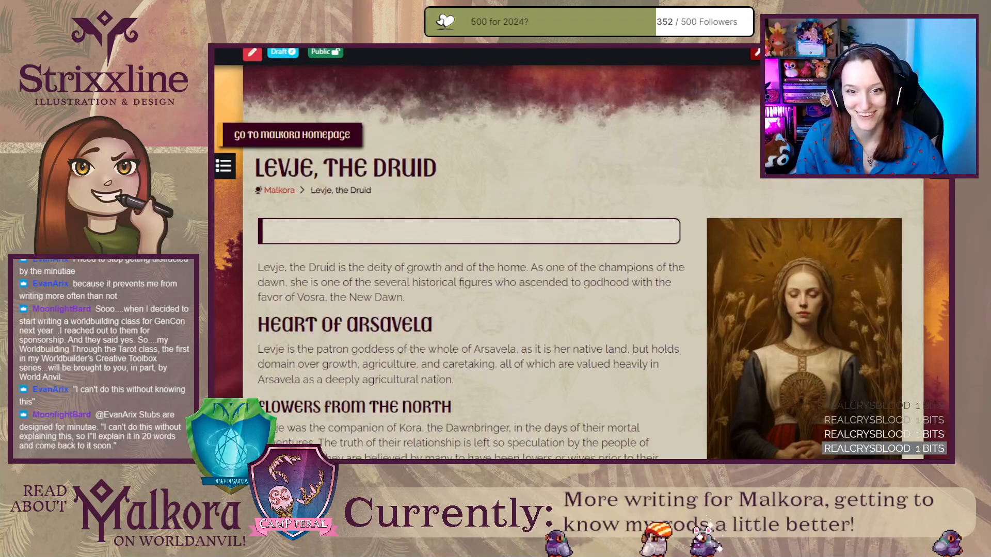
{"action": "key", "text": "ctrl+shift+Tab"}
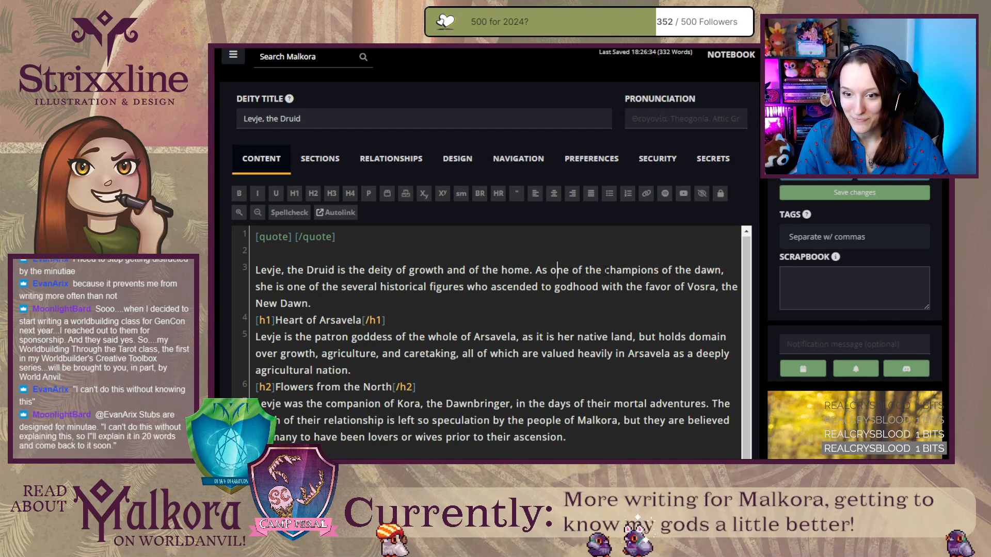
Replace "champions of the dawn" in the Levje introduction with a mention link to the Champions of the Dawn organization article.
{"action": "left_click_drag", "start_coordinate": [605, 270], "coordinate": [722, 270]}
{"action": "type", "text": "@Champ"}
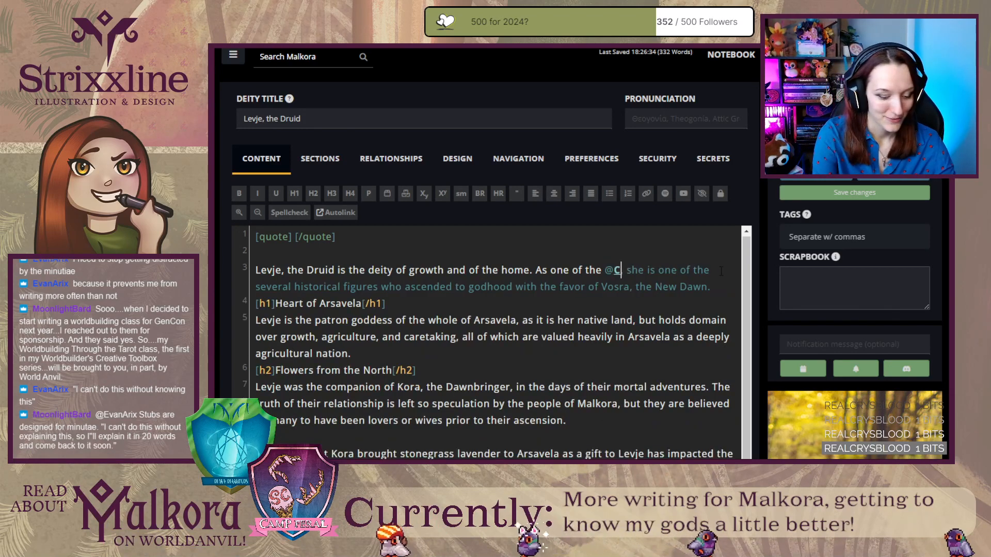
{"action": "type", "text": "ion"}
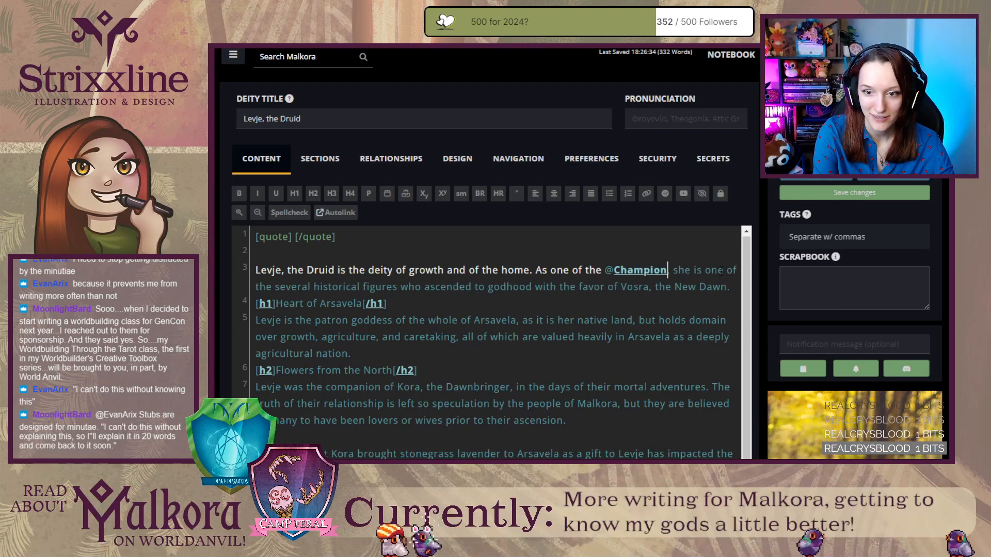
{"action": "key", "text": "Return"}
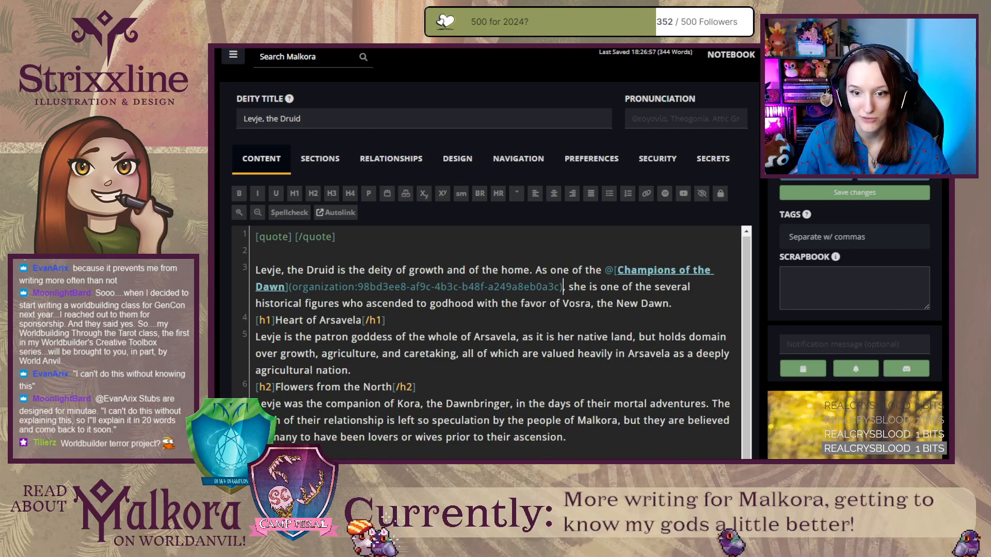
Replace "Vosra, the New Dawn" at the end of the introduction with a mention link to the Vosra, the New Dawn person article.
{"action": "left_click_drag", "start_coordinate": [563, 304], "coordinate": [668, 304]}
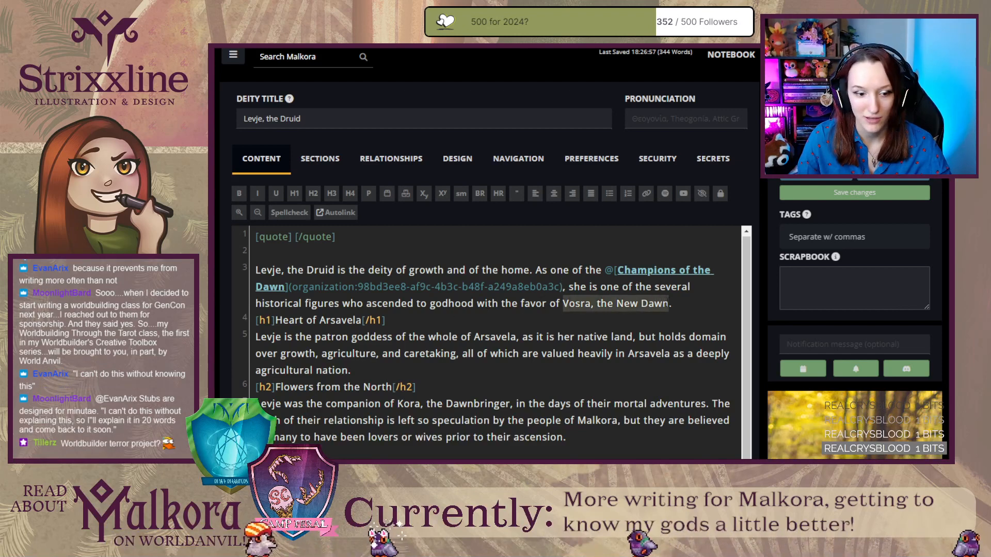
{"action": "type", "text": "@vos"}
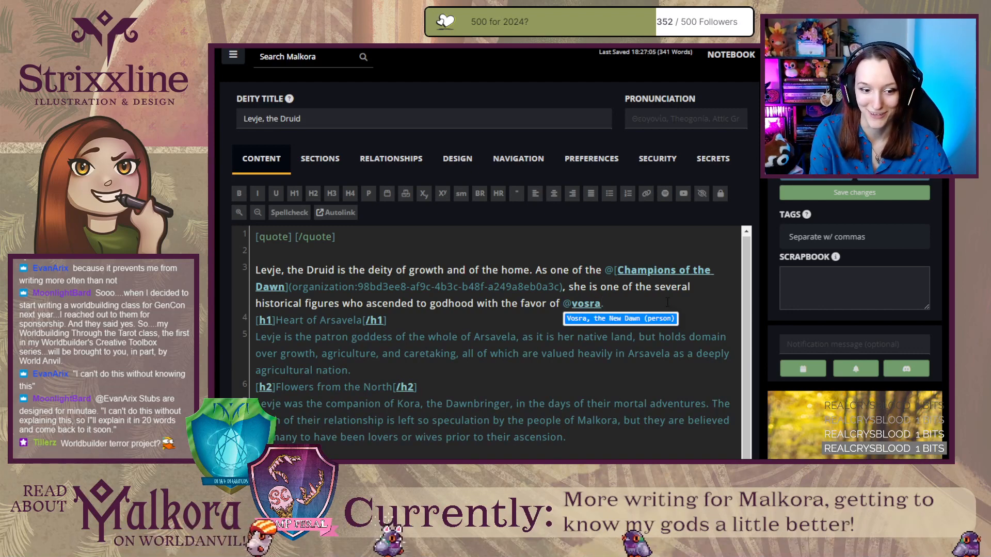
{"action": "key", "text": "Return"}
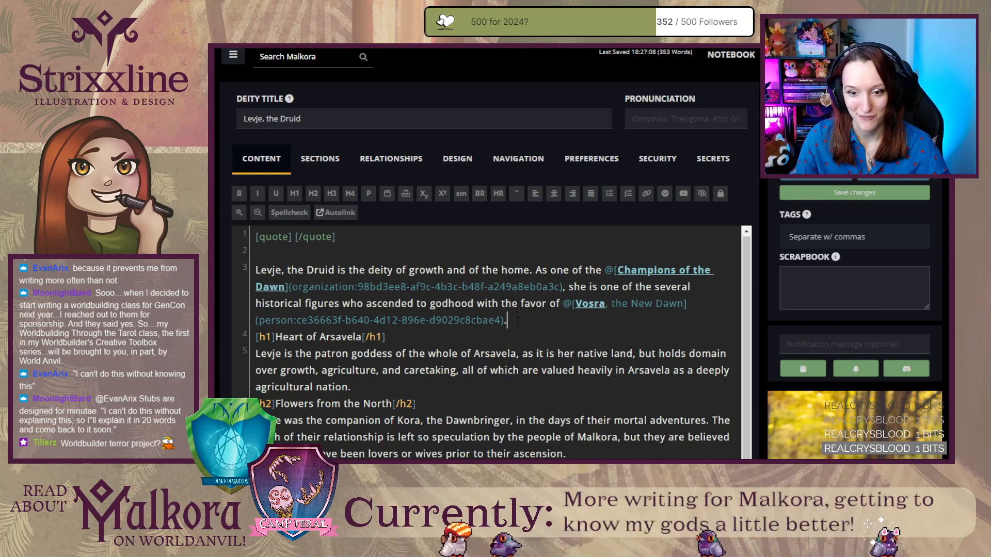
{"action": "scroll", "coordinate": [518, 322], "scroll_direction": "down", "scroll_amount": 3}
{"action": "scroll", "coordinate": [518, 322], "scroll_direction": "up", "scroll_amount": 3}
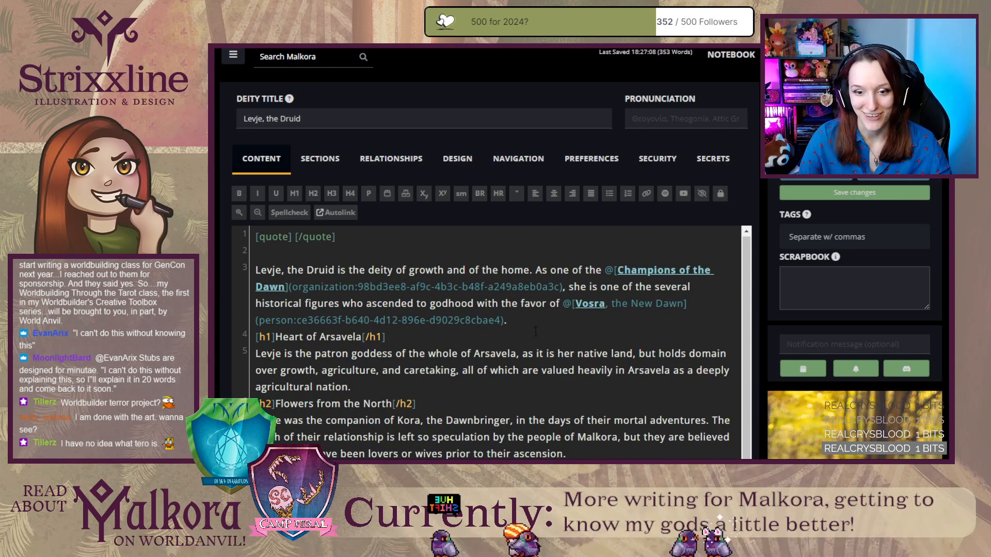
{"action": "left_click", "coordinate": [534, 320]}
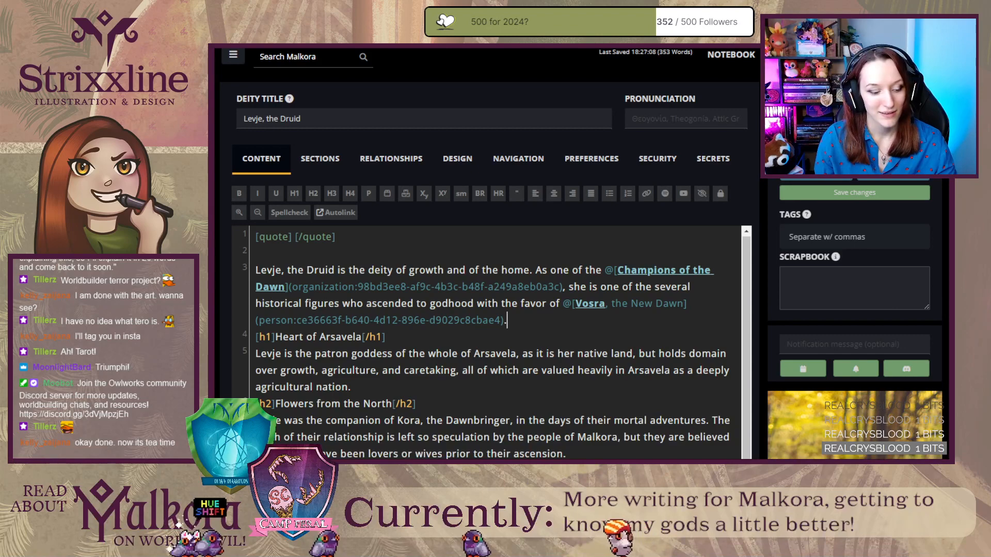
Switch to the Strixxline website, open its illustration gallery, and view the Death tarot illustration of the red-haired character in green.
{"action": "key", "text": "ctrl+t"}
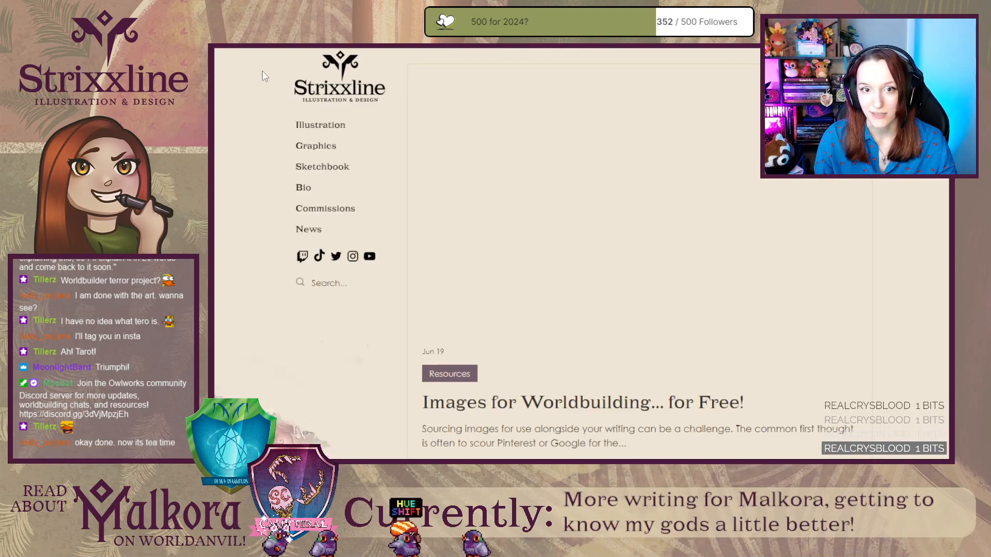
{"action": "left_click", "coordinate": [308, 126]}
{"action": "scroll", "coordinate": [691, 248], "scroll_direction": "down", "scroll_amount": 6}
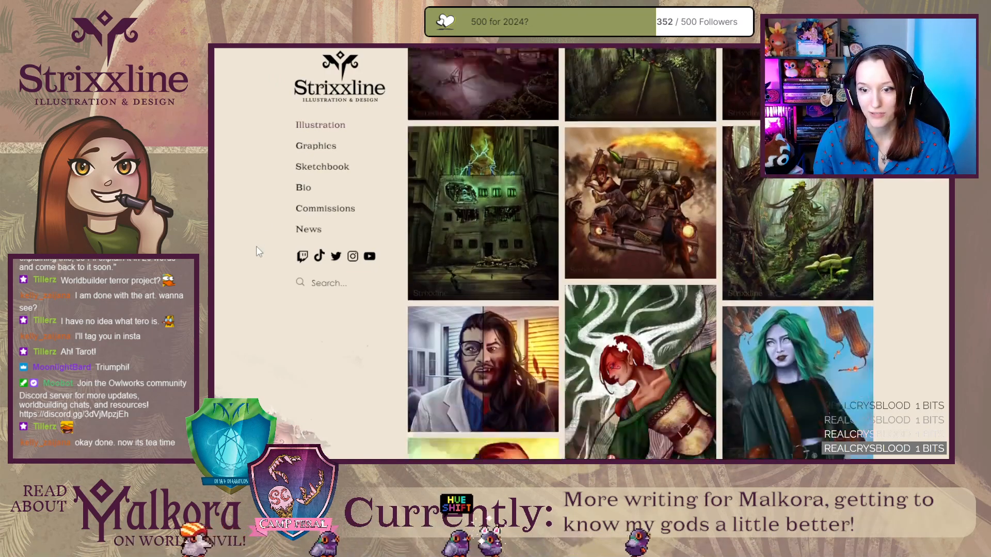
{"action": "left_click", "coordinate": [691, 243]}
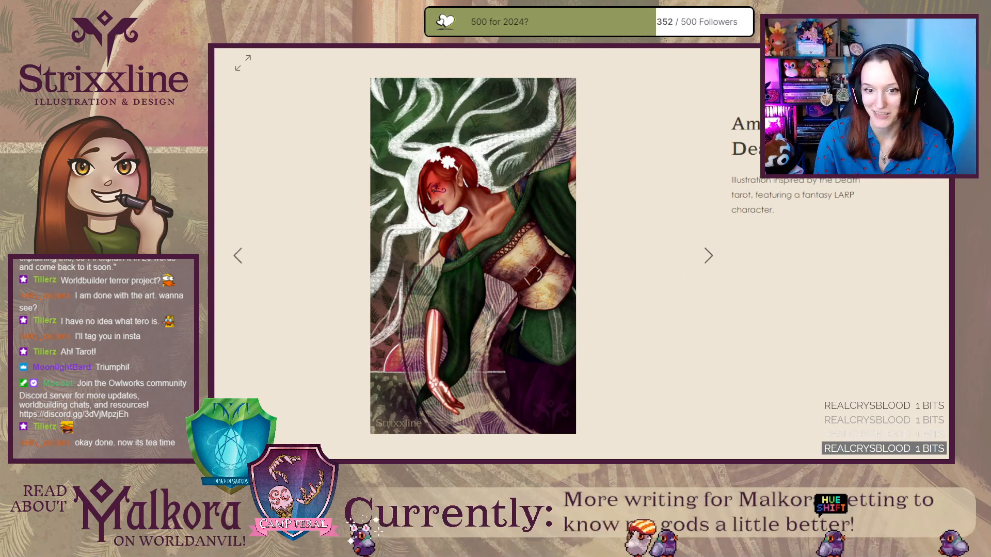
{"action": "left_click", "coordinate": [920, 63]}
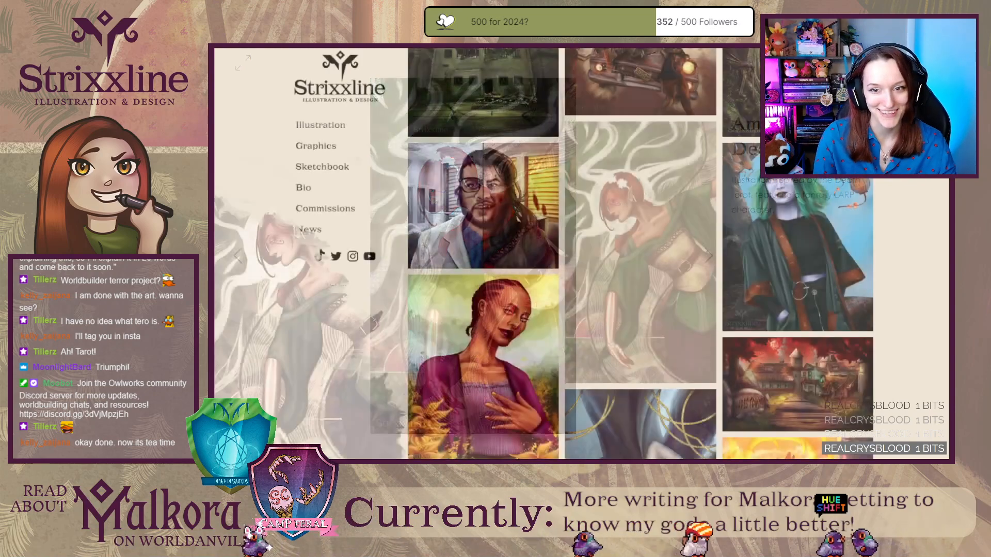
View the Lovers and Tower tarot illustrations, look through the rest of the gallery, and return to the Levje editor in World Anvil.
{"action": "scroll", "coordinate": [852, 347], "scroll_direction": "down", "scroll_amount": 6}
{"action": "left_click", "coordinate": [671, 283]}
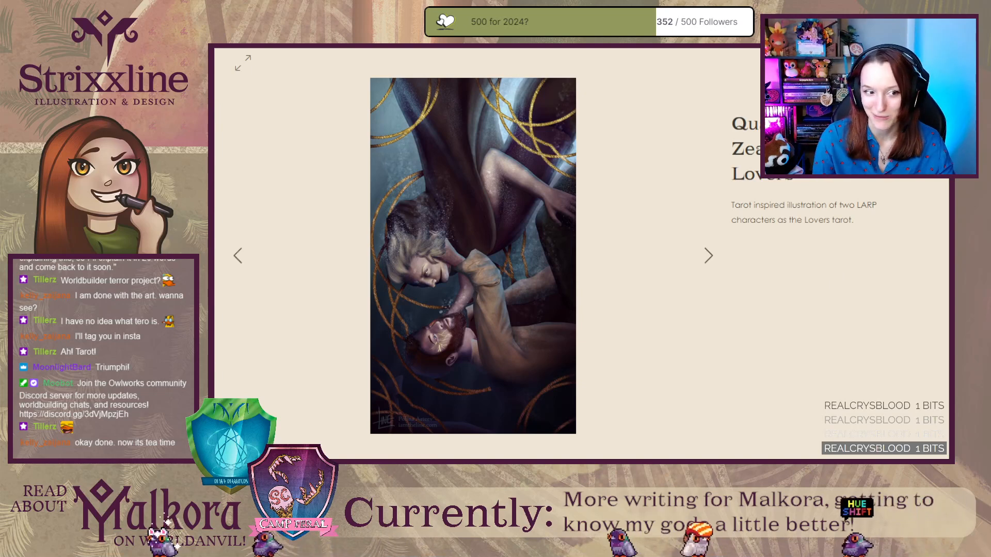
{"action": "left_click", "coordinate": [708, 256]}
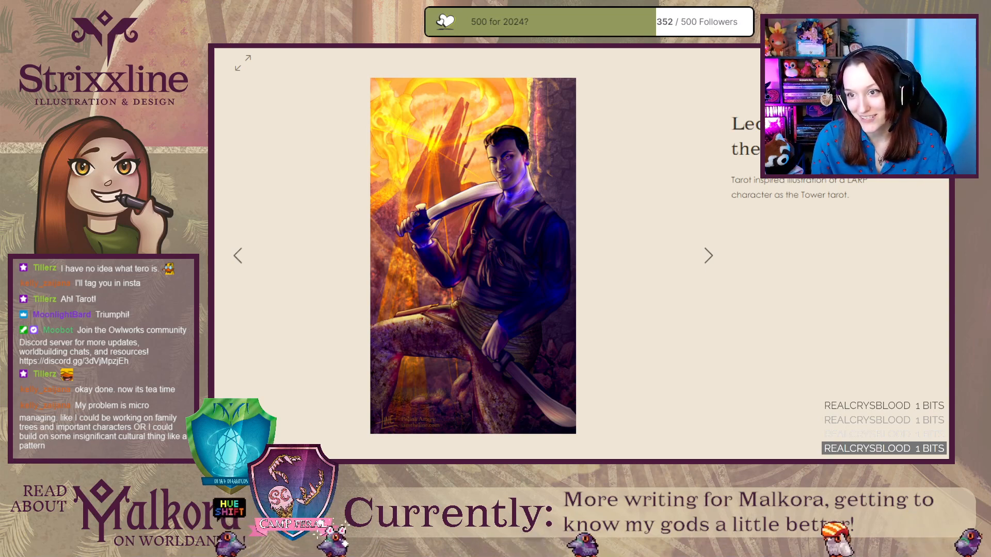
{"action": "left_click", "coordinate": [921, 63]}
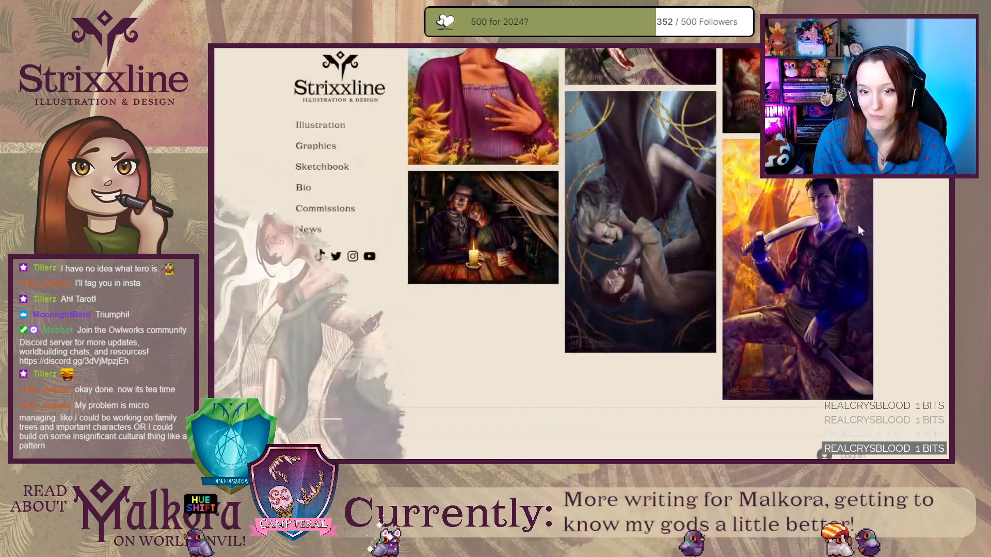
{"action": "scroll", "coordinate": [878, 320], "scroll_direction": "down", "scroll_amount": 10}
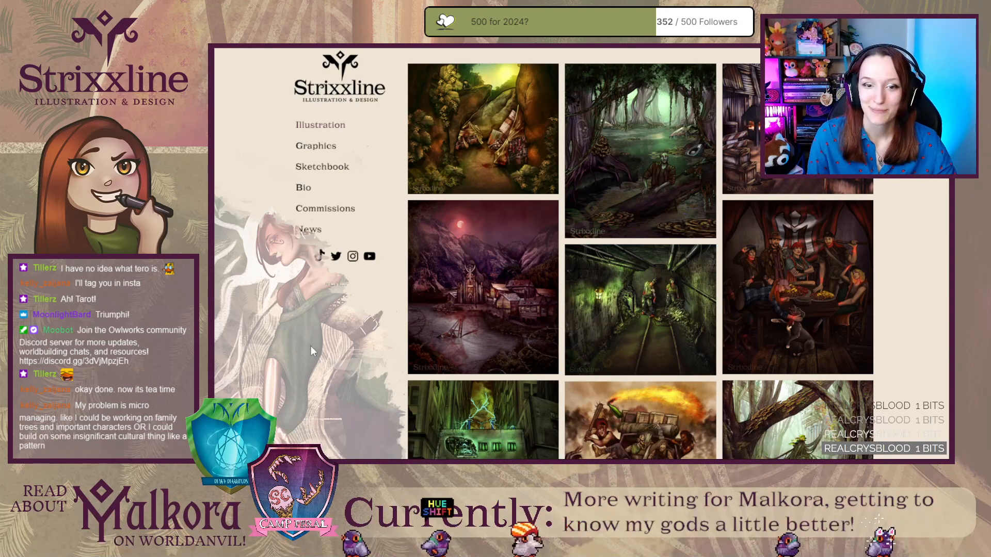
{"action": "scroll", "coordinate": [288, 350], "scroll_direction": "down", "scroll_amount": 5}
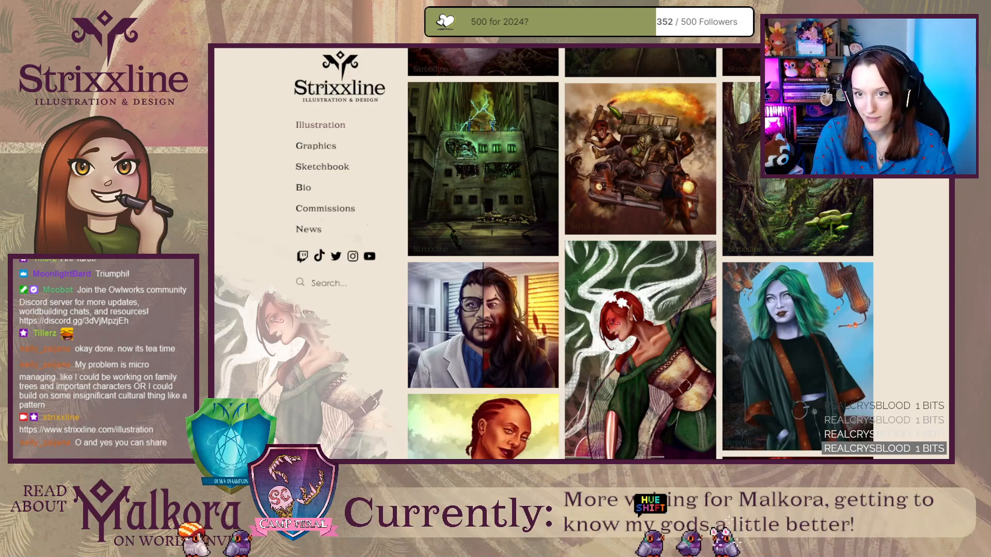
{"action": "key", "text": "ctrl+Tab"}
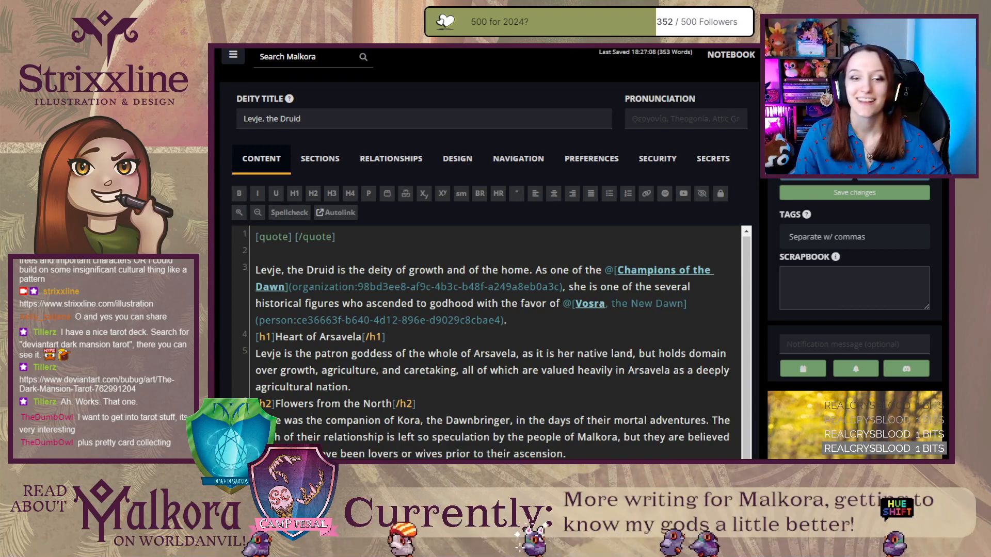
Look over the Levje draft down to the Alabaster Hand paragraph and place the cursor after the Flowers from the North heading.
{"action": "scroll", "coordinate": [487, 342], "scroll_direction": "down", "scroll_amount": 1}
{"action": "scroll", "coordinate": [486, 342], "scroll_direction": "up", "scroll_amount": 1}
{"action": "scroll", "coordinate": [486, 342], "scroll_direction": "down", "scroll_amount": 1}
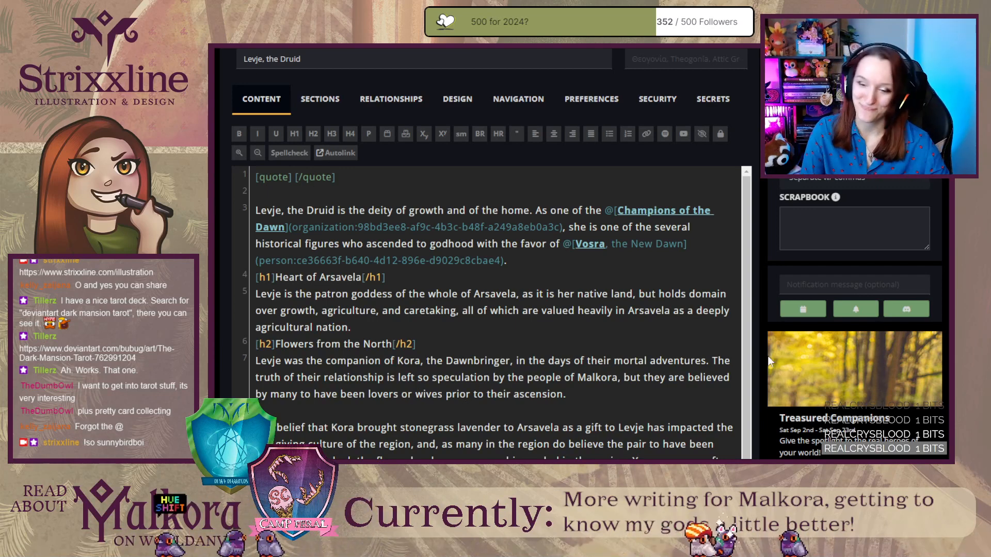
{"action": "scroll", "coordinate": [499, 379], "scroll_direction": "down", "scroll_amount": 2}
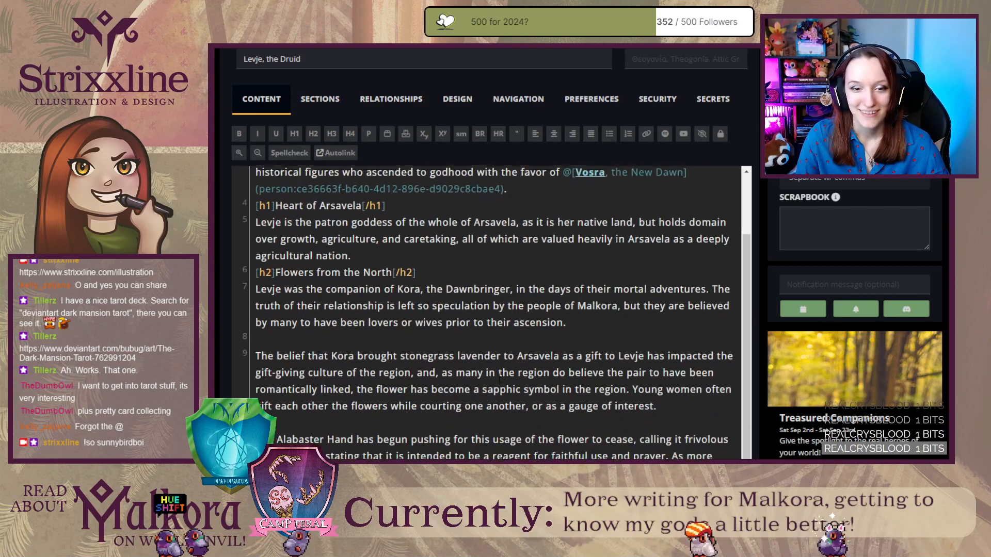
{"action": "left_click", "coordinate": [435, 273]}
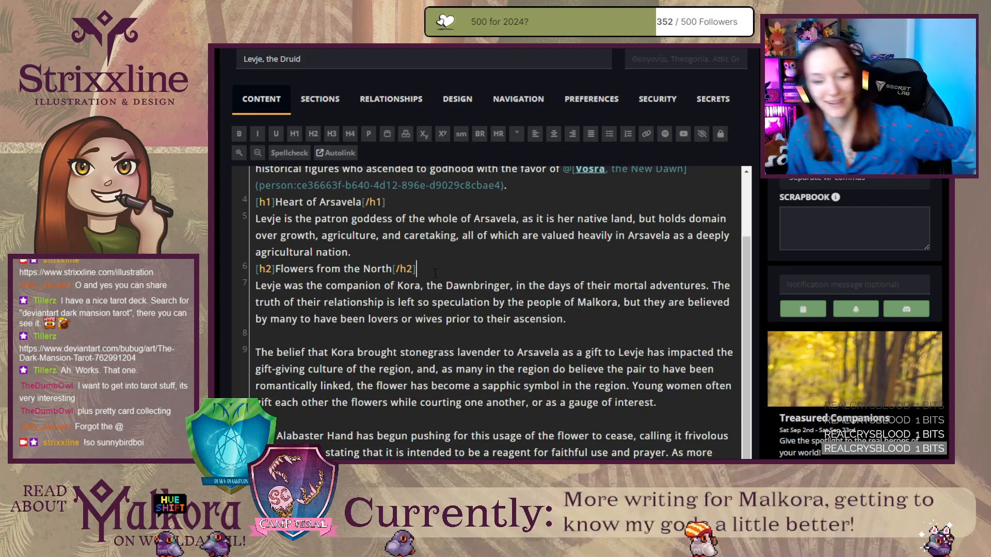
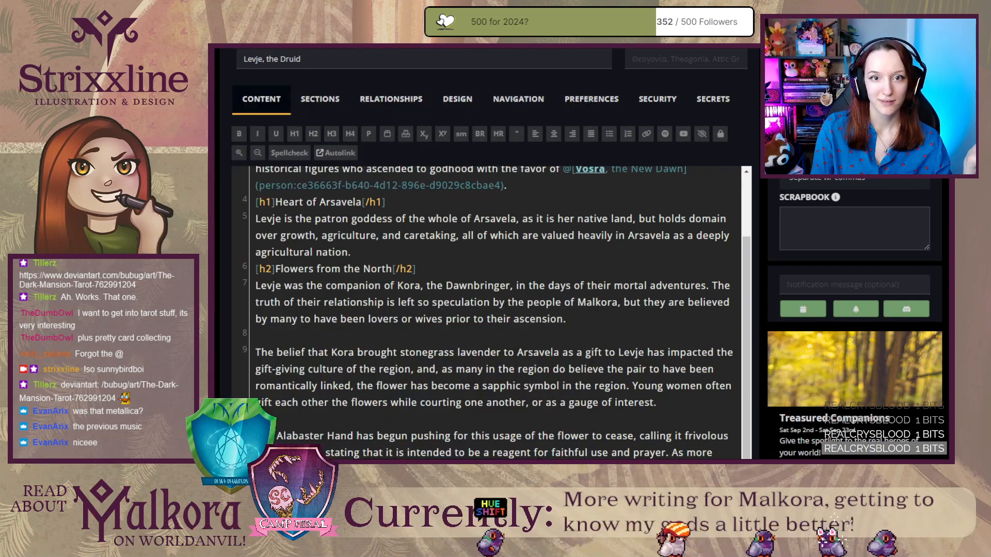
Switch to the Instagram post of the blue painting, compare its two circular close-up photos, and close the post.
{"action": "key", "text": "ctrl+Tab"}
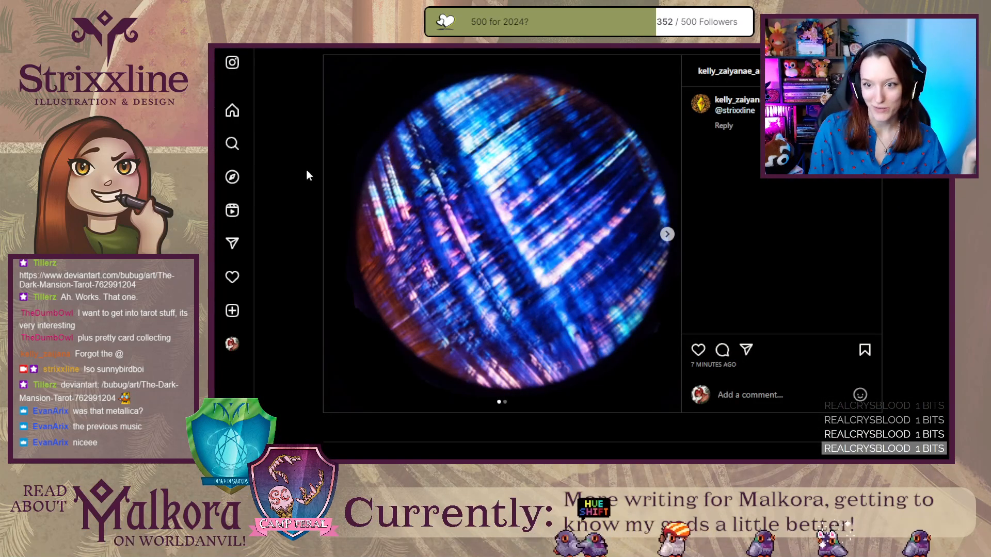
{"action": "left_click", "coordinate": [667, 235]}
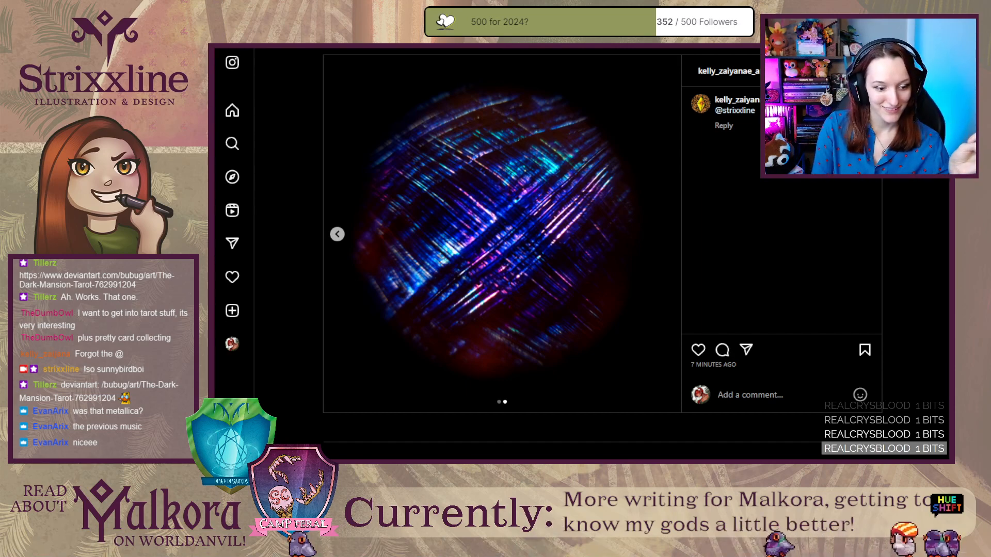
{"action": "left_click", "coordinate": [334, 237]}
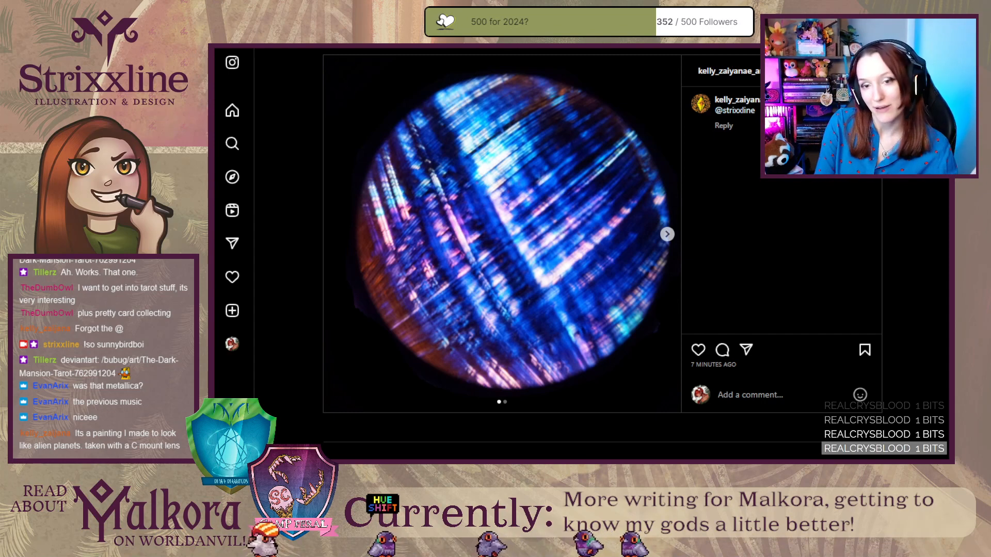
{"action": "left_click", "coordinate": [667, 235]}
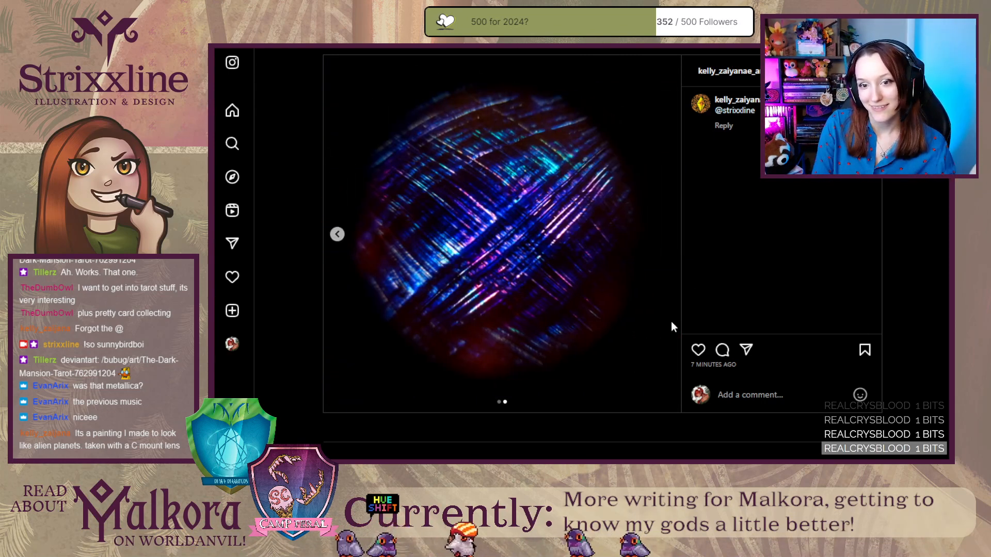
{"action": "left_click", "coordinate": [338, 236]}
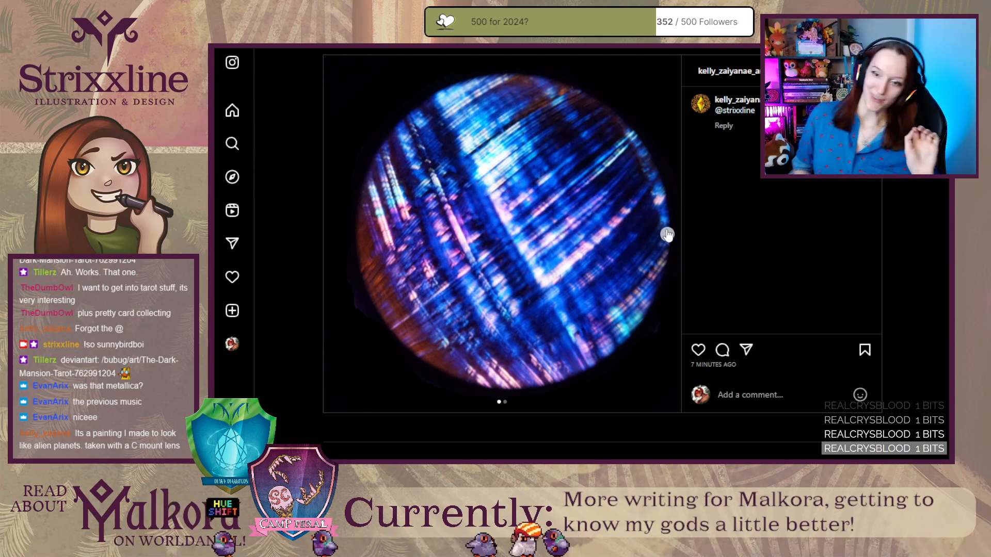
{"action": "left_click", "coordinate": [667, 234]}
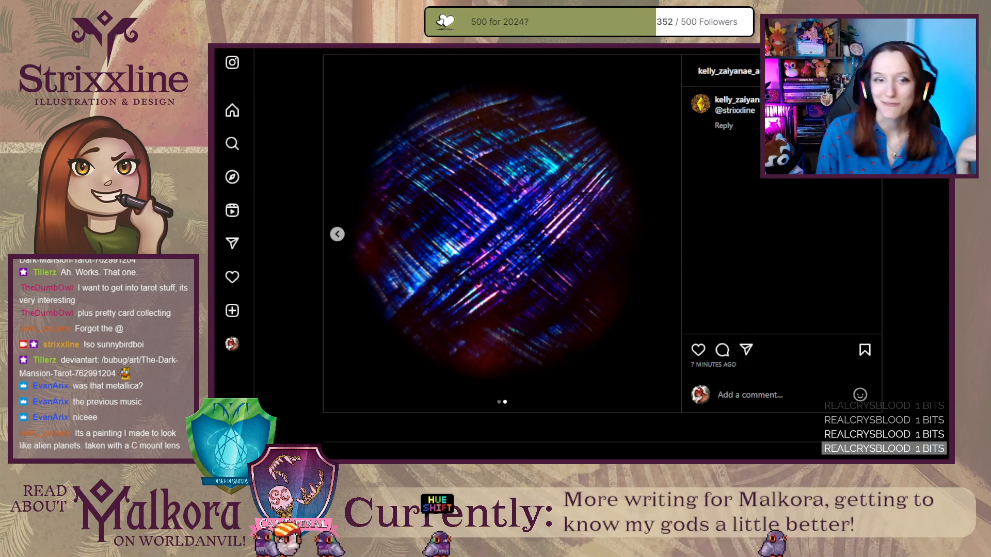
{"action": "key", "text": "ctrl+w"}
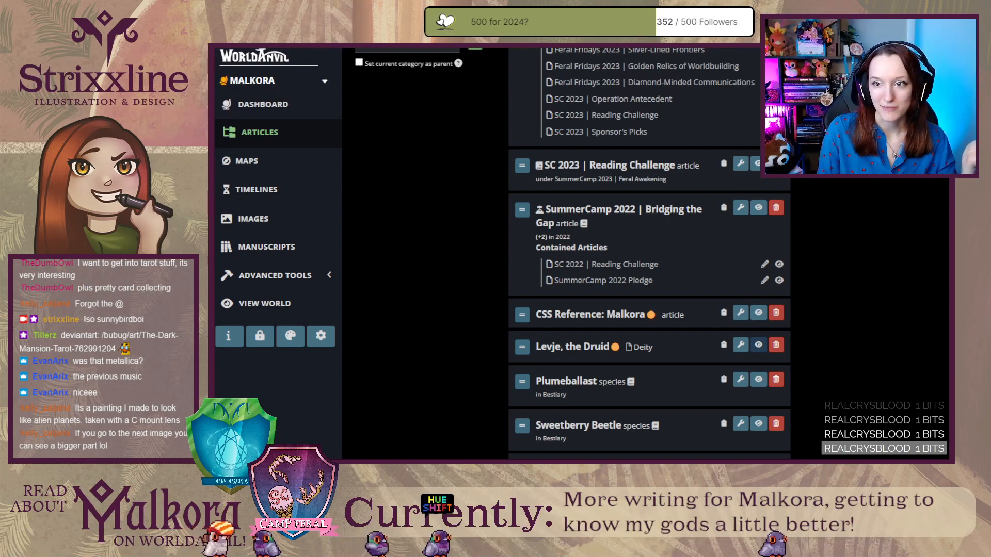
Reopen the closed Instagram post, view both painting photos again, and browse the artist's profile preview and further posts.
{"action": "key", "text": "ctrl+shift+t"}
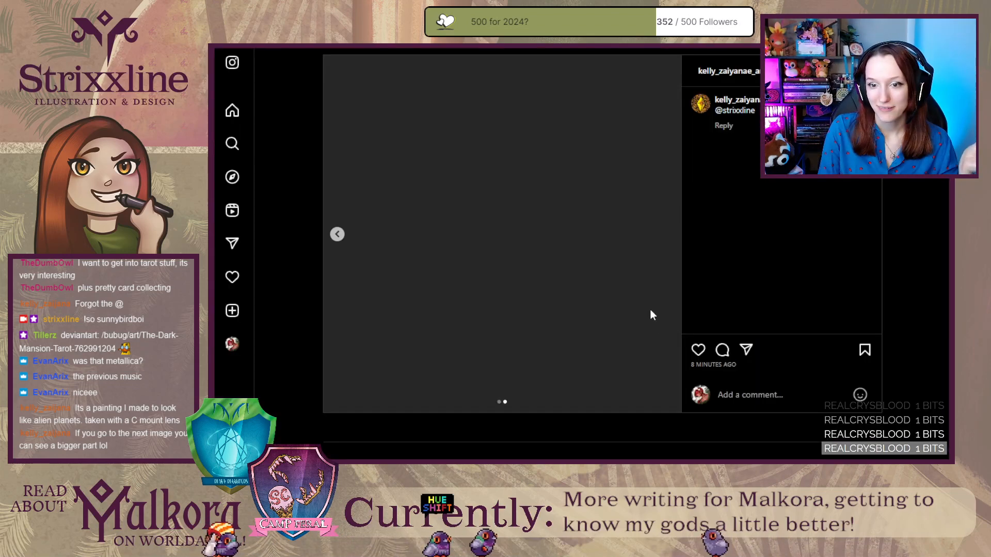
{"action": "left_click", "coordinate": [337, 235]}
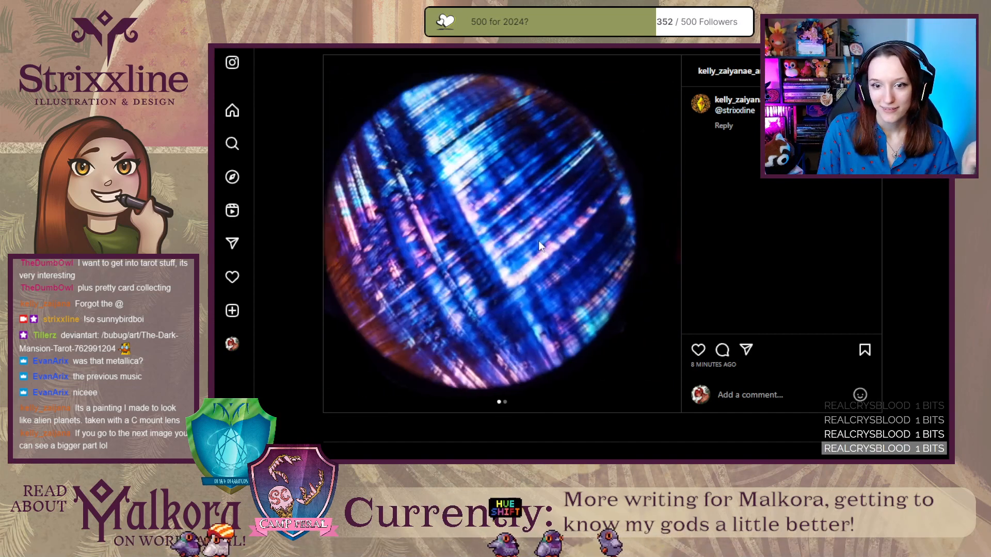
{"action": "left_click", "coordinate": [667, 234]}
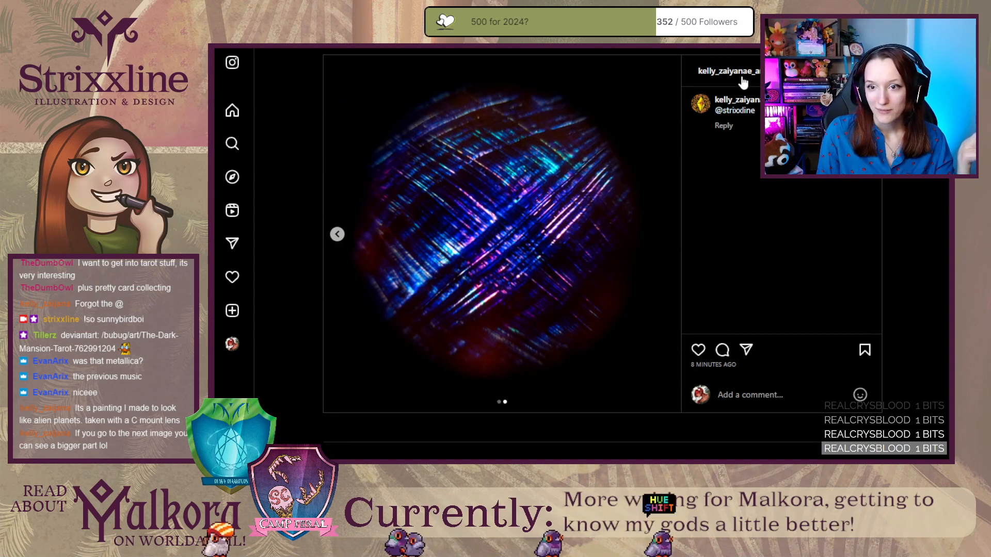
{"action": "mouse_move", "coordinate": [743, 80]}
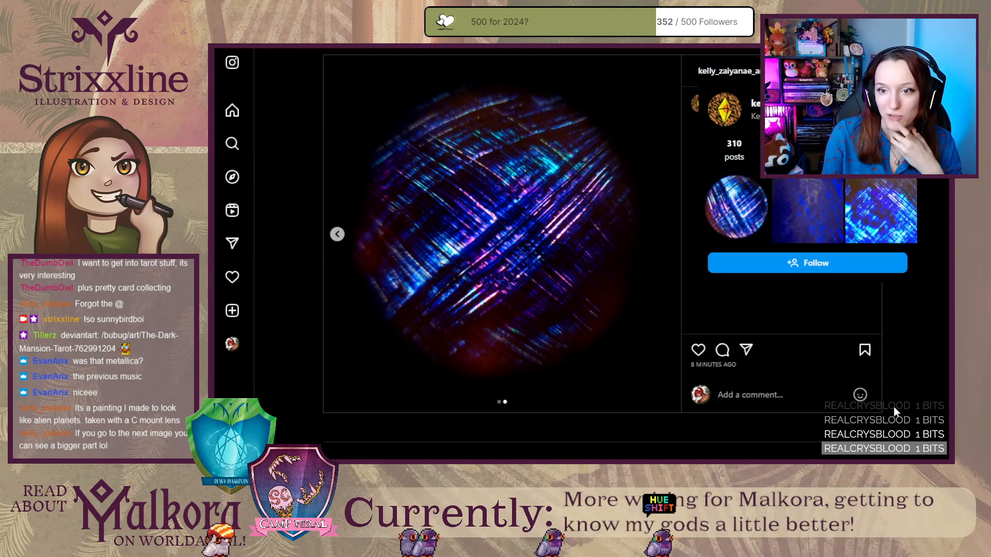
{"action": "scroll", "coordinate": [904, 395], "scroll_direction": "down", "scroll_amount": 5}
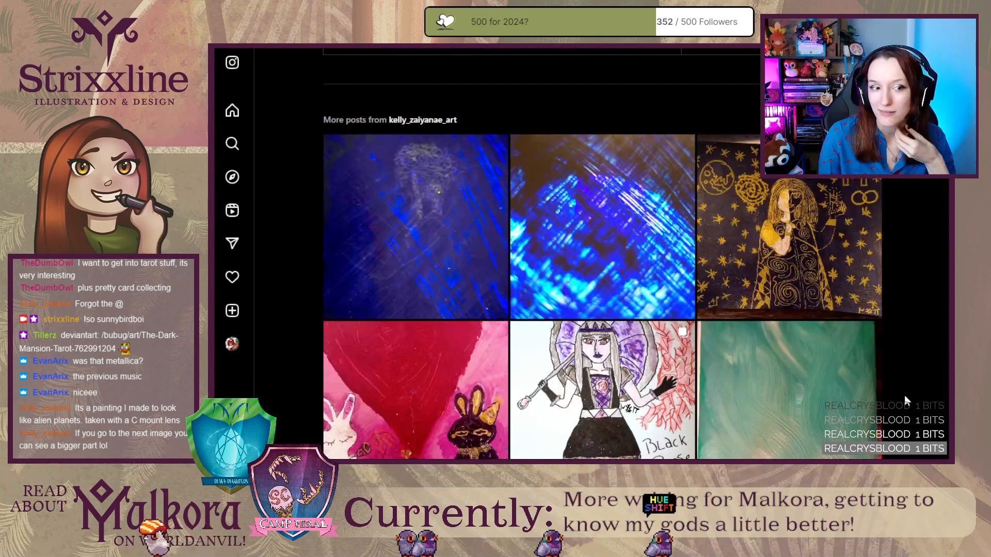
{"action": "scroll", "coordinate": [903, 395], "scroll_direction": "up", "scroll_amount": 1}
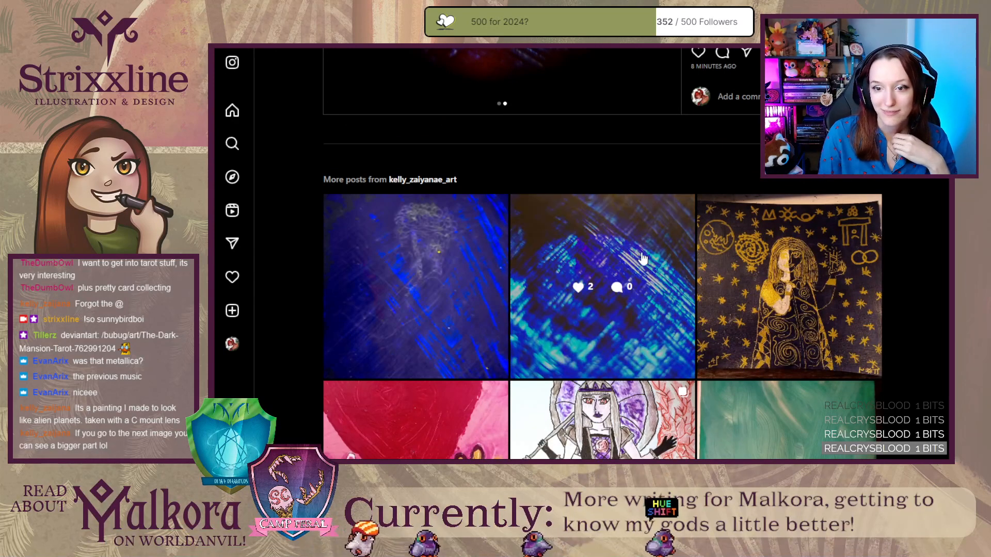
View the artist's bright blue acrylic work-in-progress post, close it, and return to the Levje article editor.
{"action": "left_click", "coordinate": [643, 258]}
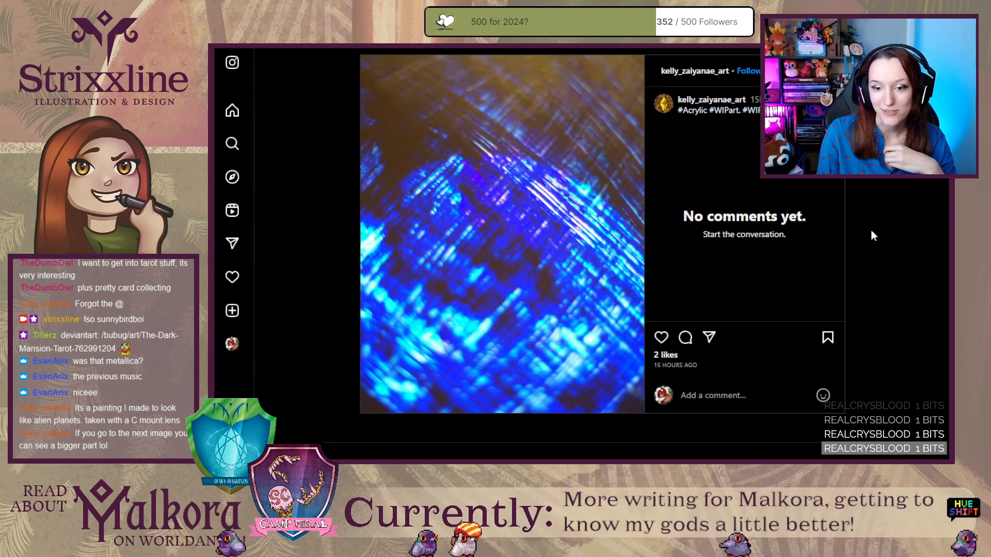
{"action": "scroll", "coordinate": [872, 231], "scroll_direction": "down", "scroll_amount": 2}
{"action": "scroll", "coordinate": [870, 229], "scroll_direction": "up", "scroll_amount": 2}
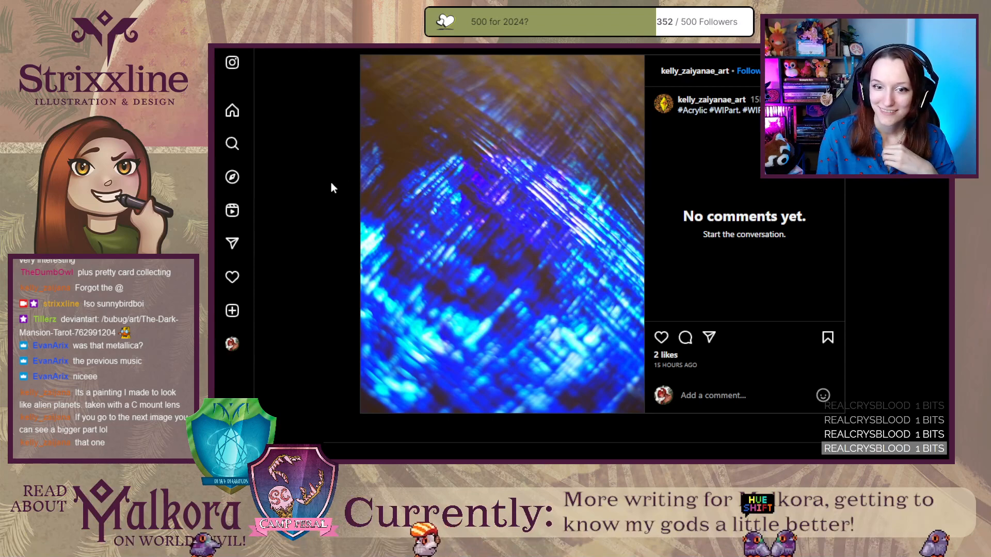
{"action": "scroll", "coordinate": [332, 185], "scroll_direction": "down", "scroll_amount": 3}
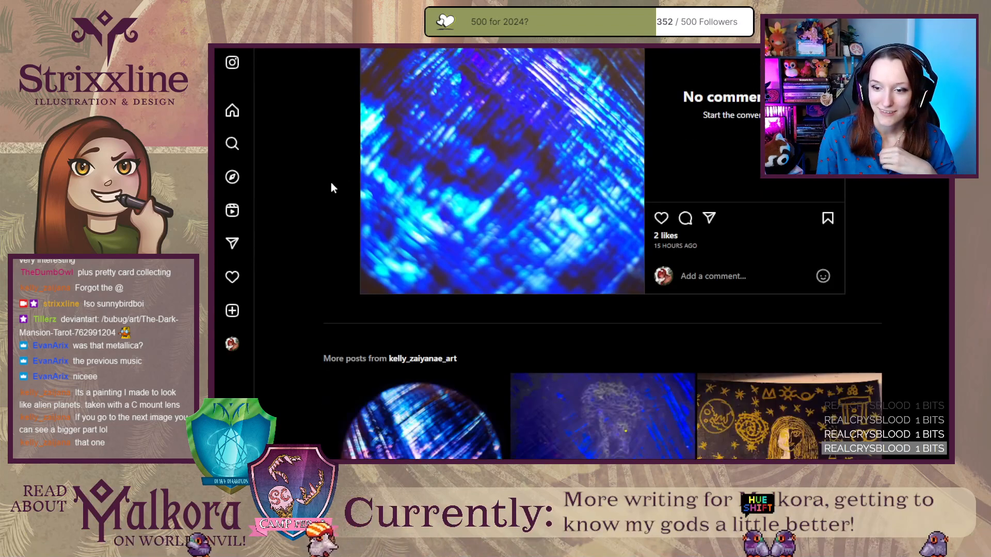
{"action": "scroll", "coordinate": [332, 184], "scroll_direction": "up", "scroll_amount": 3}
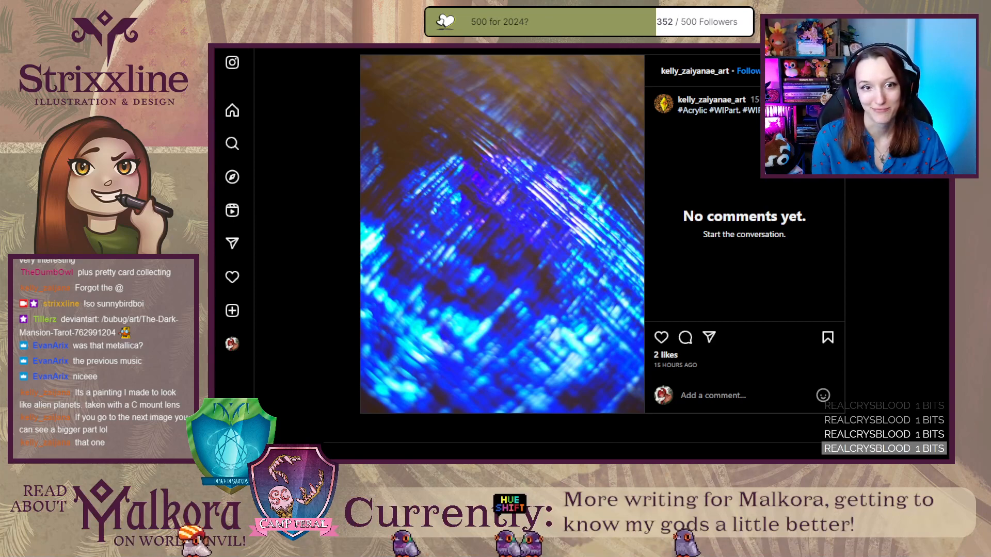
{"action": "key", "text": "ctrl+w"}
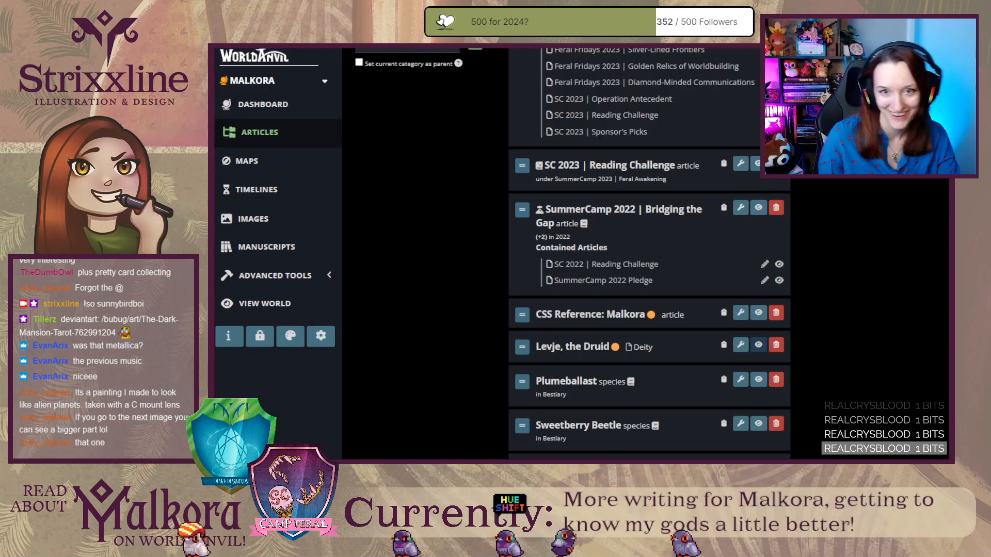
{"action": "key", "text": "ctrl+Tab"}
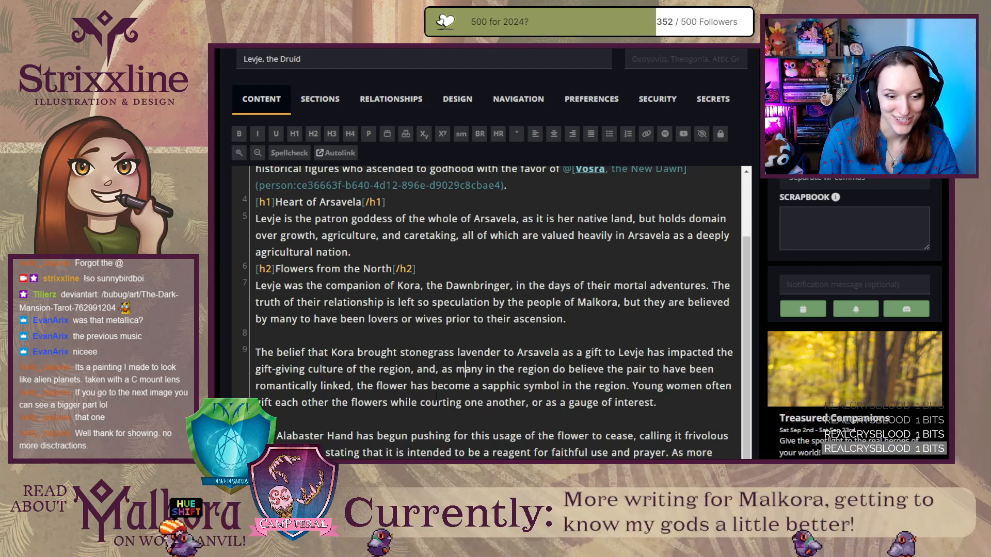
Review the Levje draft and its rendered article page from the introduction to Flowers from the North, then return to the editor.
{"action": "left_click", "coordinate": [353, 336]}
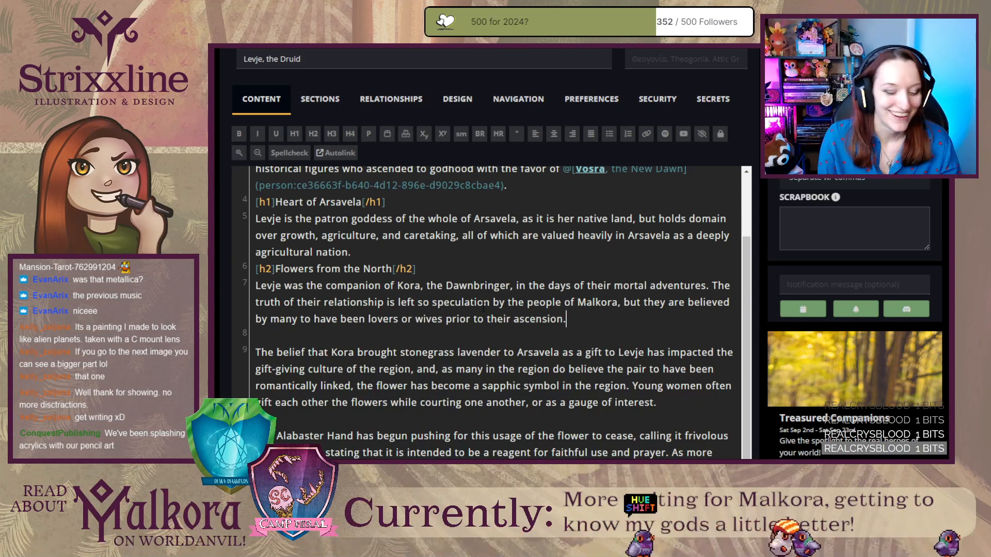
{"action": "scroll", "coordinate": [516, 320], "scroll_direction": "down", "scroll_amount": 3}
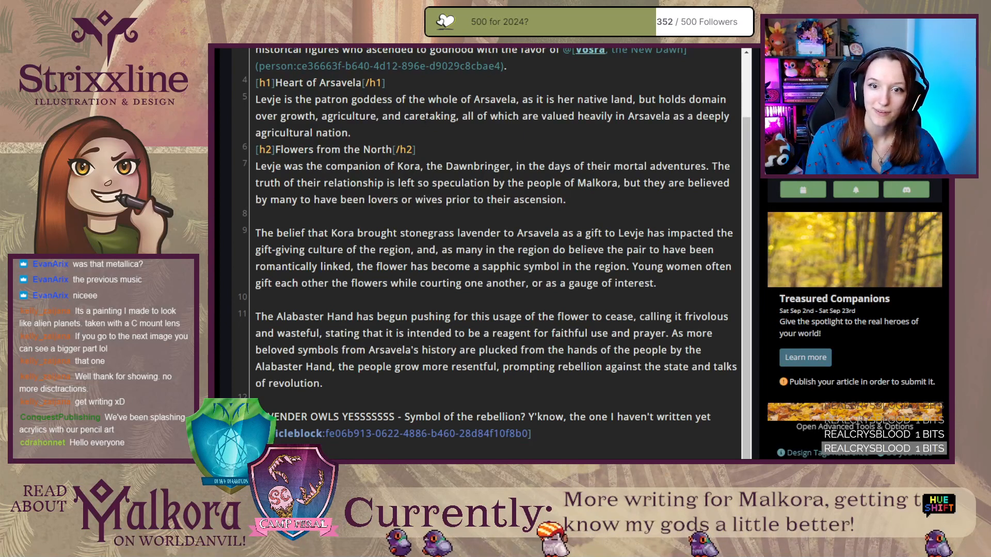
{"action": "scroll", "coordinate": [427, 118], "scroll_direction": "up", "scroll_amount": 2}
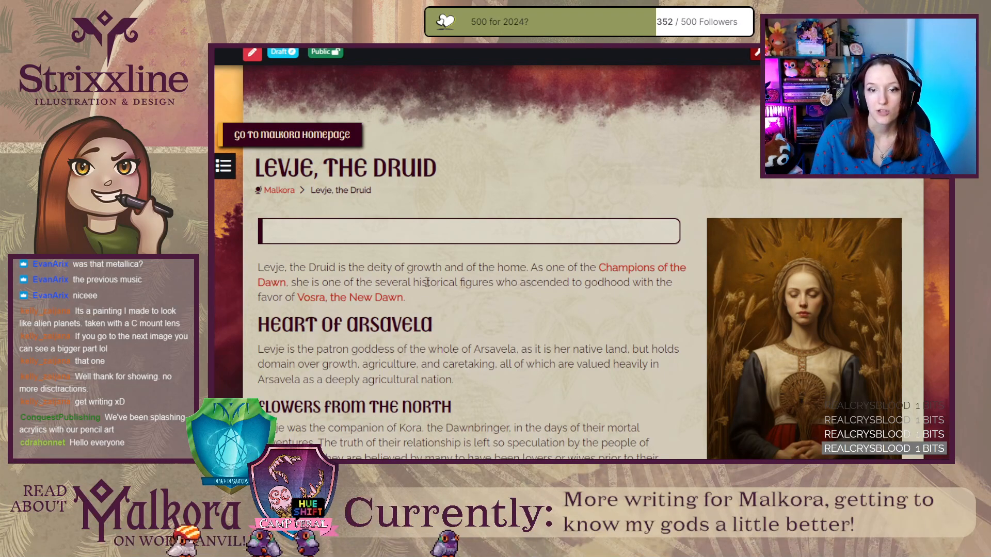
{"action": "left_click_drag", "start_coordinate": [427, 303], "coordinate": [259, 267]}
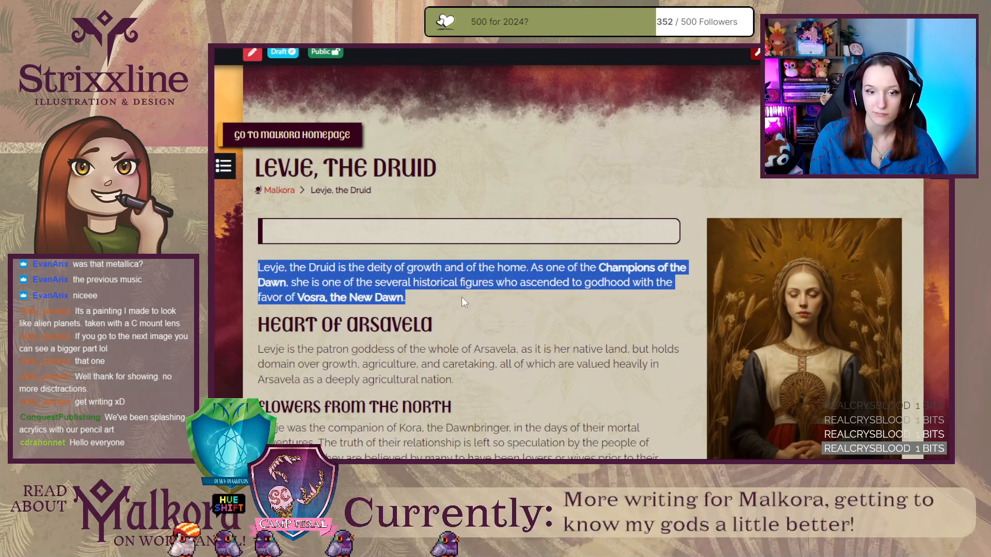
{"action": "left_click", "coordinate": [466, 303]}
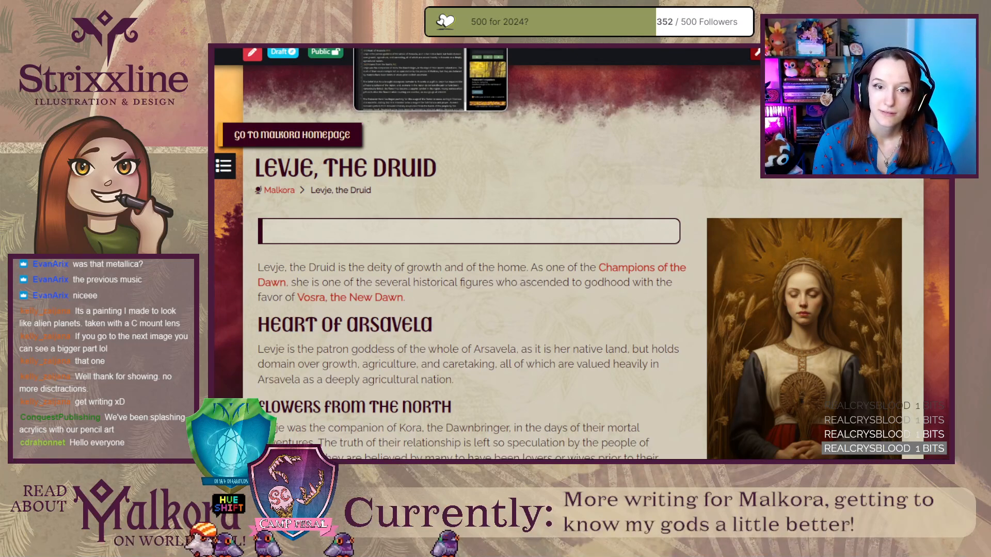
{"action": "scroll", "coordinate": [659, 279], "scroll_direction": "down", "scroll_amount": 2}
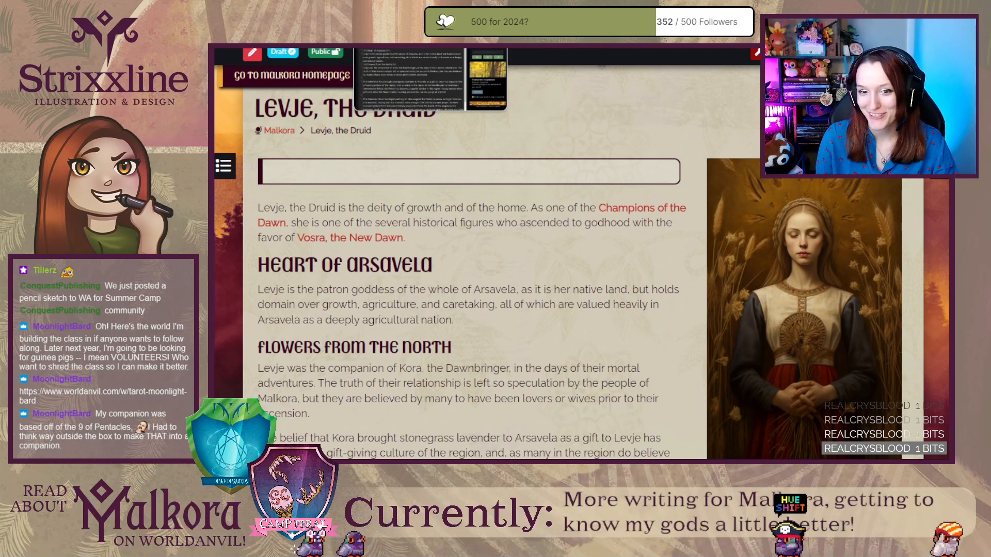
{"action": "left_click", "coordinate": [395, 49]}
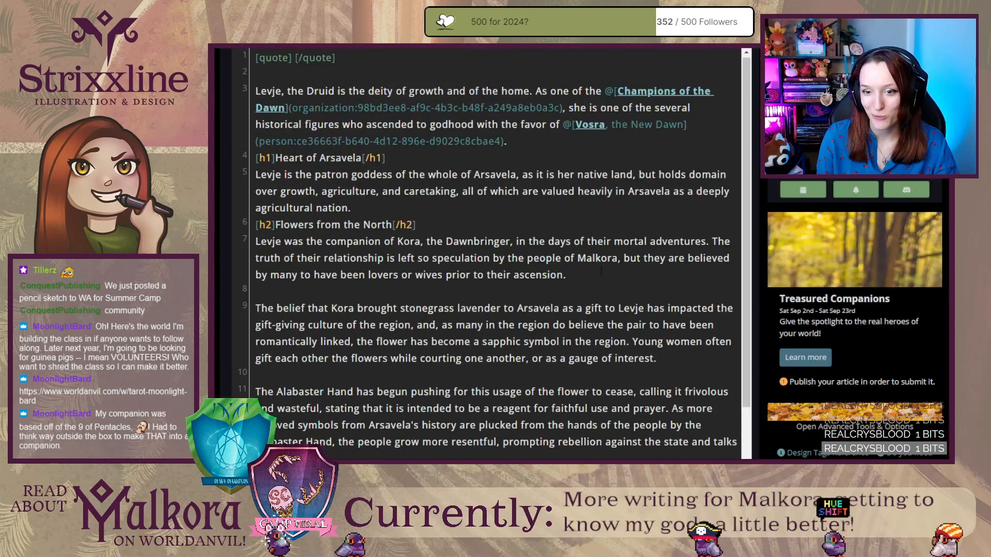
Add the level-2 heading "Persevering Symbol" above the Alabaster Hand paragraph, with two blank lines beneath the heading.
{"action": "left_click", "coordinate": [568, 280]}
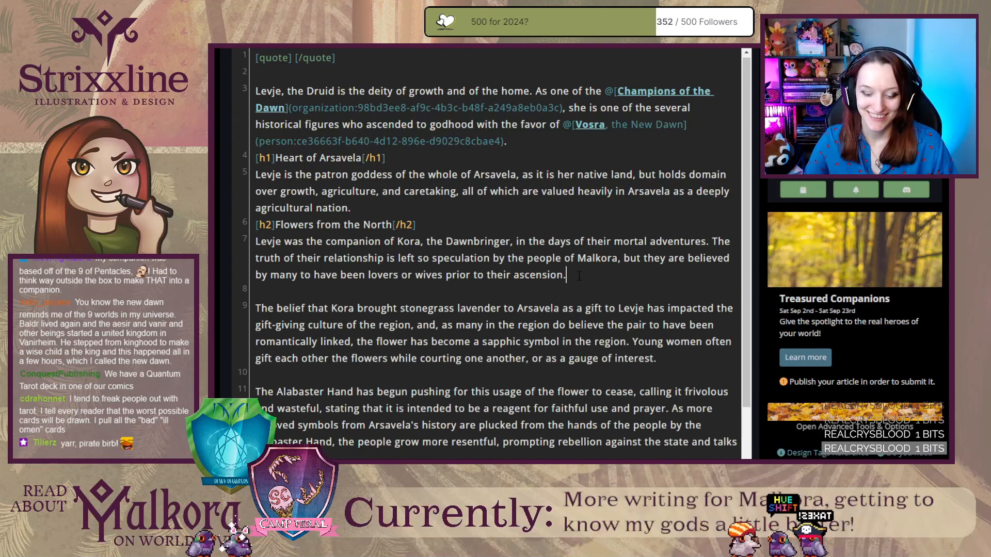
{"action": "scroll", "coordinate": [564, 279], "scroll_direction": "down", "scroll_amount": 3}
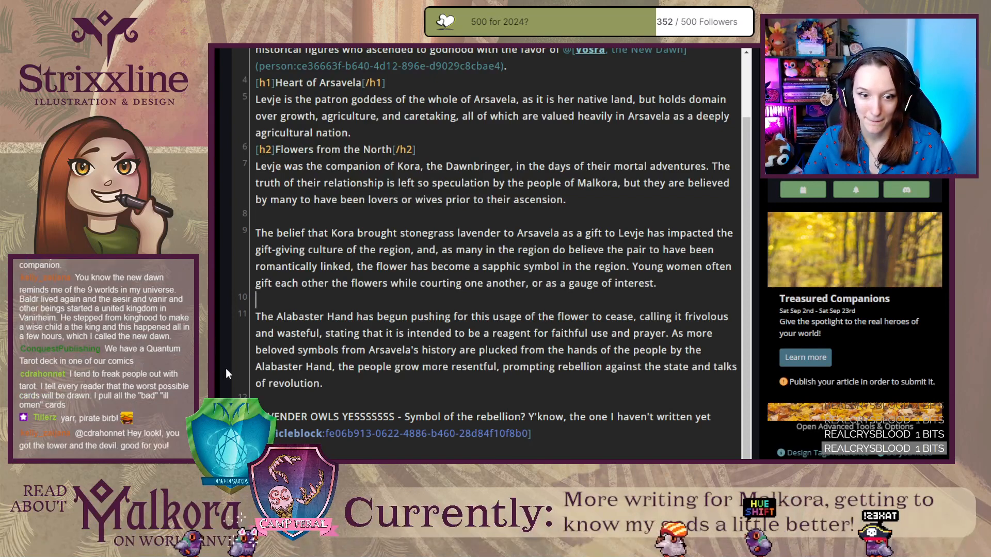
{"action": "scroll", "coordinate": [215, 366], "scroll_direction": "up", "scroll_amount": 1}
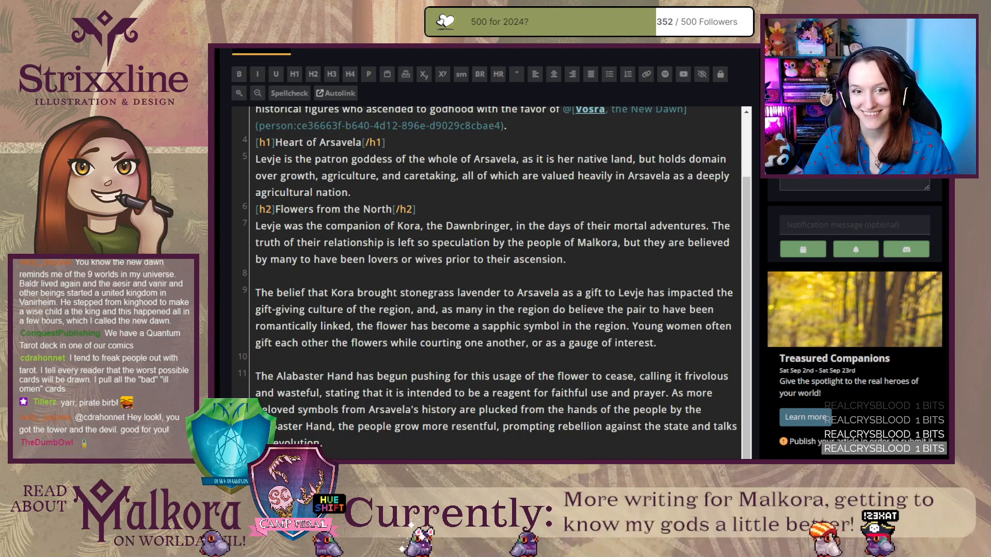
{"action": "left_click", "coordinate": [313, 75]}
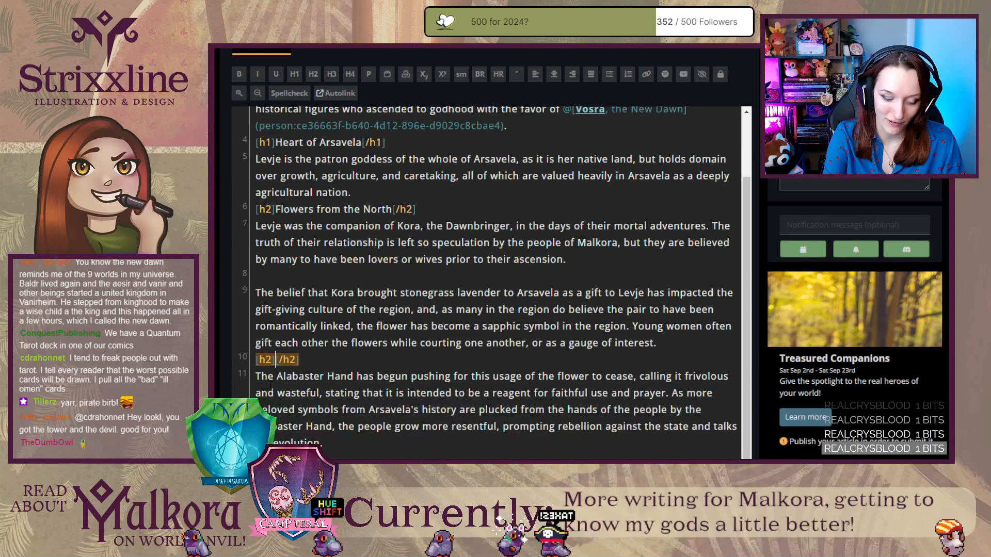
{"action": "type", "text": "Persevering"}
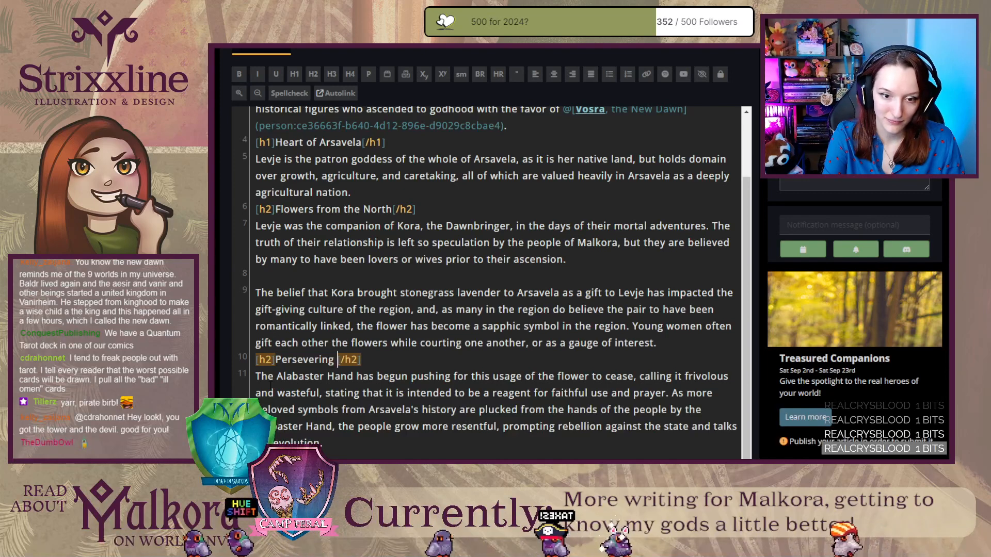
{"action": "type", "text": " Symbol"}
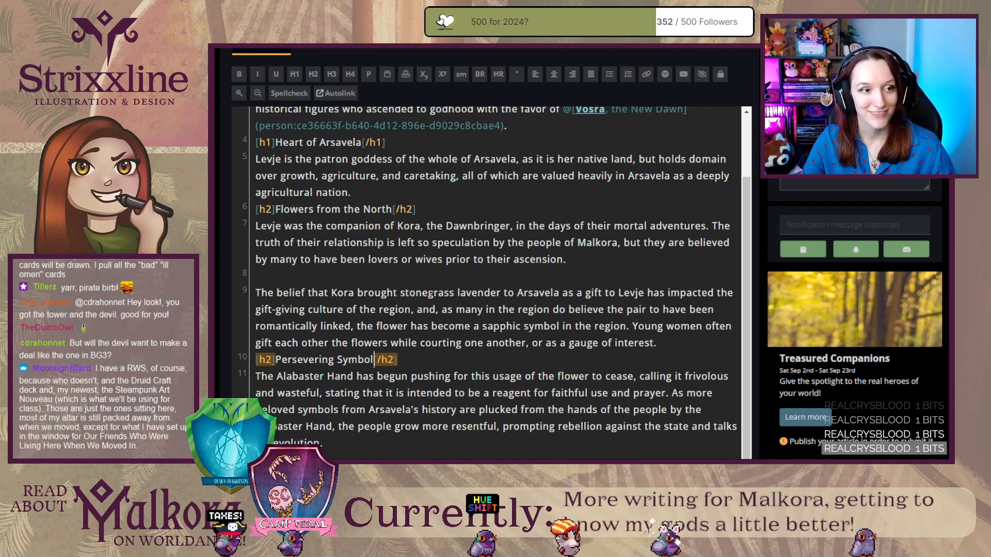
{"action": "left_click", "coordinate": [418, 356]}
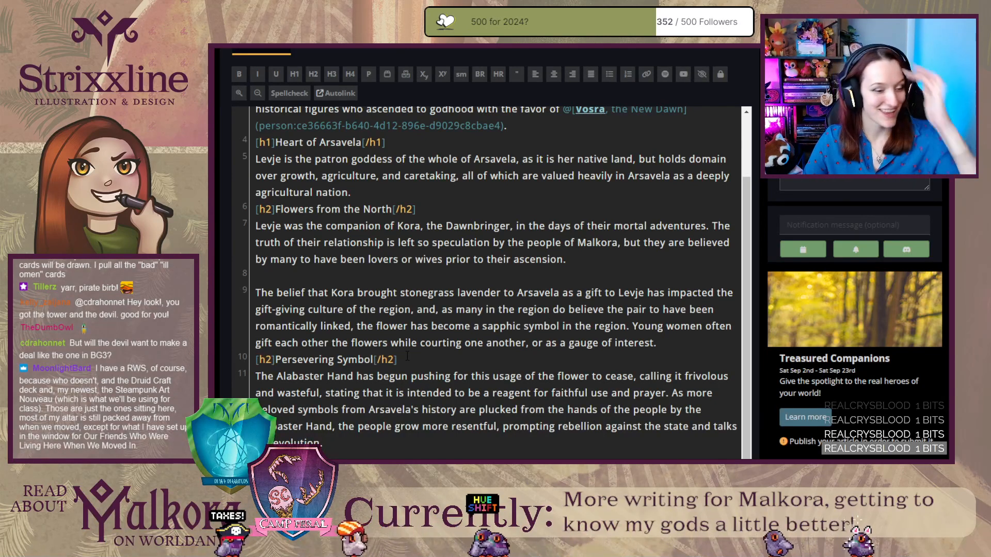
{"action": "key", "text": "Return"}
{"action": "key", "text": "Return"}
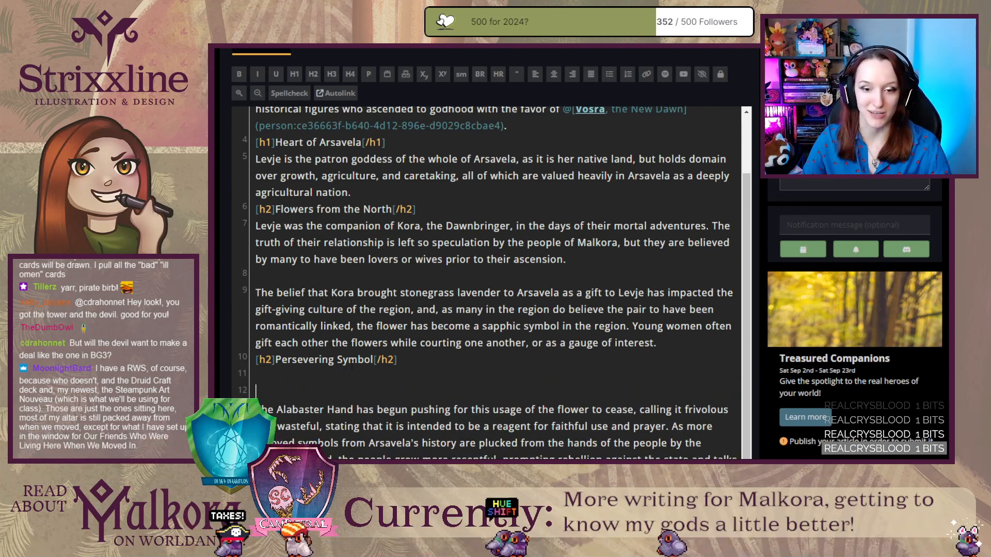
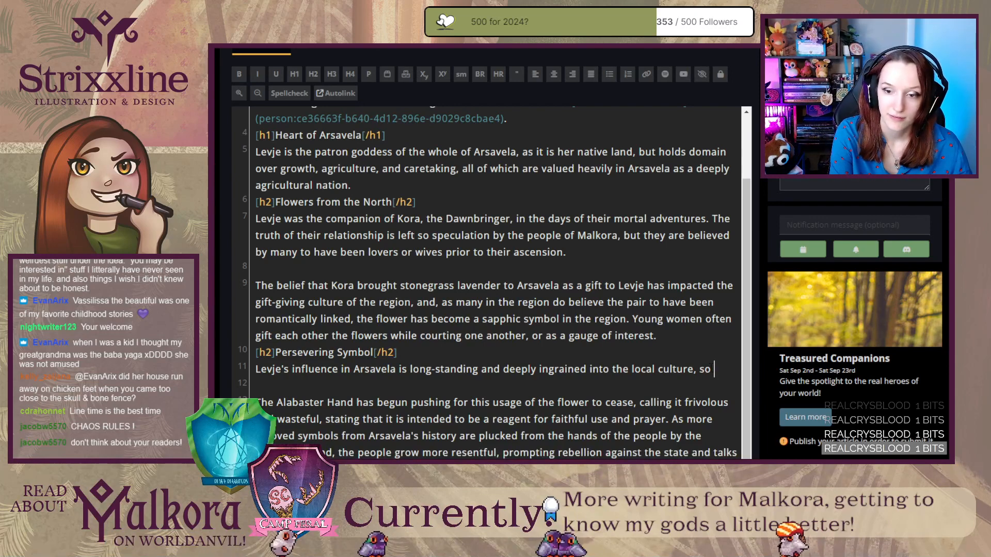
Continue the Persevering Symbol sentence with "much so that even the" and a link to The Alabaster Hand organization, shortening its label to "Alabaster Hand".
{"action": "type", "text": "much so that"}
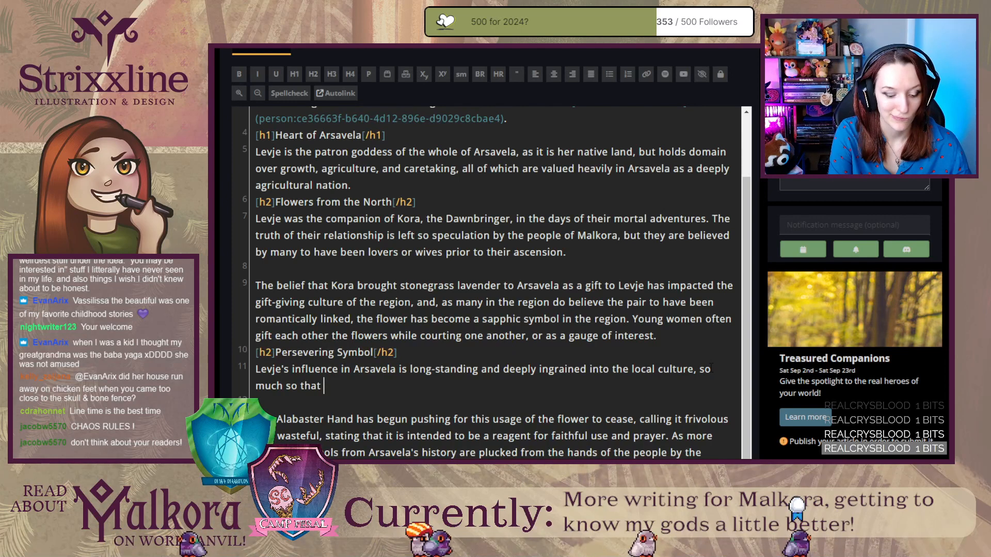
{"action": "type", "text": "even the "}
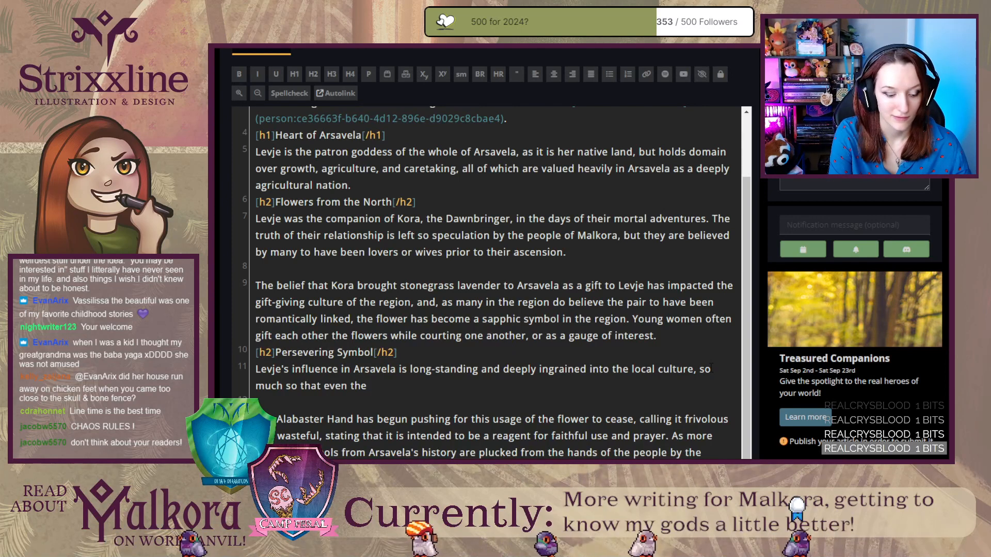
{"action": "type", "text": "@alabas"}
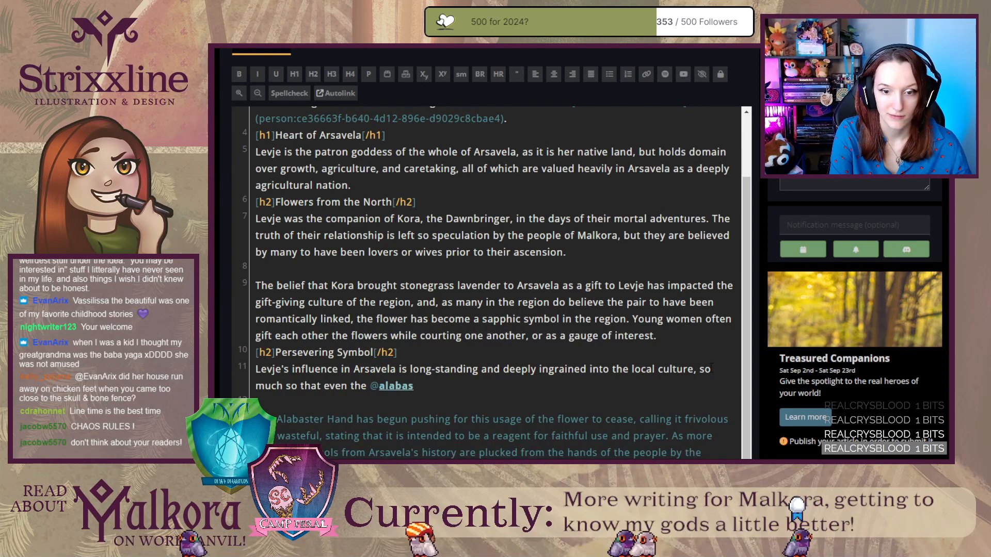
{"action": "key", "text": "Down"}
{"action": "key", "text": "Down"}
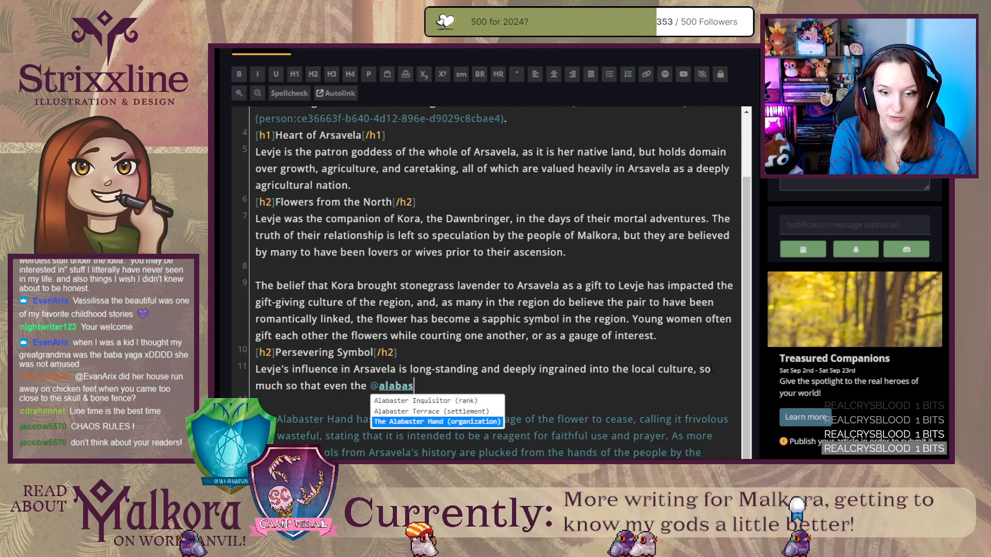
{"action": "key", "text": "Return"}
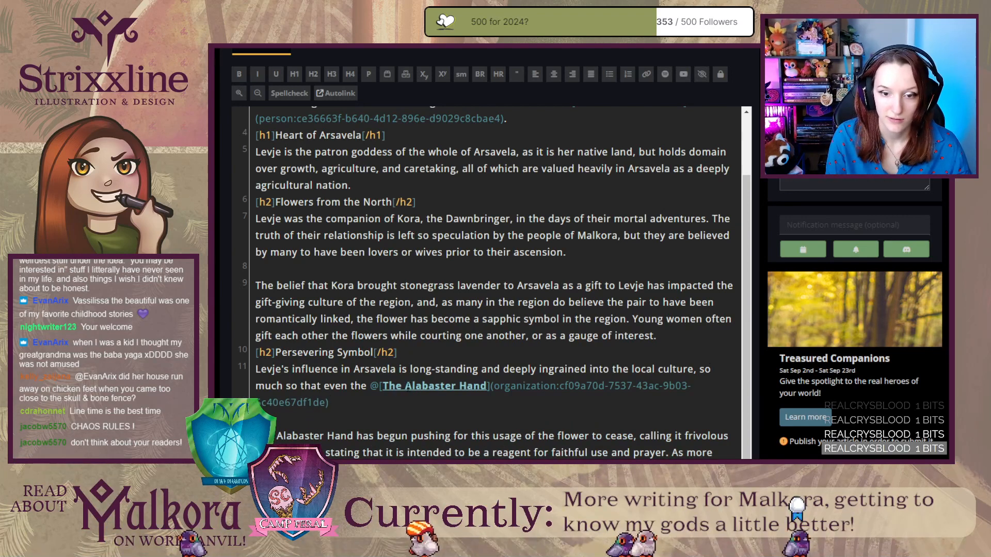
{"action": "key", "text": "BackSpace"}
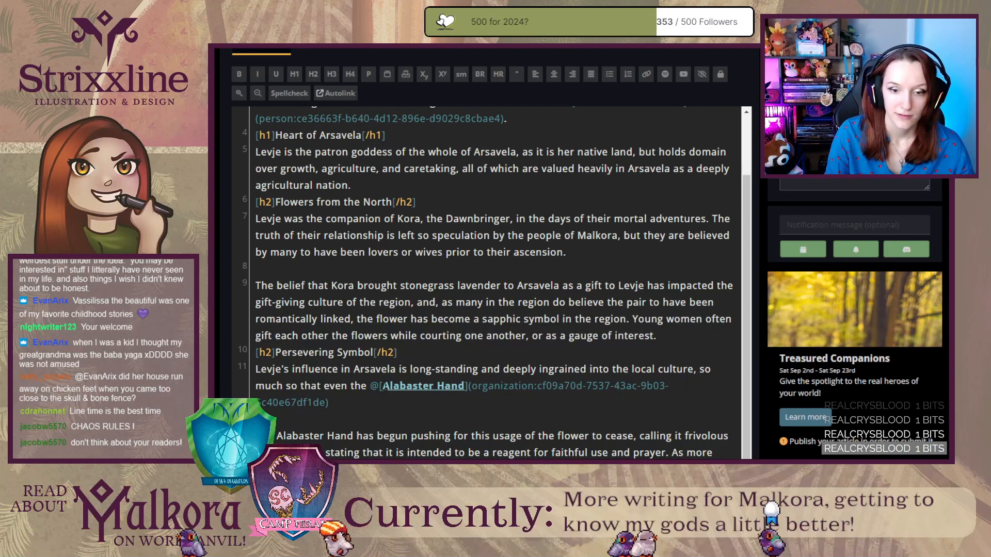
Finish the sentence after the Alabaster Hand link with "can scarcely shake her hold on the people of the region.".
{"action": "left_click", "coordinate": [396, 406]}
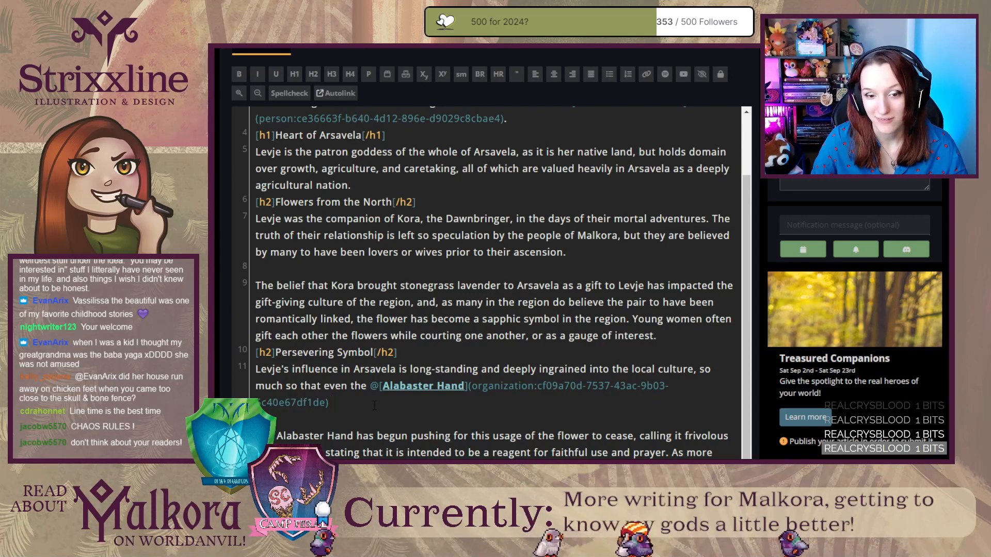
{"action": "scroll", "coordinate": [351, 401], "scroll_direction": "down", "scroll_amount": 1}
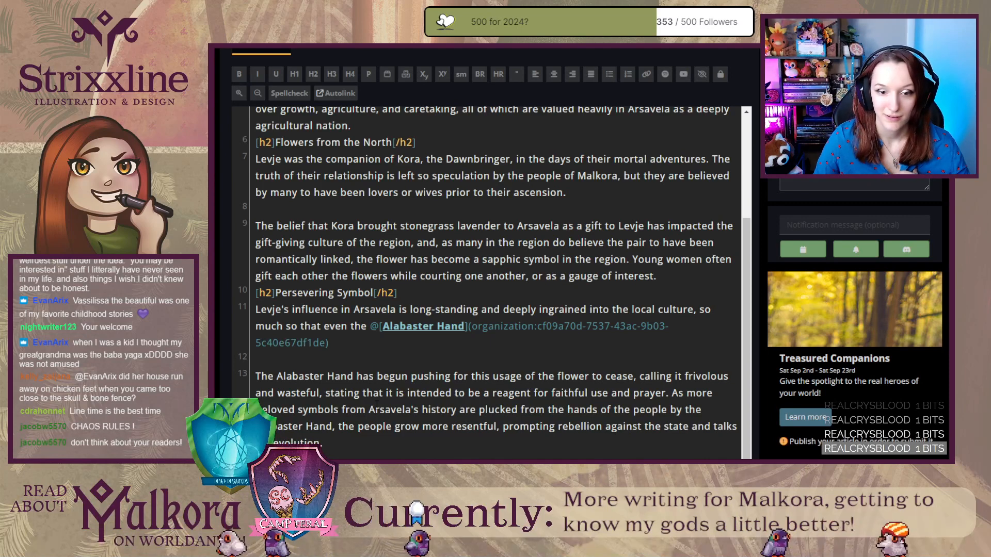
{"action": "left_click", "coordinate": [361, 340]}
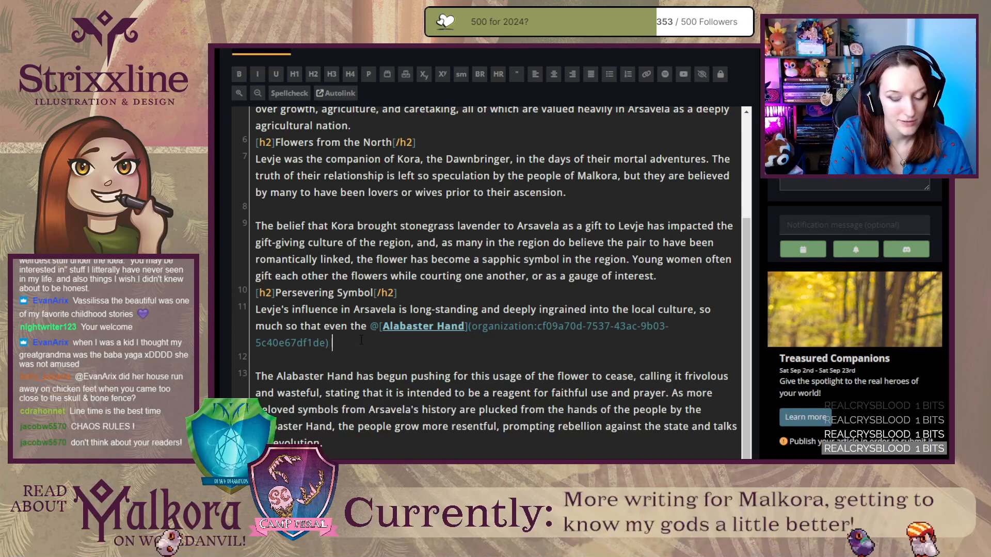
{"action": "type", "text": "can scarcely shak"}
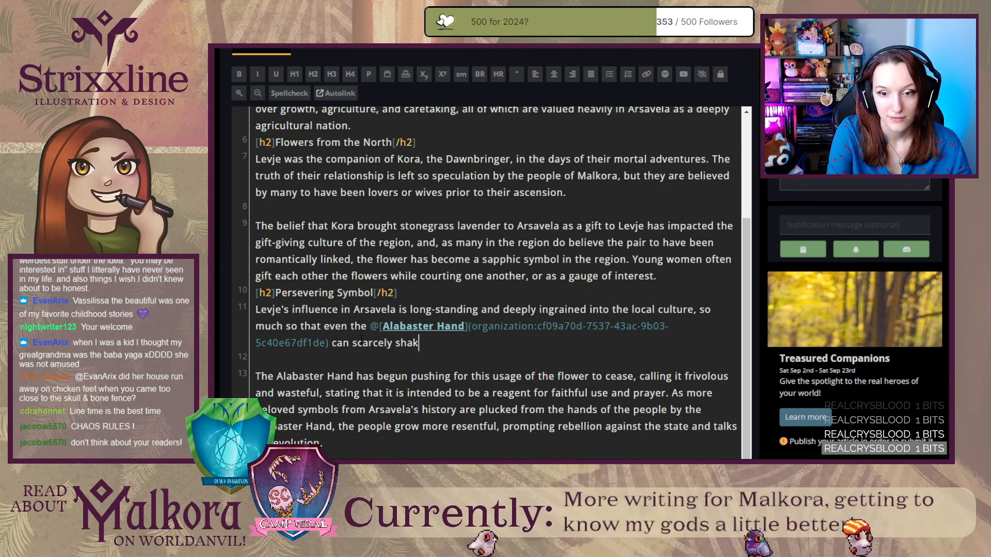
{"action": "type", "text": "e"}
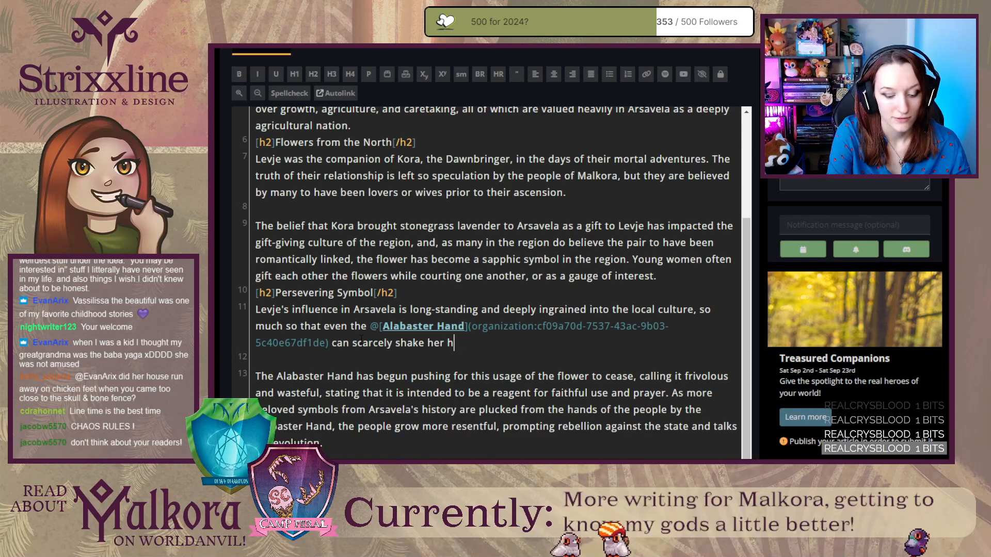
{"action": "type", "text": "her hold on the people of the region."}
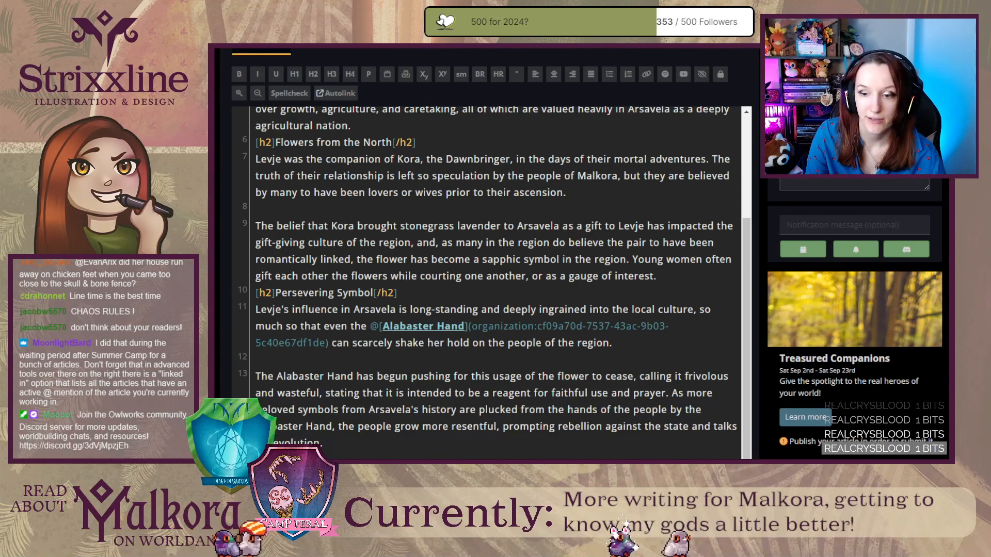
Open the advanced tools and options and look through the Referenced In, Character Data and To-Do List sections.
{"action": "scroll", "coordinate": [616, 223], "scroll_direction": "down", "scroll_amount": 3}
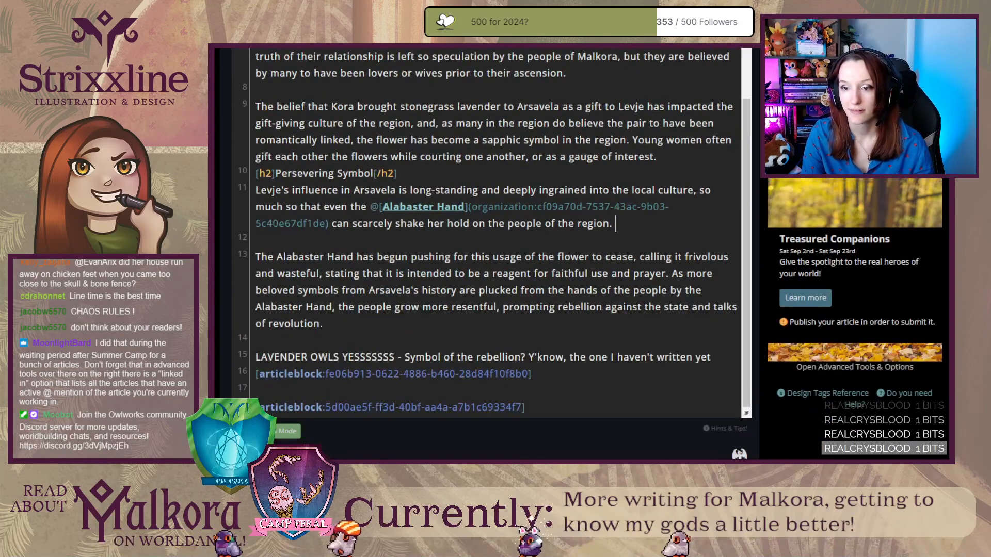
{"action": "left_click", "coordinate": [831, 368]}
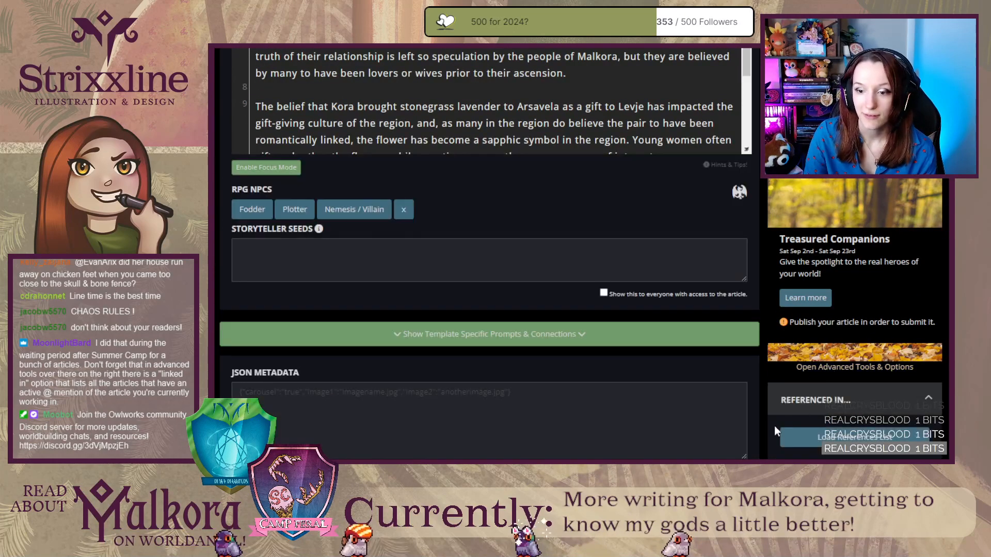
{"action": "scroll", "coordinate": [761, 419], "scroll_direction": "up", "scroll_amount": 1}
{"action": "scroll", "coordinate": [761, 420], "scroll_direction": "down", "scroll_amount": 6}
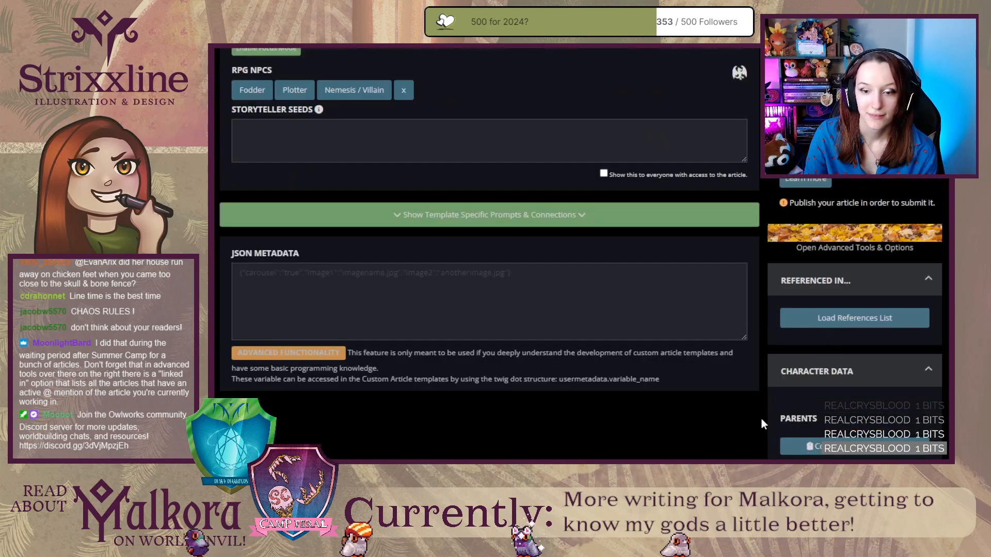
{"action": "scroll", "coordinate": [761, 419], "scroll_direction": "up", "scroll_amount": 2}
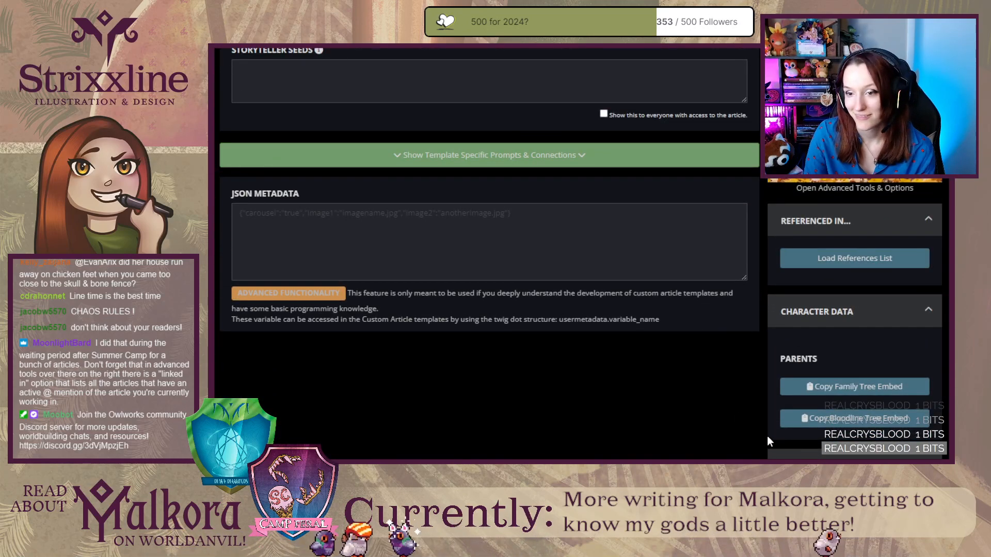
{"action": "scroll", "coordinate": [772, 439], "scroll_direction": "down", "scroll_amount": 3}
{"action": "scroll", "coordinate": [772, 437], "scroll_direction": "down", "scroll_amount": 1}
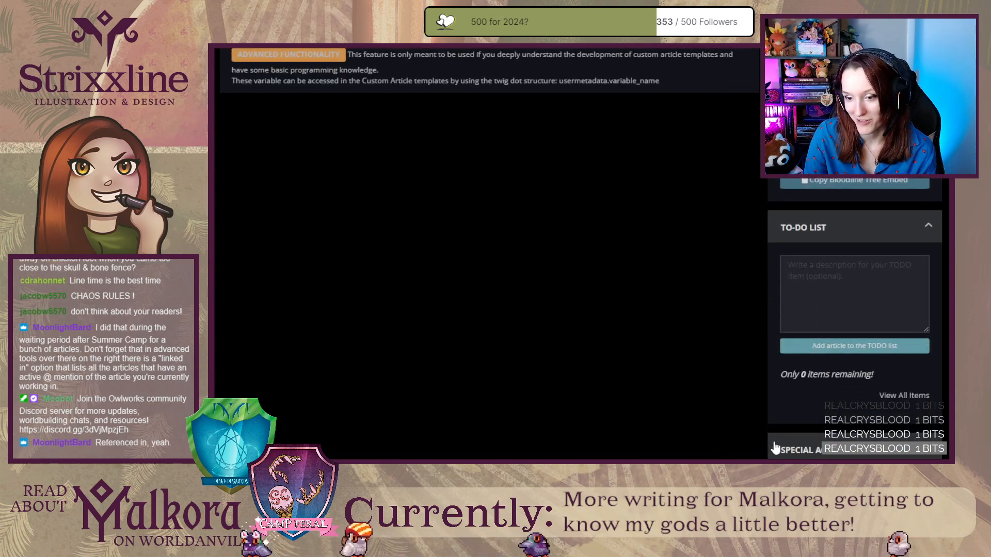
{"action": "scroll", "coordinate": [774, 436], "scroll_direction": "down", "scroll_amount": 1}
{"action": "scroll", "coordinate": [685, 380], "scroll_direction": "up", "scroll_amount": 6}
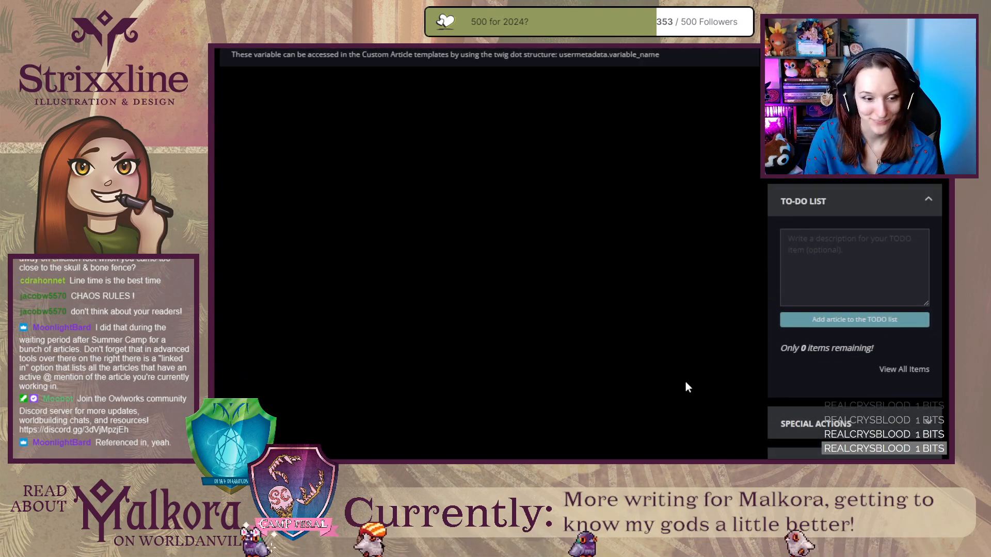
Return to the article content and enlarge the text editor so more of the Persevering Symbol section is shown.
{"action": "scroll", "coordinate": [748, 412], "scroll_direction": "up", "scroll_amount": 5}
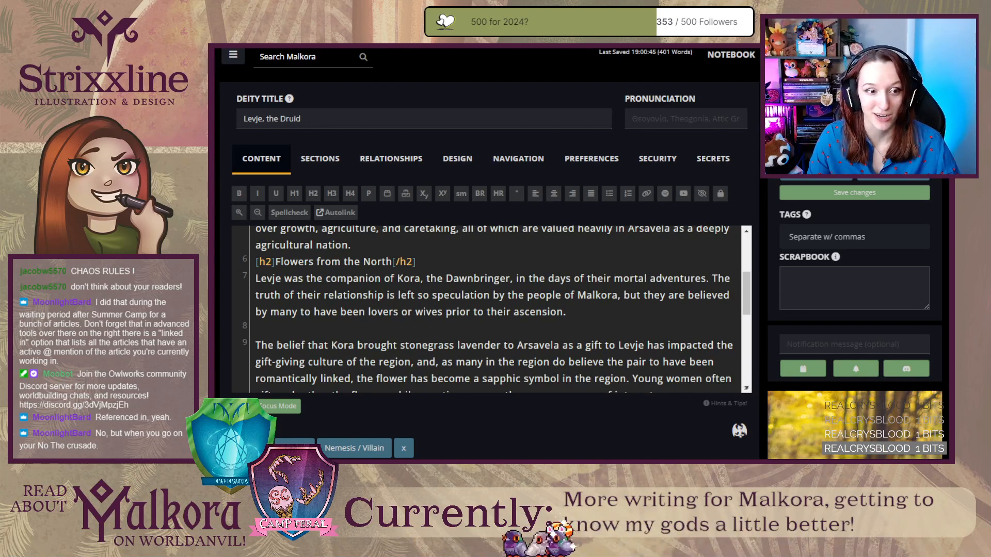
{"action": "scroll", "coordinate": [485, 309], "scroll_direction": "down", "scroll_amount": 1}
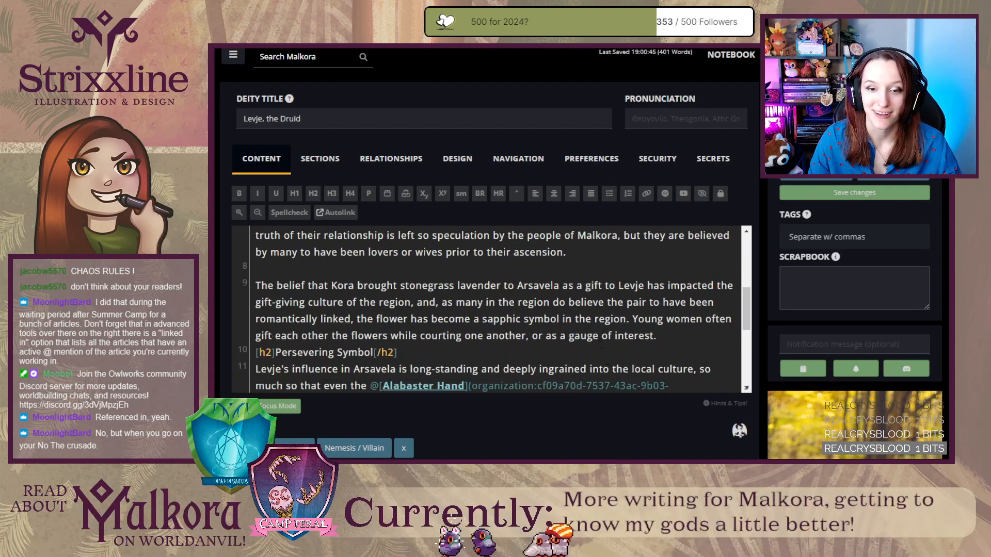
{"action": "left_click_drag", "start_coordinate": [745, 388], "coordinate": [745, 458]}
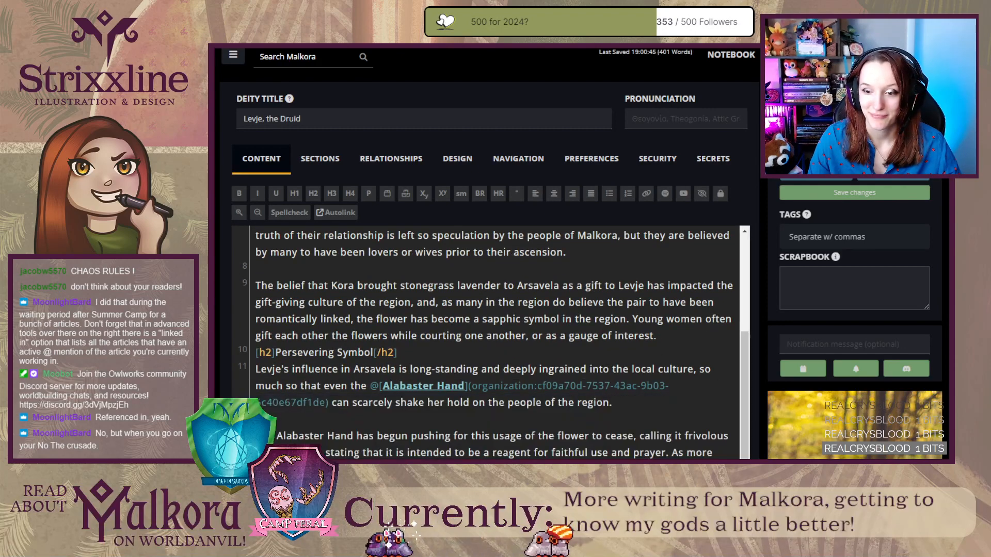
{"action": "scroll", "coordinate": [763, 447], "scroll_direction": "down", "scroll_amount": 2}
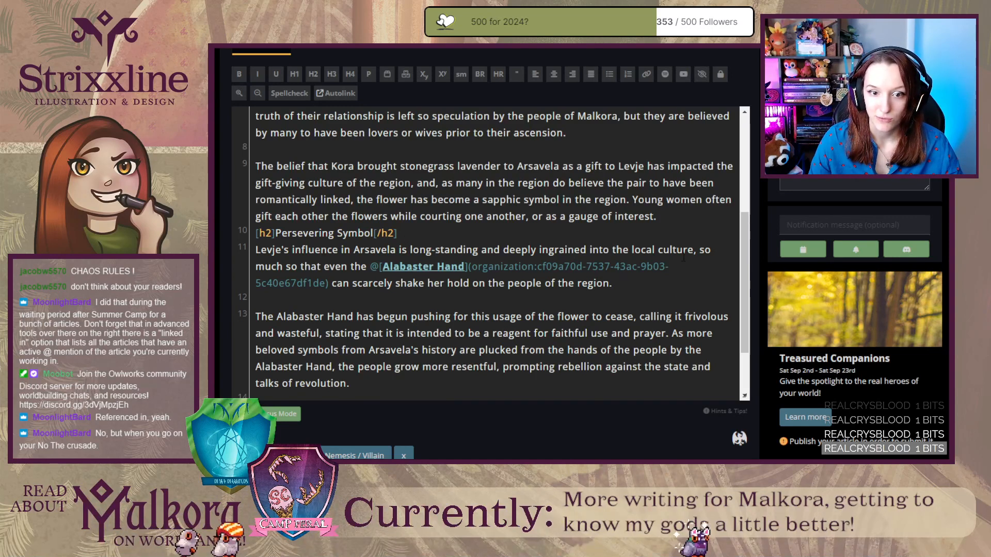
Try to extend the first Persevering Symbol sentence after "the people of the region" with a clause beginning "in spite of".
{"action": "left_click", "coordinate": [575, 250]}
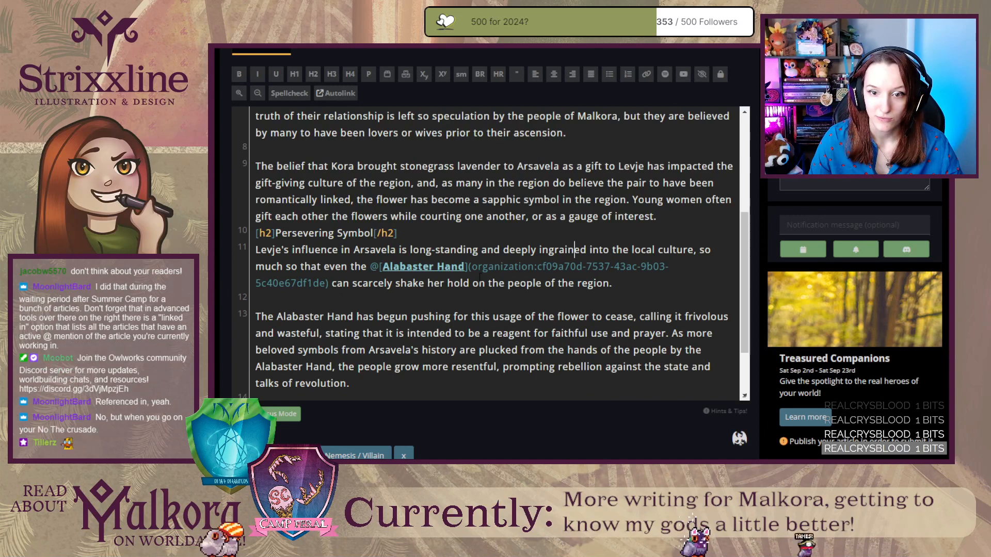
{"action": "left_click", "coordinate": [610, 284]}
{"action": "type", "text": ", des"}
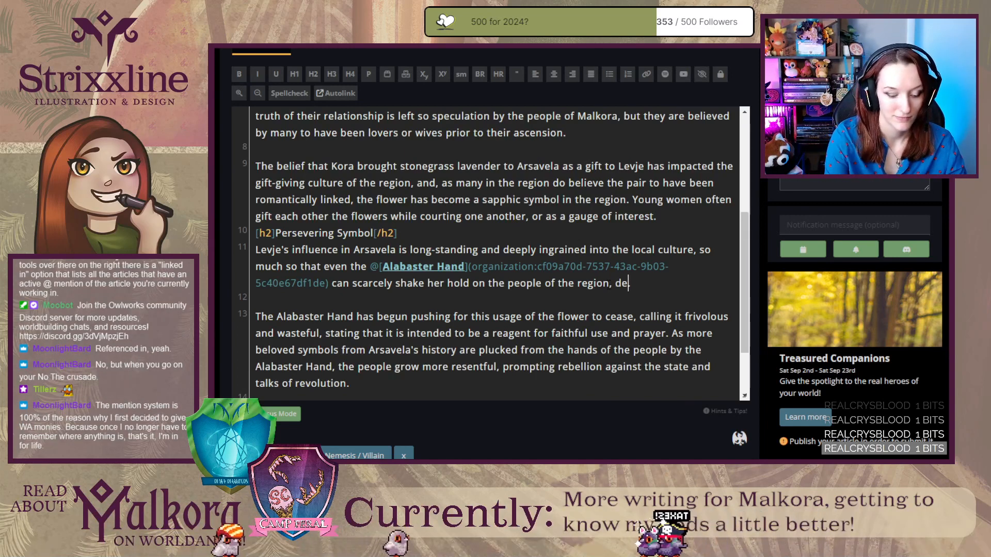
{"action": "key", "text": "BackSpace"}
{"action": "key", "text": "BackSpace"}
{"action": "key", "text": "BackSpace"}
{"action": "type", "text": "in spite of"}
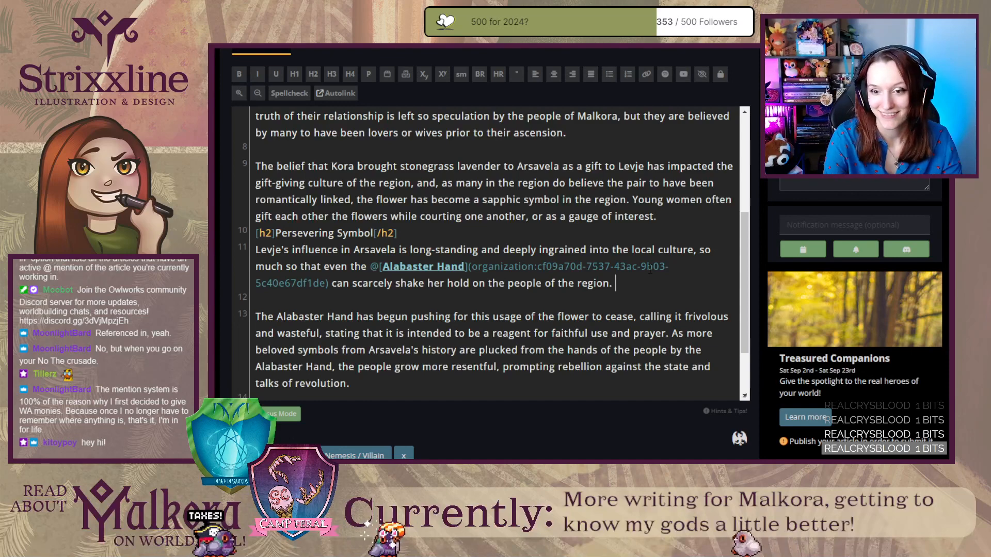
Review the rendered Levje article page from the introduction through Persevering Symbol to the linked article blocks.
{"action": "key", "text": "ctrl+Tab"}
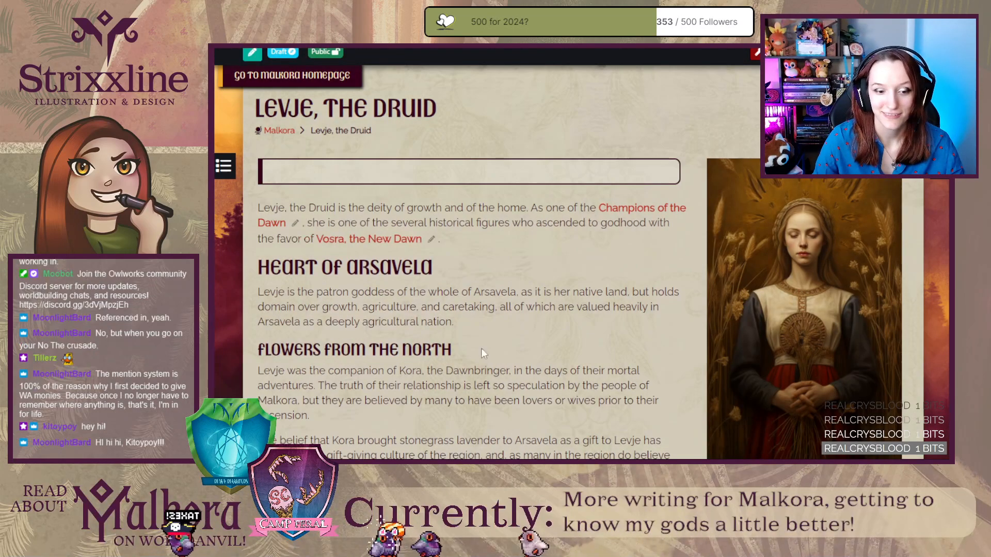
{"action": "scroll", "coordinate": [539, 348], "scroll_direction": "down", "scroll_amount": 3}
{"action": "scroll", "coordinate": [544, 348], "scroll_direction": "up", "scroll_amount": 3}
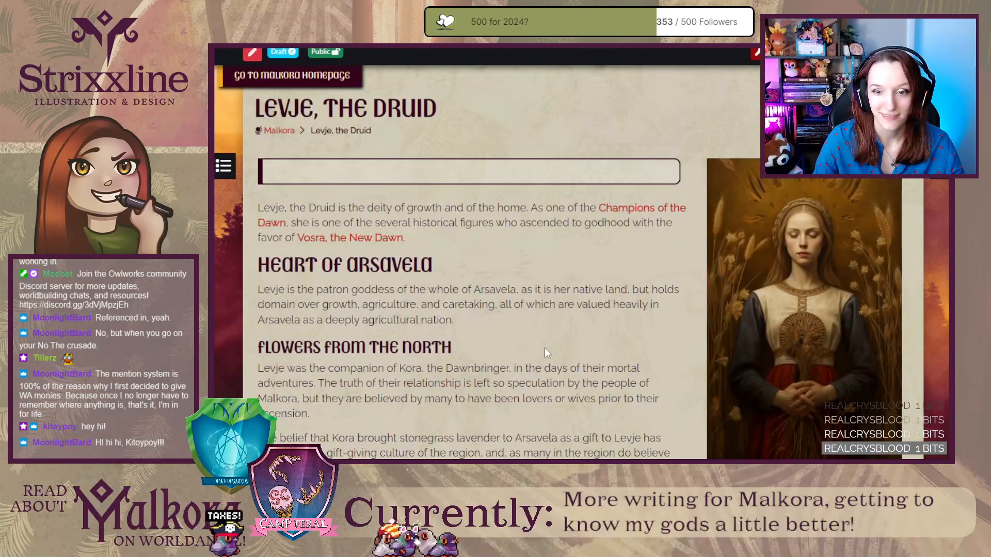
{"action": "scroll", "coordinate": [545, 348], "scroll_direction": "down", "scroll_amount": 6}
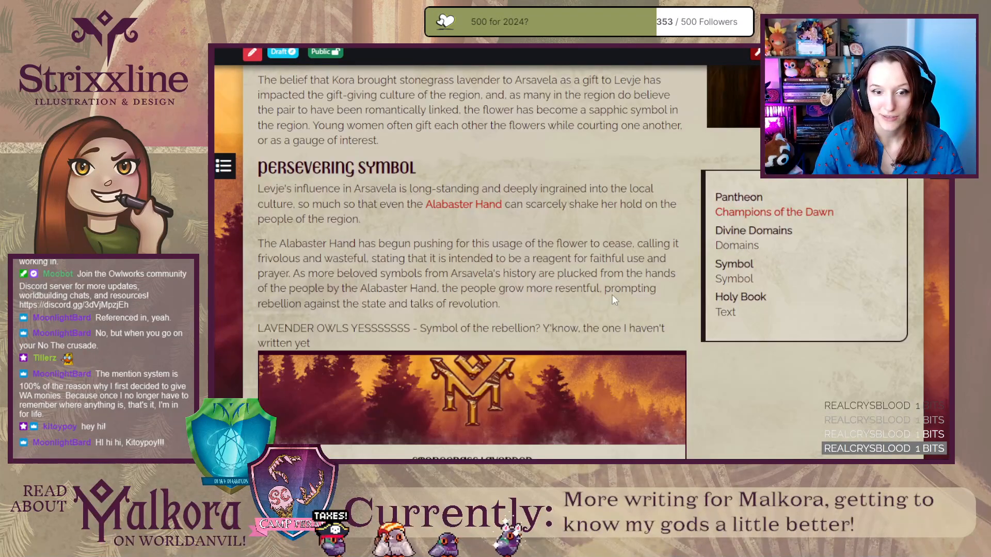
{"action": "scroll", "coordinate": [600, 284], "scroll_direction": "down", "scroll_amount": 4}
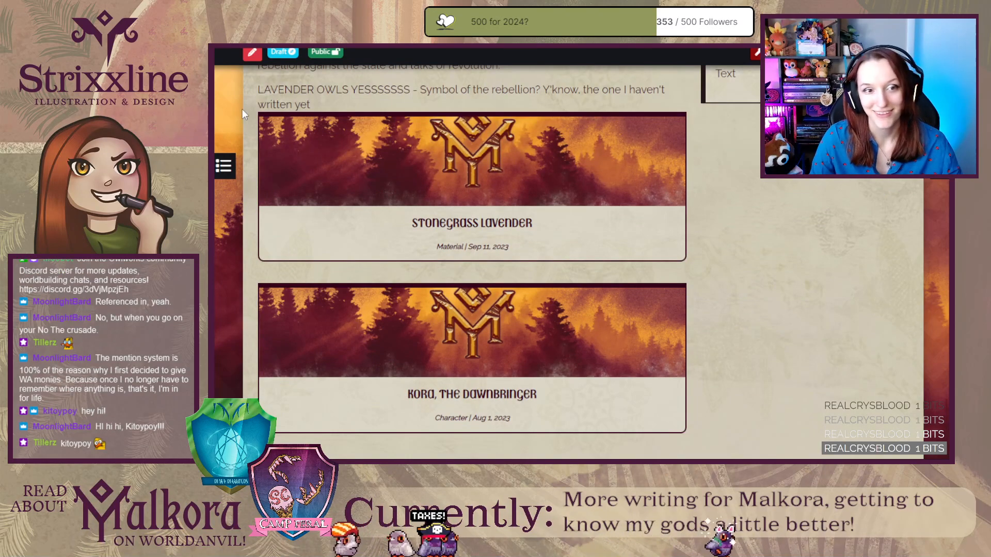
{"action": "scroll", "coordinate": [244, 225], "scroll_direction": "up", "scroll_amount": 4}
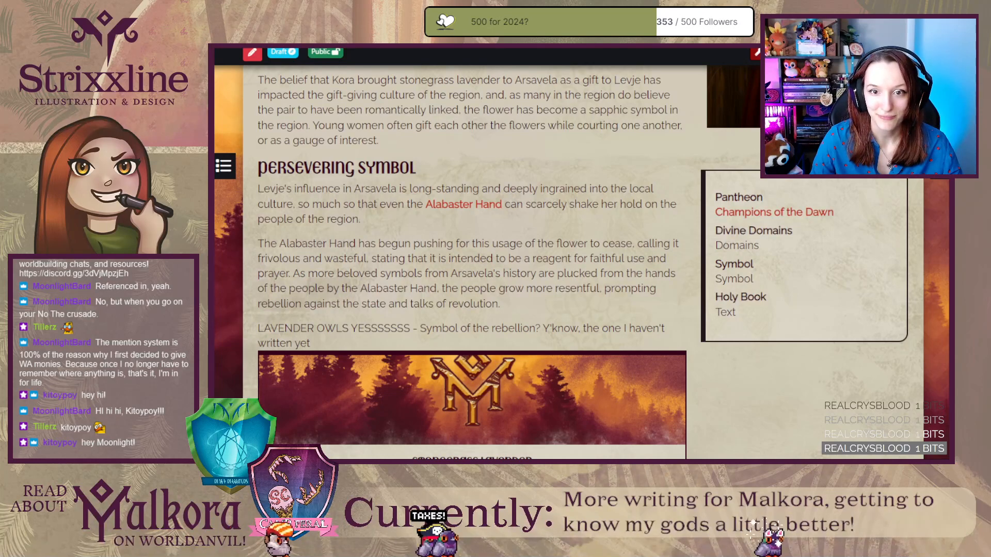
Return to the editor and replace "stonegrass lavender" in the Flowers from the North section with a link to the Stonegrass Lavender material article.
{"action": "key", "text": "ctrl+shift+Tab"}
{"action": "scroll", "coordinate": [369, 261], "scroll_direction": "up", "scroll_amount": 2}
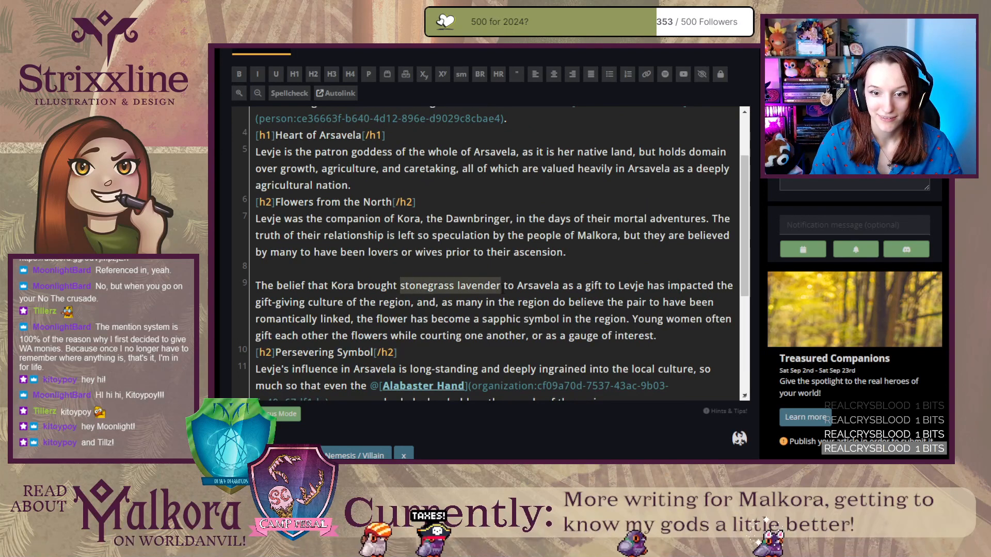
{"action": "type", "text": "@stonegra"}
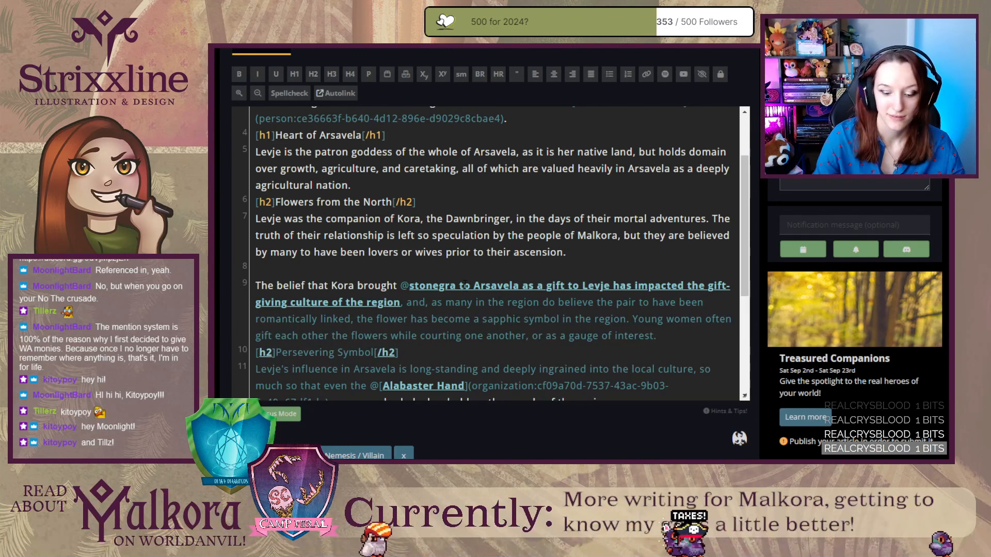
{"action": "key", "text": "BackSpace"}
{"action": "key", "text": "BackSpace"}
{"action": "key", "text": "BackSpace"}
{"action": "key", "text": "BackSpace"}
{"action": "key", "text": "BackSpace"}
{"action": "key", "text": "BackSpace"}
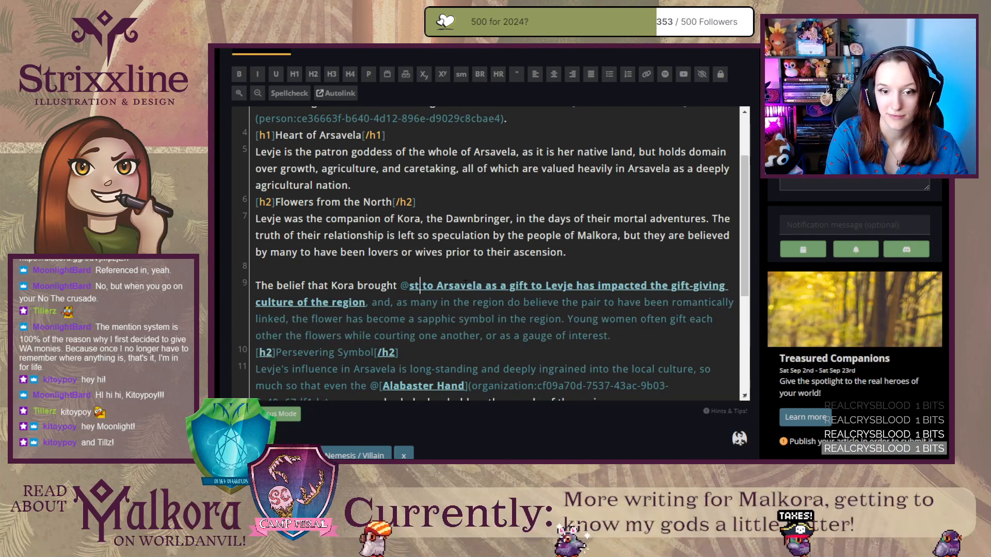
{"action": "type", "text": "on"}
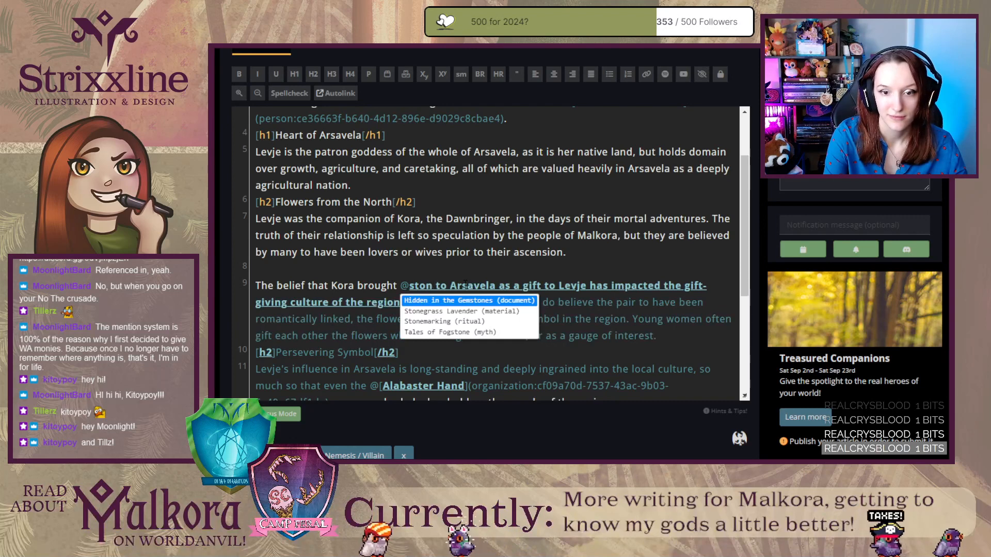
{"action": "left_click", "coordinate": [413, 311]}
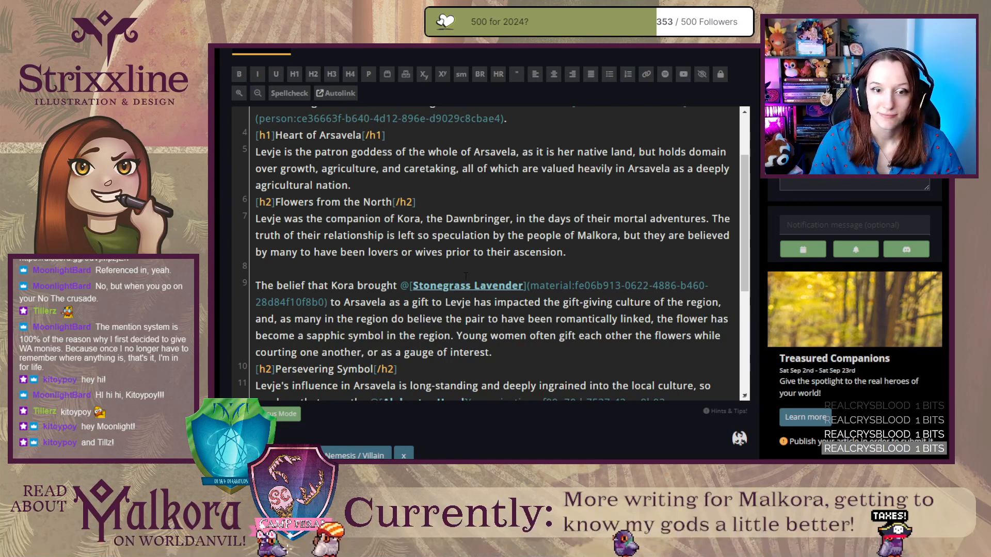
In the opening Heart of Arsavela sentence, replace "Arsavela" after "the whole of" with "the" and a link to the Kingdom of Arsavela article.
{"action": "scroll", "coordinate": [427, 222], "scroll_direction": "up", "scroll_amount": 2}
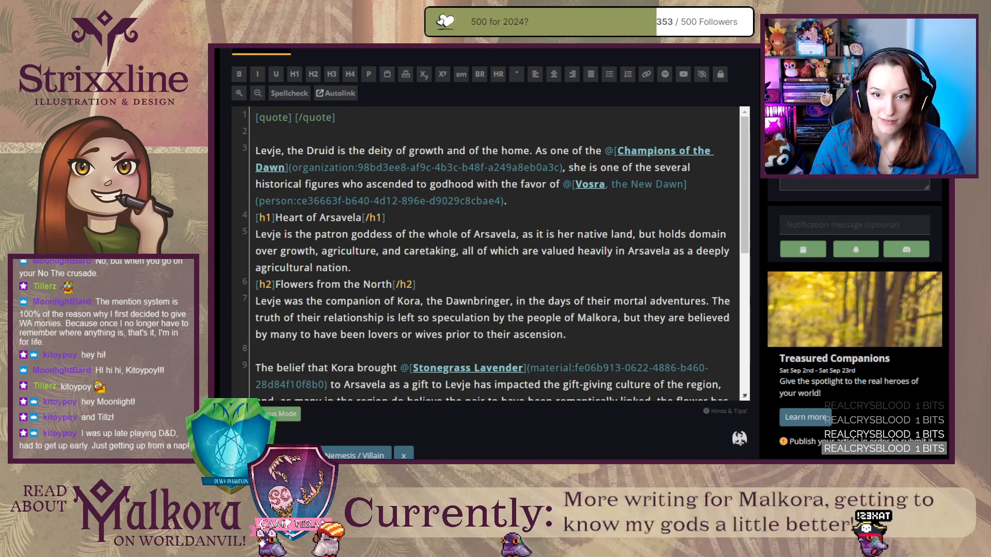
{"action": "double_click", "coordinate": [516, 234]}
{"action": "type", "text": "@"}
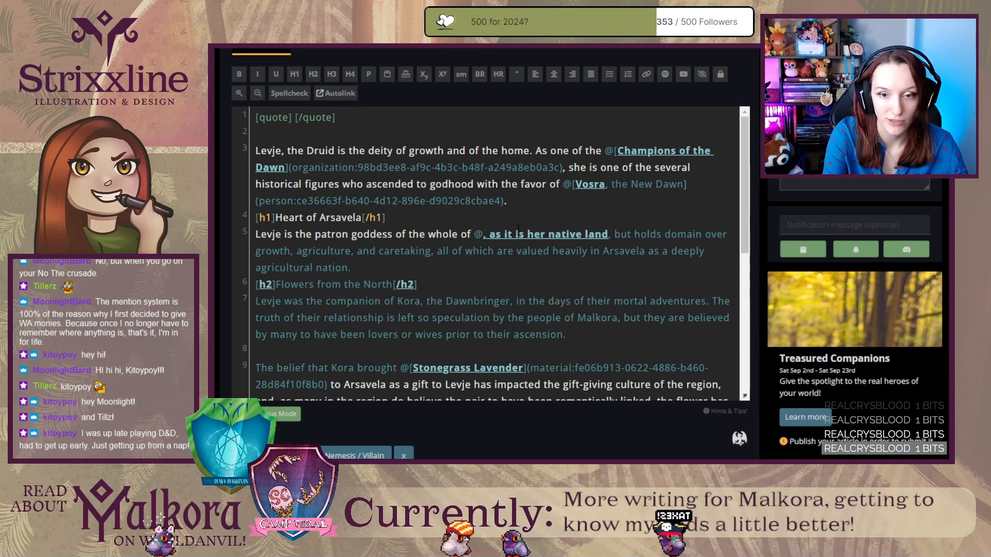
{"action": "type", "text": "kingdom"}
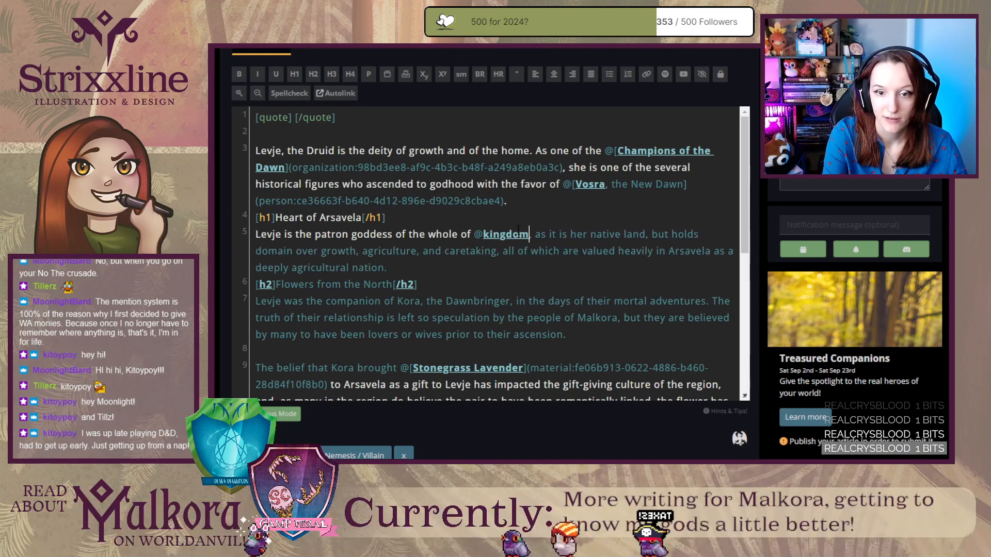
{"action": "key", "text": "Return"}
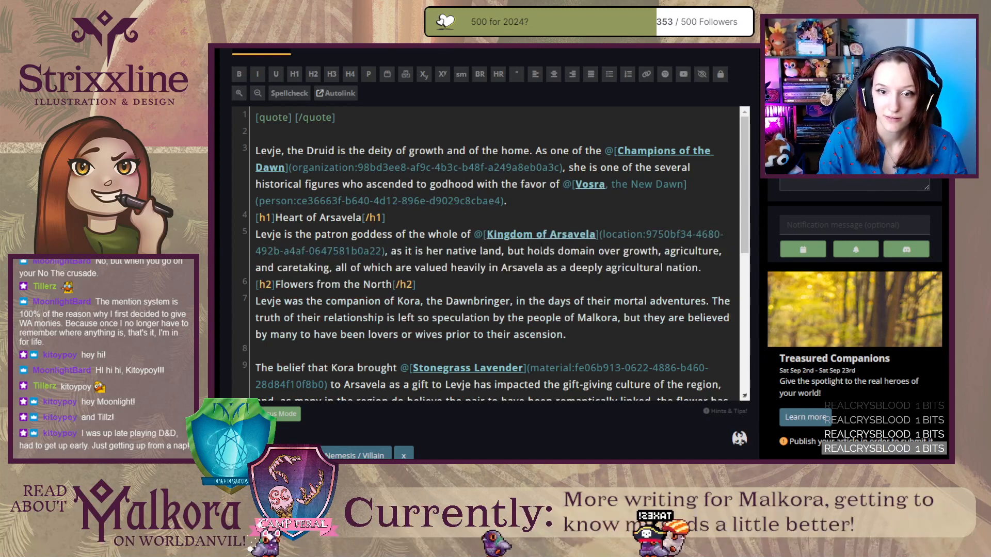
{"action": "left_click", "coordinate": [472, 235]}
{"action": "type", "text": "the"}
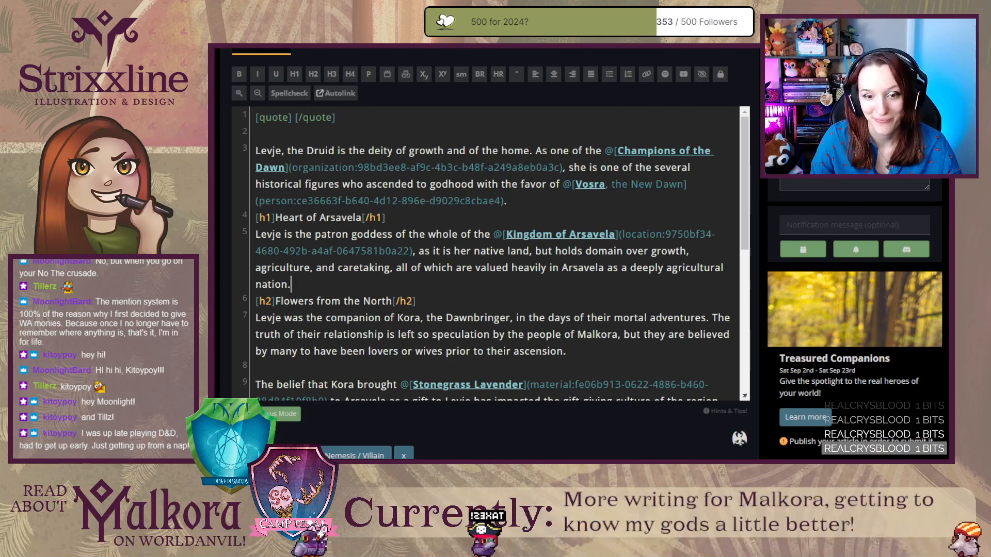
Replace "Kora, the Dawnbringer" in the first Flowers from the North sentence with a link to the Kora, the Dawnbringer person article.
{"action": "left_click_drag", "start_coordinate": [398, 318], "coordinate": [510, 318]}
{"action": "type", "text": "@k"}
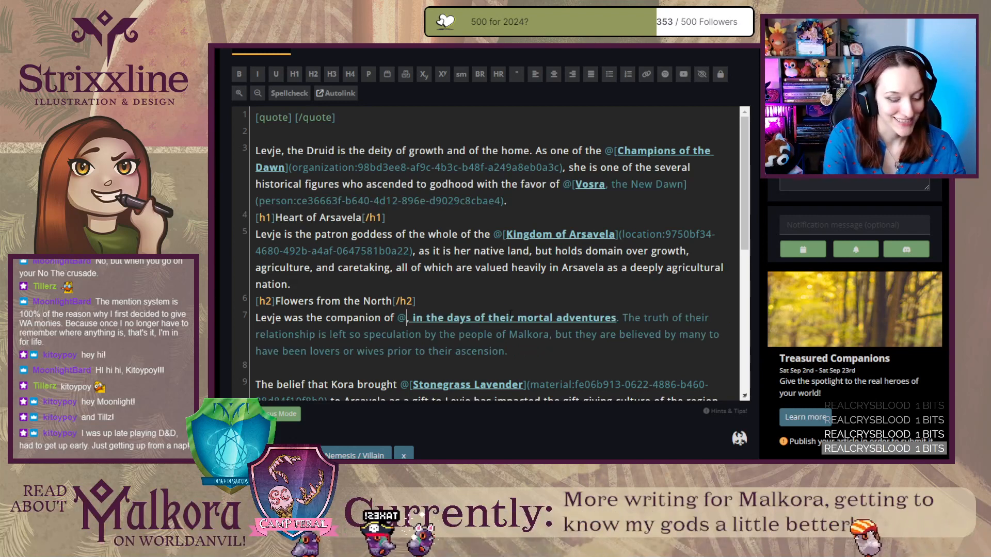
{"action": "type", "text": "ora"}
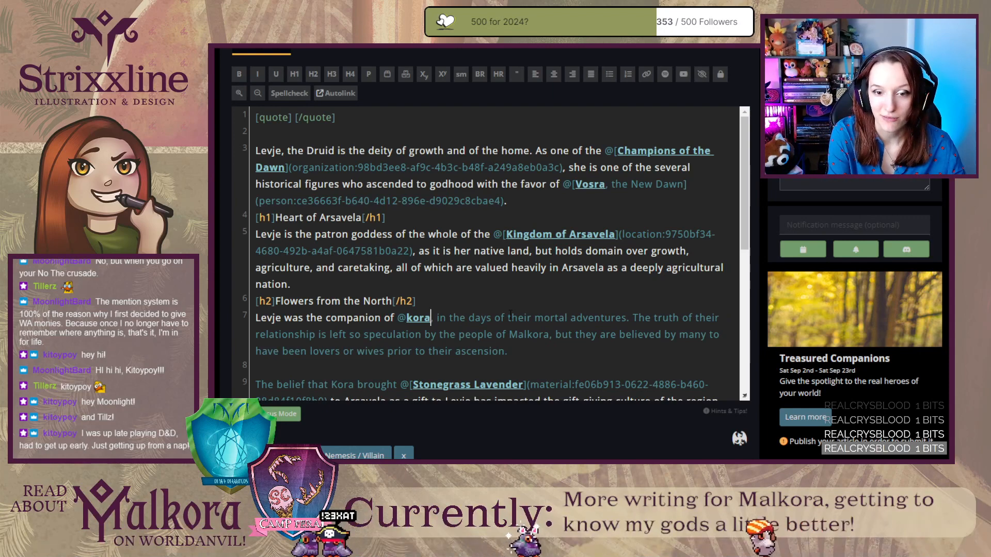
{"action": "key", "text": "Down"}
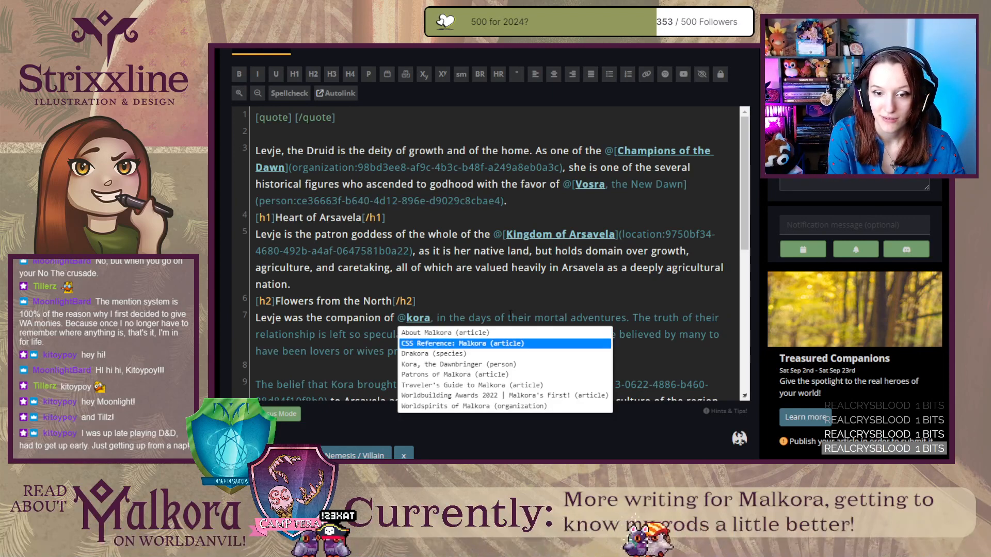
{"action": "key", "text": "Down"}
{"action": "key", "text": "Down"}
{"action": "key", "text": "Return"}
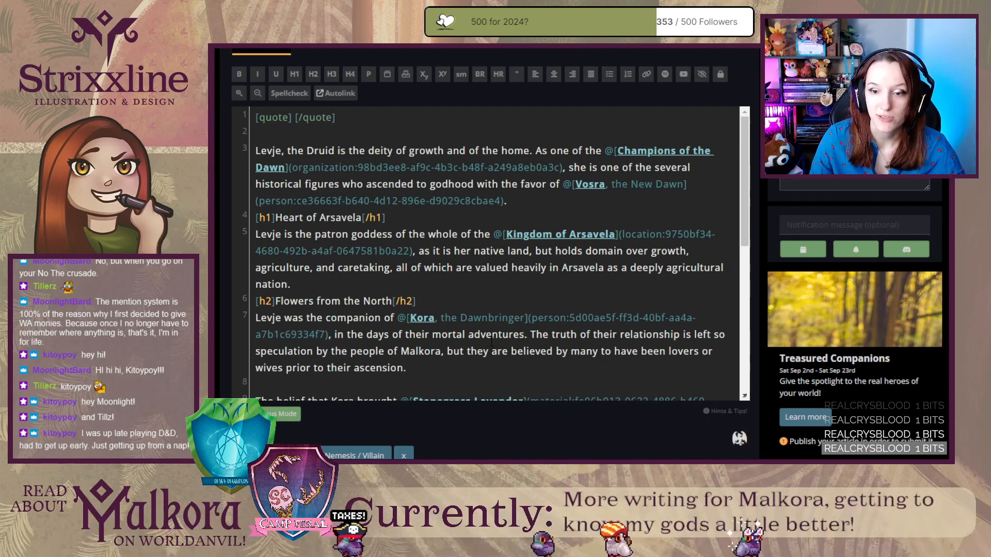
Change "the region" to "Arsavela" after "become a sapphic symbol in" in the Flowers from the North section.
{"action": "scroll", "coordinate": [492, 342], "scroll_direction": "down", "scroll_amount": 2}
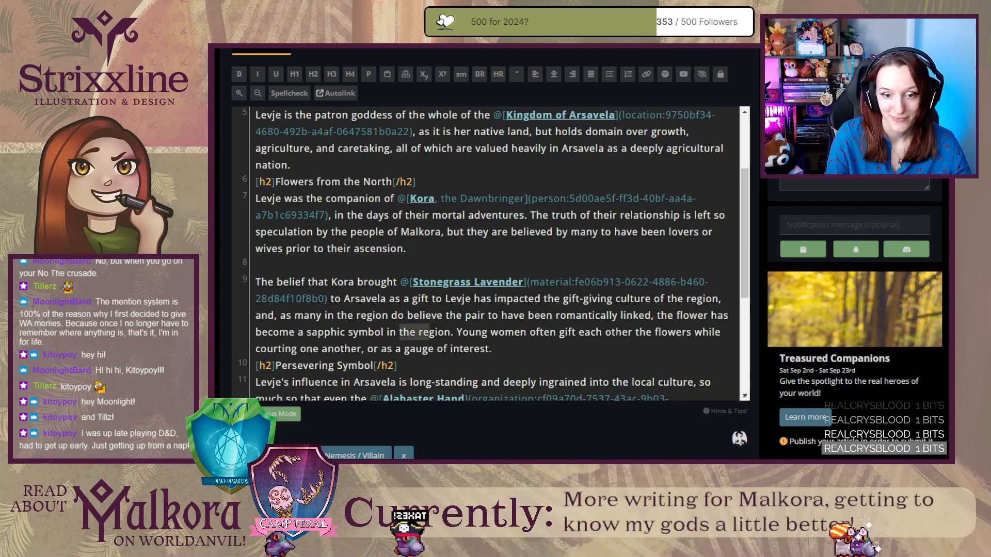
{"action": "left_click_drag", "start_coordinate": [400, 333], "coordinate": [452, 332]}
{"action": "type", "text": "Arsave"}
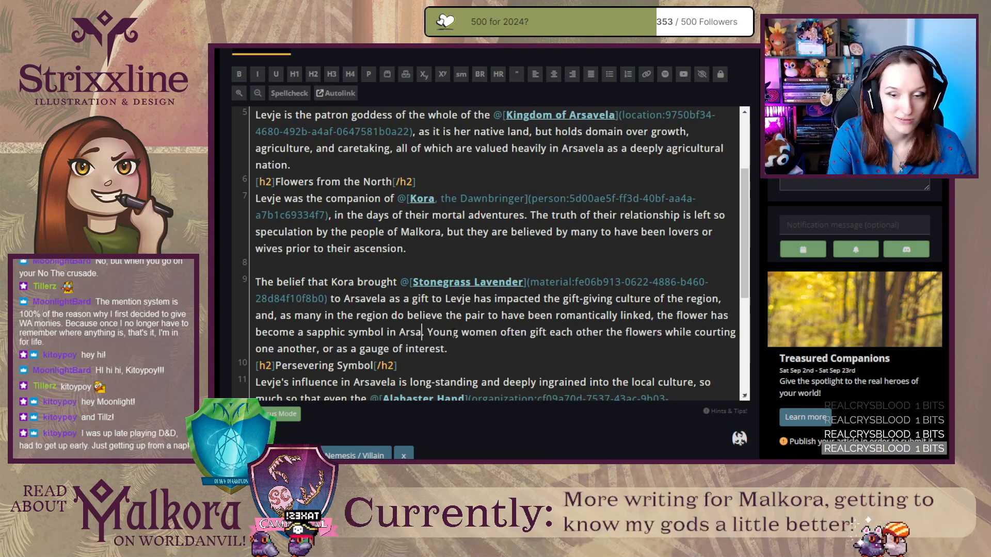
{"action": "type", "text": "la"}
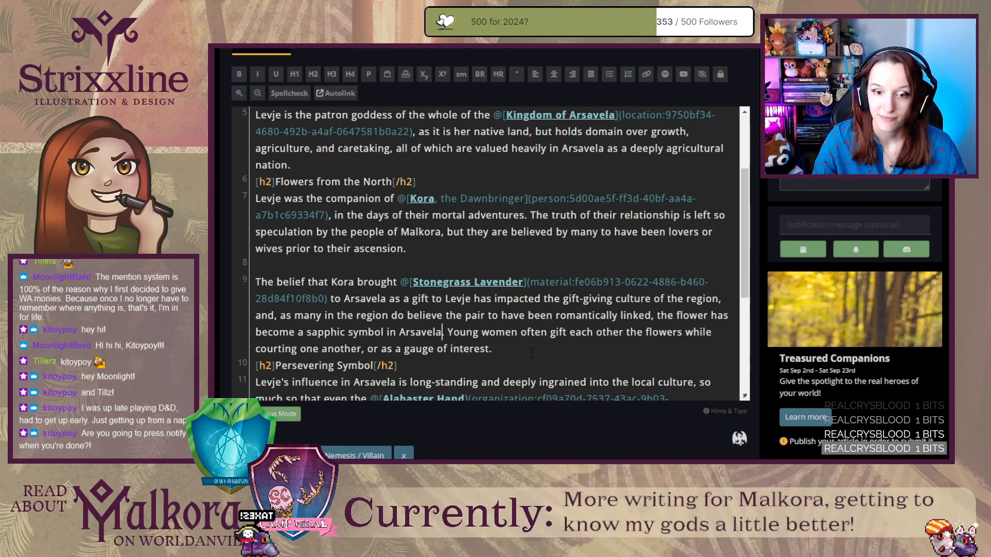
{"action": "left_click", "coordinate": [532, 353]}
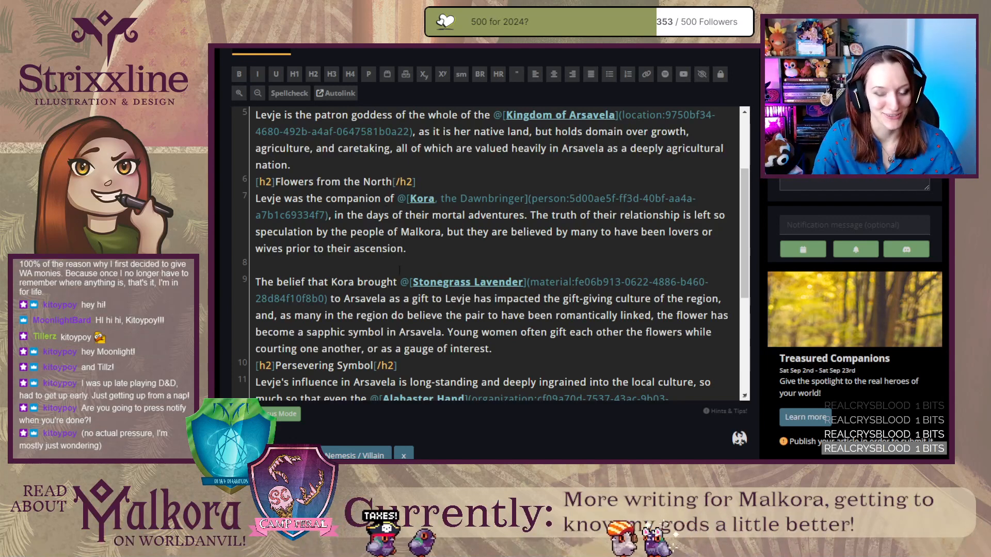
Delete the Stonegrass Lavender and Kora article blocks from the end of the article content.
{"action": "scroll", "coordinate": [395, 248], "scroll_direction": "down", "scroll_amount": 4}
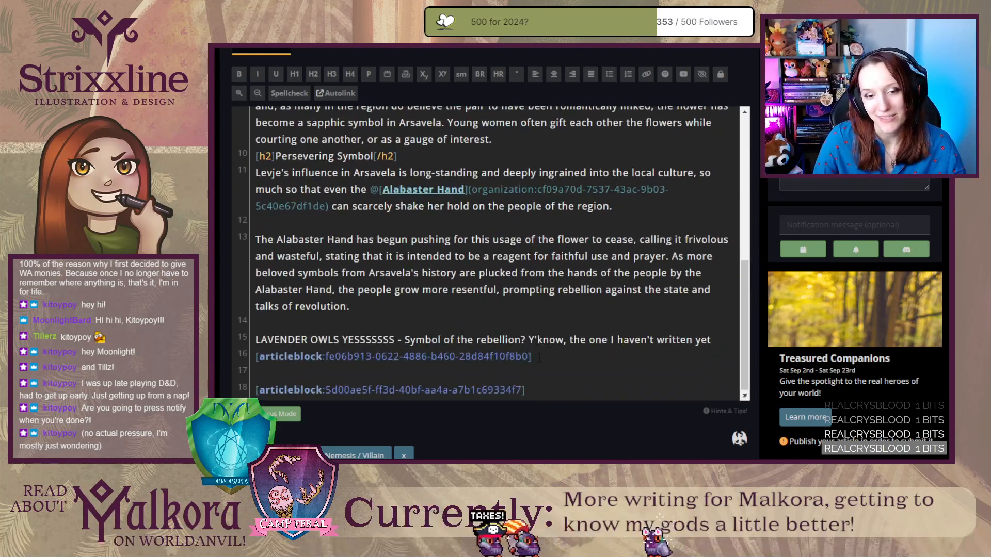
{"action": "left_click", "coordinate": [515, 357]}
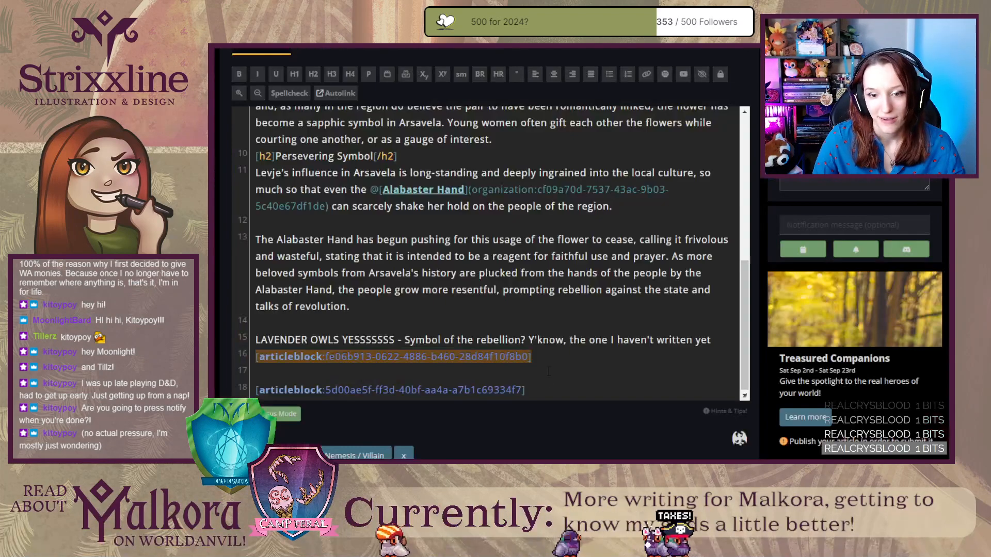
{"action": "left_click_drag", "start_coordinate": [536, 357], "coordinate": [255, 357]}
{"action": "key", "text": "BackSpace"}
{"action": "key", "text": "BackSpace"}
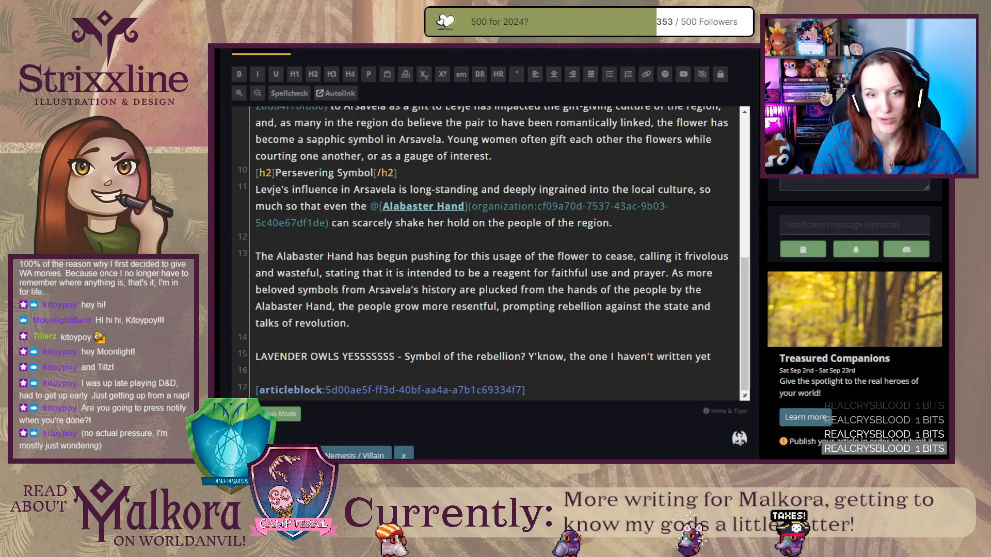
{"action": "key", "text": "ctrl+Tab"}
{"action": "scroll", "coordinate": [401, 293], "scroll_direction": "down", "scroll_amount": 2}
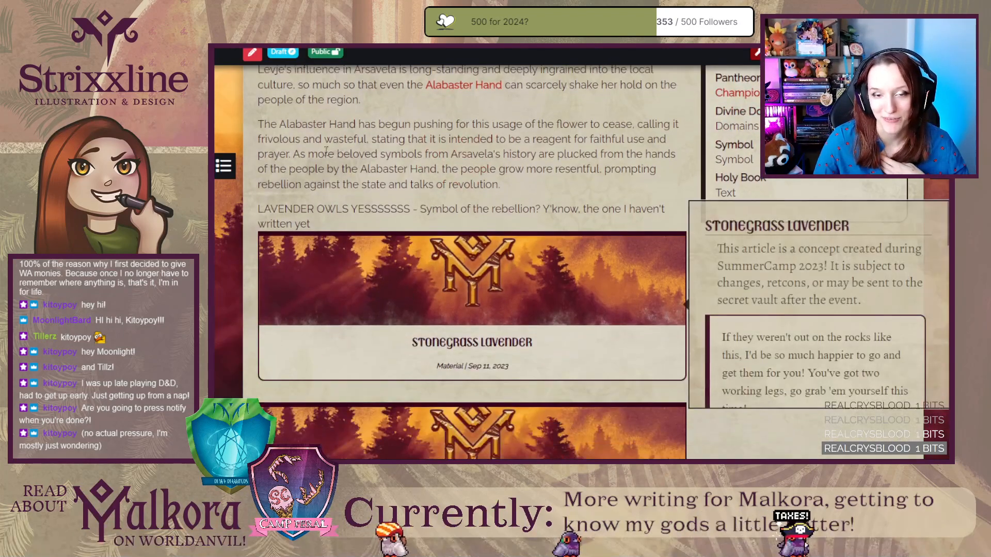
{"action": "key", "text": "ctrl+Tab"}
{"action": "left_click_drag", "start_coordinate": [550, 394], "coordinate": [250, 377]}
{"action": "key", "text": "BackSpace"}
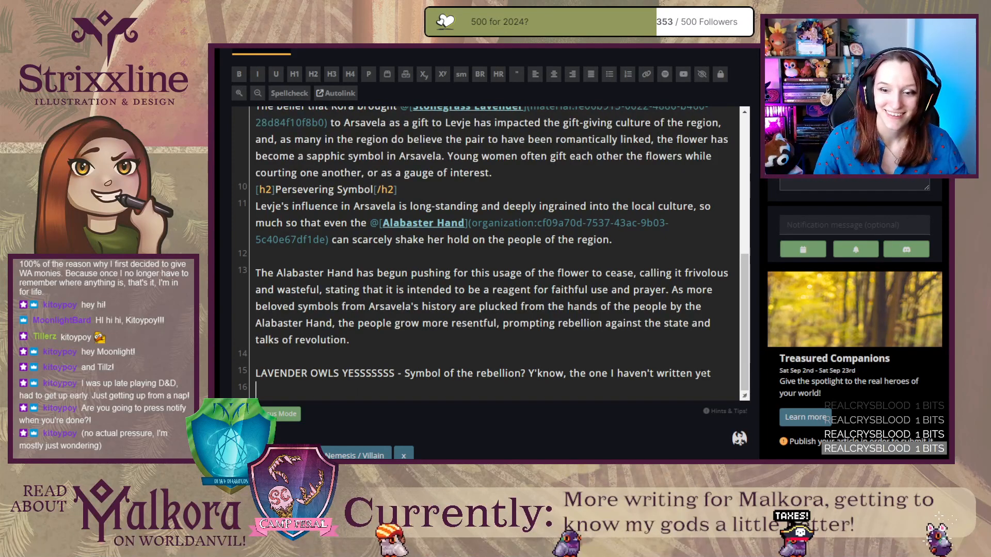
Move the "LAVENDER OWLS YESSSSSSS" rebellion symbol note from the end of the content into the author's notes of the footer sections.
{"action": "left_click_drag", "start_coordinate": [711, 373], "coordinate": [256, 374]}
{"action": "key", "text": "ctrl+c"}
{"action": "key", "text": "BackSpace"}
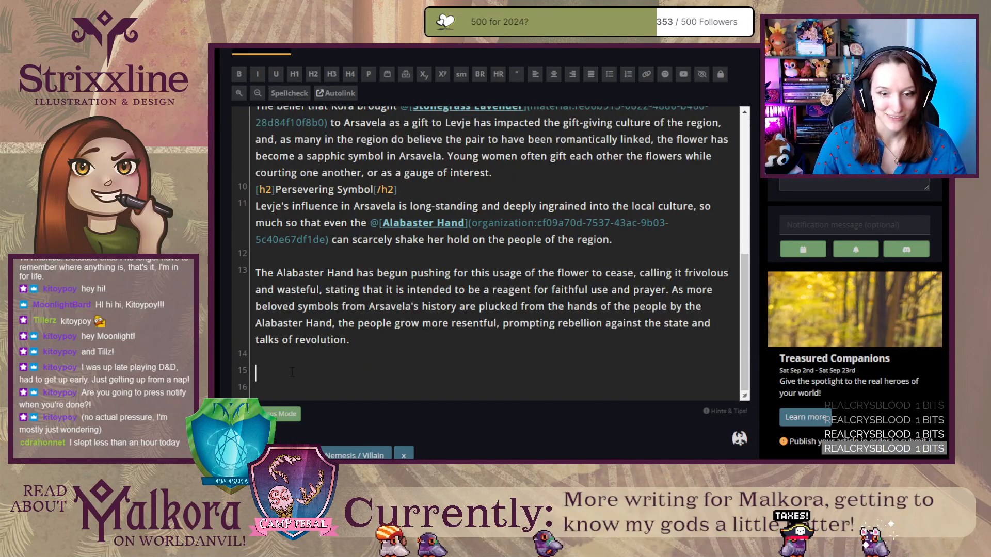
{"action": "key", "text": "BackSpace"}
{"action": "key", "text": "BackSpace"}
{"action": "left_click", "coordinate": [358, 51]}
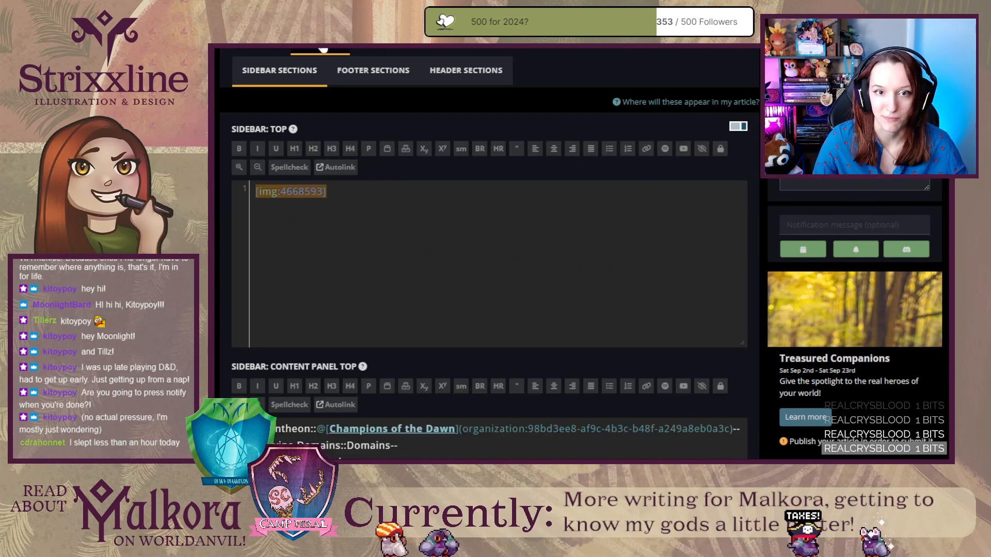
{"action": "left_click", "coordinate": [367, 69]}
{"action": "scroll", "coordinate": [408, 301], "scroll_direction": "down", "scroll_amount": 10}
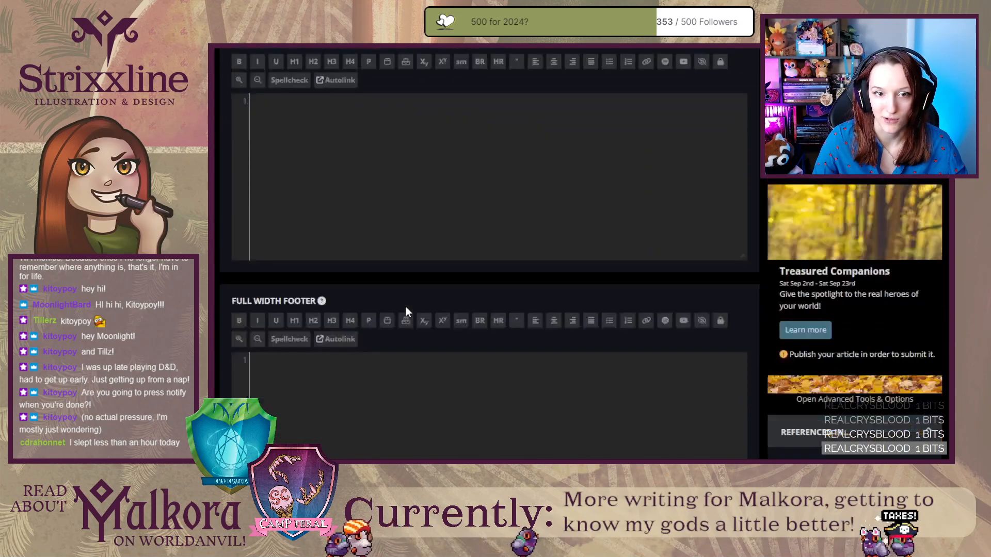
{"action": "left_click", "coordinate": [374, 339]}
{"action": "key", "text": "ctrl+v"}
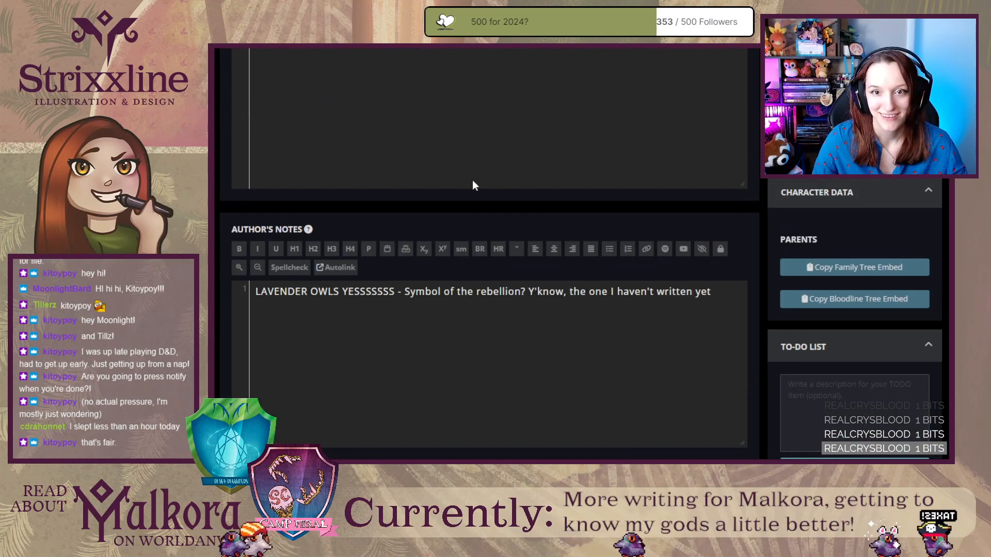
Refresh the rendered Levje article page and reread it from the introduction through the Persevering Symbol section.
{"action": "scroll", "coordinate": [475, 182], "scroll_direction": "up", "scroll_amount": 5}
{"action": "scroll", "coordinate": [479, 182], "scroll_direction": "up", "scroll_amount": 2}
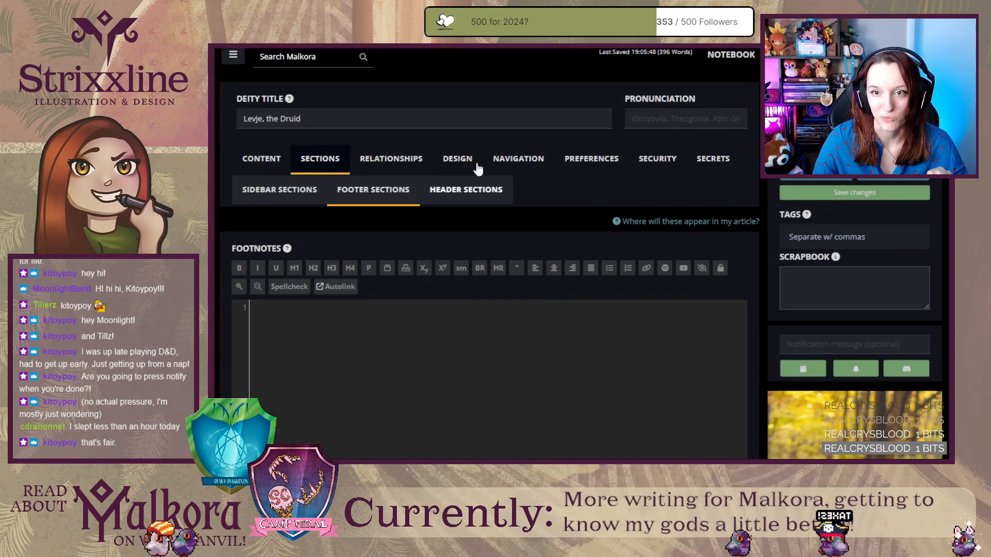
{"action": "key", "text": "ctrl+Tab"}
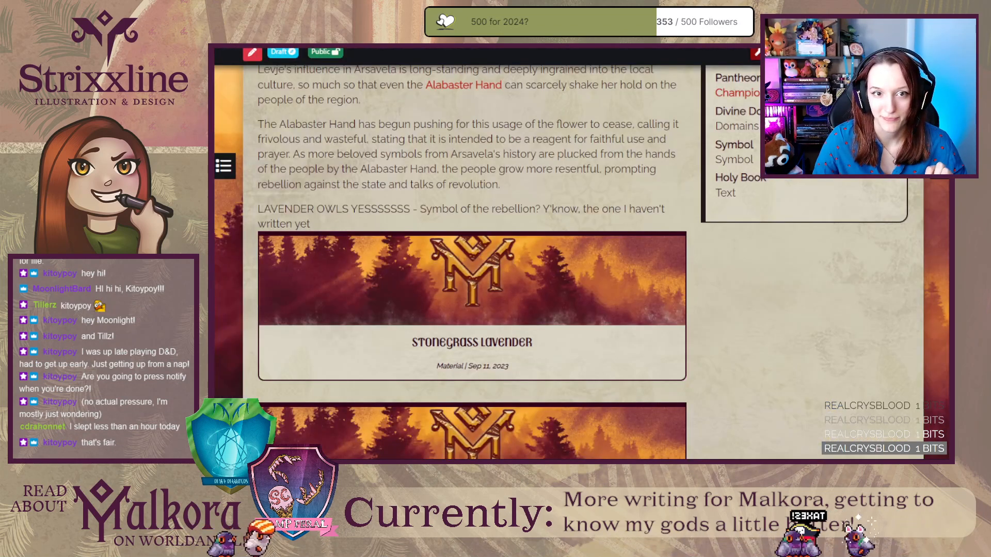
{"action": "key", "text": "F5"}
{"action": "scroll", "coordinate": [604, 342], "scroll_direction": "up", "scroll_amount": 1}
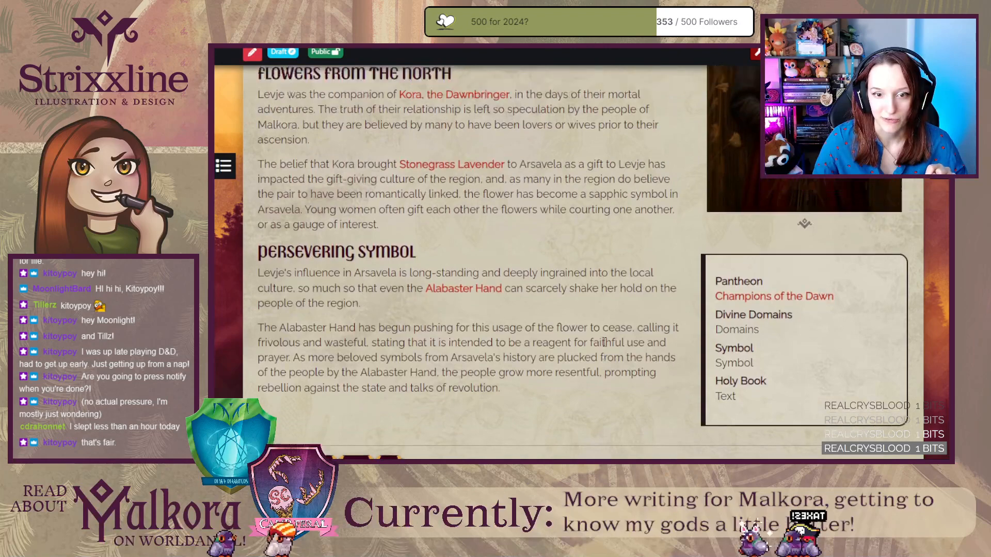
{"action": "scroll", "coordinate": [604, 342], "scroll_direction": "up", "scroll_amount": 5}
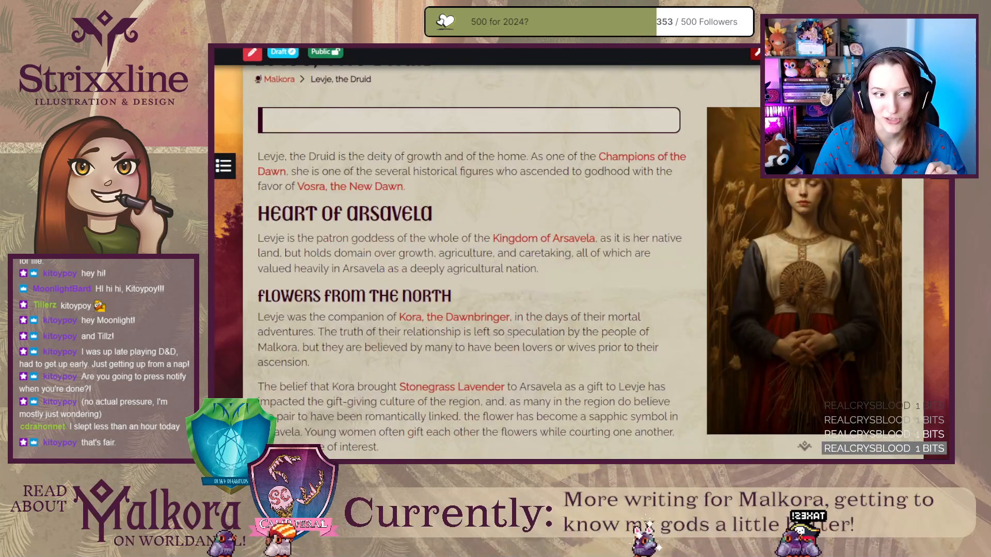
{"action": "scroll", "coordinate": [604, 342], "scroll_direction": "down", "scroll_amount": 6}
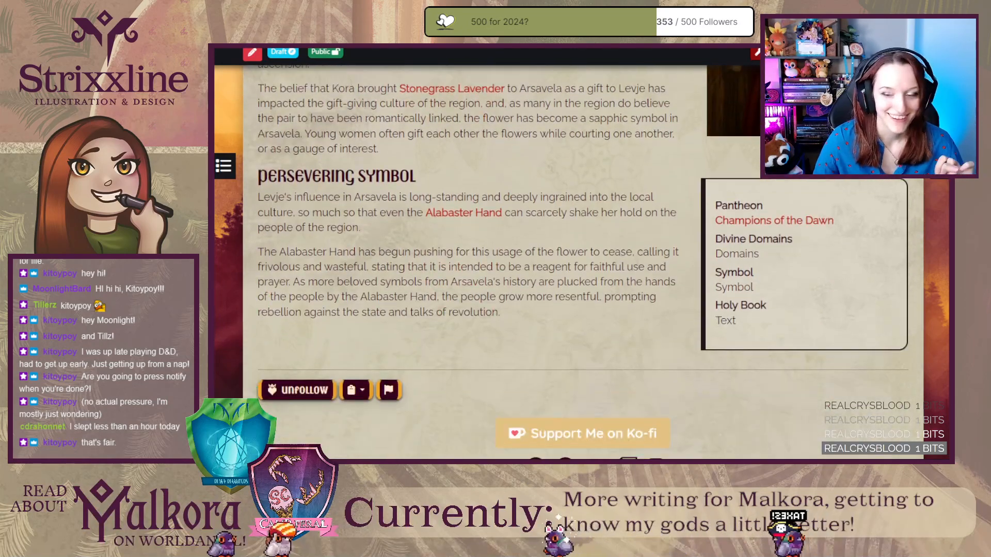
{"action": "scroll", "coordinate": [339, 269], "scroll_direction": "up", "scroll_amount": 7}
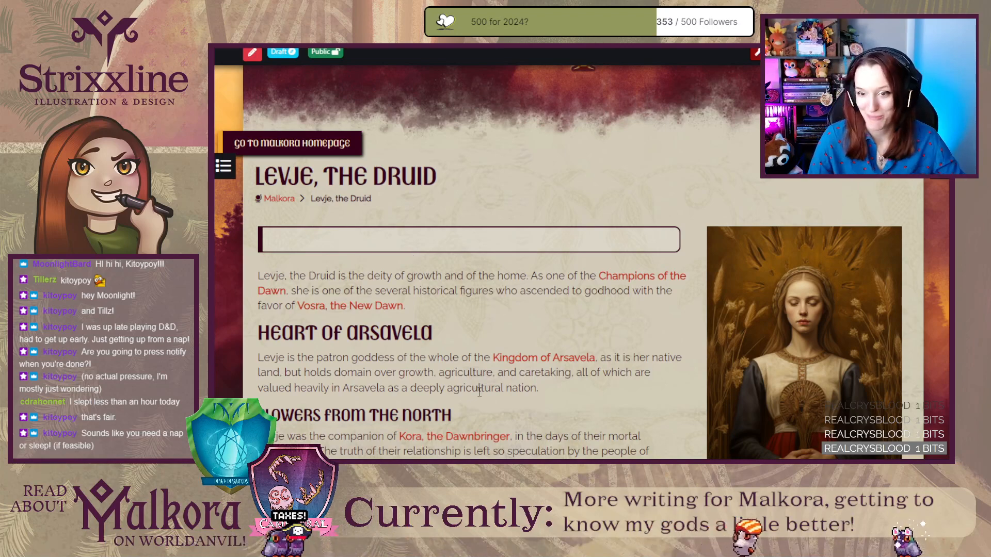
{"action": "scroll", "coordinate": [480, 392], "scroll_direction": "down", "scroll_amount": 3}
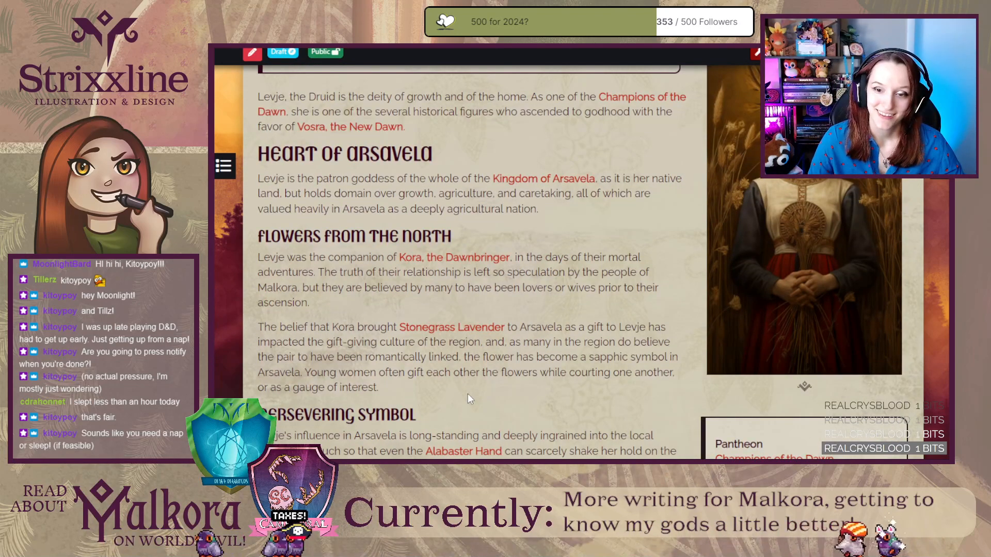
{"action": "scroll", "coordinate": [440, 370], "scroll_direction": "down", "scroll_amount": 4}
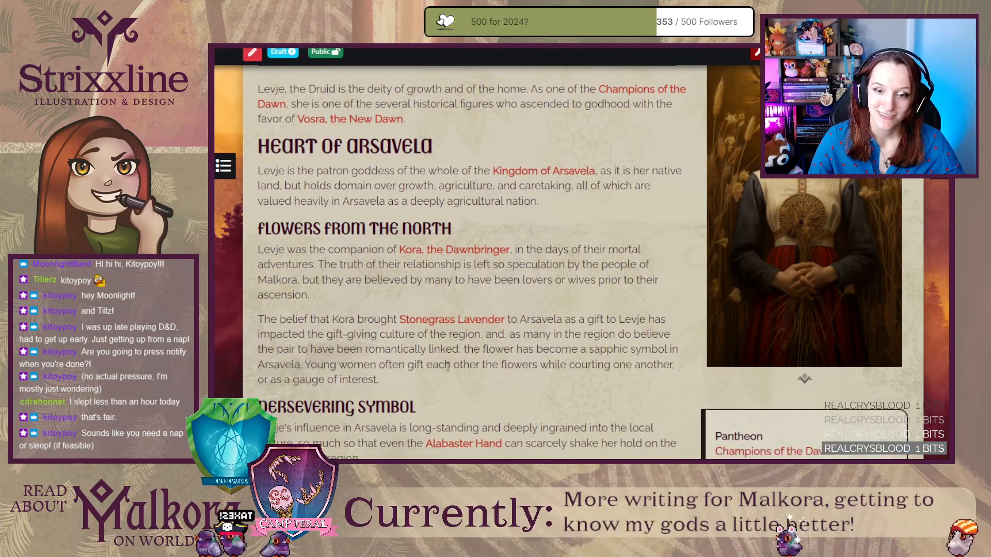
{"action": "scroll", "coordinate": [447, 366], "scroll_direction": "up", "scroll_amount": 8}
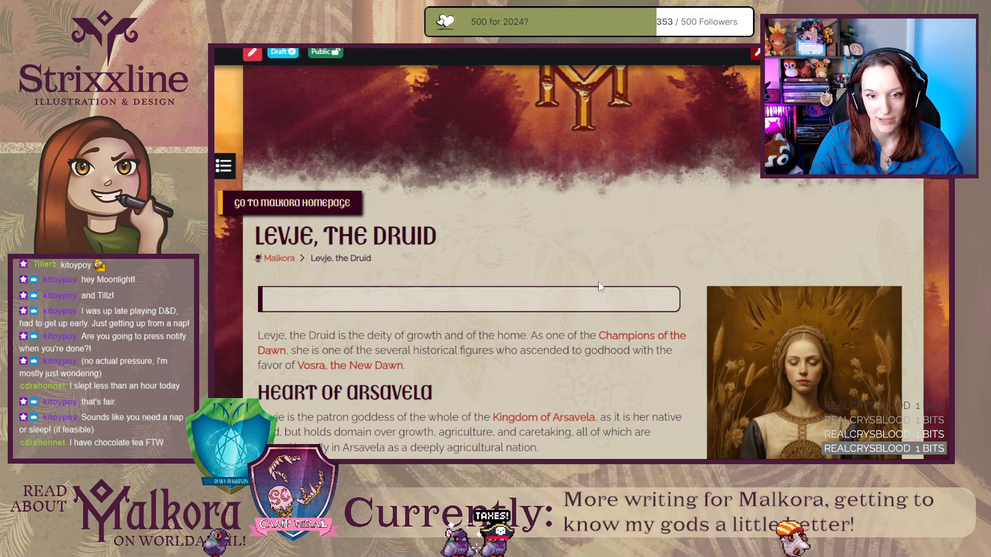
{"action": "scroll", "coordinate": [249, 375], "scroll_direction": "down", "scroll_amount": 3}
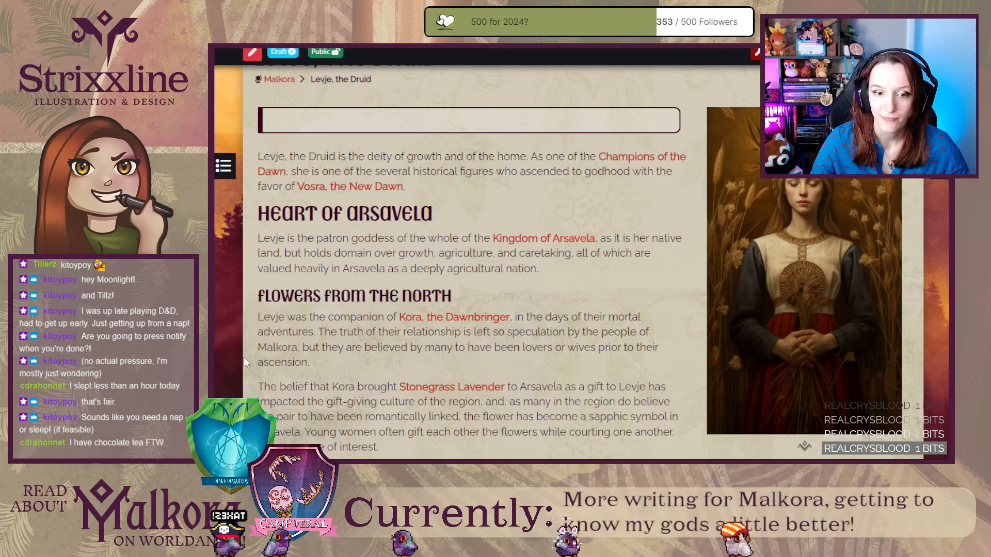
{"action": "scroll", "coordinate": [244, 358], "scroll_direction": "down", "scroll_amount": 2}
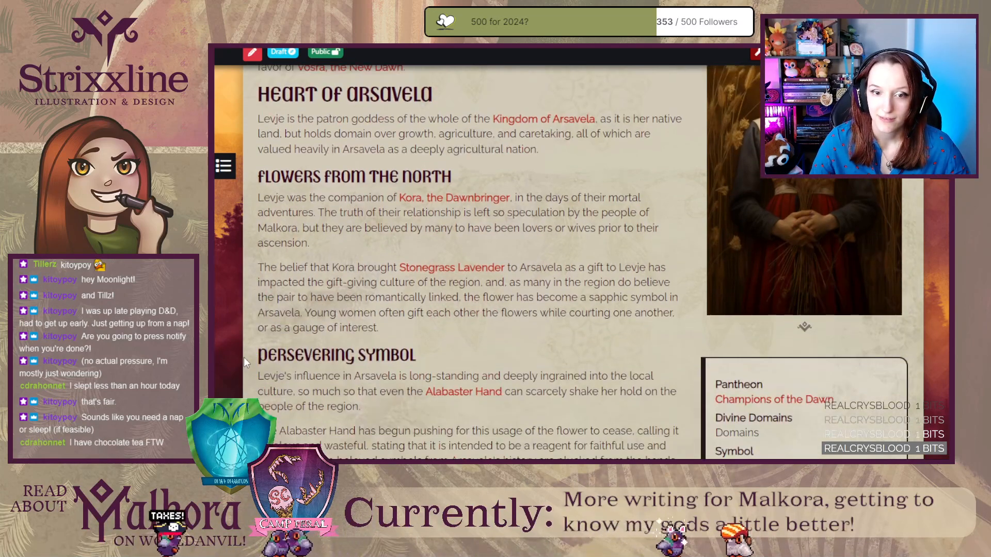
{"action": "scroll", "coordinate": [243, 357], "scroll_direction": "up", "scroll_amount": 2}
{"action": "scroll", "coordinate": [243, 358], "scroll_direction": "down", "scroll_amount": 2}
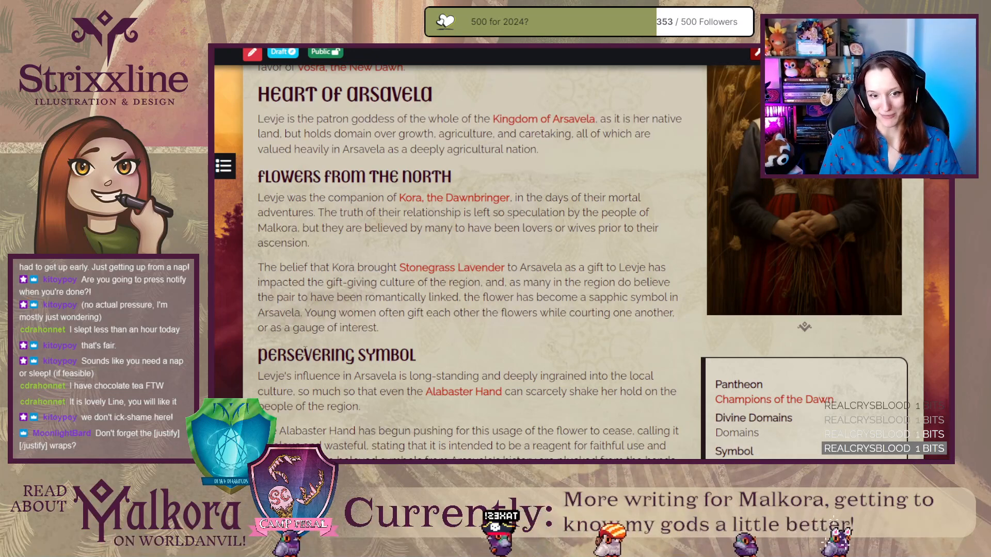
{"action": "left_click_drag", "start_coordinate": [258, 392], "coordinate": [522, 393]}
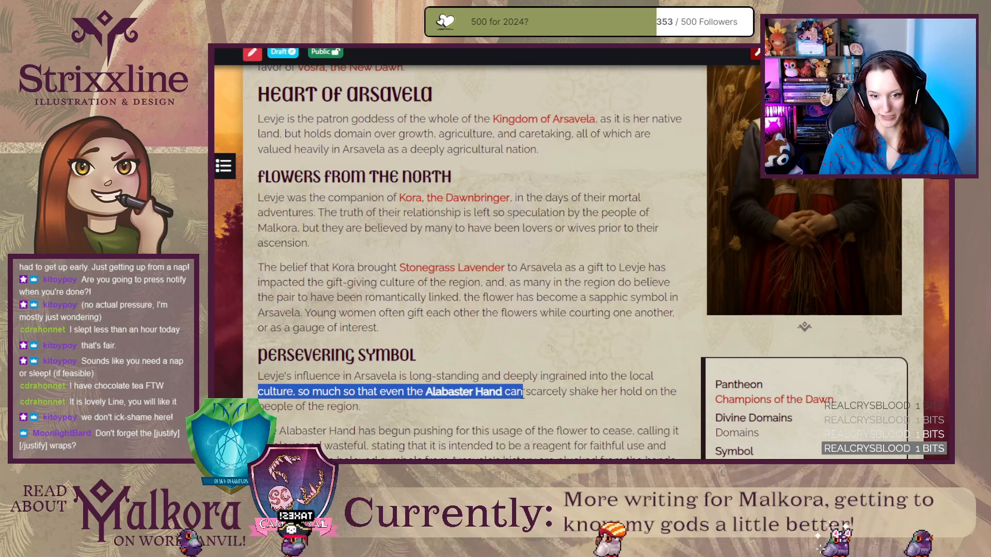
Reread the rendered Levje article from the introduction through the Persevering Symbol section, checking the preview of the linked Kora, the Dawnbringer article.
{"action": "left_click_drag", "start_coordinate": [258, 268], "coordinate": [511, 268]}
{"action": "mouse_move", "coordinate": [435, 267]}
{"action": "left_click_drag", "start_coordinate": [258, 197], "coordinate": [510, 199]}
{"action": "left_click", "coordinate": [560, 229]}
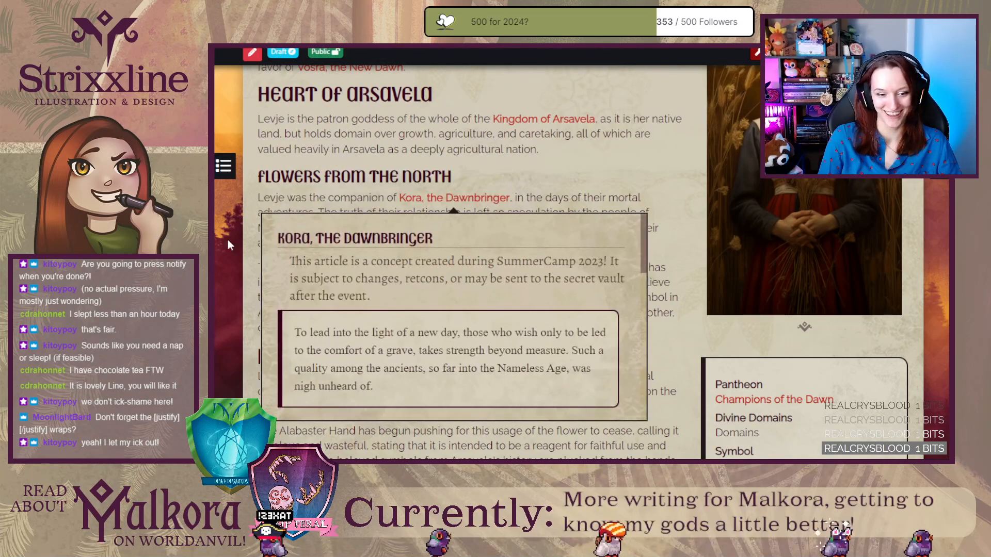
{"action": "left_click_drag", "start_coordinate": [246, 217], "coordinate": [247, 223]}
{"action": "left_click", "coordinate": [244, 225]}
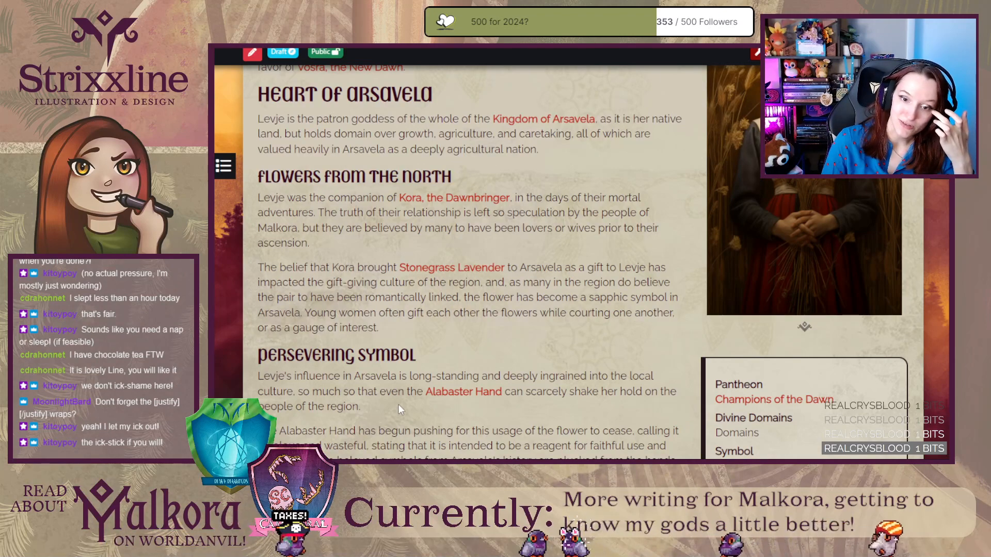
{"action": "left_click_drag", "start_coordinate": [408, 395], "coordinate": [291, 393]}
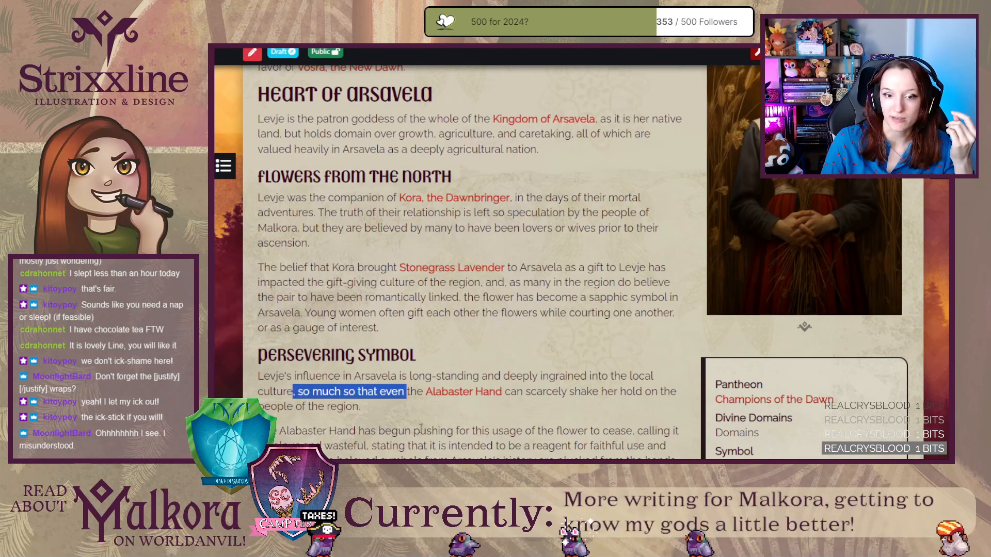
{"action": "left_click", "coordinate": [422, 431]}
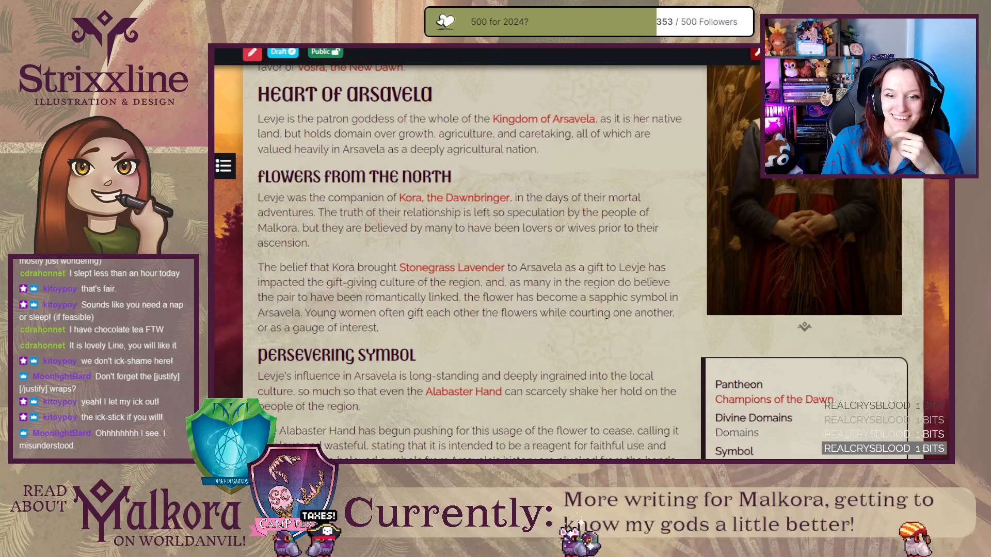
{"action": "scroll", "coordinate": [316, 308], "scroll_direction": "down", "scroll_amount": 3}
{"action": "scroll", "coordinate": [316, 310], "scroll_direction": "up", "scroll_amount": 1}
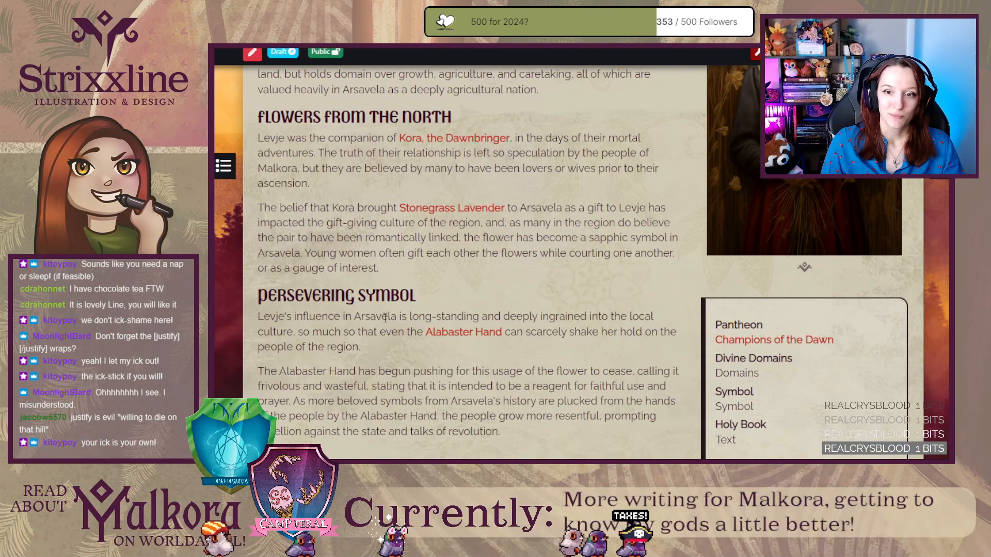
{"action": "scroll", "coordinate": [385, 318], "scroll_direction": "up", "scroll_amount": 3}
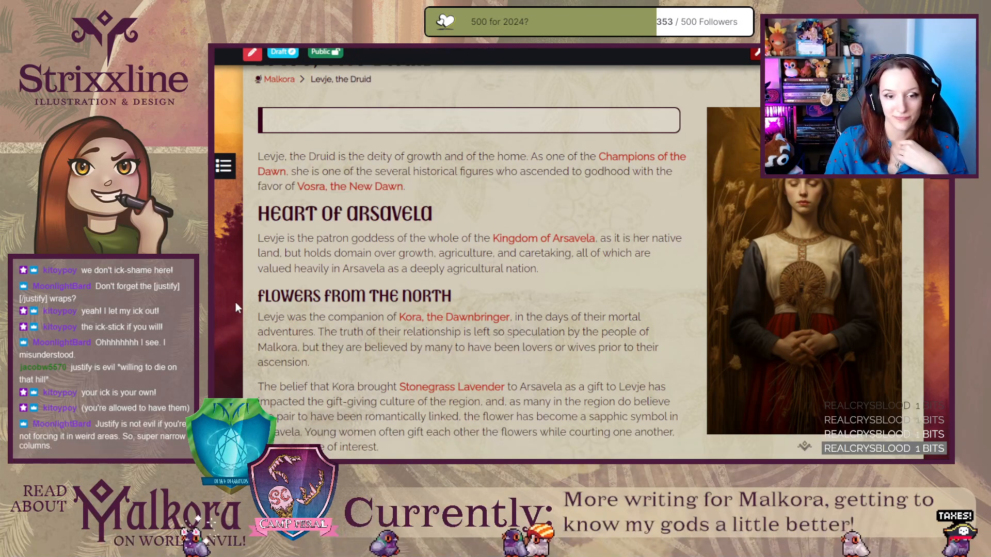
{"action": "scroll", "coordinate": [236, 304], "scroll_direction": "down", "scroll_amount": 3}
{"action": "scroll", "coordinate": [236, 304], "scroll_direction": "up", "scroll_amount": 3}
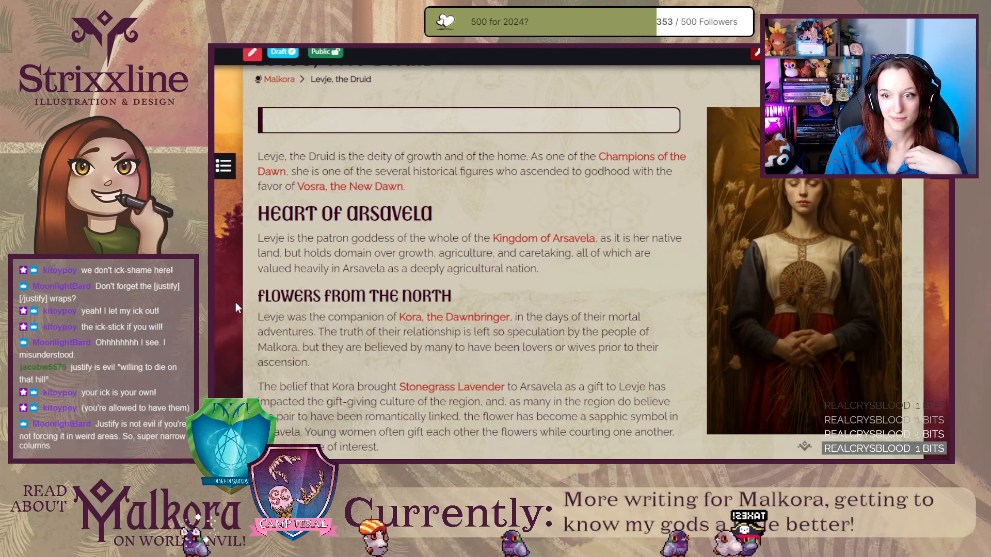
{"action": "scroll", "coordinate": [247, 352], "scroll_direction": "down", "scroll_amount": 5}
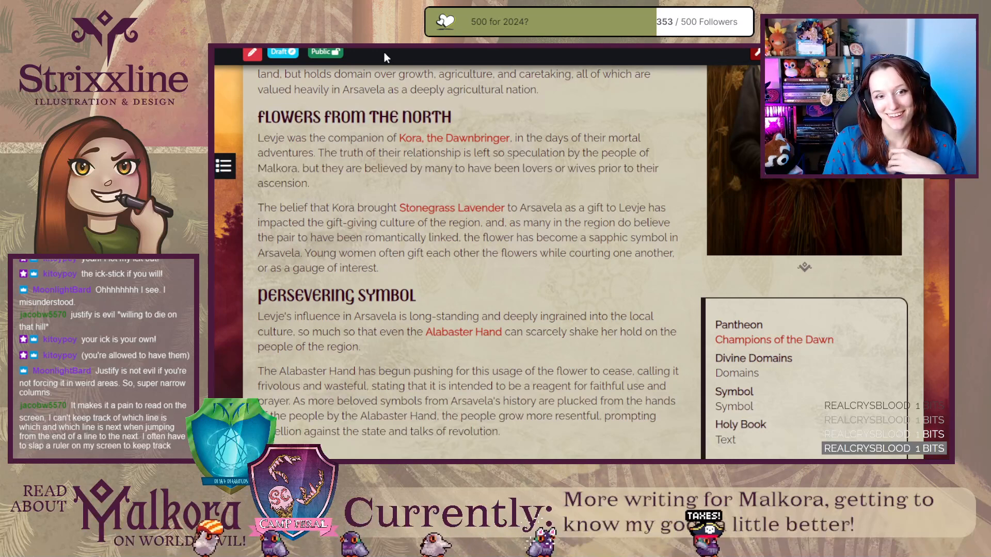
Switch to the Levje article editor and go from the footer sections to the main article content.
{"action": "key", "text": "ctrl+Tab"}
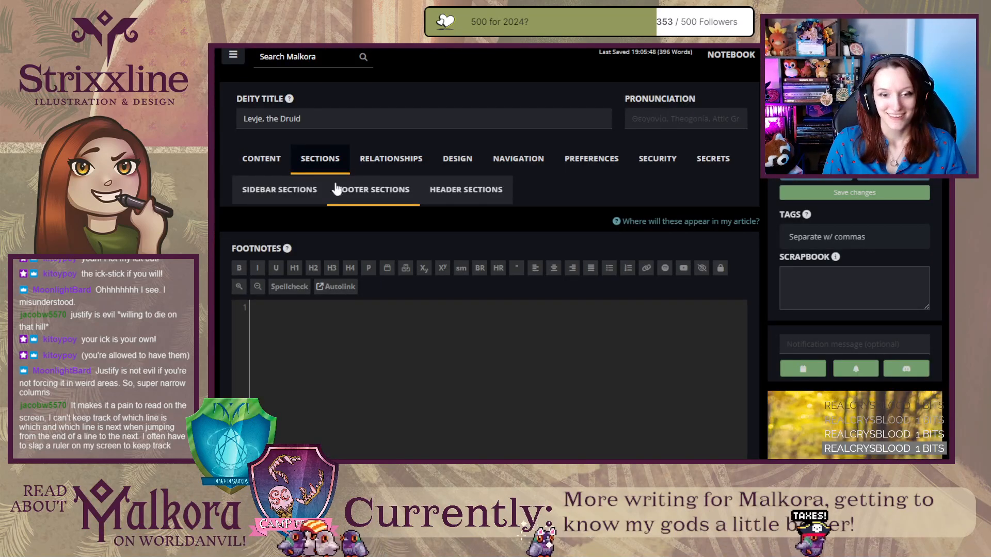
{"action": "left_click", "coordinate": [295, 200]}
{"action": "left_click", "coordinate": [262, 160]}
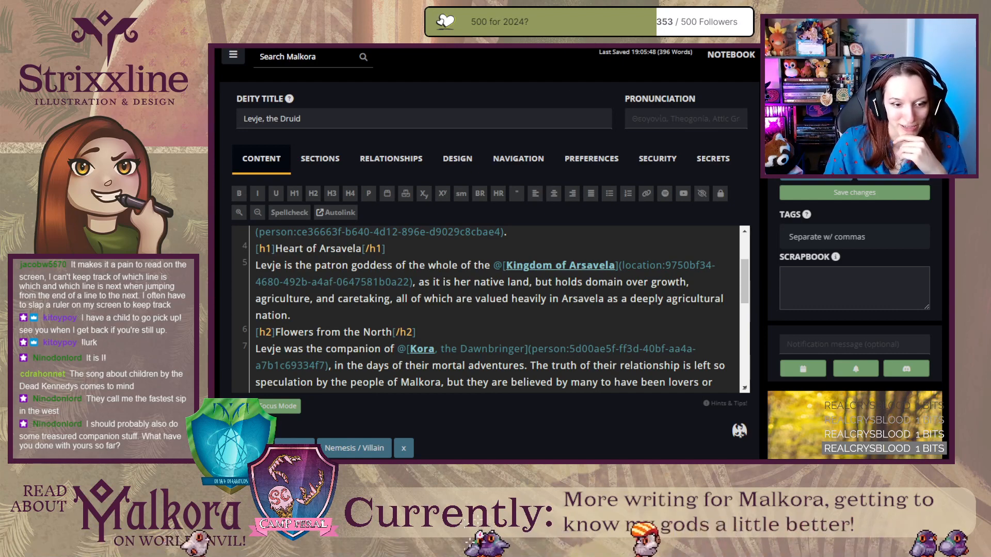
Return to the rendered Levje page and examine it from the title down to the author's notes in the comments area.
{"action": "key", "text": "ctrl+Tab"}
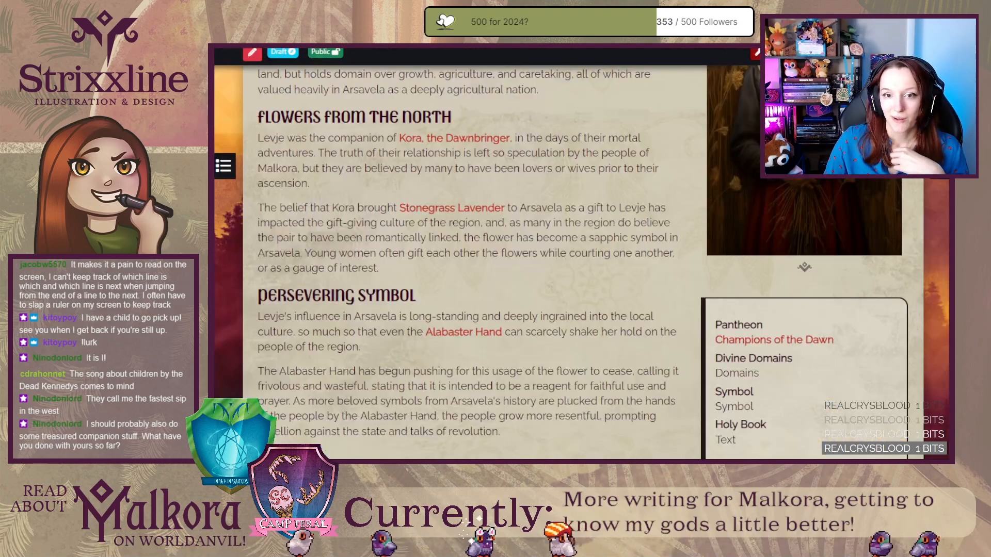
{"action": "scroll", "coordinate": [292, 350], "scroll_direction": "up", "scroll_amount": 1}
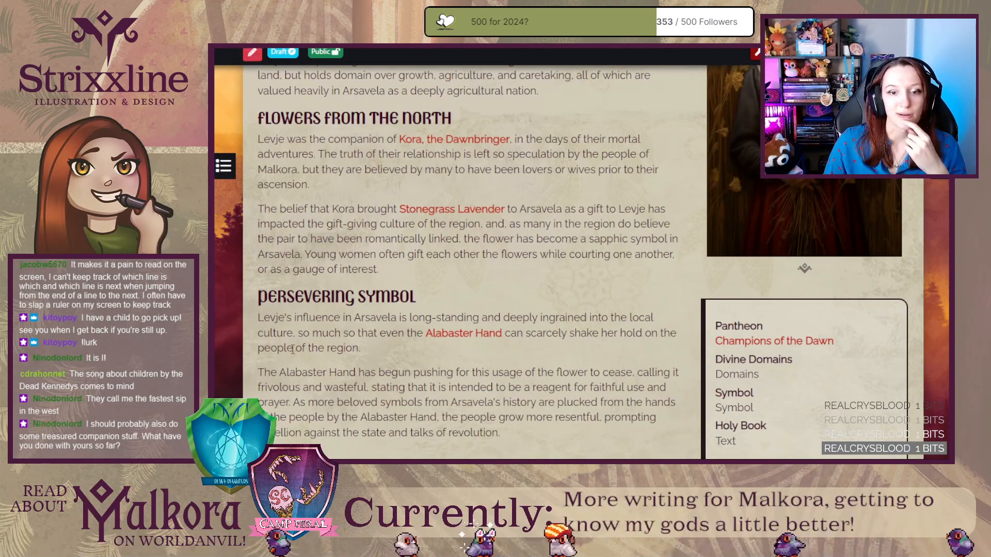
{"action": "scroll", "coordinate": [292, 350], "scroll_direction": "up", "scroll_amount": 6}
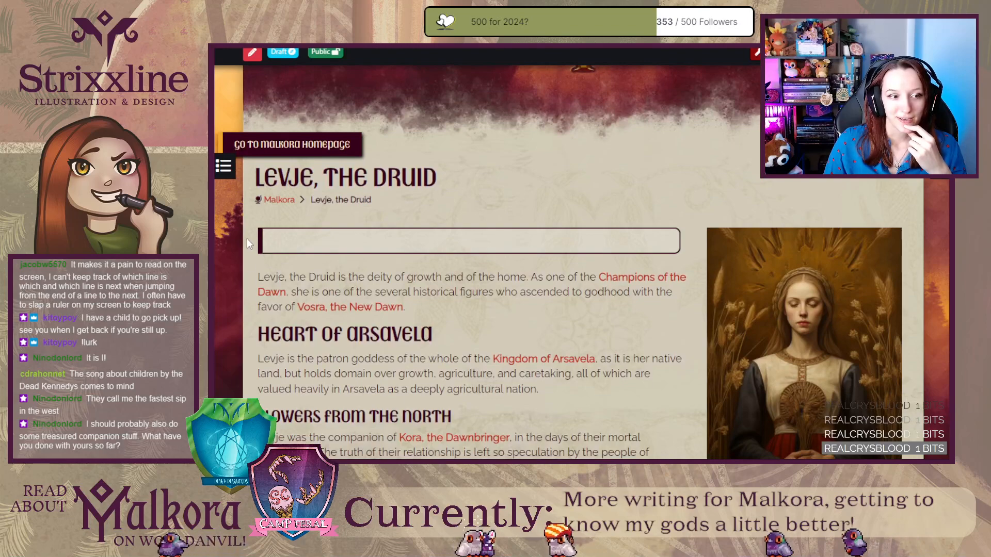
{"action": "scroll", "coordinate": [246, 239], "scroll_direction": "down", "scroll_amount": 6}
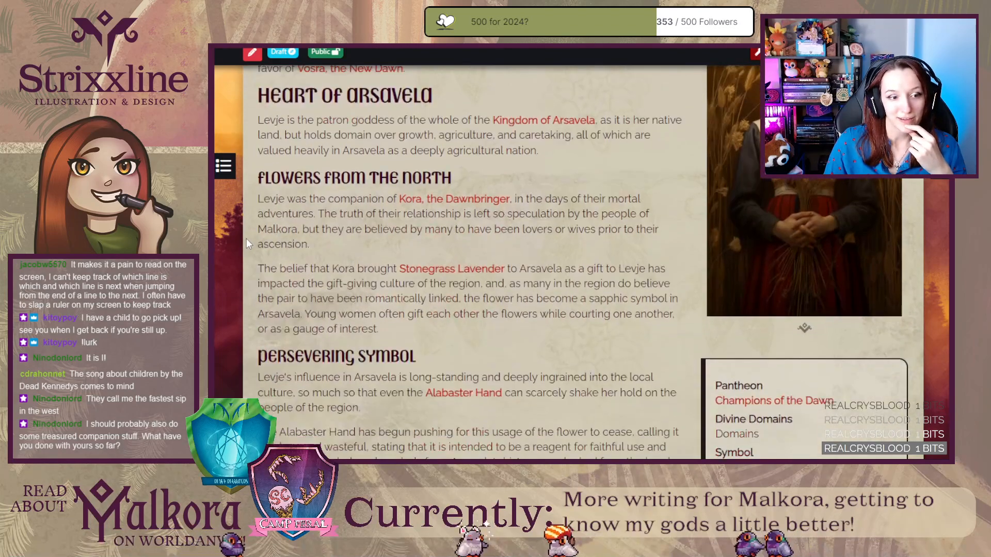
{"action": "scroll", "coordinate": [246, 239], "scroll_direction": "down", "scroll_amount": 2}
{"action": "scroll", "coordinate": [247, 238], "scroll_direction": "up", "scroll_amount": 6}
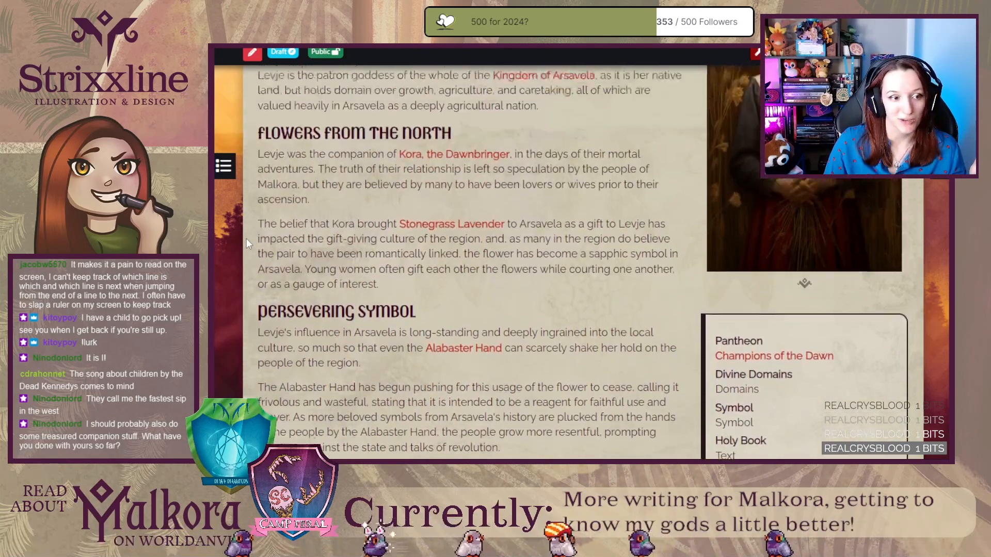
{"action": "scroll", "coordinate": [246, 238], "scroll_direction": "up", "scroll_amount": 2}
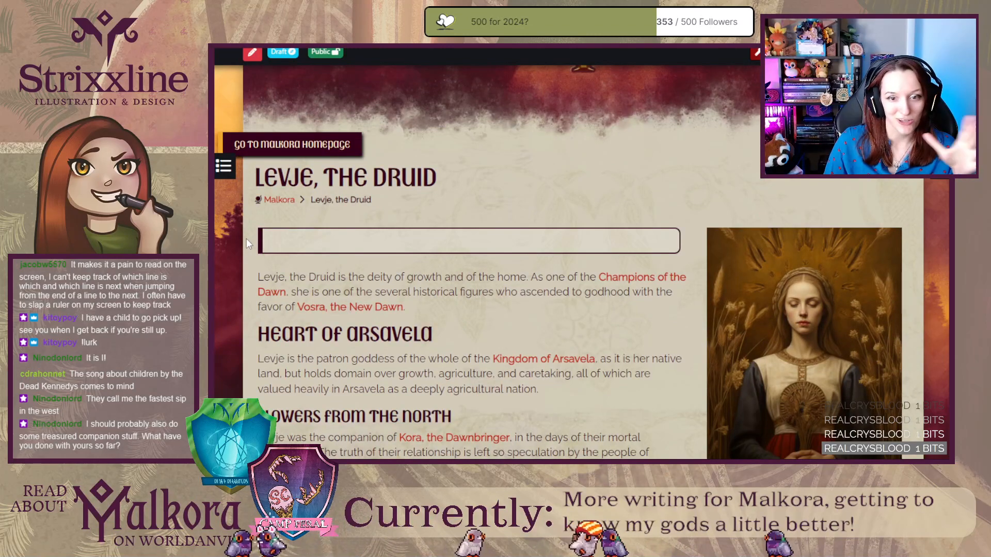
{"action": "scroll", "coordinate": [246, 239], "scroll_direction": "down", "scroll_amount": 15}
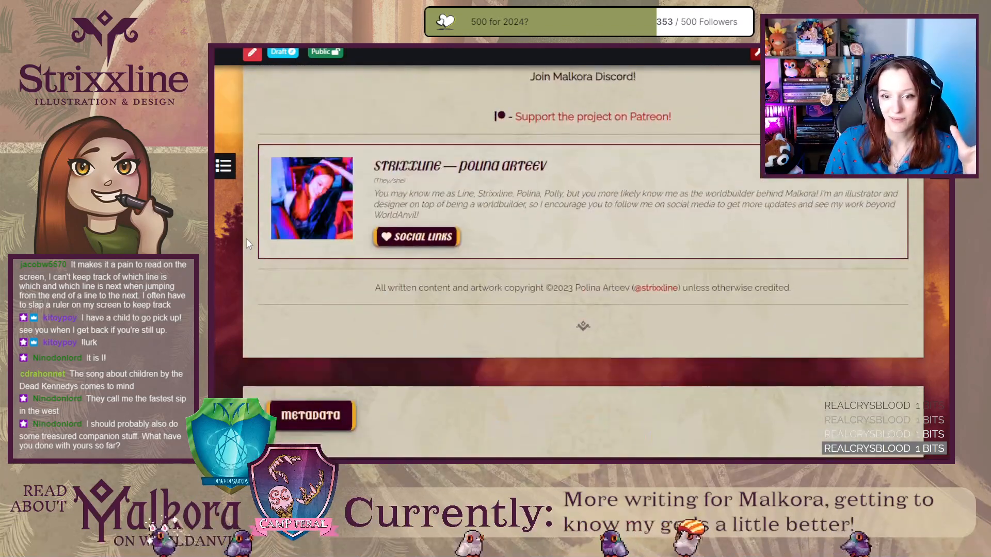
{"action": "scroll", "coordinate": [246, 238], "scroll_direction": "down", "scroll_amount": 2}
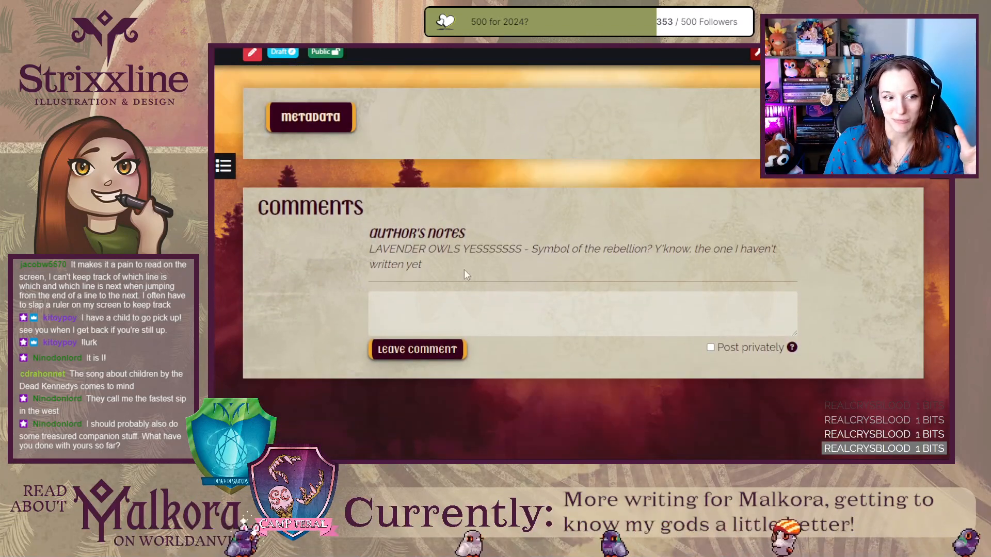
{"action": "left_click_drag", "start_coordinate": [463, 269], "coordinate": [364, 253]}
{"action": "left_click", "coordinate": [316, 255]}
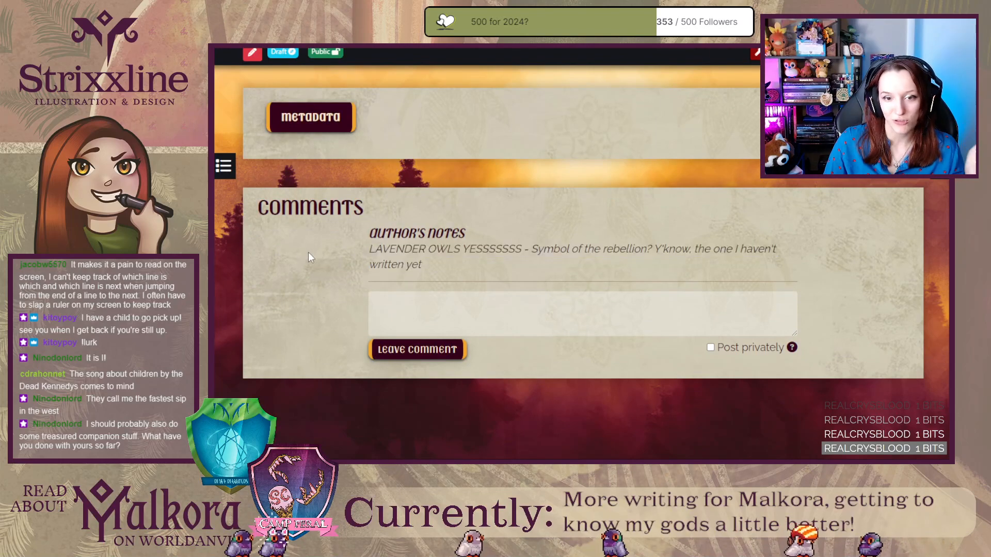
Review the rendered page's body sections, sidebar details and the empty quote box above the introduction.
{"action": "scroll", "coordinate": [304, 257], "scroll_direction": "up", "scroll_amount": 8}
{"action": "scroll", "coordinate": [297, 258], "scroll_direction": "up", "scroll_amount": 7}
{"action": "scroll", "coordinate": [297, 255], "scroll_direction": "down", "scroll_amount": 2}
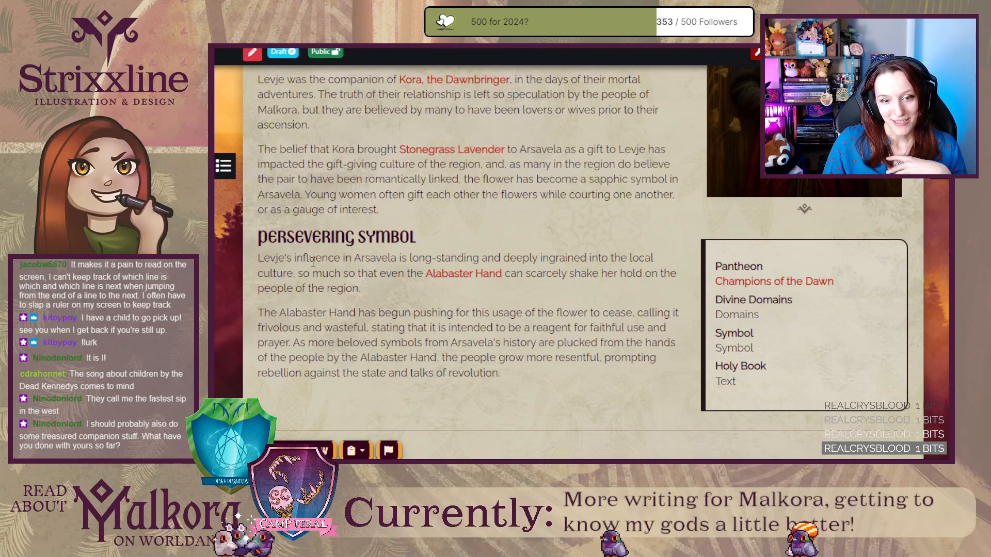
{"action": "scroll", "coordinate": [271, 249], "scroll_direction": "up", "scroll_amount": 8}
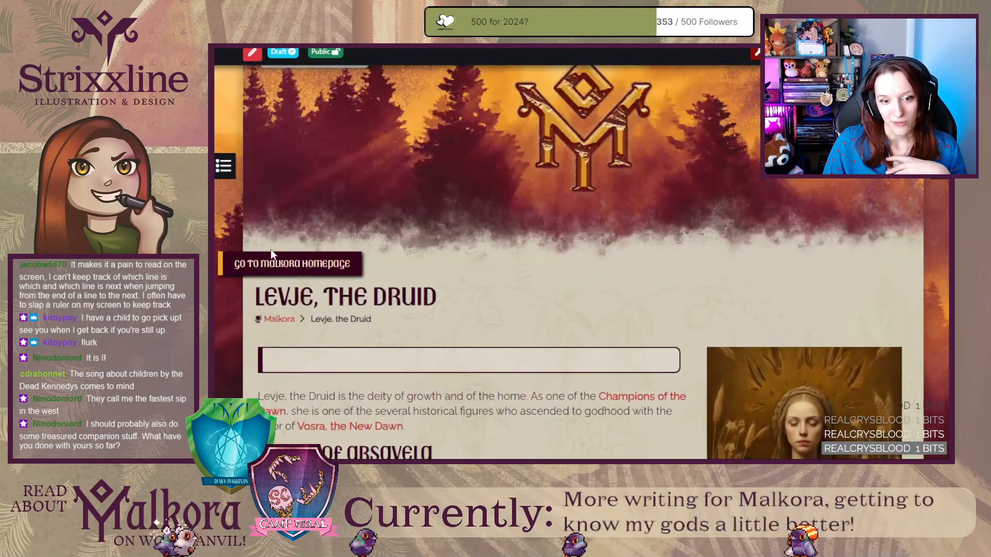
{"action": "scroll", "coordinate": [271, 249], "scroll_direction": "down", "scroll_amount": 2}
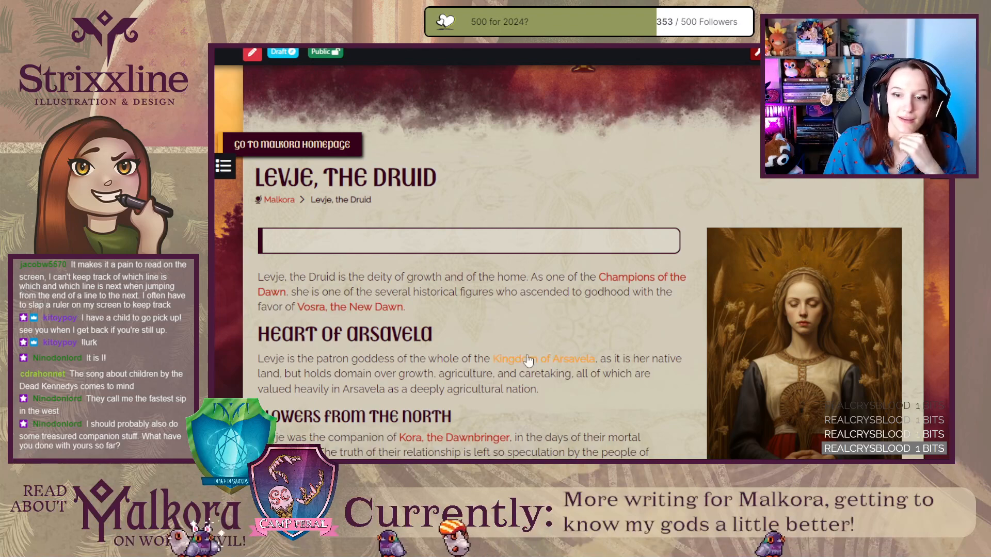
{"action": "scroll", "coordinate": [652, 410], "scroll_direction": "down", "scroll_amount": 1}
{"action": "scroll", "coordinate": [653, 410], "scroll_direction": "down", "scroll_amount": 4}
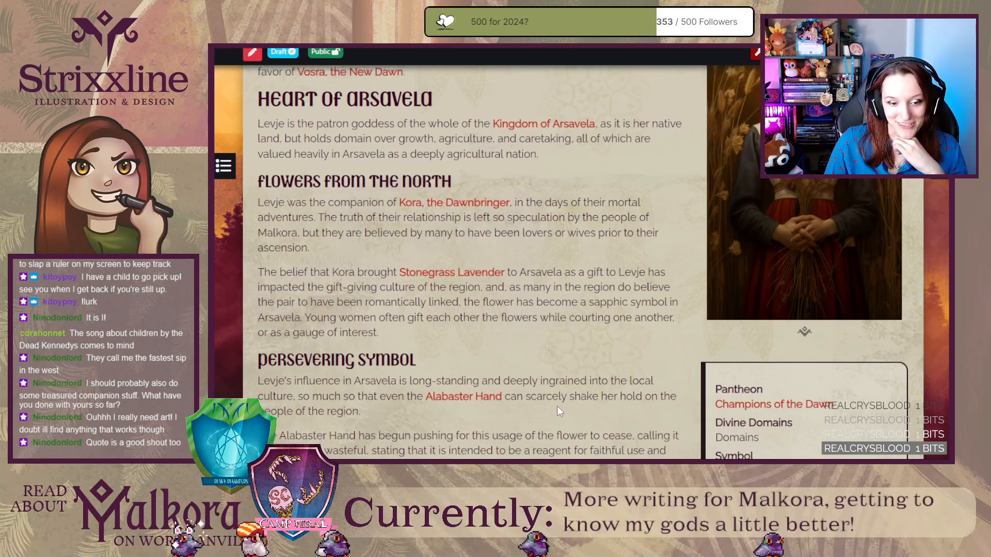
{"action": "scroll", "coordinate": [556, 407], "scroll_direction": "up", "scroll_amount": 5}
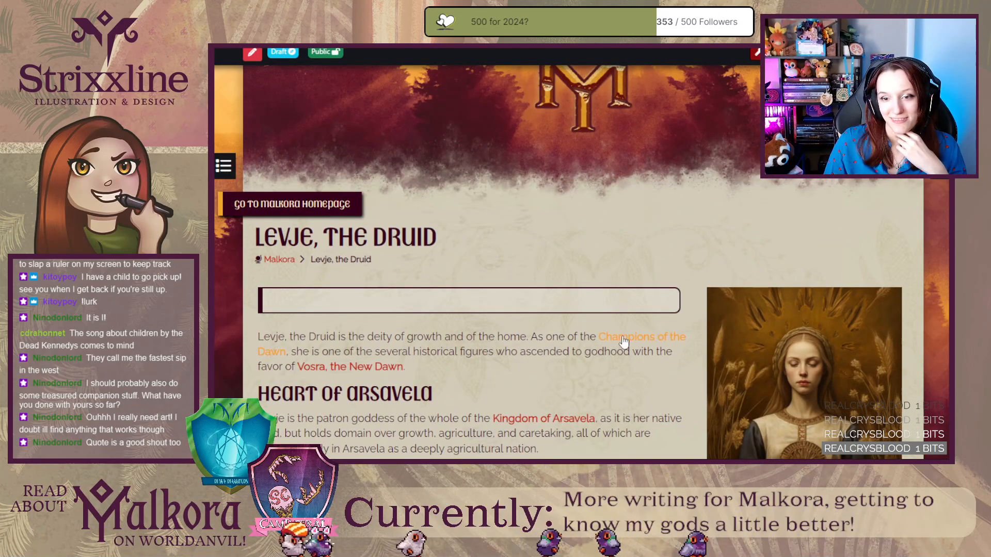
Open the linked Champions of the Dawn article and examine its opening quote and table of champions, then return to the Levje page.
{"action": "scroll", "coordinate": [369, 376], "scroll_direction": "down", "scroll_amount": 3}
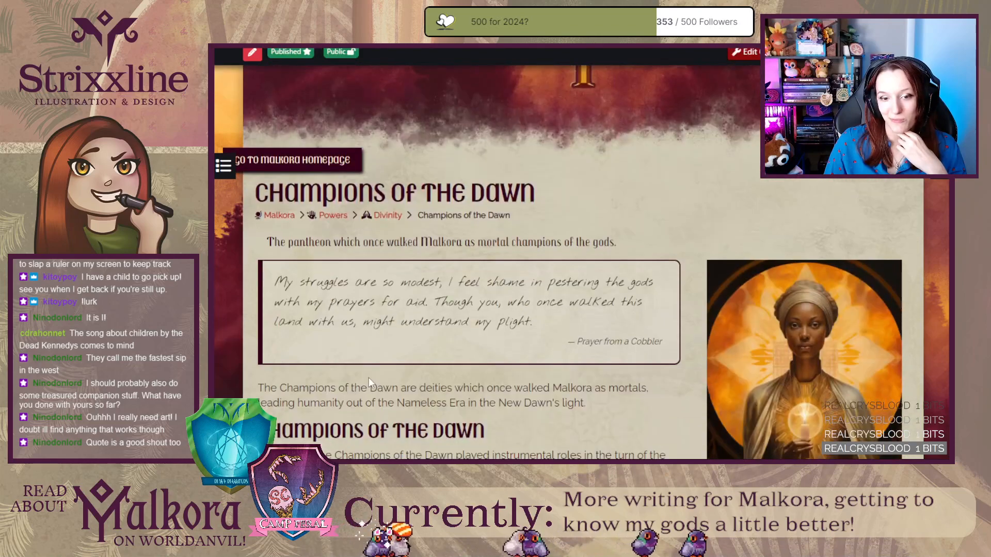
{"action": "scroll", "coordinate": [368, 377], "scroll_direction": "down", "scroll_amount": 3}
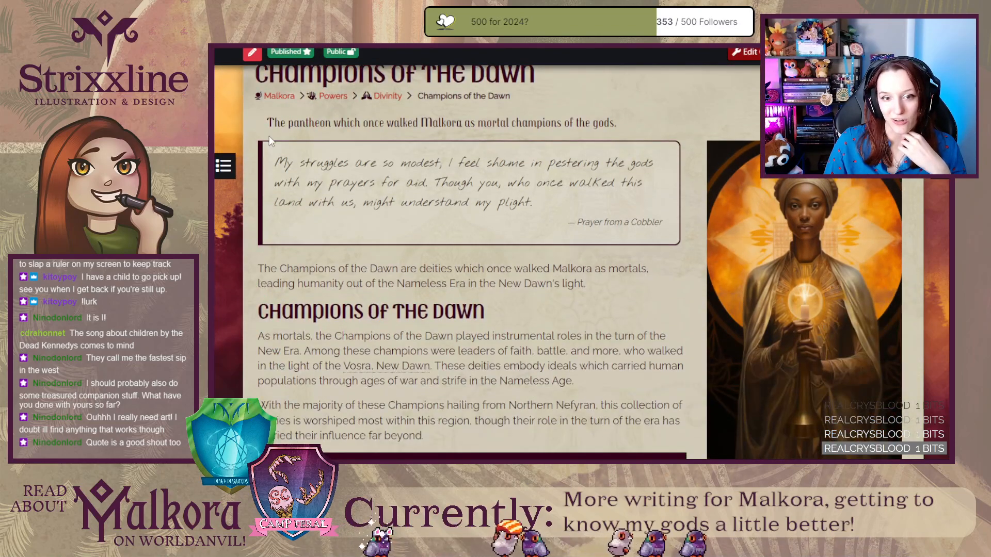
{"action": "left_click_drag", "start_coordinate": [274, 159], "coordinate": [524, 228]}
{"action": "left_click", "coordinate": [614, 285]}
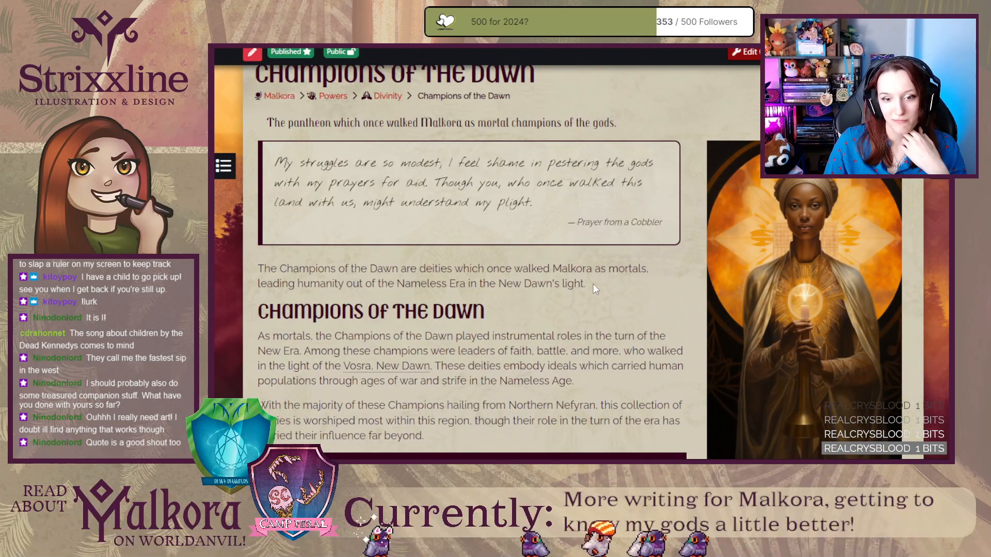
{"action": "mouse_move", "coordinate": [384, 377]}
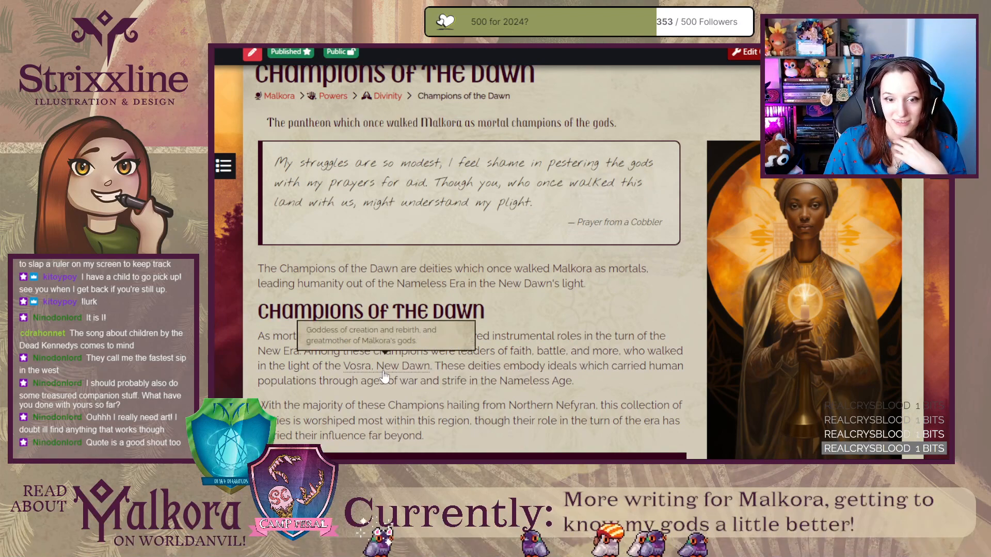
{"action": "scroll", "coordinate": [385, 378], "scroll_direction": "down", "scroll_amount": 5}
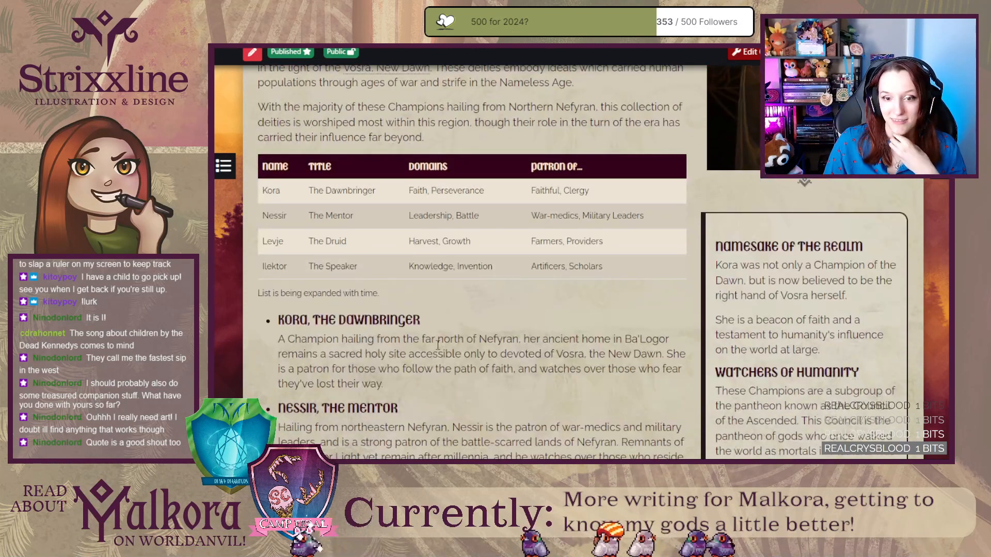
{"action": "key", "text": "ctrl+Tab"}
Open the linked Vosra, the New Dawn article to examine its opening quote and attribution, then return to the Levje page.
{"action": "scroll", "coordinate": [485, 373], "scroll_direction": "down", "scroll_amount": 2}
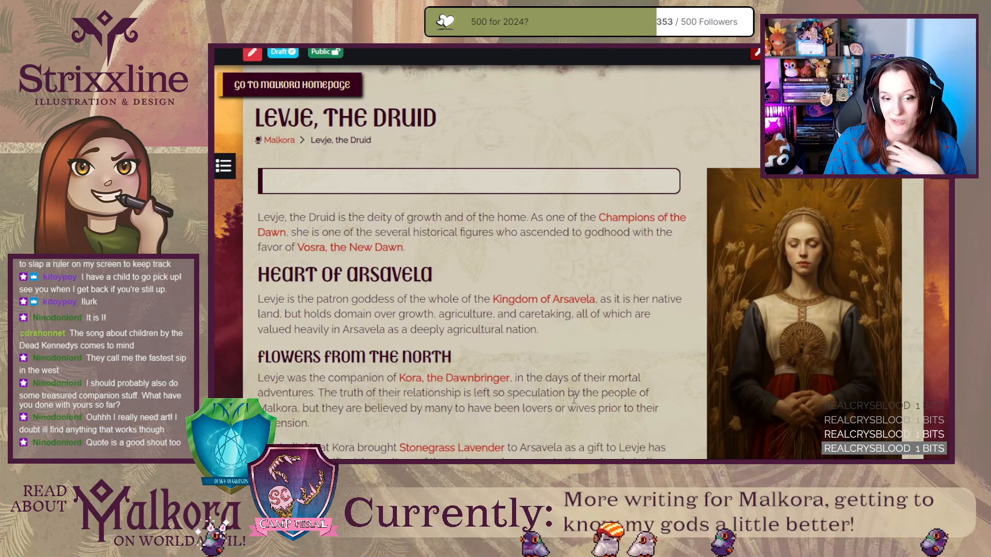
{"action": "left_click", "coordinate": [357, 247]}
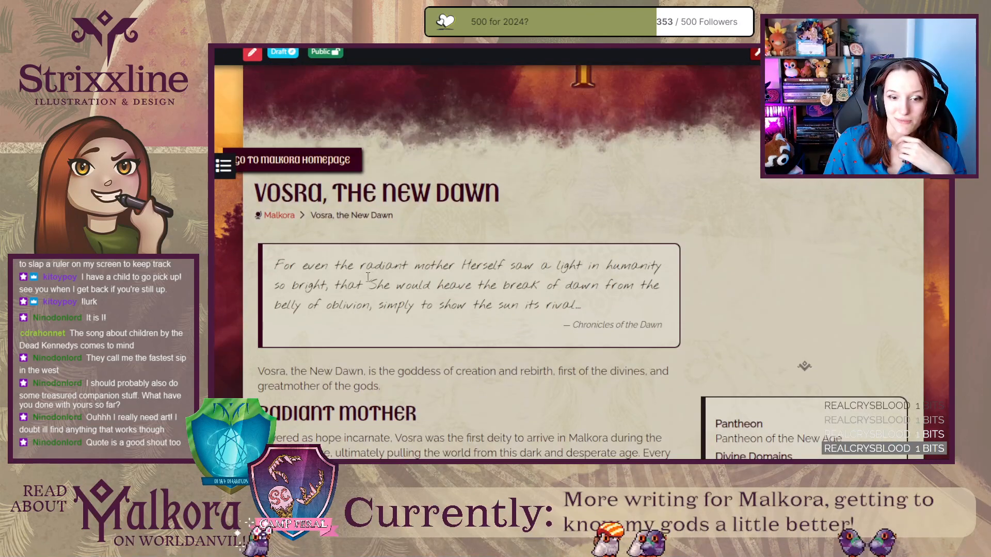
{"action": "triple_click", "coordinate": [615, 319]}
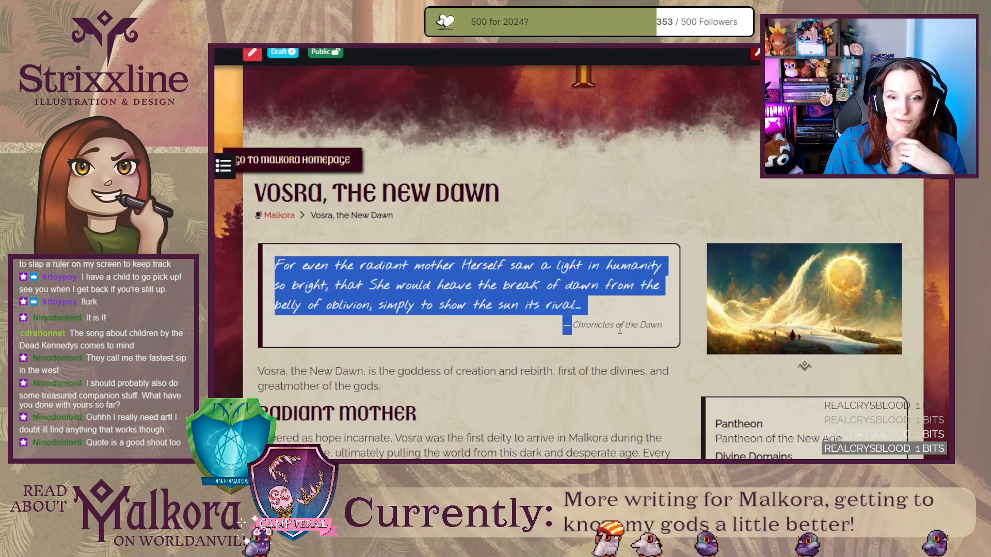
{"action": "left_click", "coordinate": [611, 318]}
{"action": "key", "text": "alt+Left"}
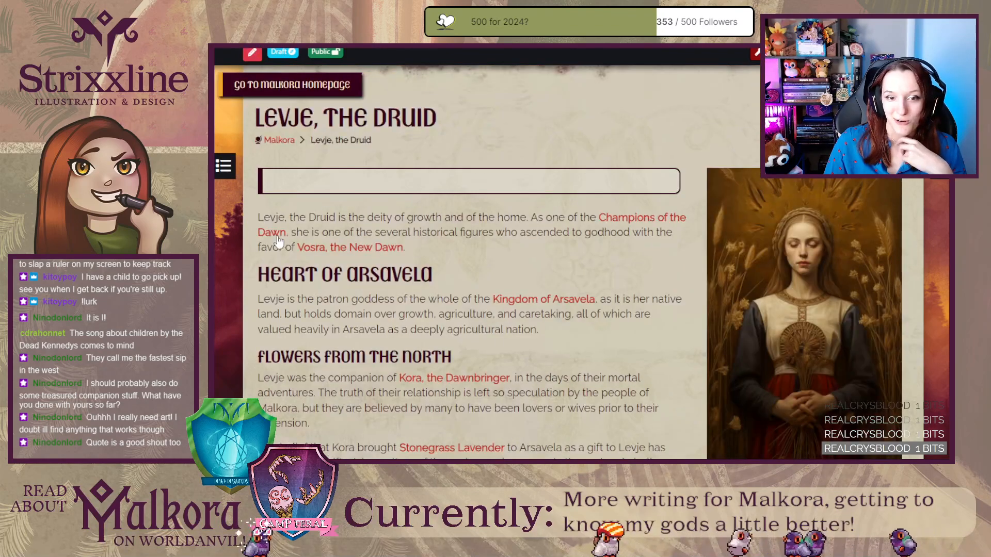
Revisit the linked Champions of the Dawn article, then return to the Levje page's section on her companion.
{"action": "left_click", "coordinate": [277, 235]}
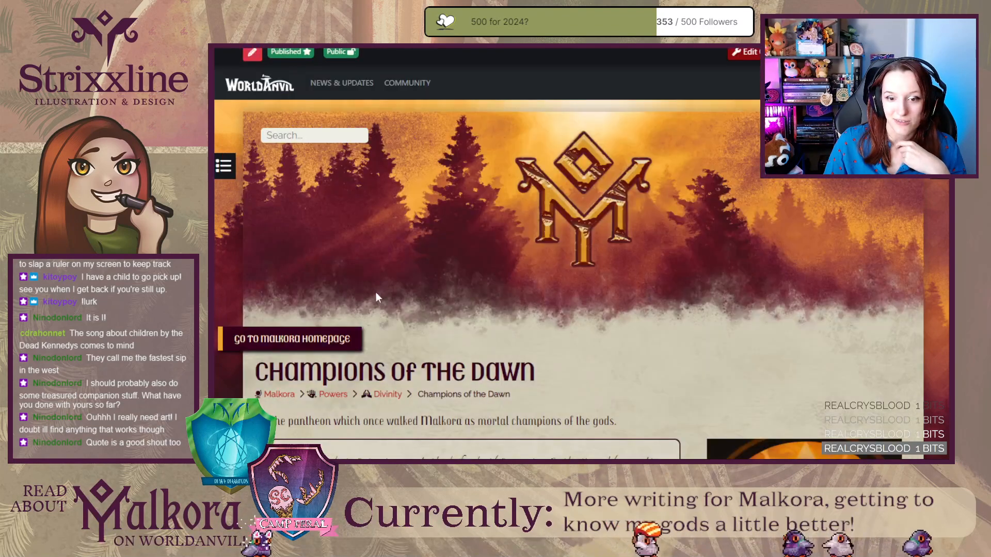
{"action": "key", "text": "alt+Left"}
{"action": "scroll", "coordinate": [487, 267], "scroll_direction": "down", "scroll_amount": 1}
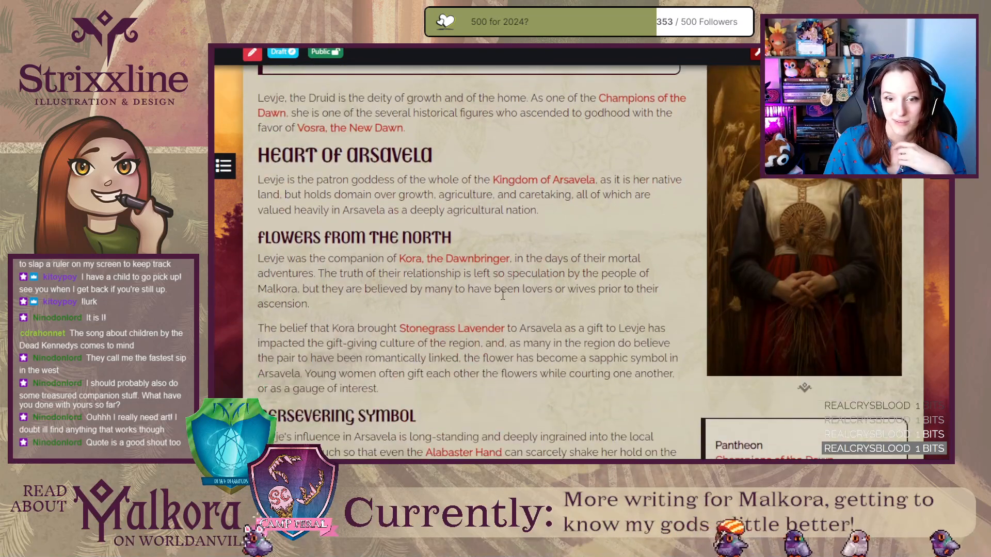
Open the linked Kora, the Dawnbringer article to examine its opening quote and introduction, then return to the Levje page.
{"action": "left_click", "coordinate": [487, 267]}
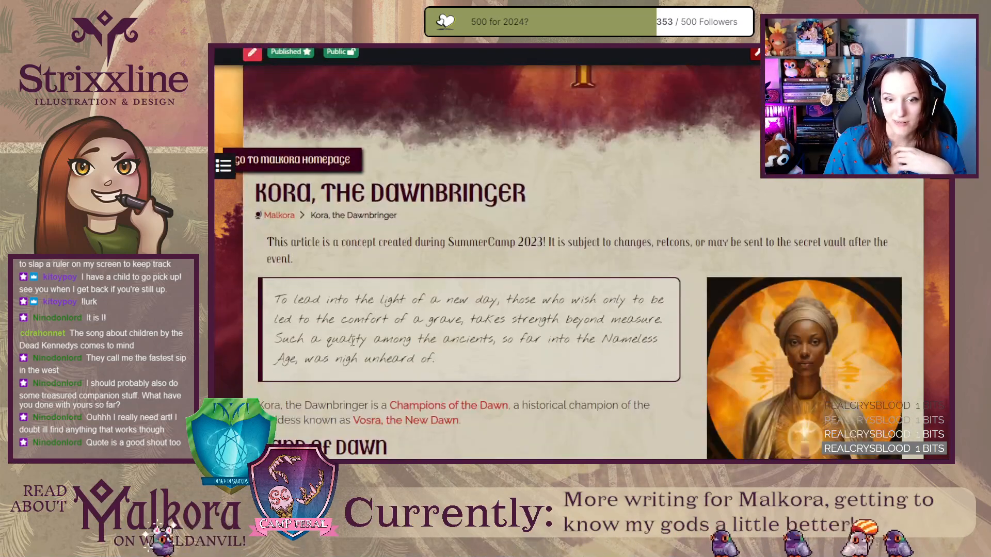
{"action": "left_click_drag", "start_coordinate": [276, 298], "coordinate": [509, 391]}
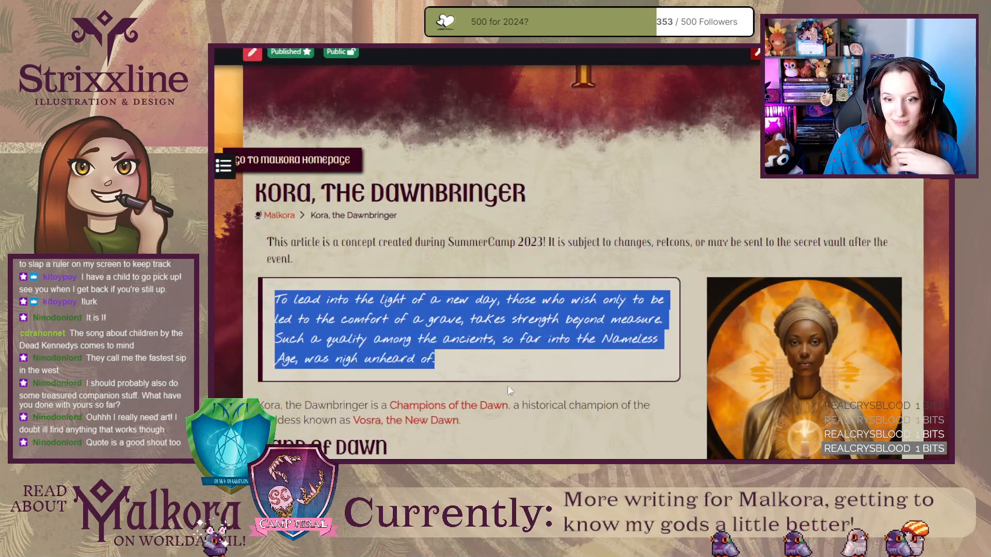
{"action": "left_click", "coordinate": [583, 372]}
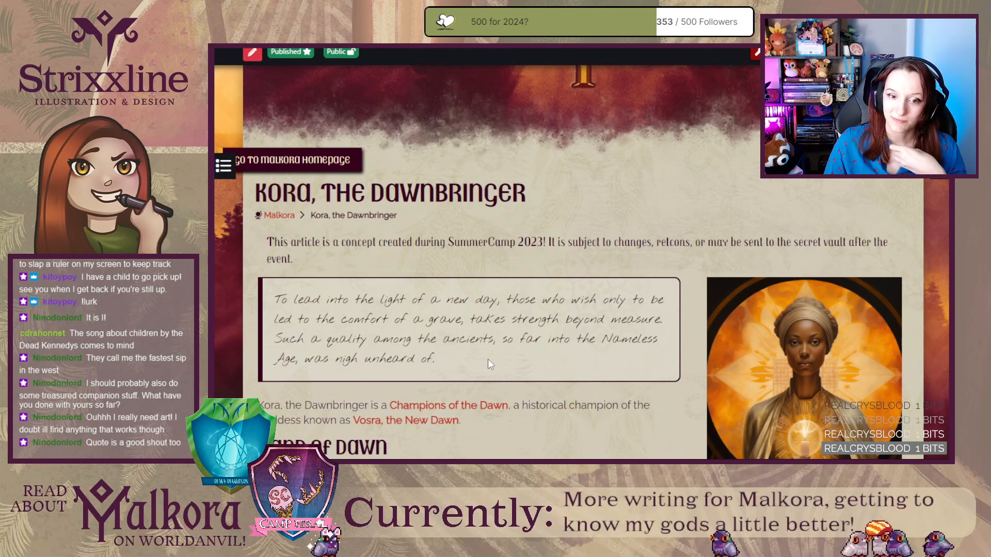
{"action": "scroll", "coordinate": [506, 349], "scroll_direction": "down", "scroll_amount": 5}
{"action": "scroll", "coordinate": [507, 349], "scroll_direction": "up", "scroll_amount": 5}
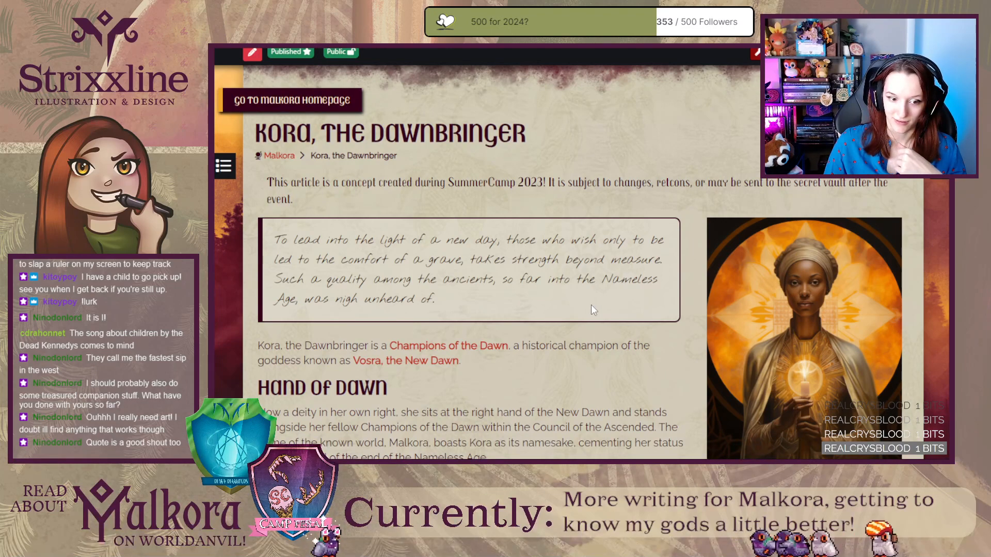
{"action": "key", "text": "alt+Left"}
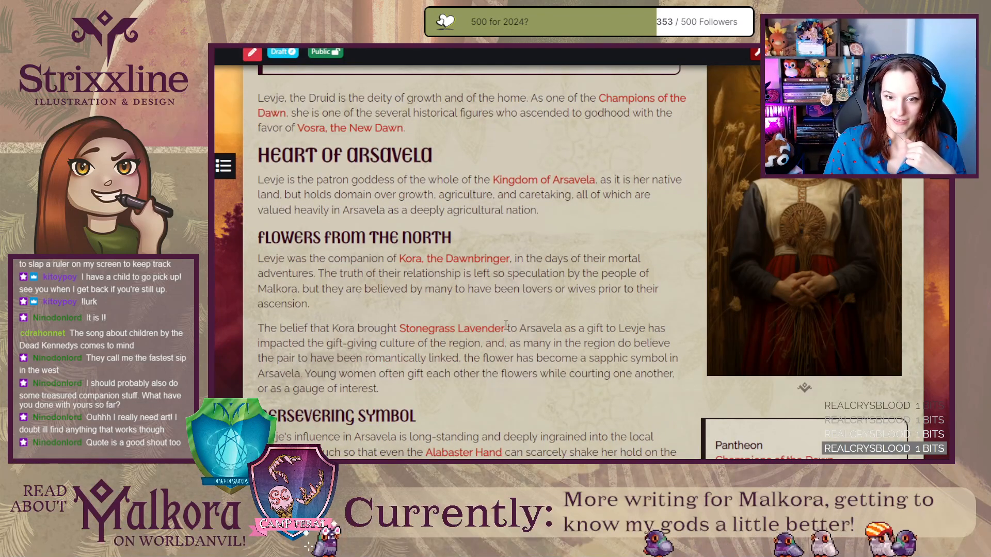
Open the linked Stonegrass Lavender article and read it from the opening quote through the Flowers of the North section.
{"action": "left_click", "coordinate": [480, 330]}
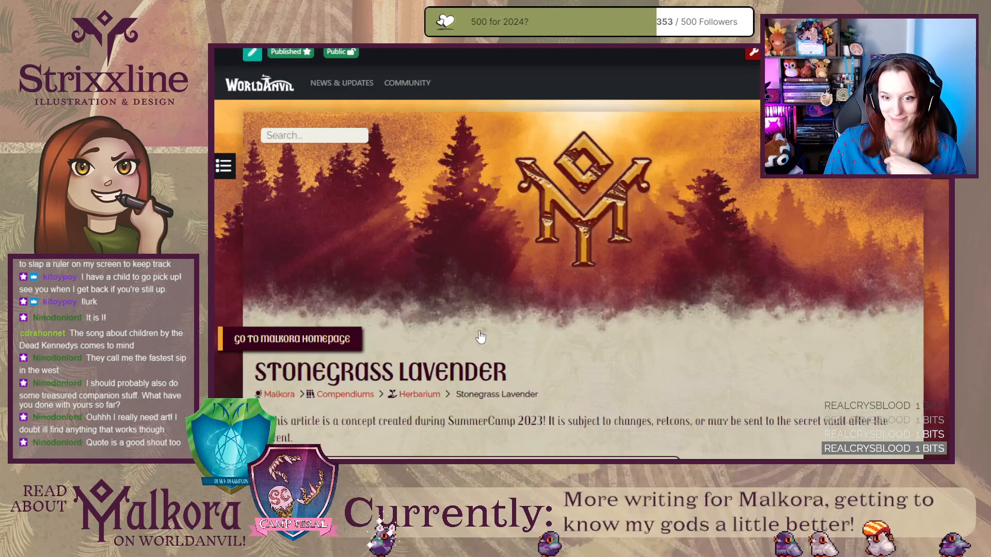
{"action": "scroll", "coordinate": [480, 337], "scroll_direction": "down", "scroll_amount": 2}
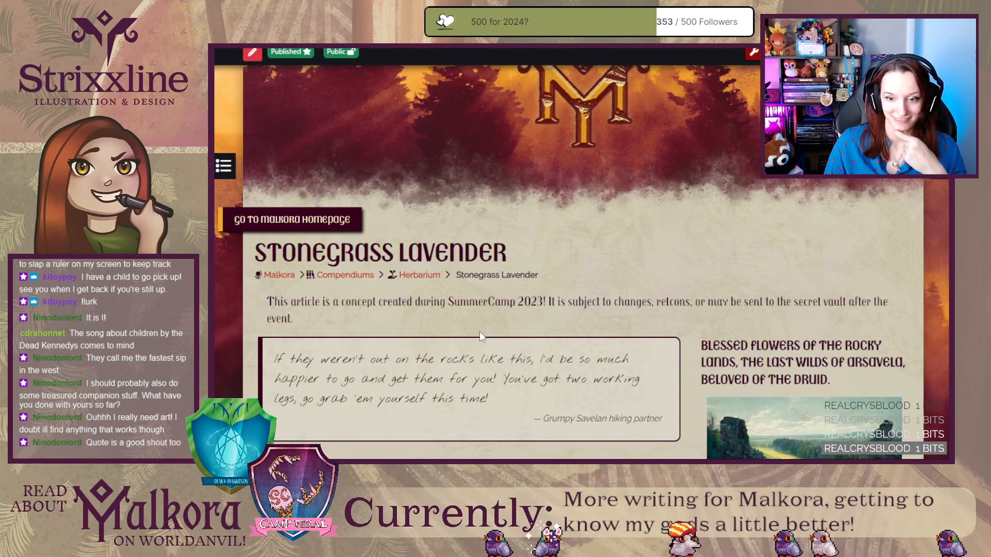
{"action": "scroll", "coordinate": [480, 335], "scroll_direction": "down", "scroll_amount": 3}
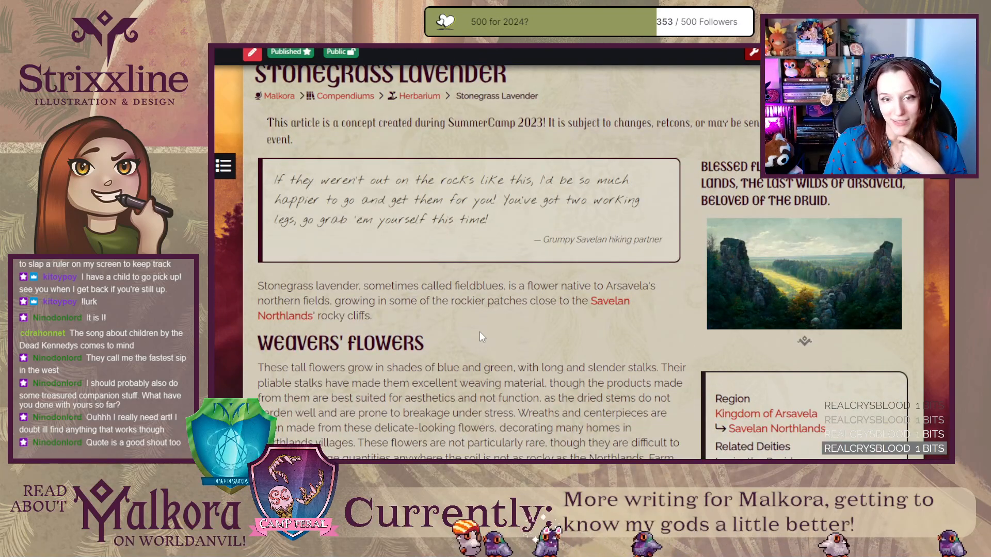
{"action": "scroll", "coordinate": [481, 336], "scroll_direction": "down", "scroll_amount": 3}
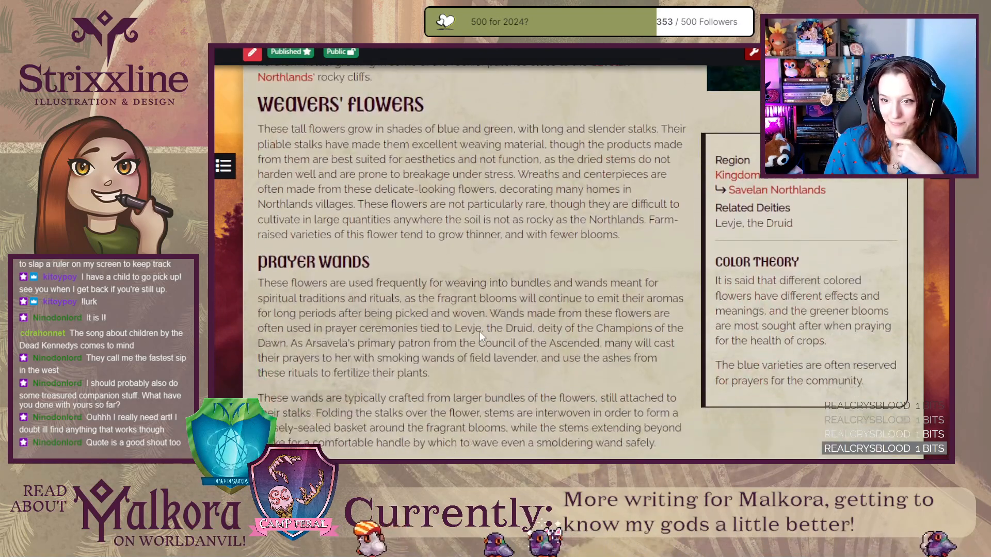
{"action": "scroll", "coordinate": [480, 336], "scroll_direction": "down", "scroll_amount": 5}
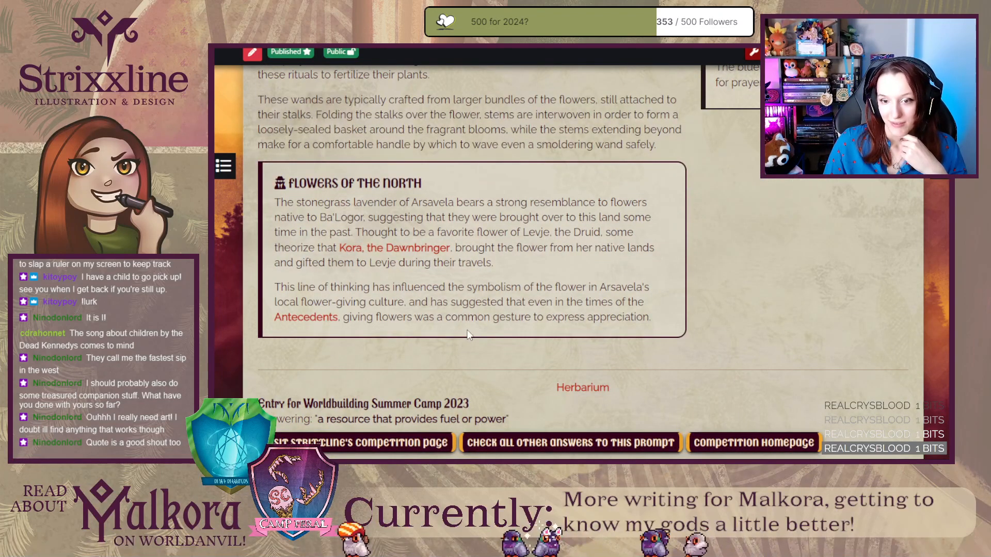
{"action": "scroll", "coordinate": [469, 334], "scroll_direction": "up", "scroll_amount": 15}
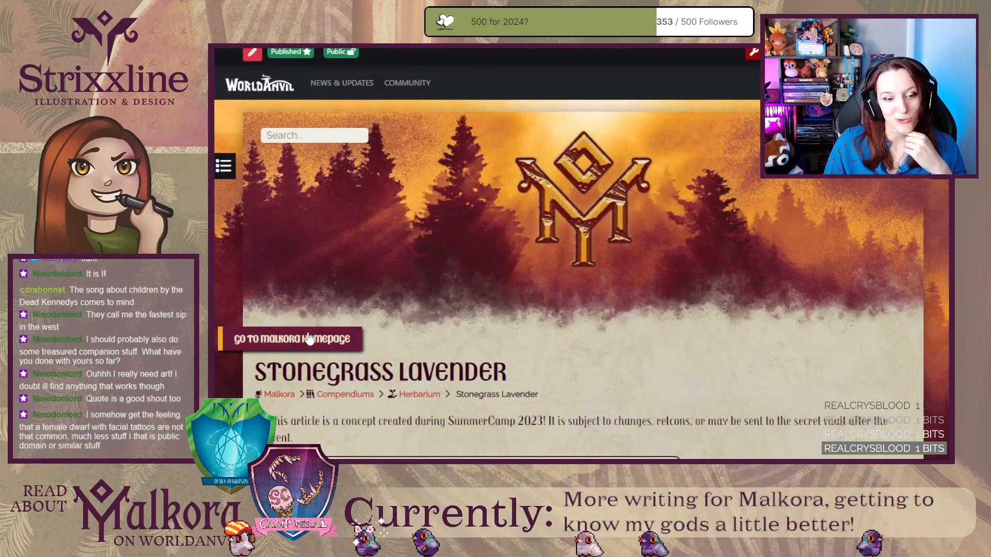
Go to the Malkora homepage and examine the Herbarium category under Compendiums in the World Codex.
{"action": "left_click", "coordinate": [309, 339]}
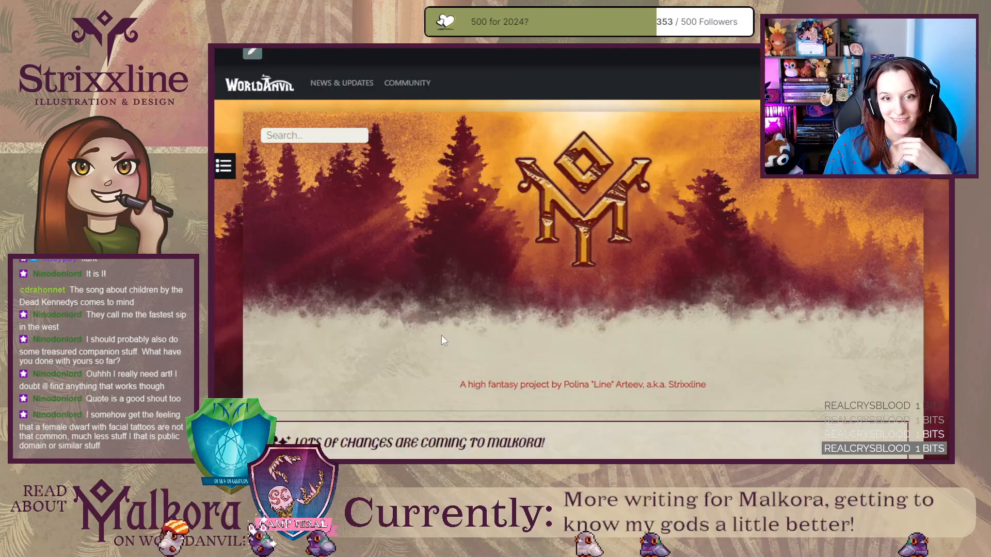
{"action": "scroll", "coordinate": [262, 352], "scroll_direction": "down", "scroll_amount": 8}
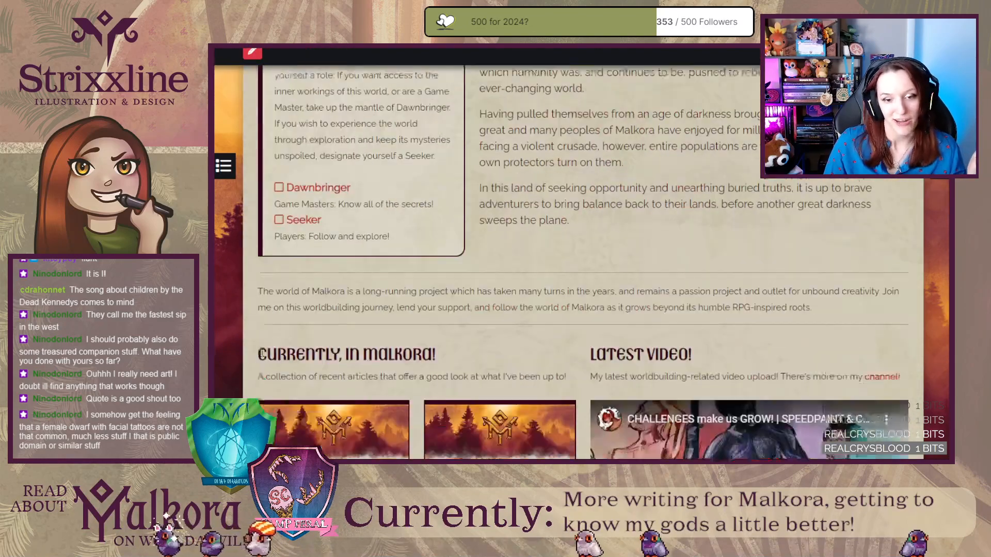
{"action": "scroll", "coordinate": [258, 349], "scroll_direction": "down", "scroll_amount": 10}
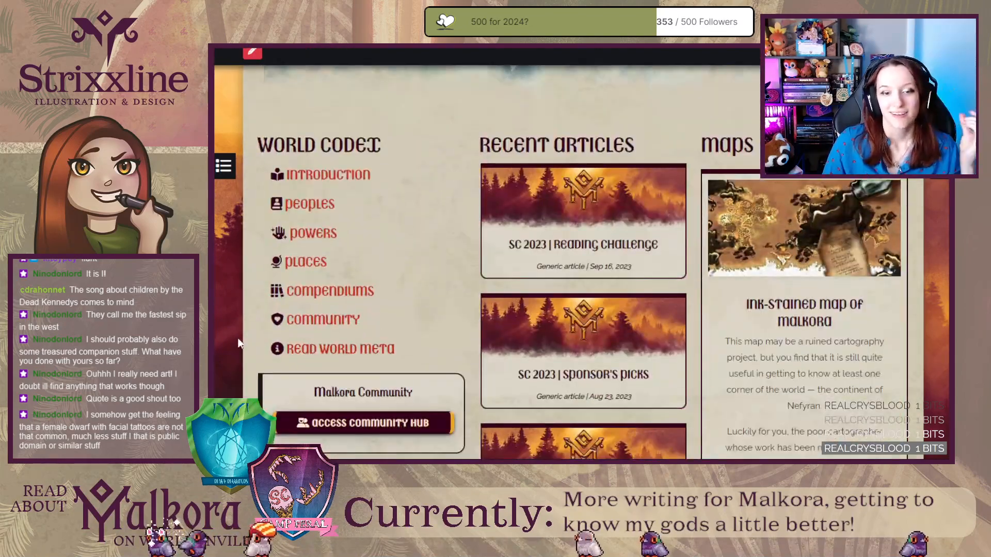
{"action": "scroll", "coordinate": [232, 334], "scroll_direction": "down", "scroll_amount": 1}
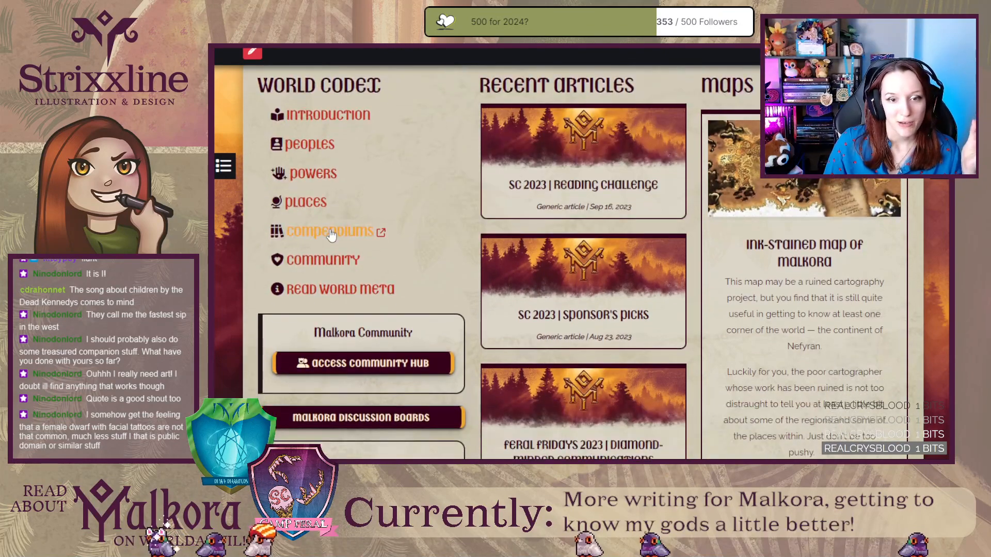
{"action": "left_click", "coordinate": [331, 234]}
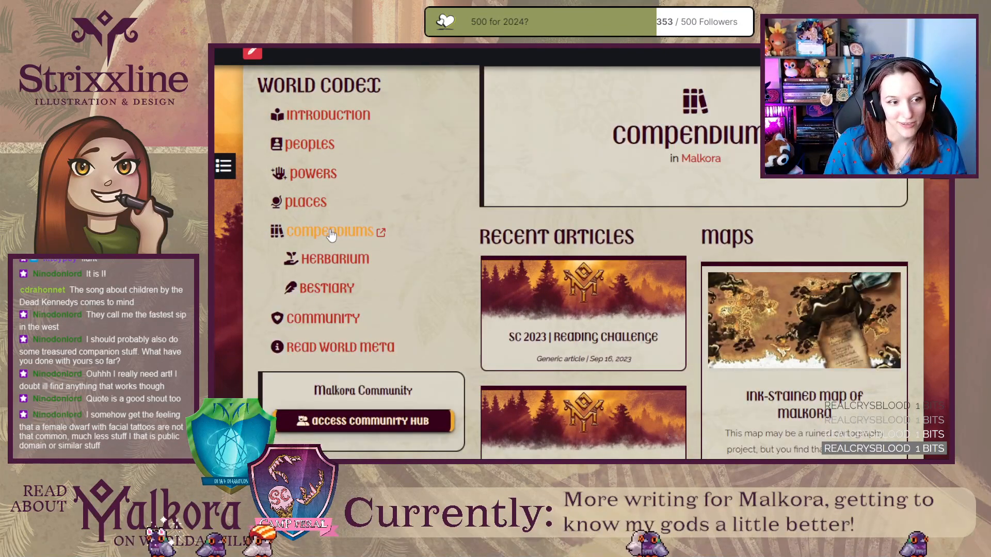
{"action": "left_click", "coordinate": [343, 259]}
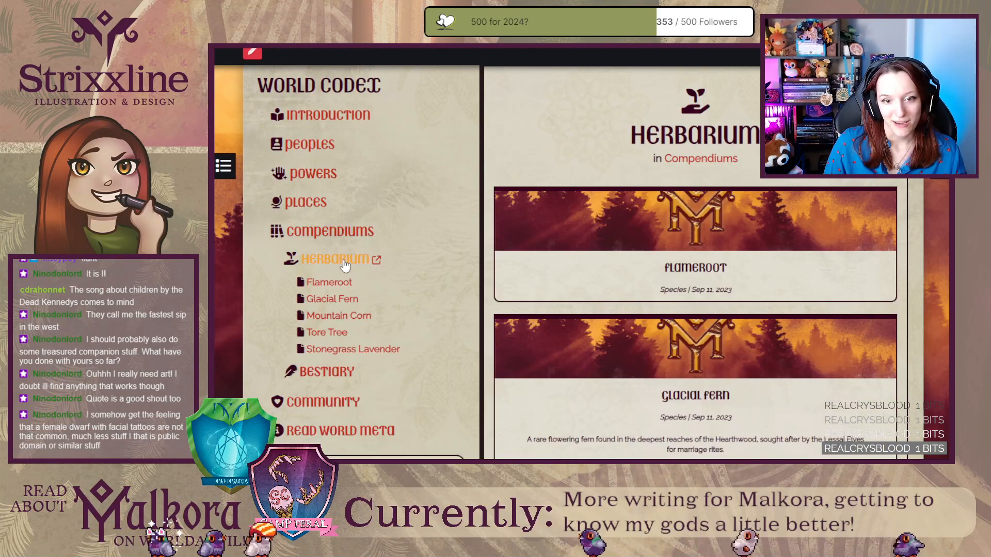
{"action": "scroll", "coordinate": [483, 267], "scroll_direction": "down", "scroll_amount": 7}
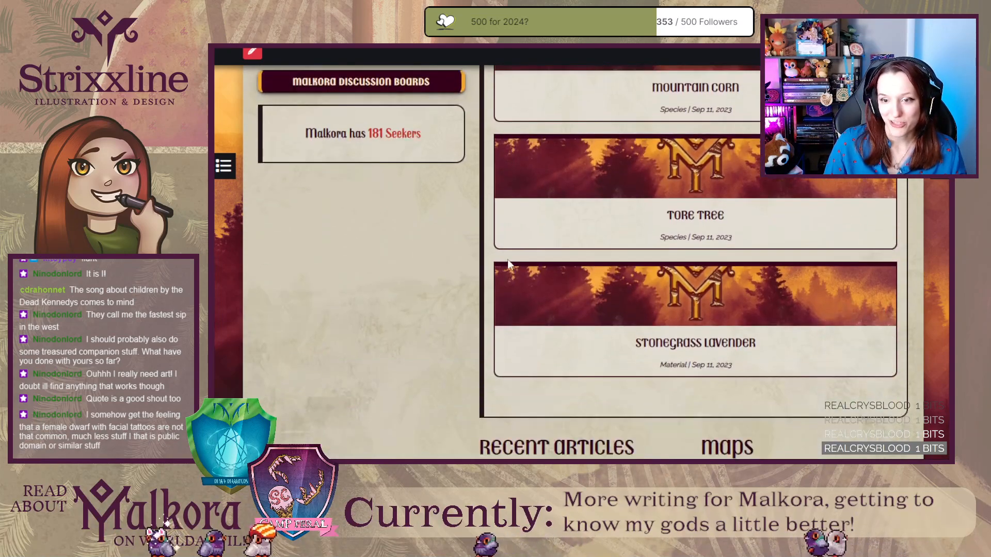
{"action": "scroll", "coordinate": [507, 259], "scroll_direction": "up", "scroll_amount": 7}
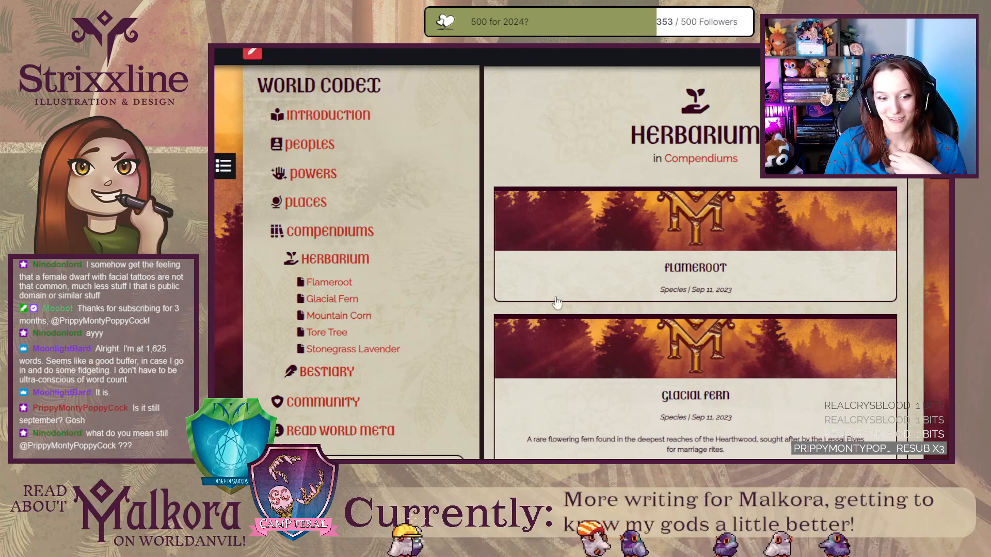
{"action": "scroll", "coordinate": [485, 261], "scroll_direction": "down", "scroll_amount": 10}
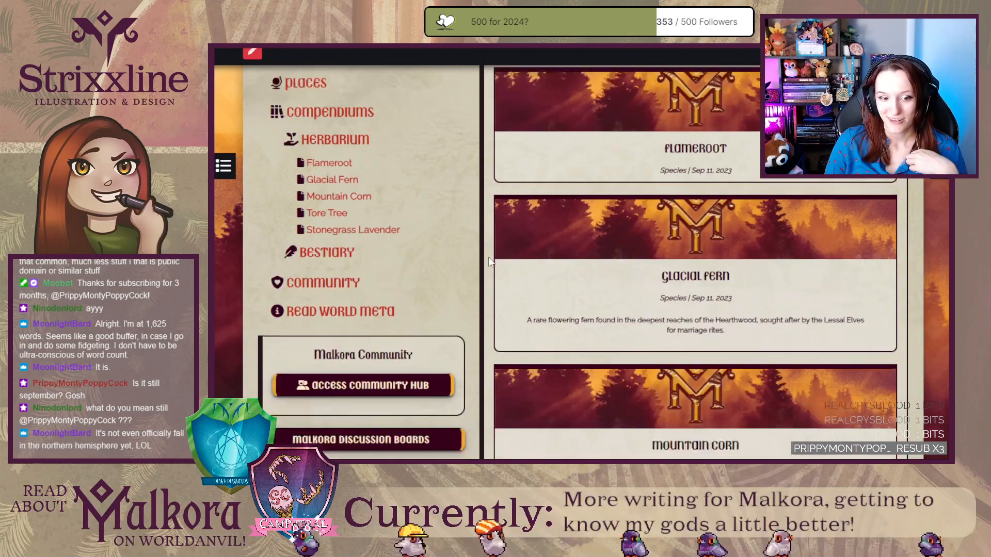
{"action": "scroll", "coordinate": [489, 262], "scroll_direction": "up", "scroll_amount": 10}
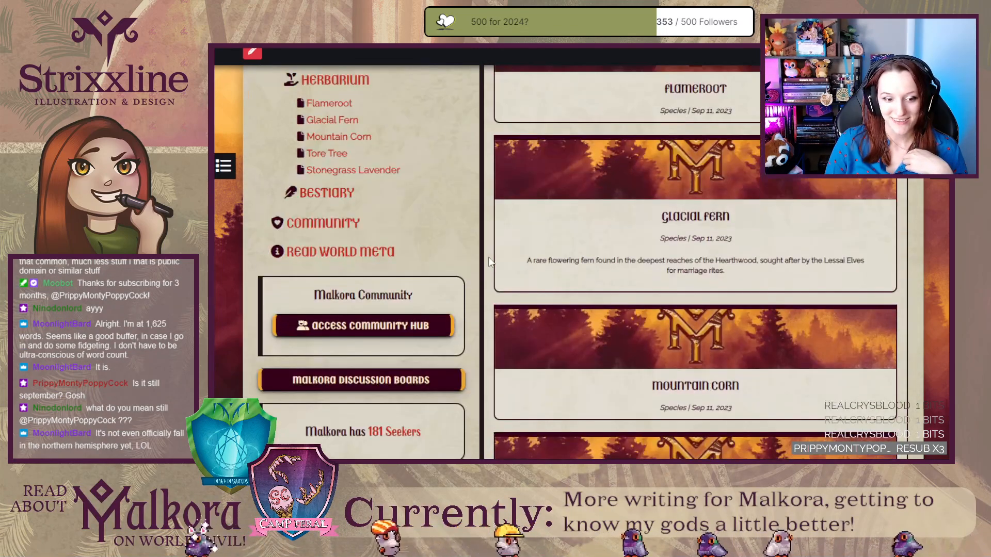
Open the Bestiary category in the World Codex and look through its species article cards.
{"action": "left_click", "coordinate": [336, 435]}
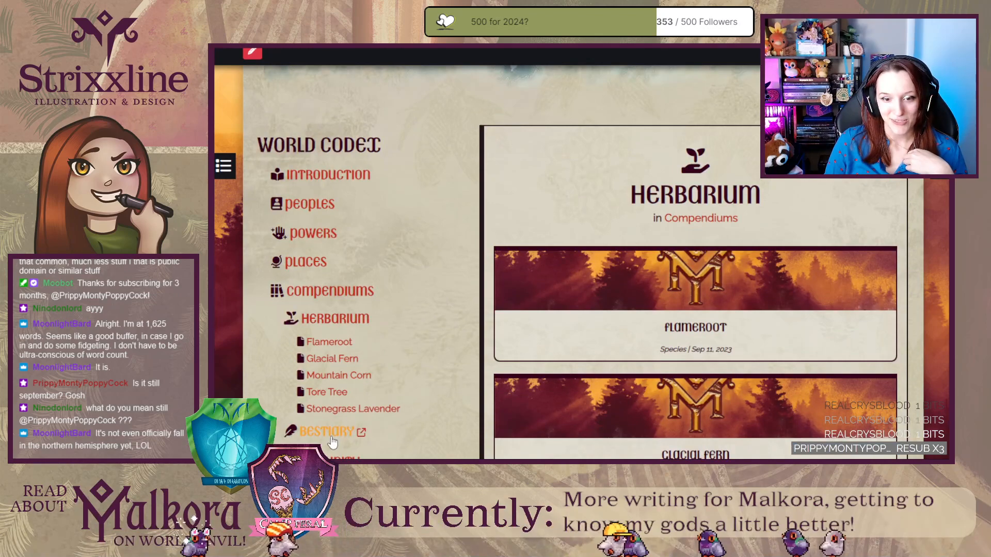
{"action": "scroll", "coordinate": [392, 406], "scroll_direction": "down", "scroll_amount": 4}
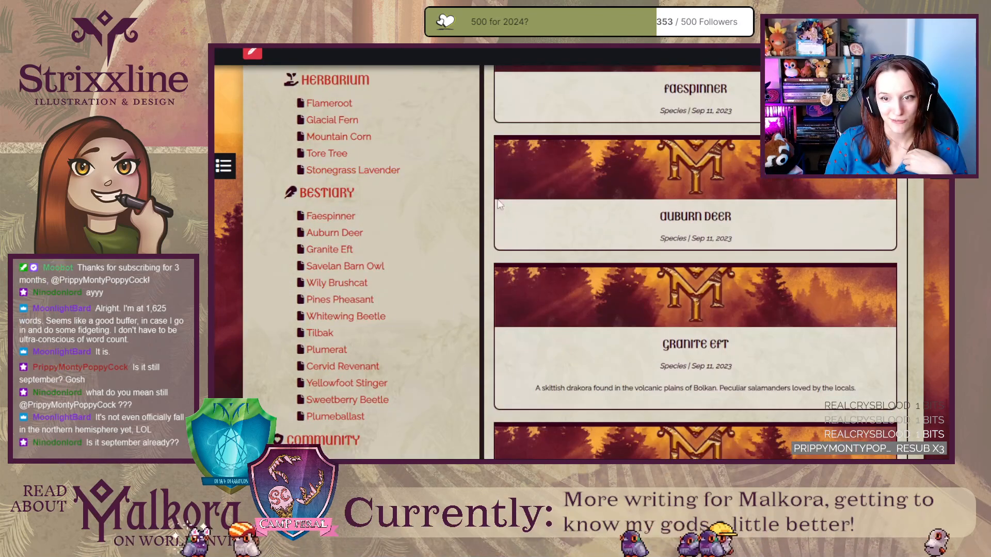
{"action": "scroll", "coordinate": [492, 171], "scroll_direction": "down", "scroll_amount": 5}
{"action": "scroll", "coordinate": [491, 172], "scroll_direction": "down", "scroll_amount": 5}
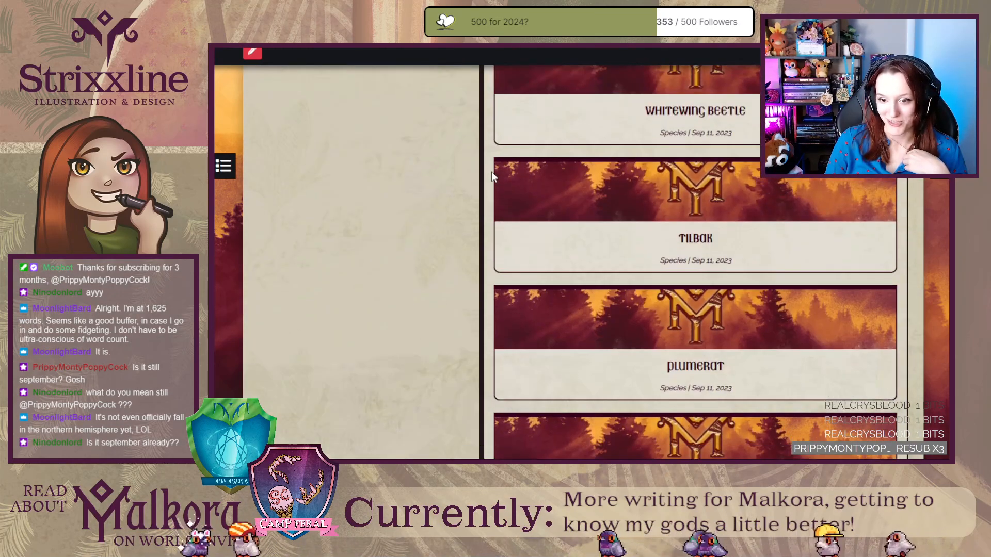
{"action": "scroll", "coordinate": [491, 171], "scroll_direction": "down", "scroll_amount": 3}
{"action": "scroll", "coordinate": [492, 172], "scroll_direction": "up", "scroll_amount": 10}
{"action": "scroll", "coordinate": [492, 171], "scroll_direction": "up", "scroll_amount": 10}
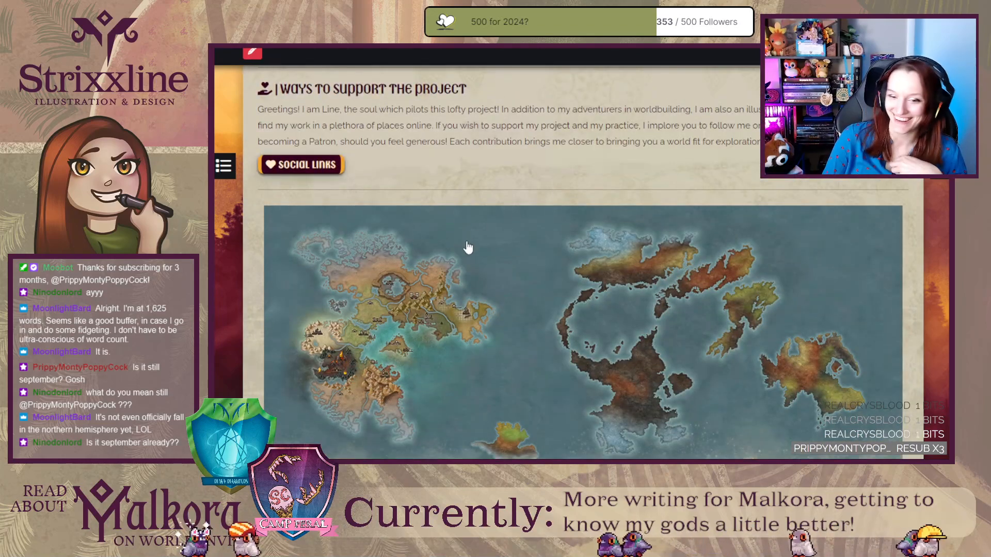
Review the World Codex's lists of Herbarium and Bestiary articles, from Flameroot through Plumeballast.
{"action": "scroll", "coordinate": [494, 181], "scroll_direction": "down", "scroll_amount": 10}
{"action": "scroll", "coordinate": [442, 309], "scroll_direction": "down", "scroll_amount": 3}
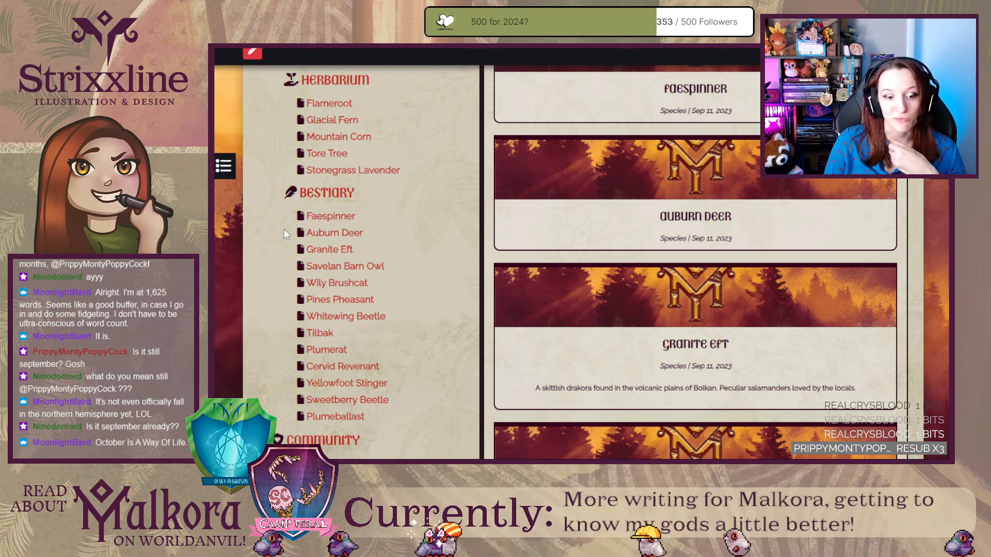
{"action": "scroll", "coordinate": [290, 242], "scroll_direction": "down", "scroll_amount": 1}
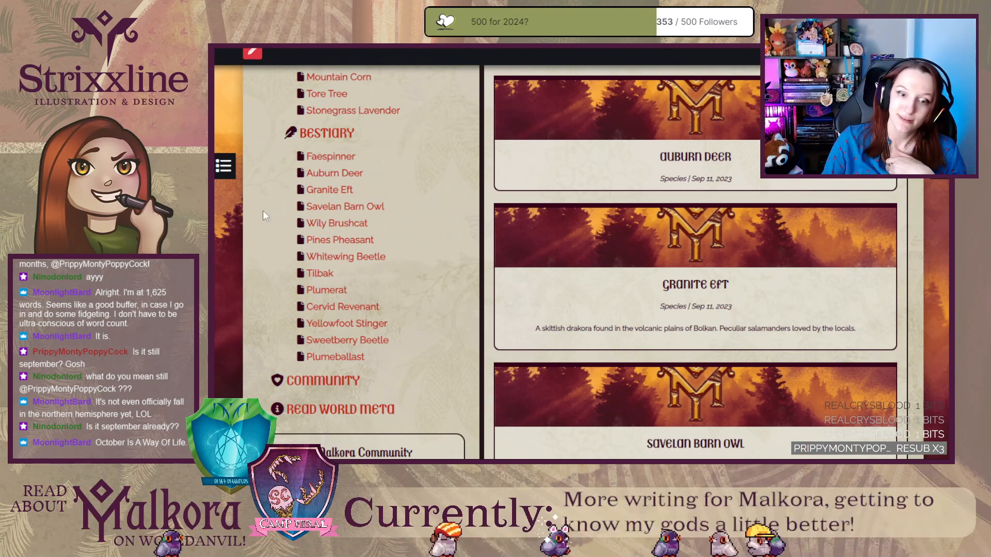
{"action": "scroll", "coordinate": [275, 289], "scroll_direction": "up", "scroll_amount": 1}
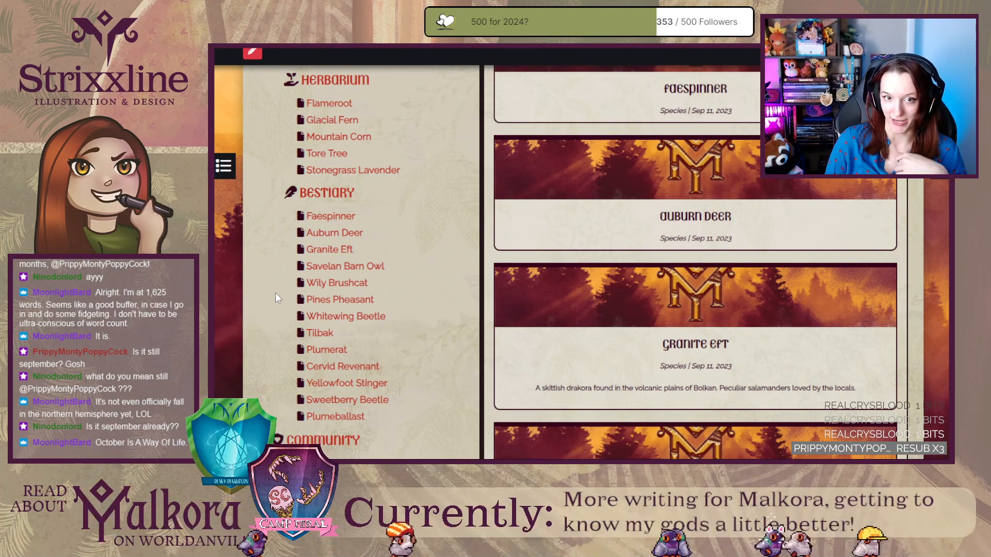
{"action": "scroll", "coordinate": [275, 292], "scroll_direction": "up", "scroll_amount": 4}
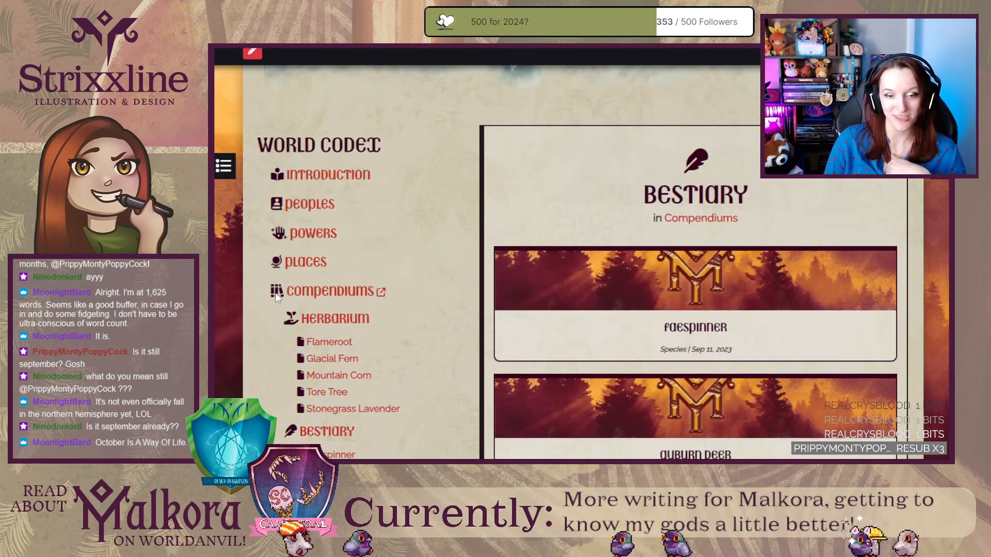
{"action": "scroll", "coordinate": [267, 373], "scroll_direction": "down", "scroll_amount": 2}
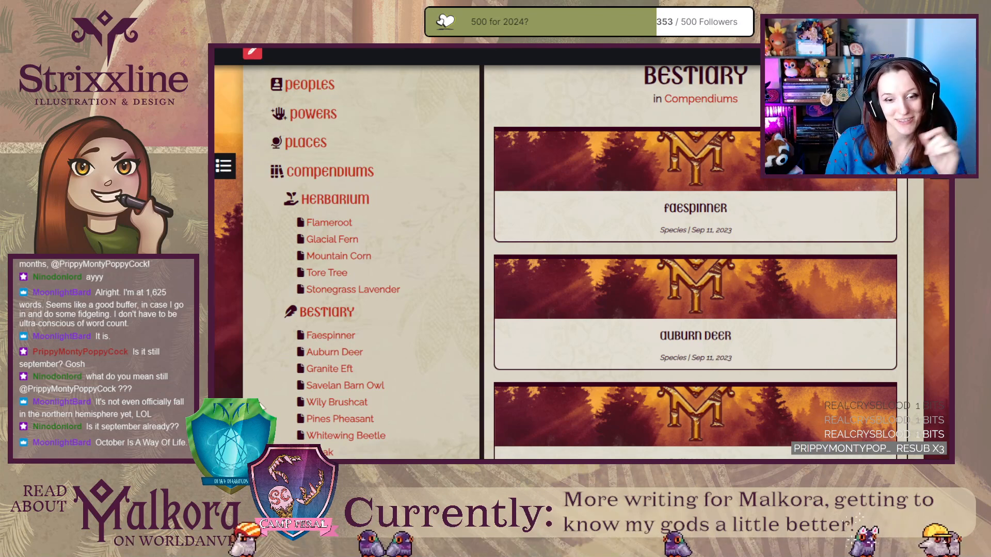
{"action": "scroll", "coordinate": [249, 385], "scroll_direction": "down", "scroll_amount": 6}
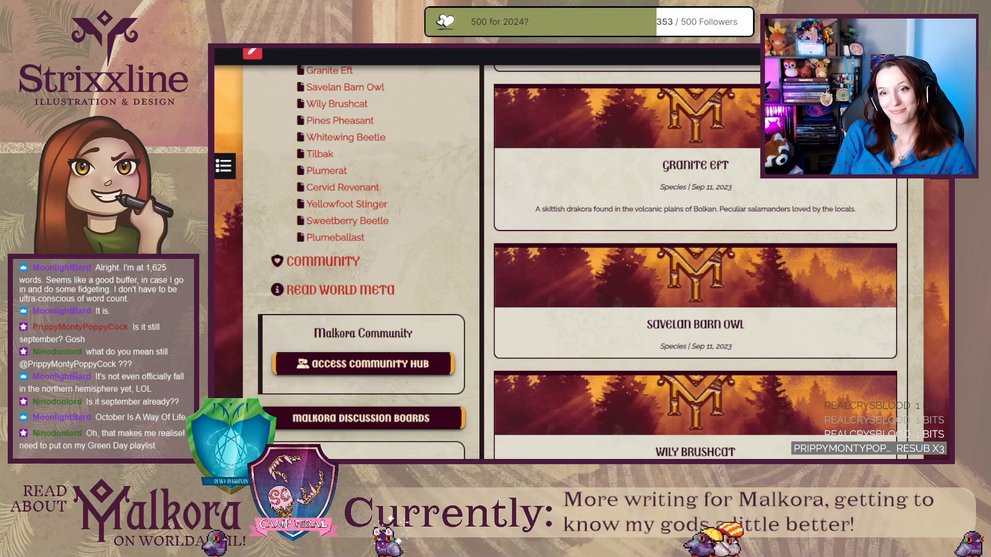
Switch from the Malkora homepage back to the rendered Levje page.
{"action": "key", "text": "ctrl+Tab"}
{"action": "key", "text": "ctrl+shift+Tab"}
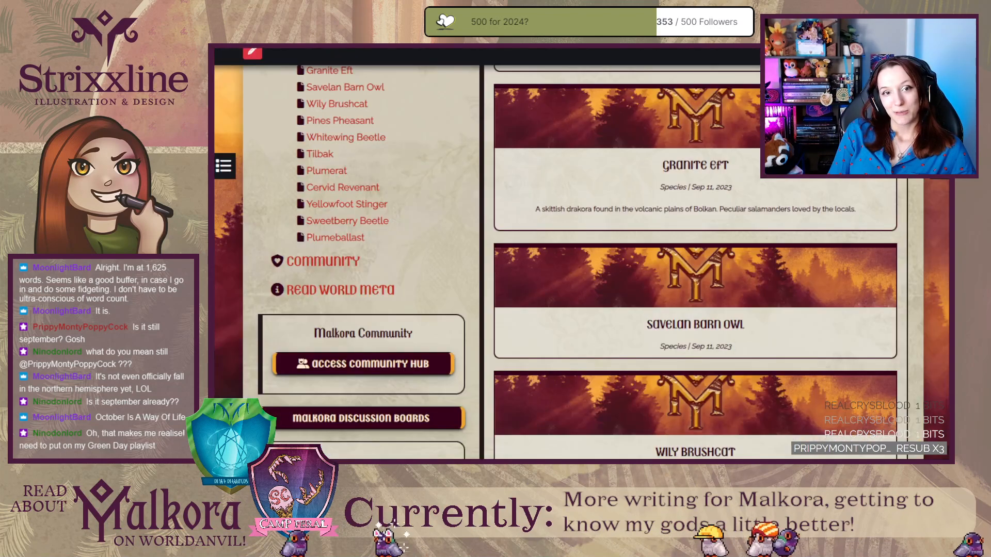
{"action": "key", "text": "ctrl+Tab"}
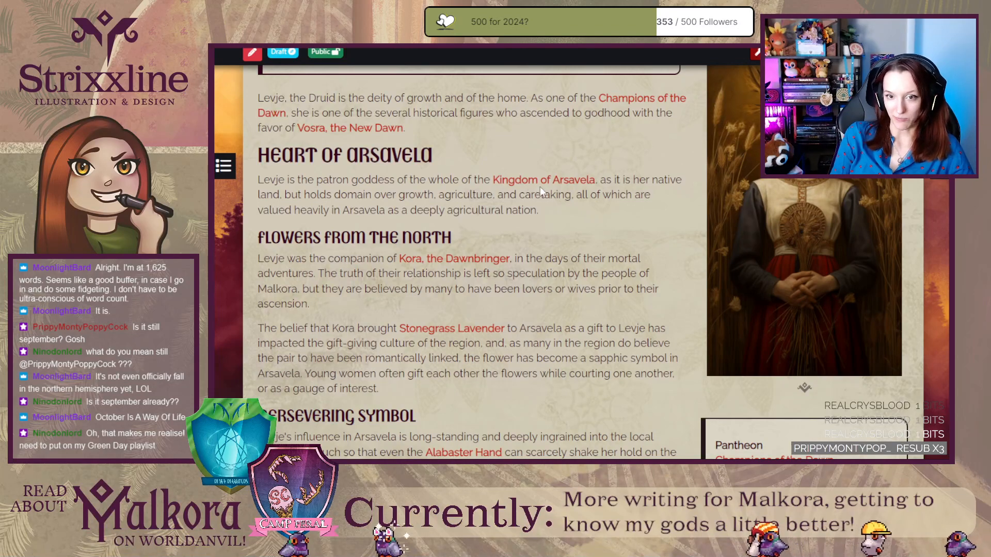
Review the rendered Levje page from its empty opening quote box through the Persevering Symbol section and the sidebar fields.
{"action": "scroll", "coordinate": [552, 193], "scroll_direction": "down", "scroll_amount": 5}
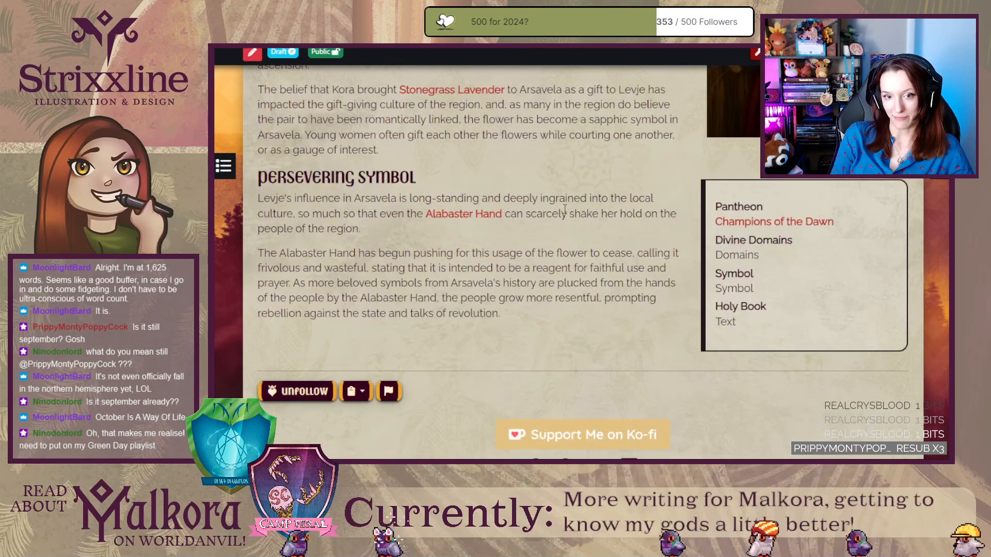
{"action": "scroll", "coordinate": [566, 211], "scroll_direction": "up", "scroll_amount": 5}
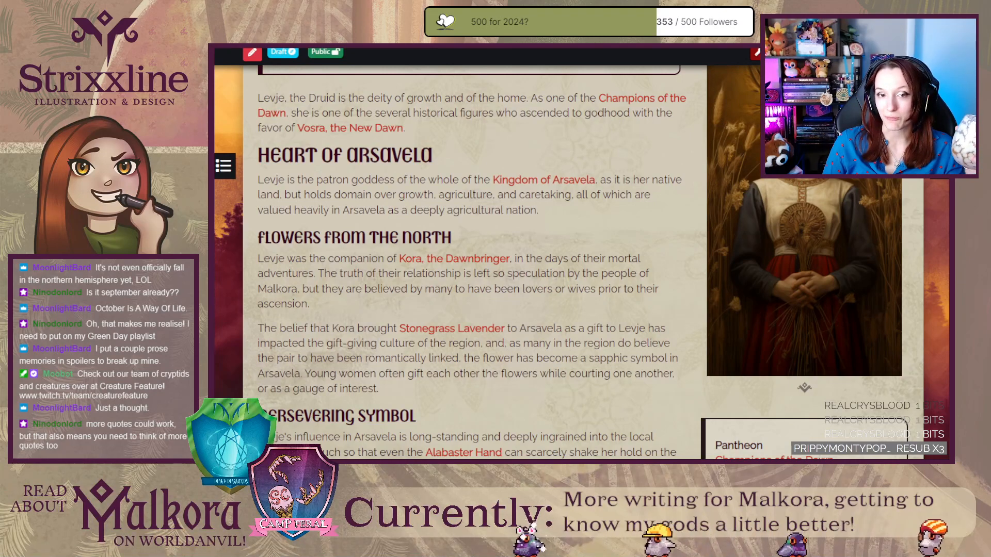
{"action": "scroll", "coordinate": [249, 289], "scroll_direction": "up", "scroll_amount": 5}
{"action": "scroll", "coordinate": [249, 290], "scroll_direction": "down", "scroll_amount": 2}
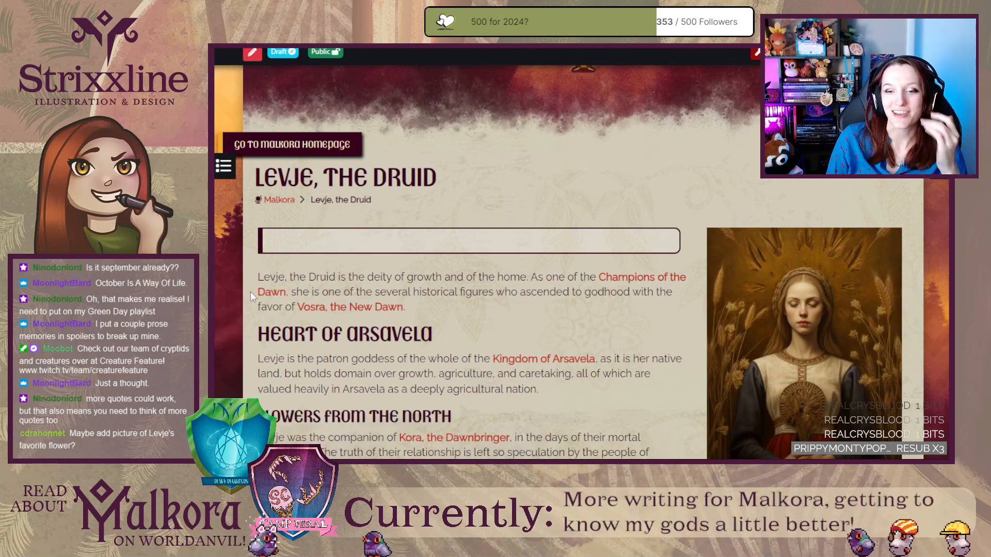
{"action": "scroll", "coordinate": [395, 330], "scroll_direction": "down", "scroll_amount": 7}
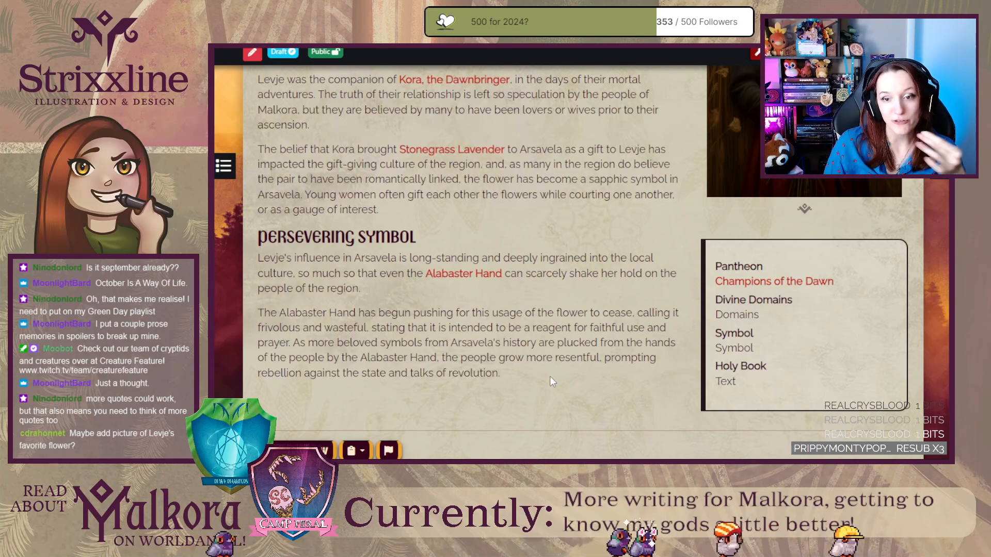
{"action": "scroll", "coordinate": [550, 378], "scroll_direction": "up", "scroll_amount": 5}
{"action": "scroll", "coordinate": [549, 380], "scroll_direction": "up", "scroll_amount": 1}
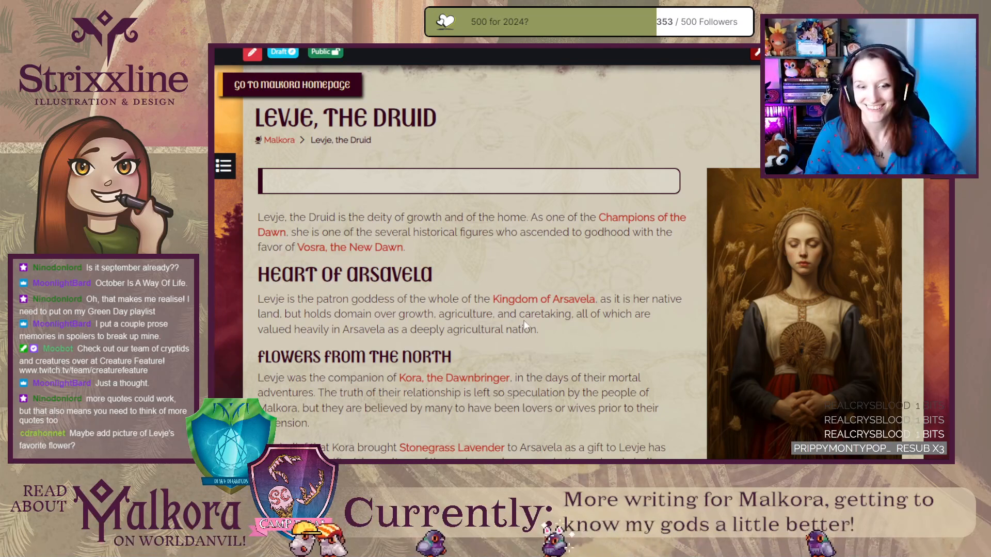
Return to the Levje article's editor and open its Author's Notes among the footer sections, at the end of the existing note.
{"action": "key", "text": "ctrl+shift+Tab"}
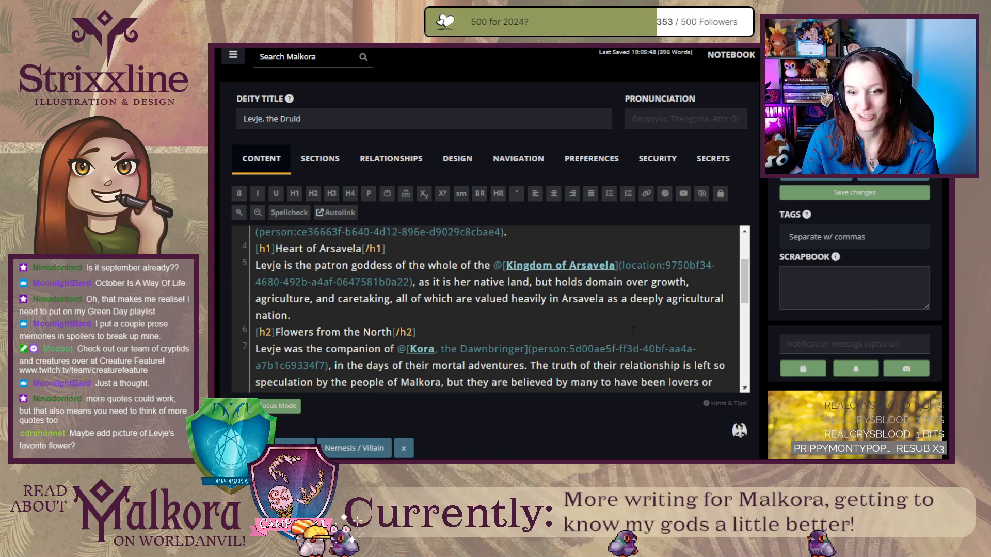
{"action": "left_click", "coordinate": [320, 156]}
{"action": "left_click", "coordinate": [409, 192]}
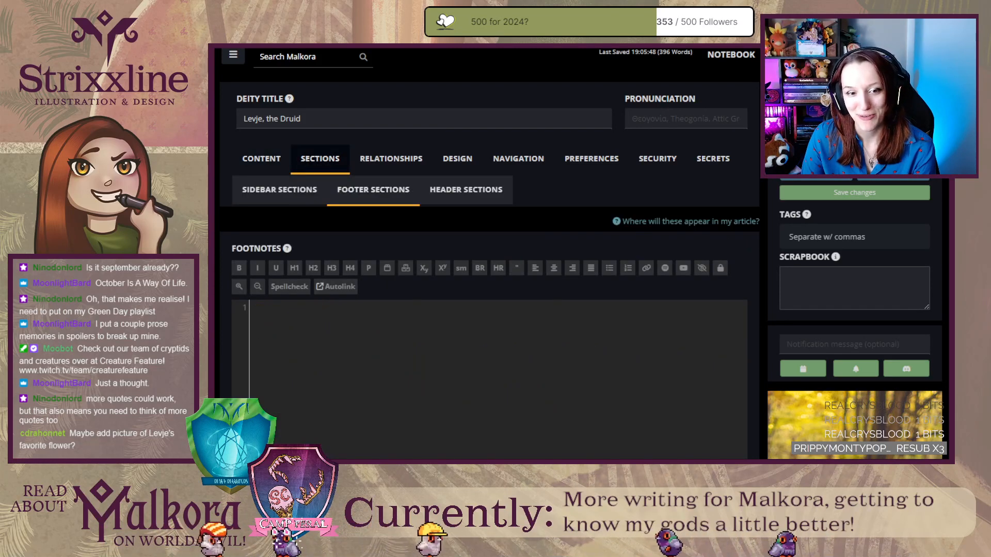
{"action": "scroll", "coordinate": [221, 335], "scroll_direction": "down", "scroll_amount": 5}
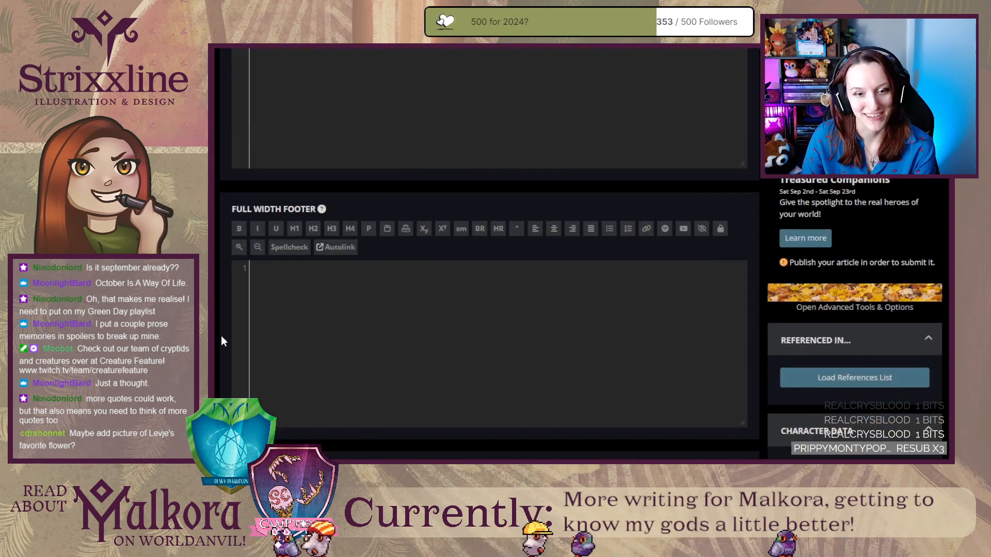
{"action": "scroll", "coordinate": [221, 336], "scroll_direction": "down", "scroll_amount": 5}
{"action": "left_click", "coordinate": [722, 297]}
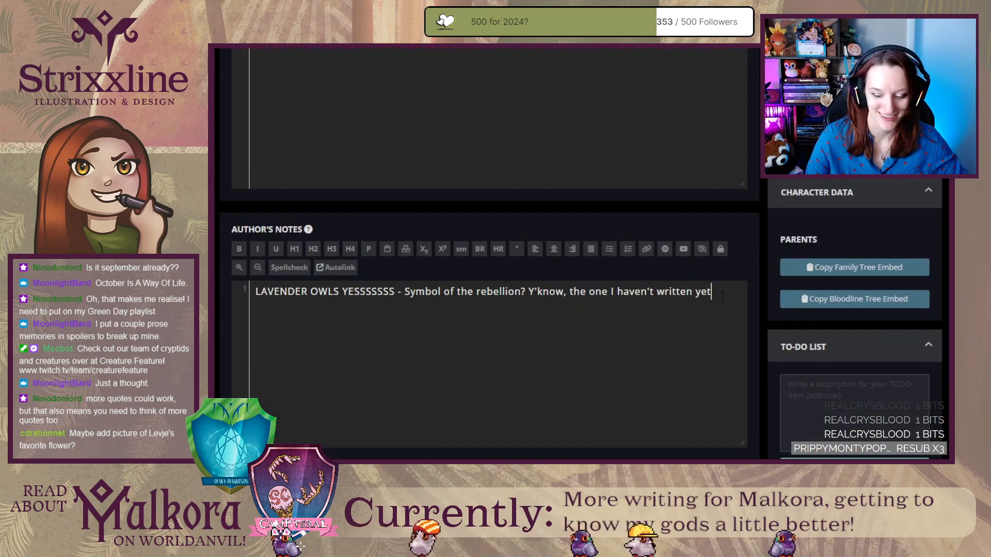
Start a separate paragraph below the existing note reading "Things I'd like to work on: Holy symbol for the goddess, imagery of".
{"action": "key", "text": "Return"}
{"action": "key", "text": "Return"}
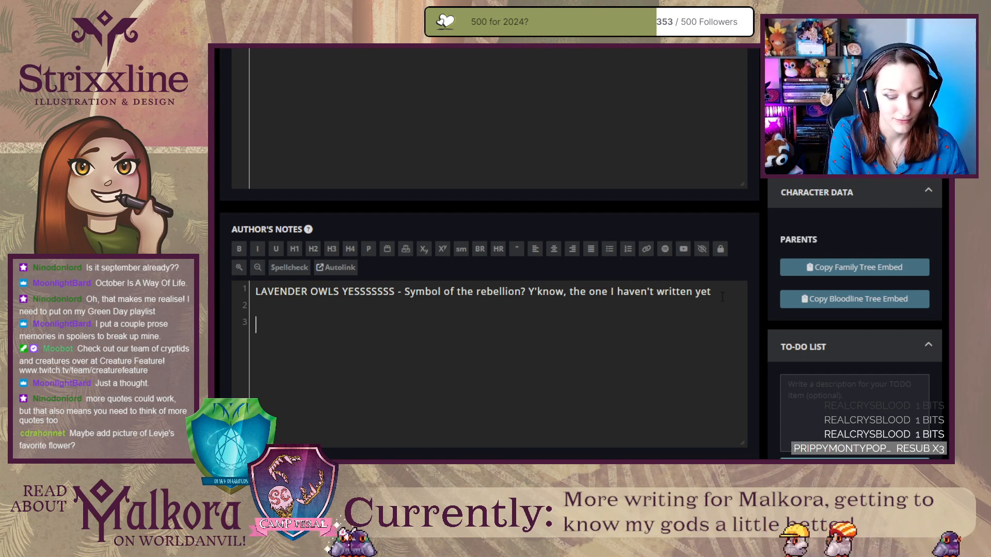
{"action": "type", "text": "Thing"}
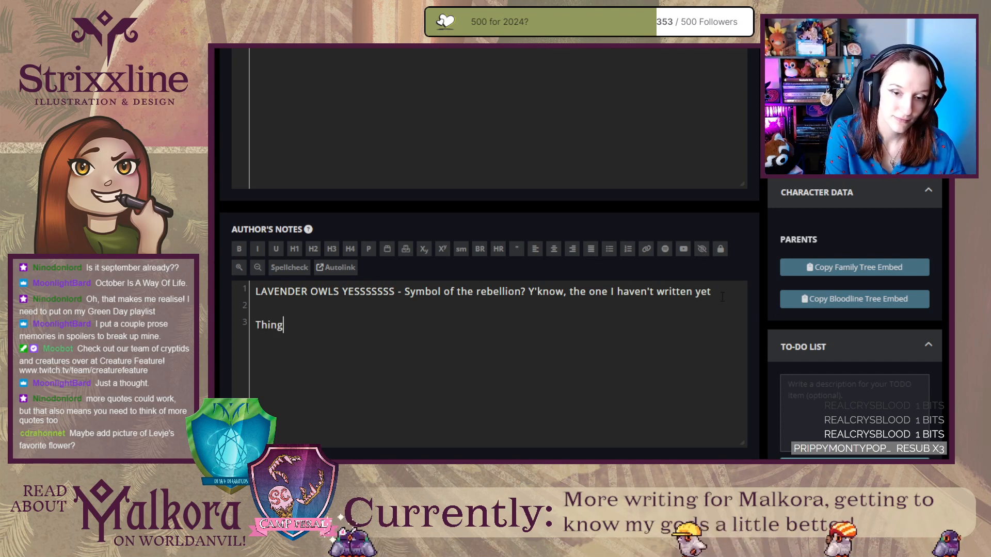
{"action": "type", "text": "s I'd like"}
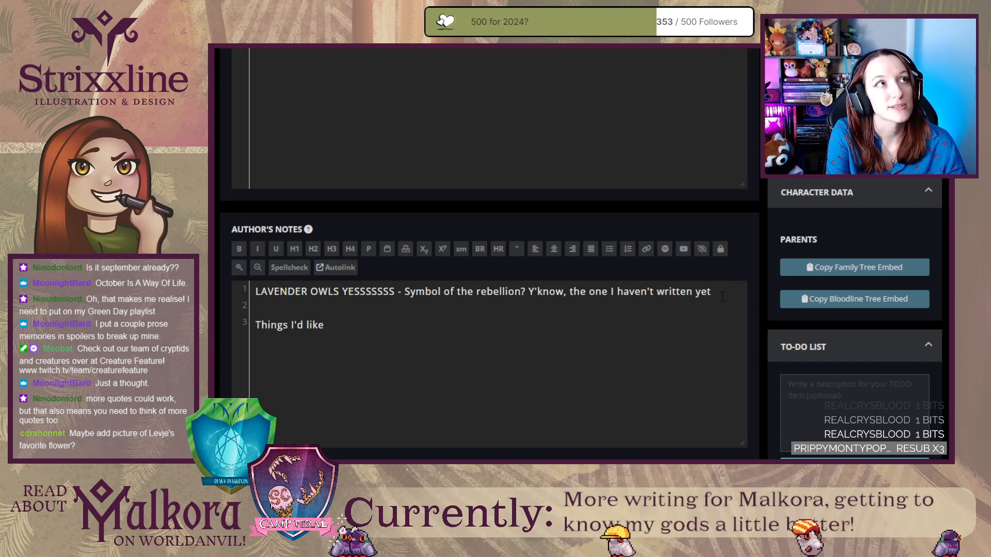
{"action": "type", "text": " t"}
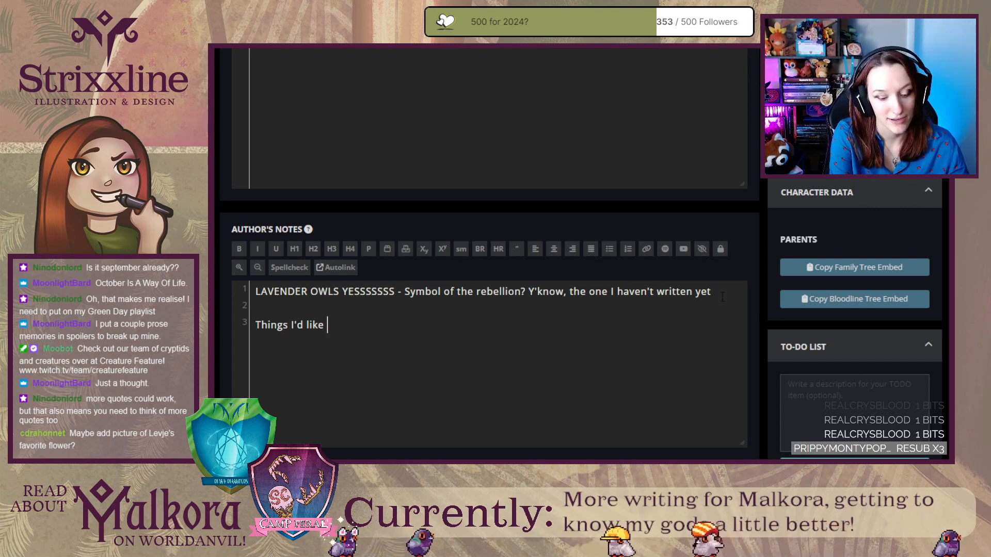
{"action": "type", "text": "o work on: "}
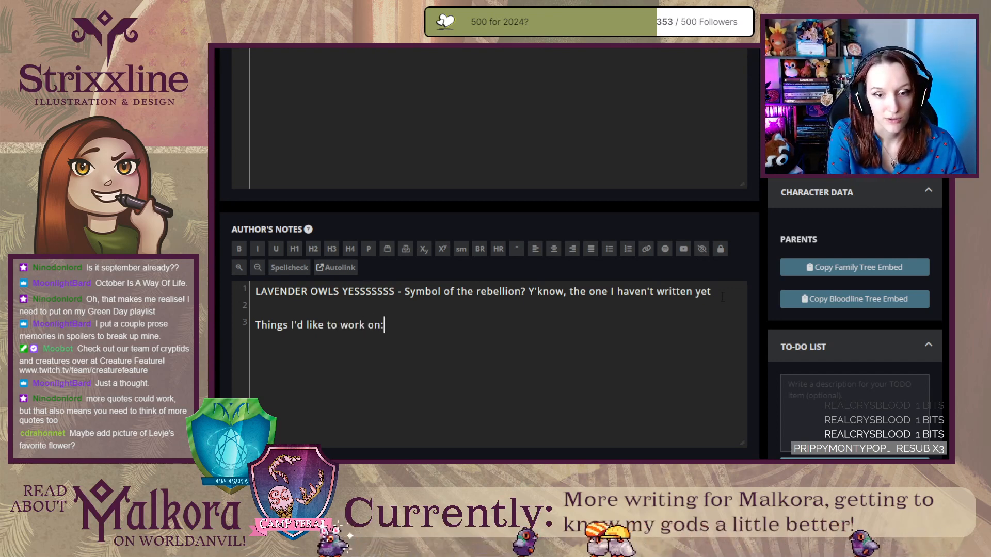
{"action": "type", "text": "Holy "}
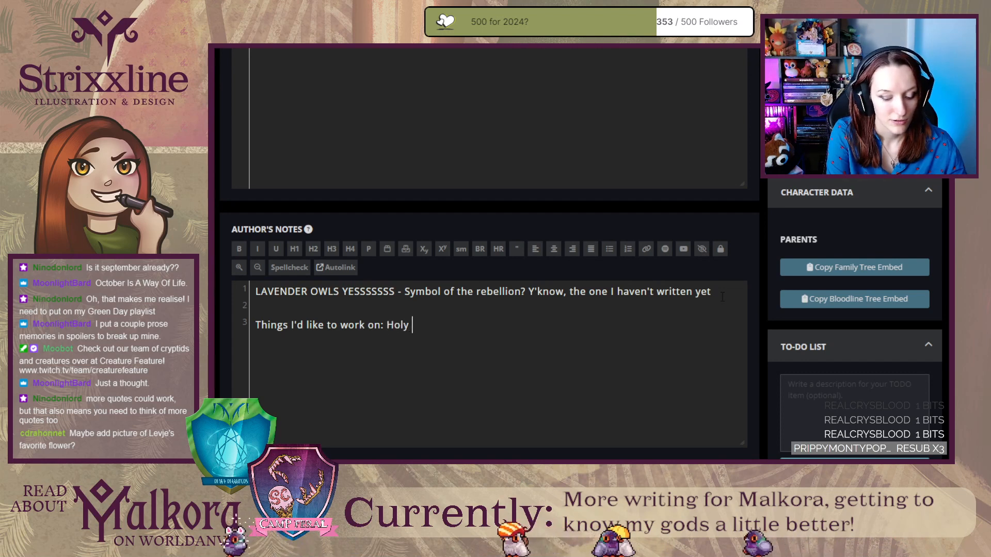
{"action": "type", "text": "symbol for the goddess, imagery of s"}
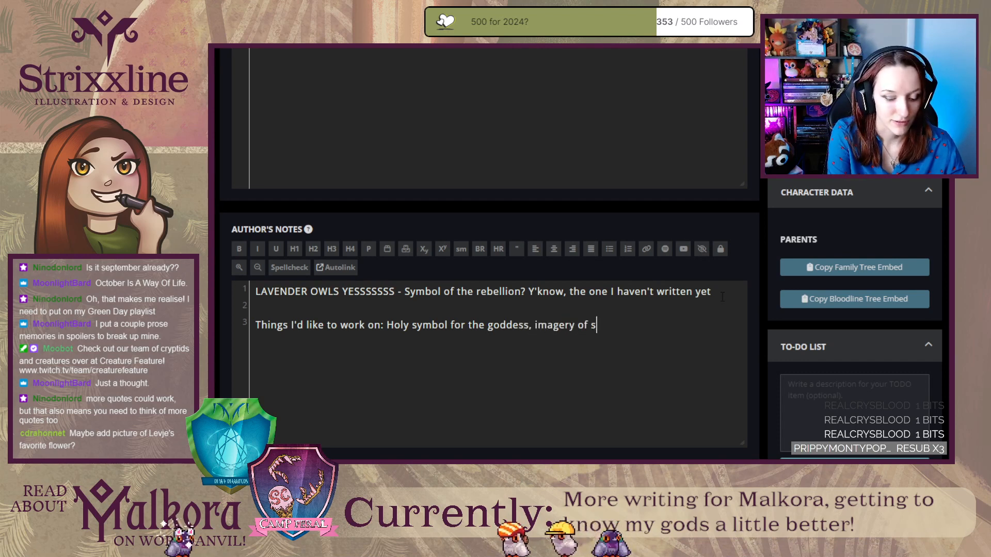
Complete the work list in the author's notes with "stonegrass lavender, dual imagery for Levje and Kora together.".
{"action": "key", "text": "BackSpace"}
{"action": "key", "text": "BackSpace"}
{"action": "type", "text": "toneg"}
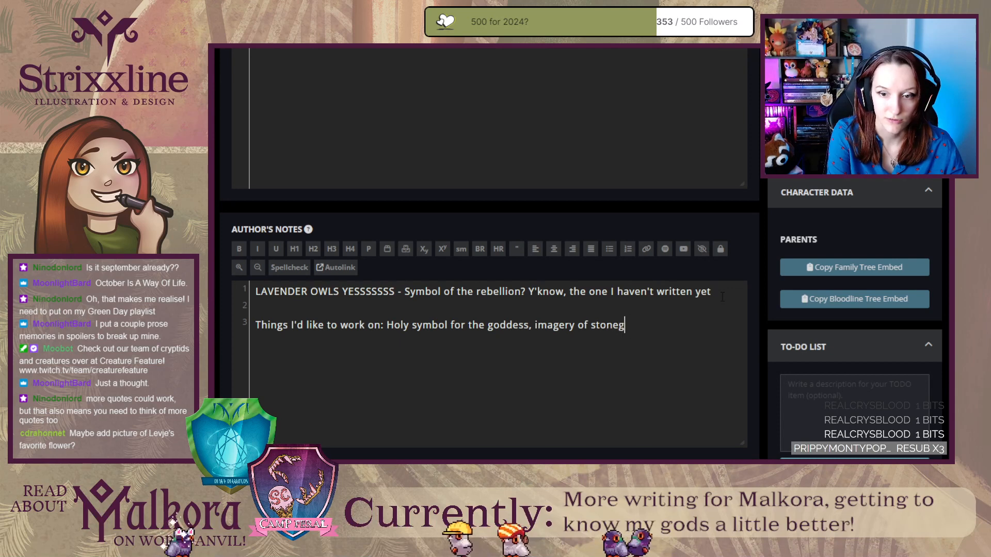
{"action": "type", "text": "rass lavender"}
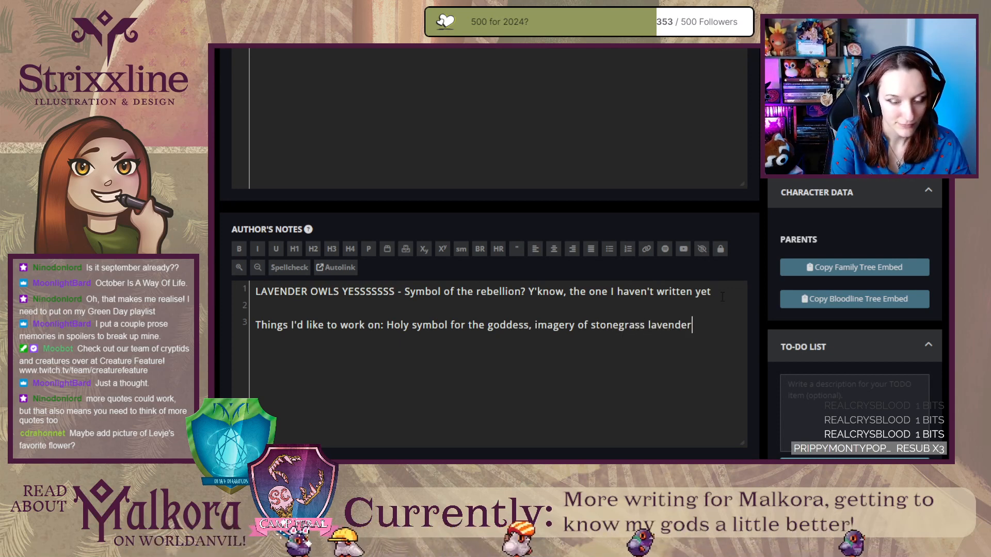
{"action": "type", "text": ","}
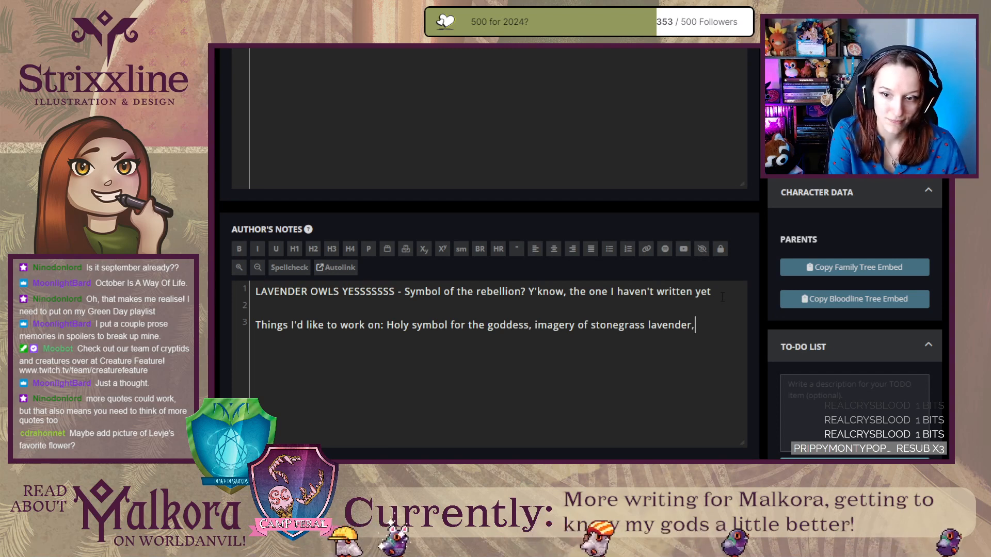
{"action": "type", "text": " dual imagery of"}
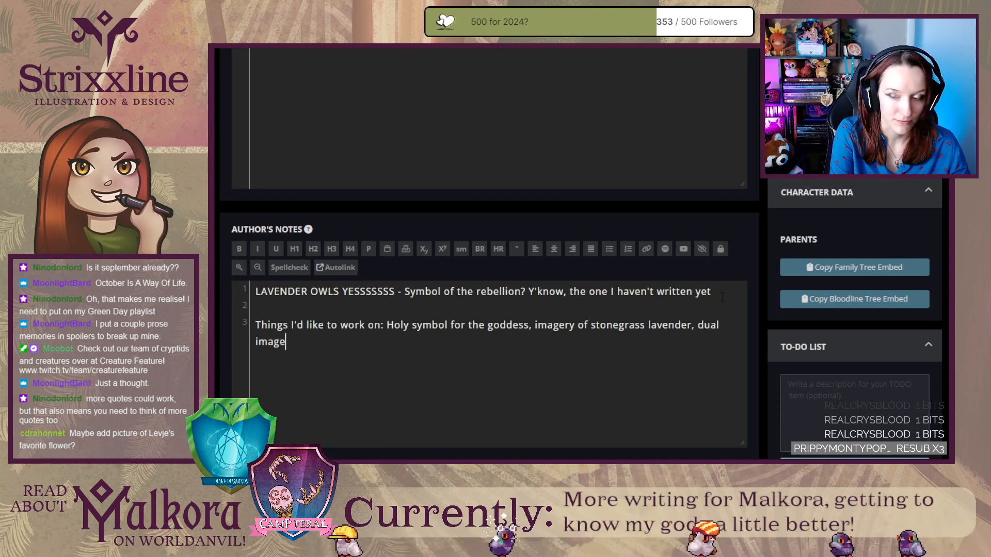
{"action": "key", "text": "BackSpace"}
{"action": "key", "text": "BackSpace"}
{"action": "key", "text": "BackSpace"}
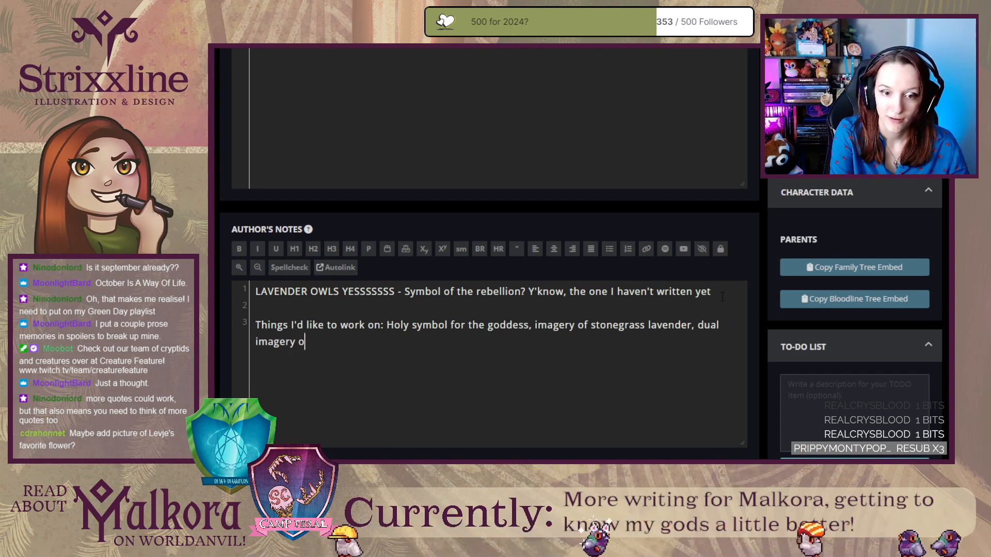
{"action": "type", "text": "for Levj"}
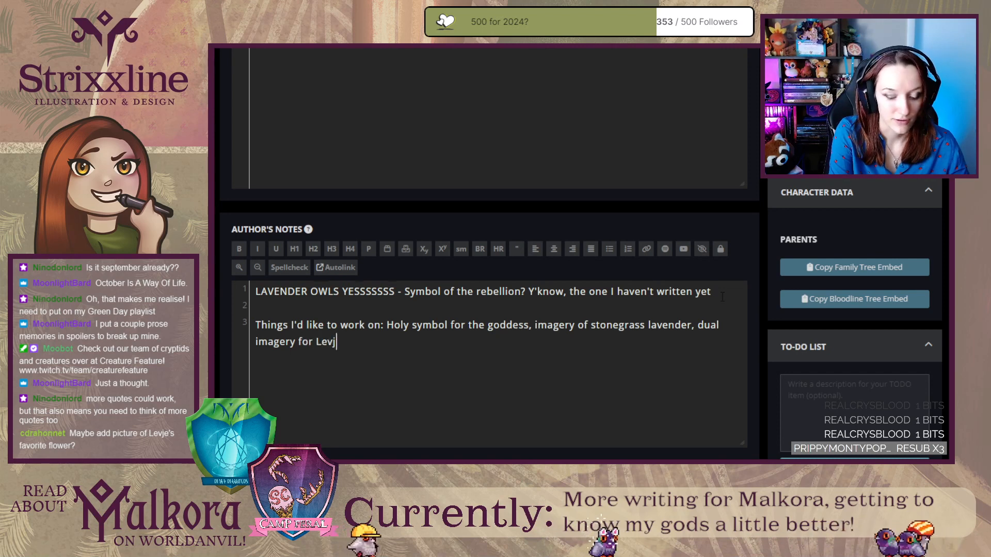
{"action": "type", "text": "e and Kora together."}
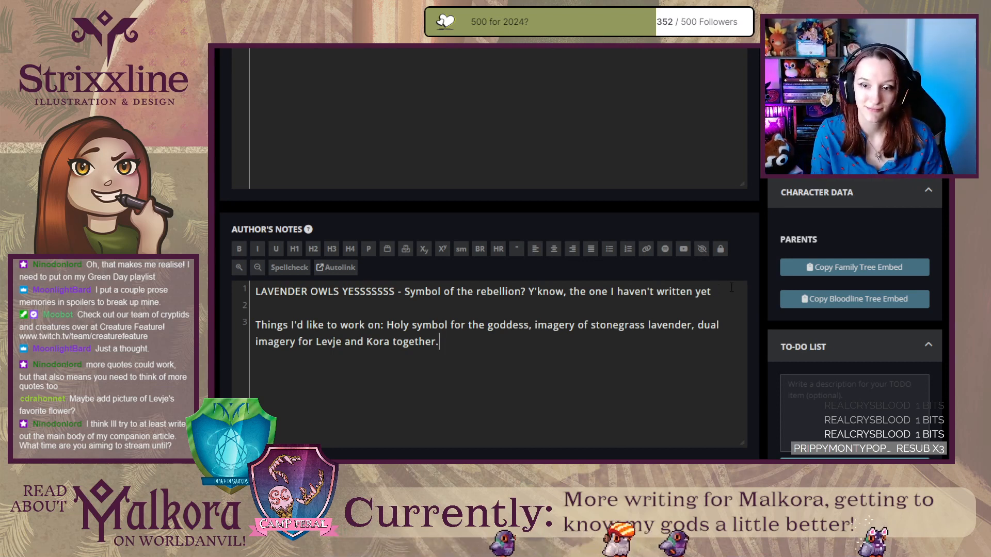
Move the "LAVENDER OWLS YESSSSSSS" note to the end of the work list in the author's notes, removing the blank lines above the list.
{"action": "left_click_drag", "start_coordinate": [724, 288], "coordinate": [256, 290]}
{"action": "key", "text": "ctrl+c"}
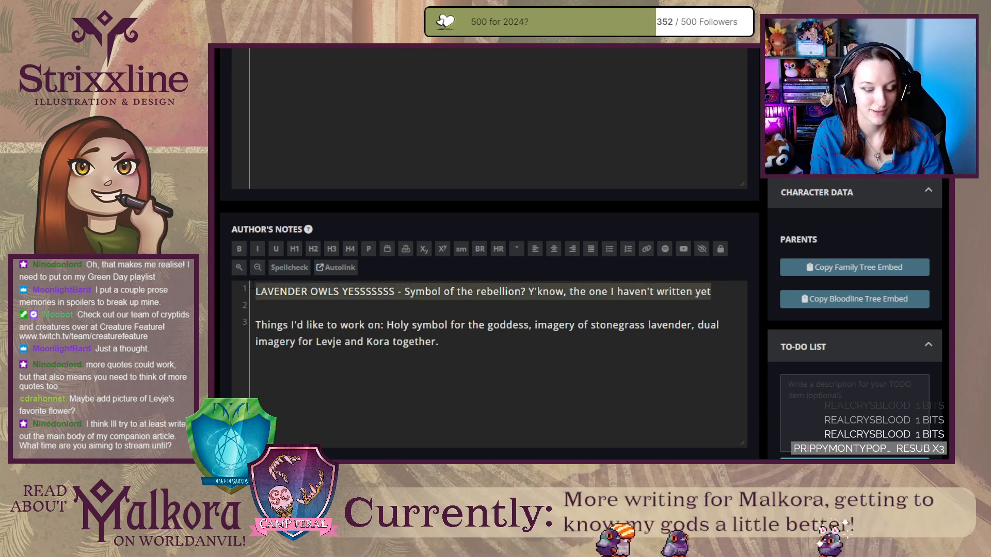
{"action": "key", "text": "BackSpace"}
{"action": "key", "text": "Delete"}
{"action": "key", "text": "Delete"}
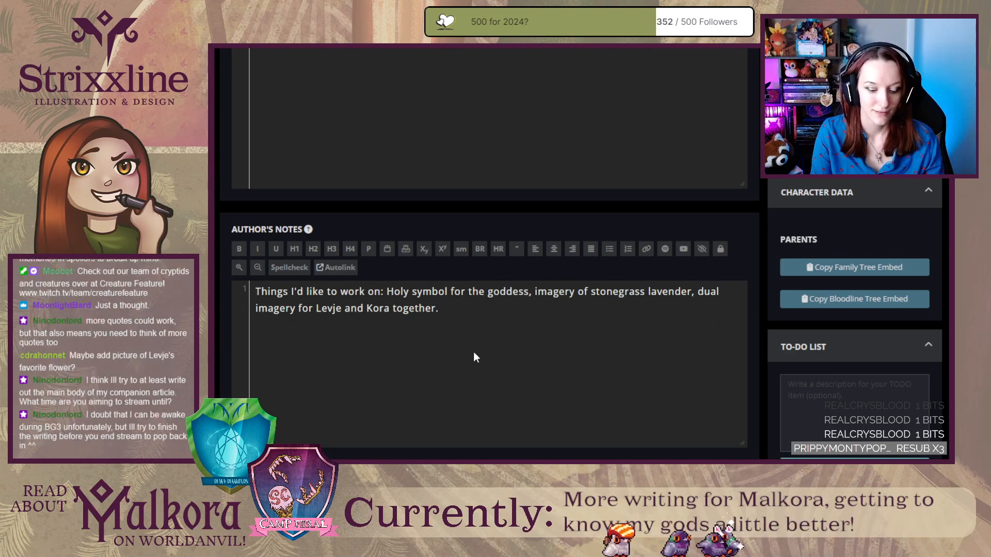
{"action": "key", "text": "ctrl+v"}
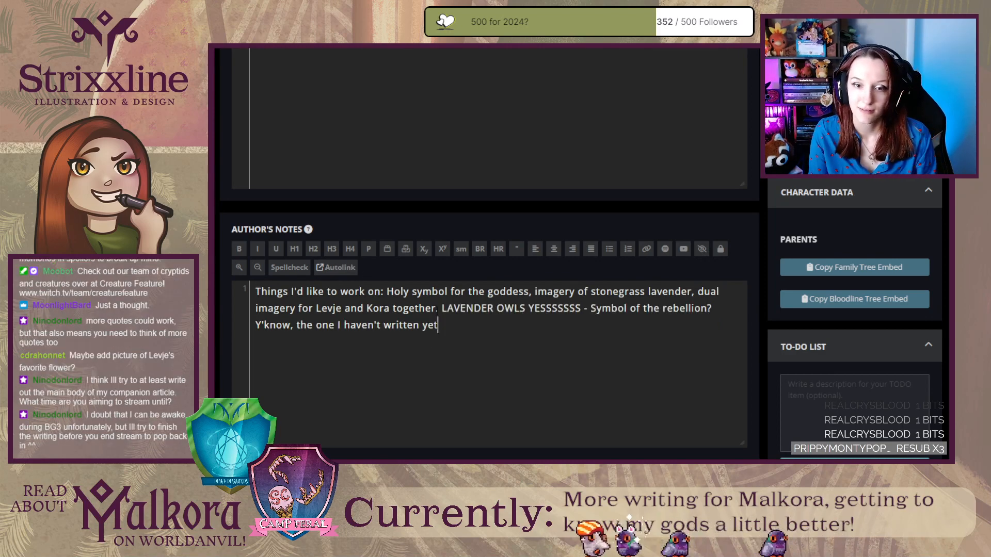
Insert a parenthesised thank-you naming the idea's contributor after "LAVENDER OWLS YESSSSSSS" in the author's notes.
{"action": "key", "text": "Up"}
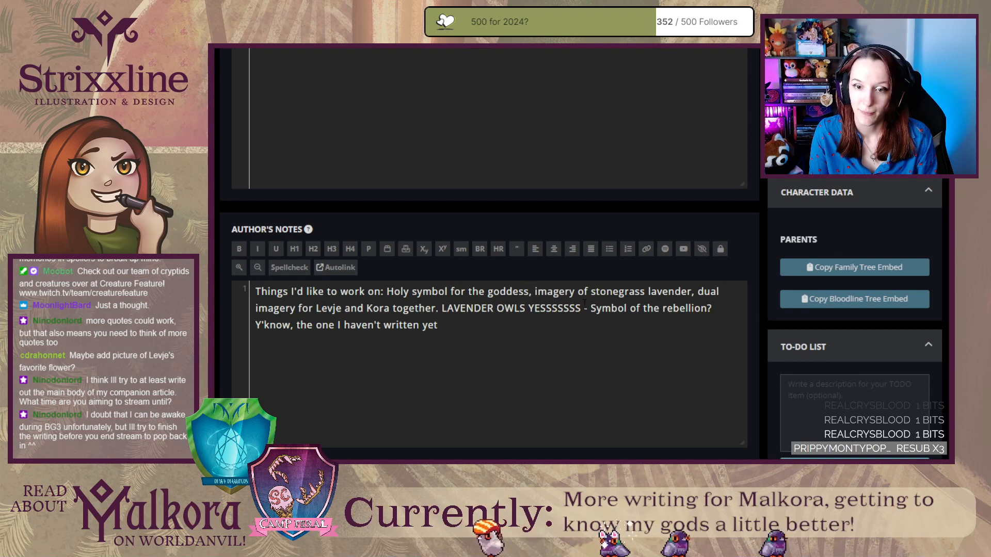
{"action": "type", "text": "(Thank"}
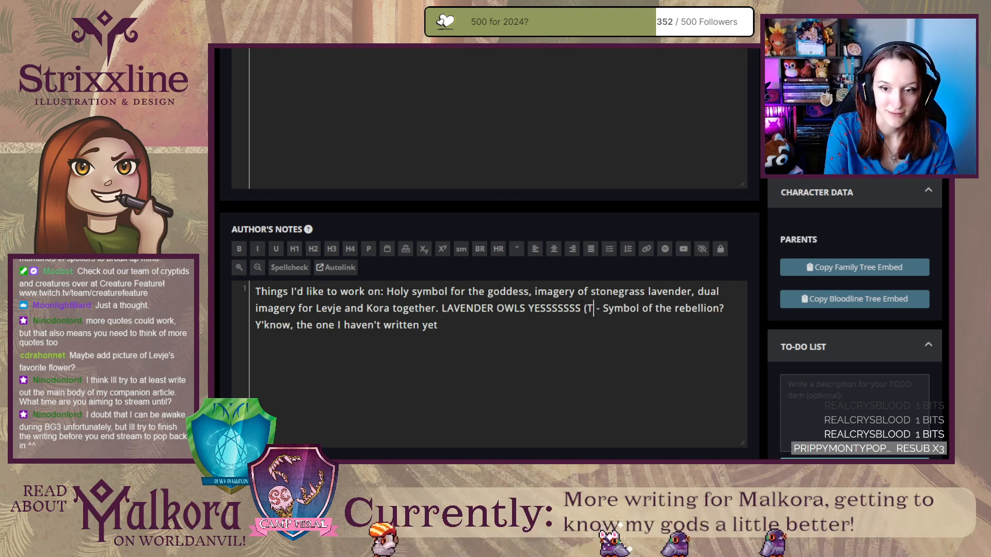
{"action": "type", "text": " you Mochi)"}
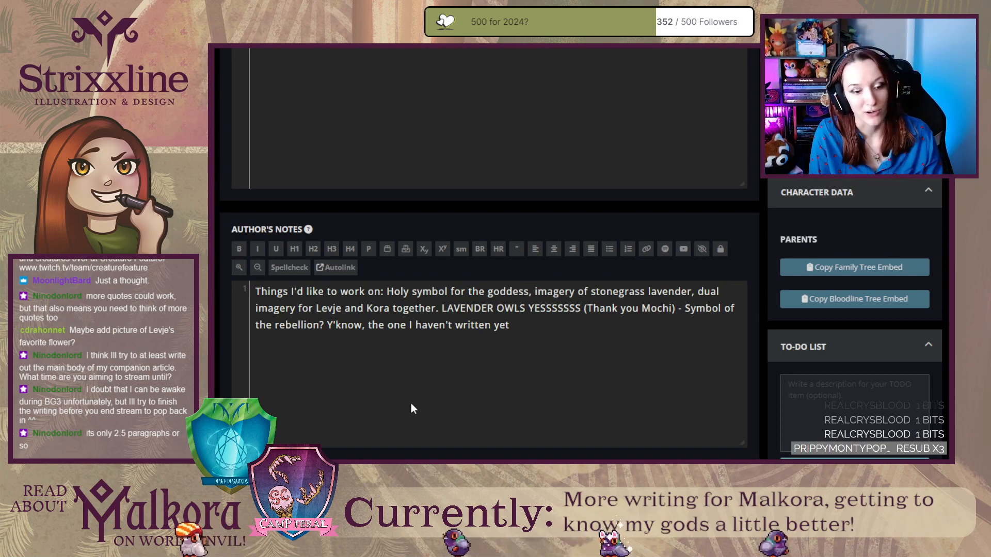
Return to the article's main content, enlarge its text editor and review the text from the quote to the Persevering Symbol section.
{"action": "scroll", "coordinate": [421, 195], "scroll_direction": "up", "scroll_amount": 8}
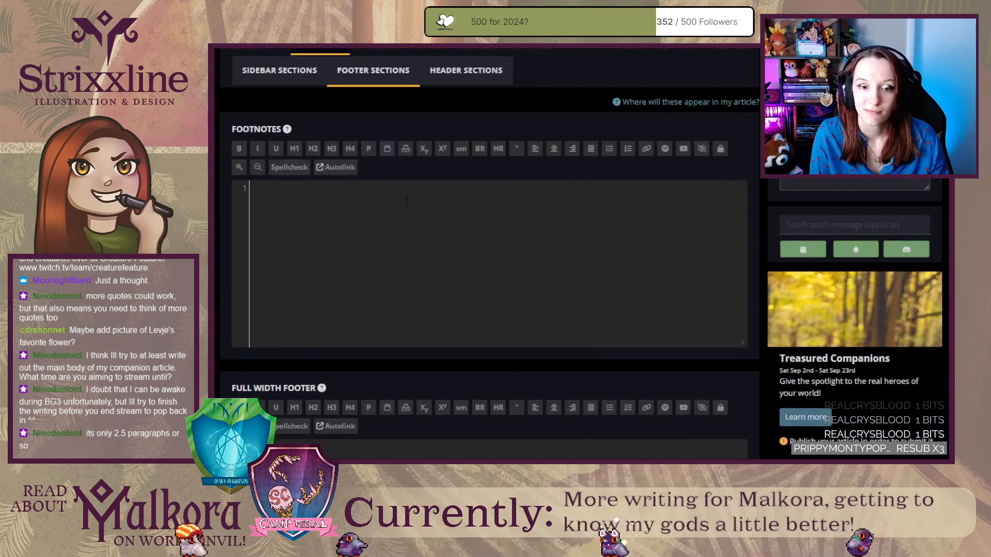
{"action": "scroll", "coordinate": [278, 137], "scroll_direction": "up", "scroll_amount": 3}
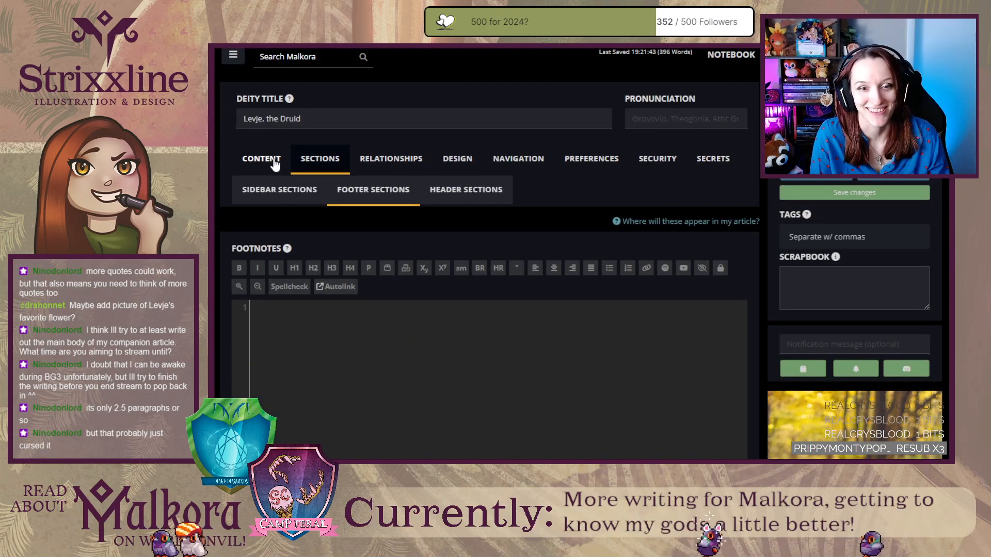
{"action": "left_click", "coordinate": [261, 159]}
{"action": "left_click_drag", "start_coordinate": [753, 386], "coordinate": [765, 457]}
{"action": "scroll", "coordinate": [765, 458], "scroll_direction": "down", "scroll_amount": 2}
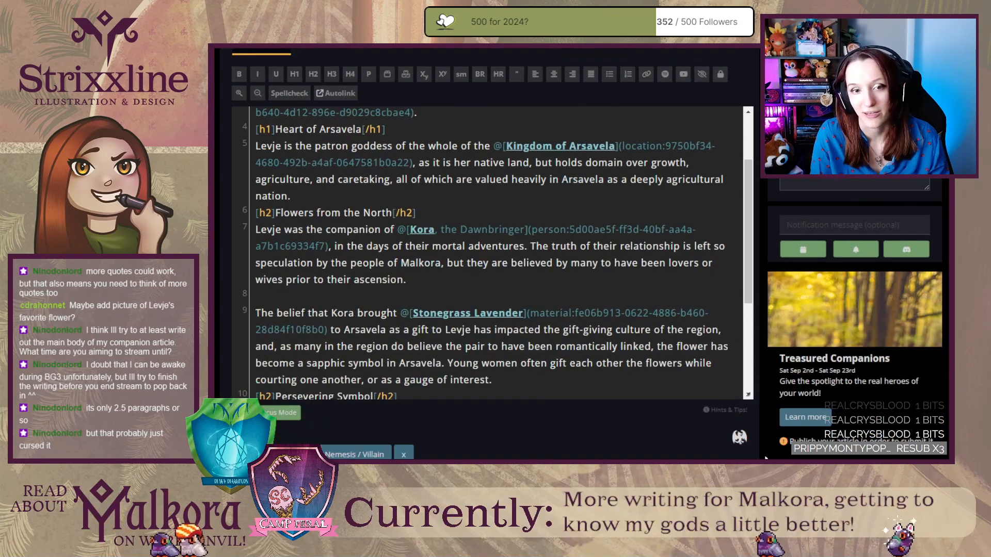
{"action": "left_click_drag", "start_coordinate": [743, 388], "coordinate": [744, 436]}
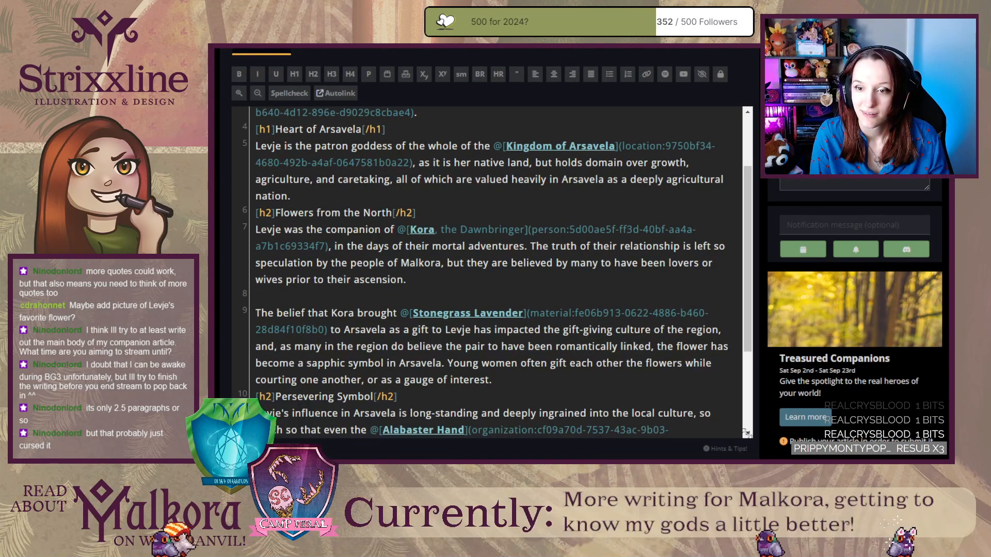
{"action": "scroll", "coordinate": [744, 436], "scroll_direction": "up", "scroll_amount": 3}
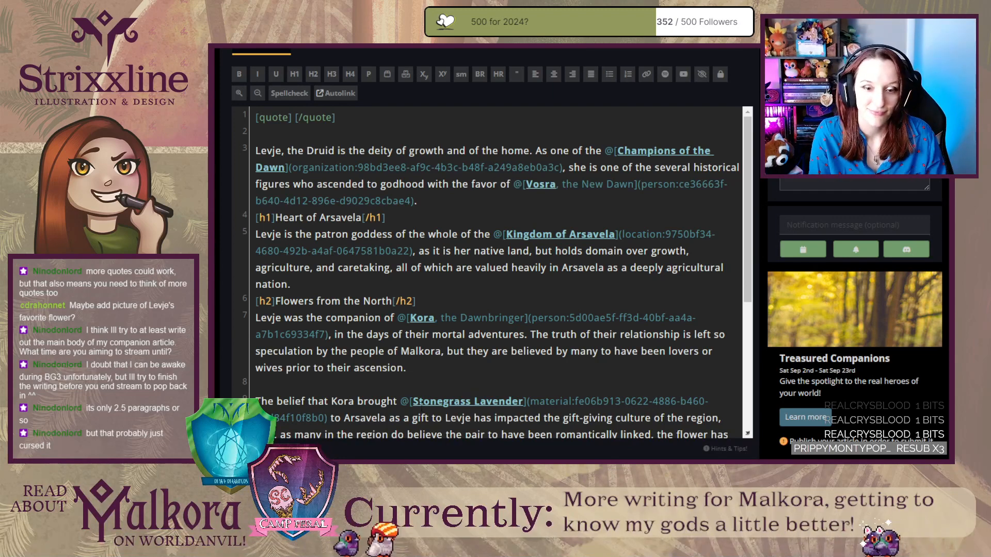
{"action": "scroll", "coordinate": [438, 424], "scroll_direction": "down", "scroll_amount": 1}
{"action": "scroll", "coordinate": [437, 295], "scroll_direction": "down", "scroll_amount": 2}
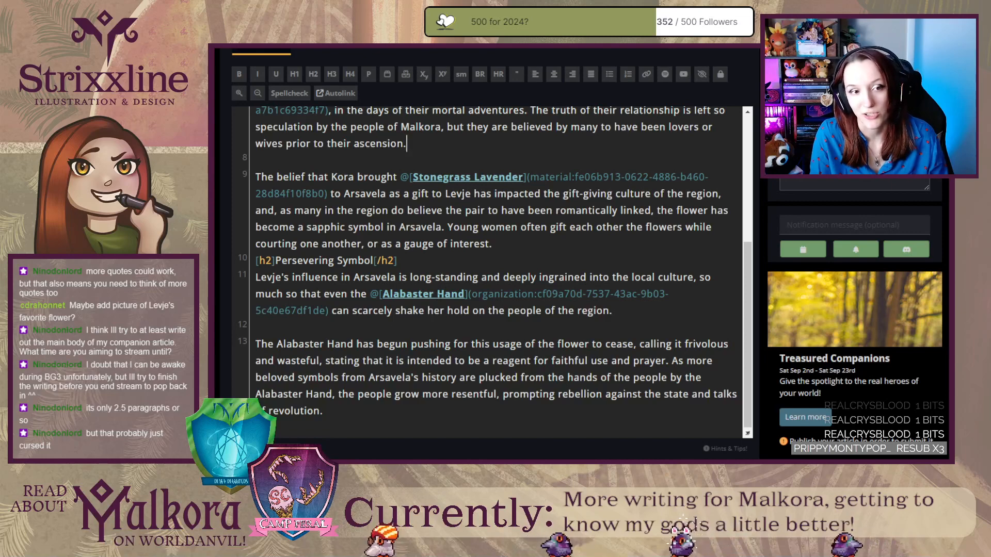
Switch to the published view of Levje, the Druid and review the page from its introduction to the author's notes.
{"action": "left_click", "coordinate": [407, 144]}
{"action": "left_click", "coordinate": [352, 50]}
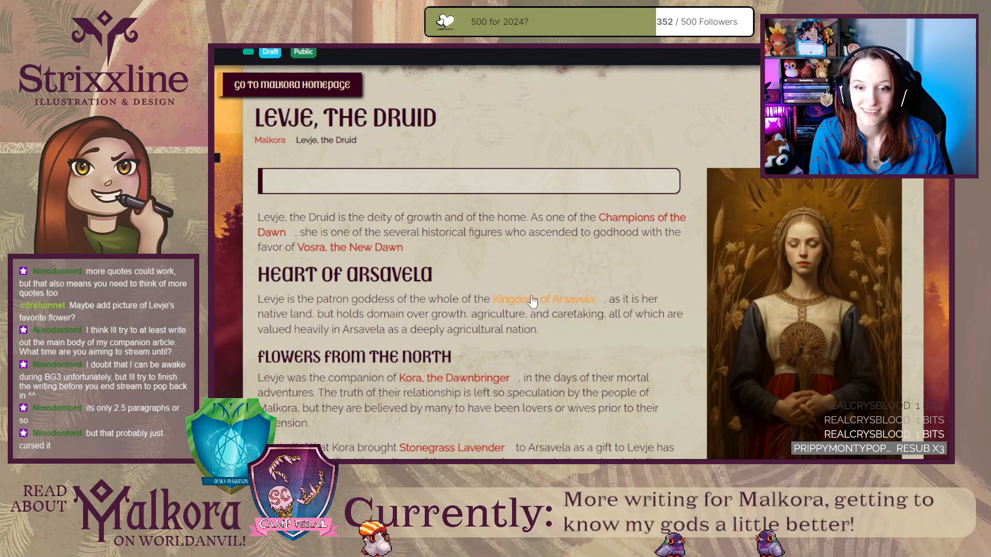
{"action": "scroll", "coordinate": [538, 300], "scroll_direction": "down", "scroll_amount": 15}
{"action": "scroll", "coordinate": [539, 295], "scroll_direction": "down", "scroll_amount": 3}
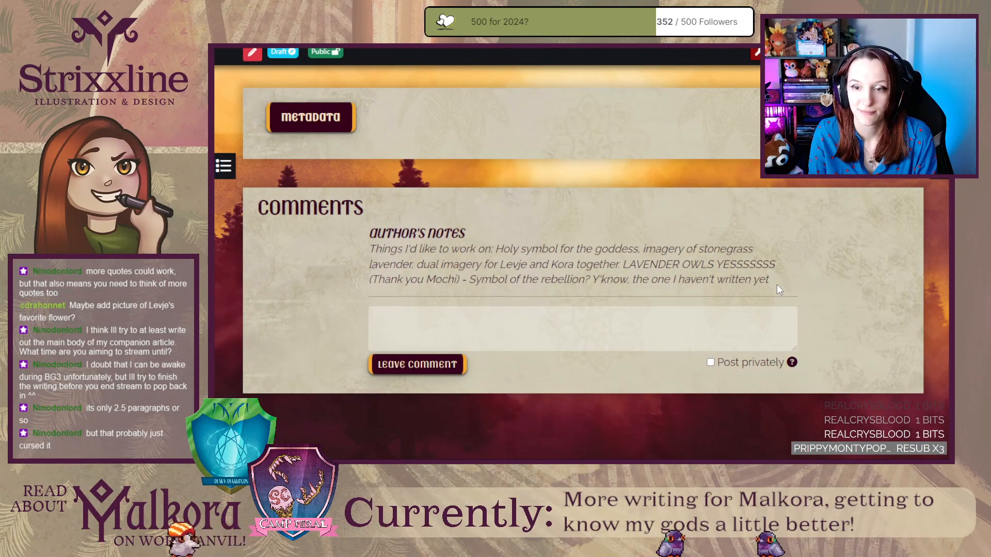
{"action": "scroll", "coordinate": [523, 273], "scroll_direction": "up", "scroll_amount": 5}
{"action": "scroll", "coordinate": [523, 274], "scroll_direction": "up", "scroll_amount": 8}
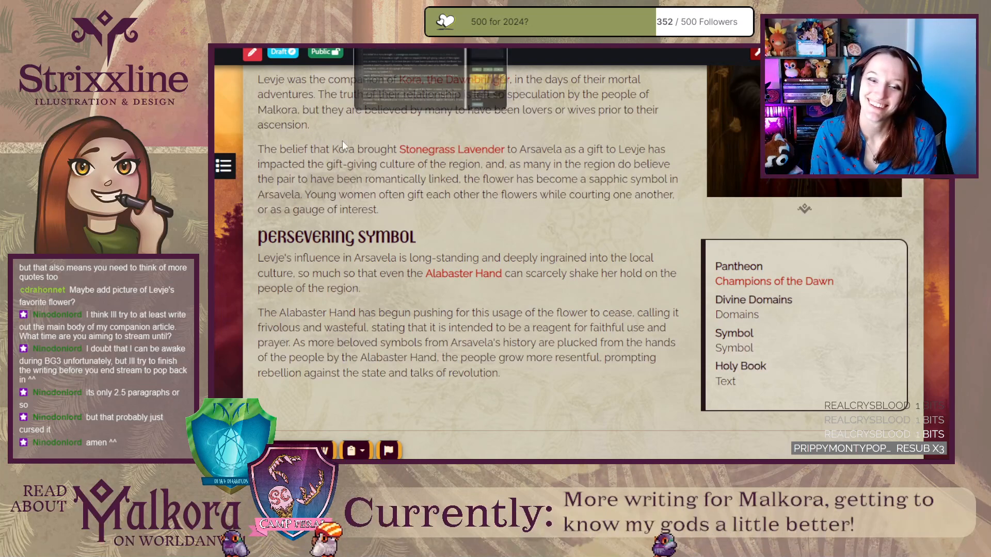
{"action": "scroll", "coordinate": [255, 238], "scroll_direction": "up", "scroll_amount": 5}
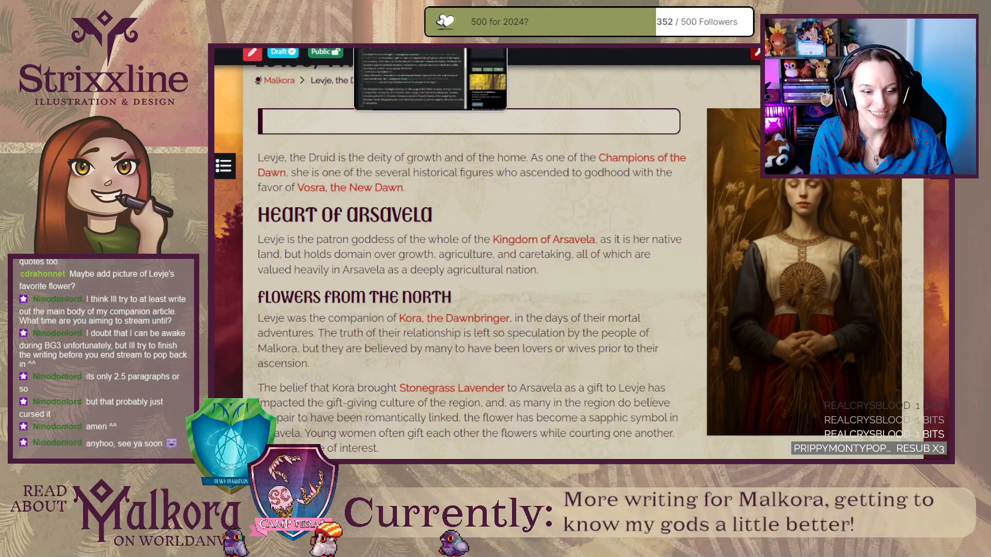
Go to Malkora's article list and look through the recently updated articles down to the Herbarium entries.
{"action": "left_click", "coordinate": [408, 49]}
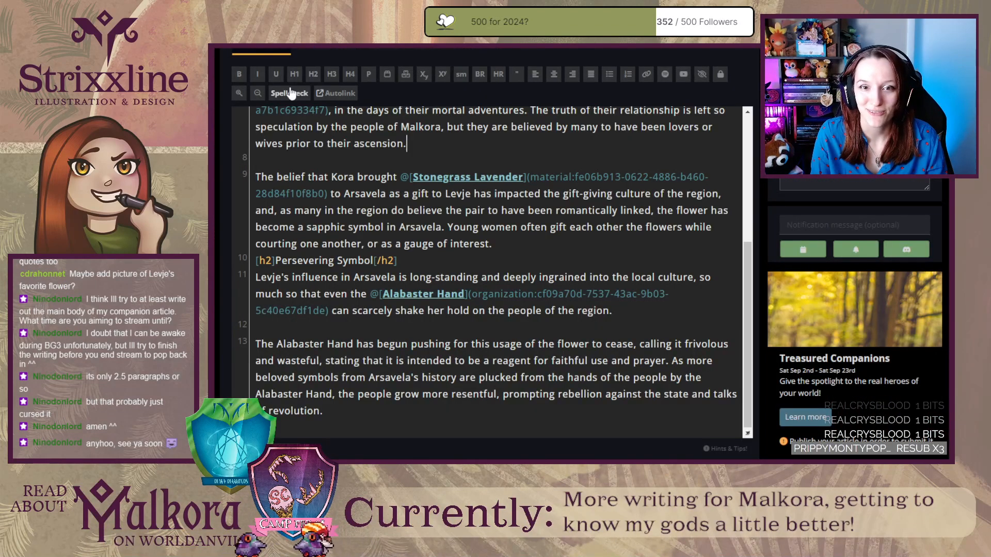
{"action": "left_click", "coordinate": [382, 49]}
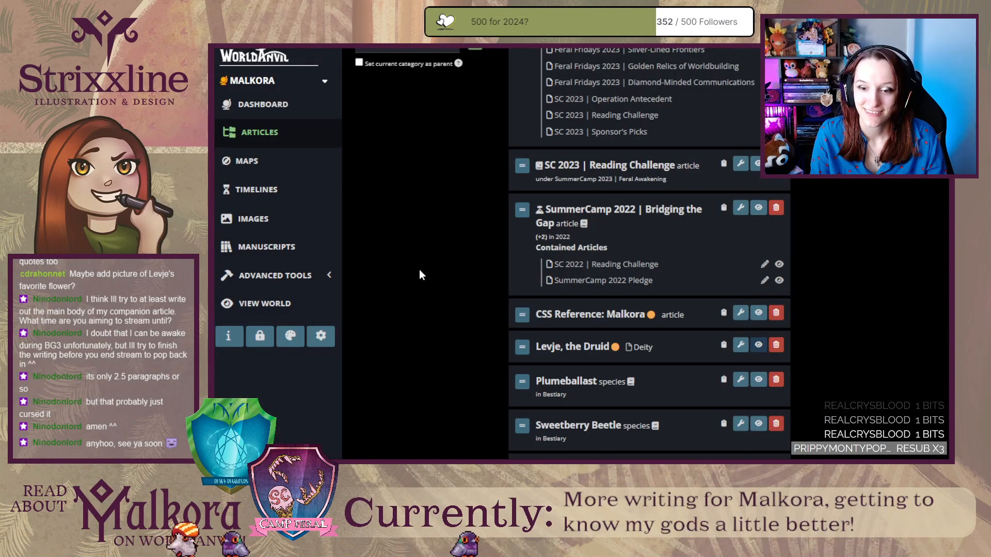
{"action": "scroll", "coordinate": [419, 270], "scroll_direction": "down", "scroll_amount": 3}
{"action": "scroll", "coordinate": [419, 268], "scroll_direction": "up", "scroll_amount": 5}
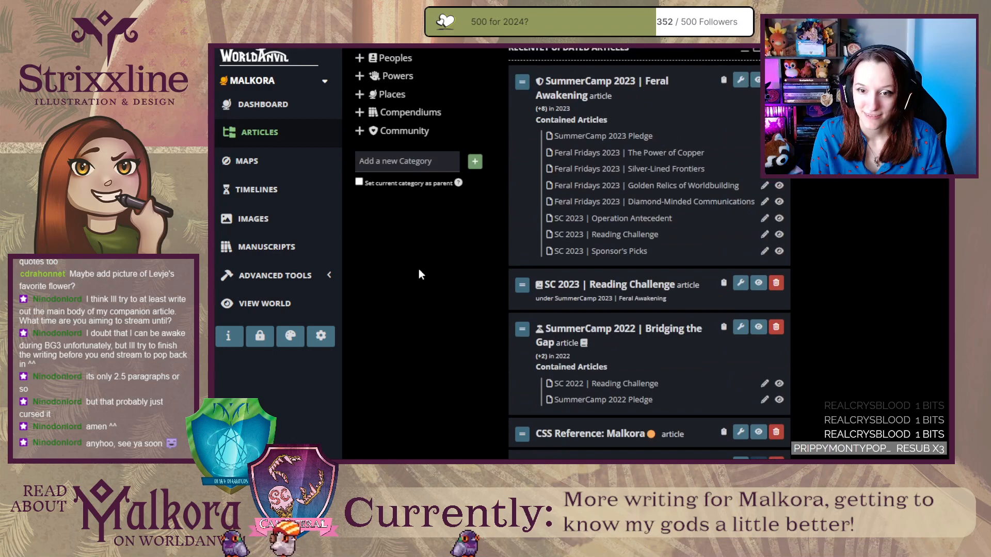
{"action": "scroll", "coordinate": [419, 275], "scroll_direction": "up", "scroll_amount": 3}
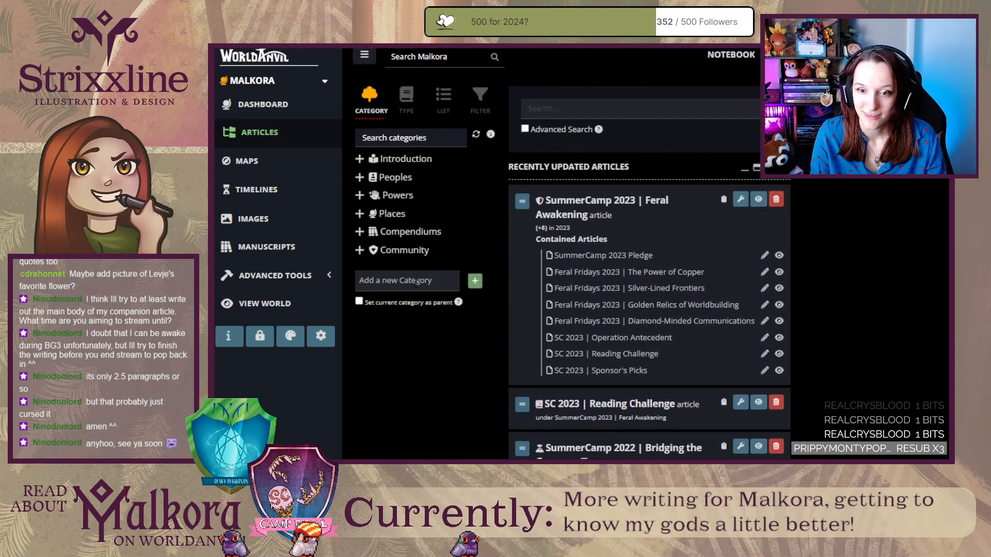
{"action": "scroll", "coordinate": [435, 365], "scroll_direction": "down", "scroll_amount": 10}
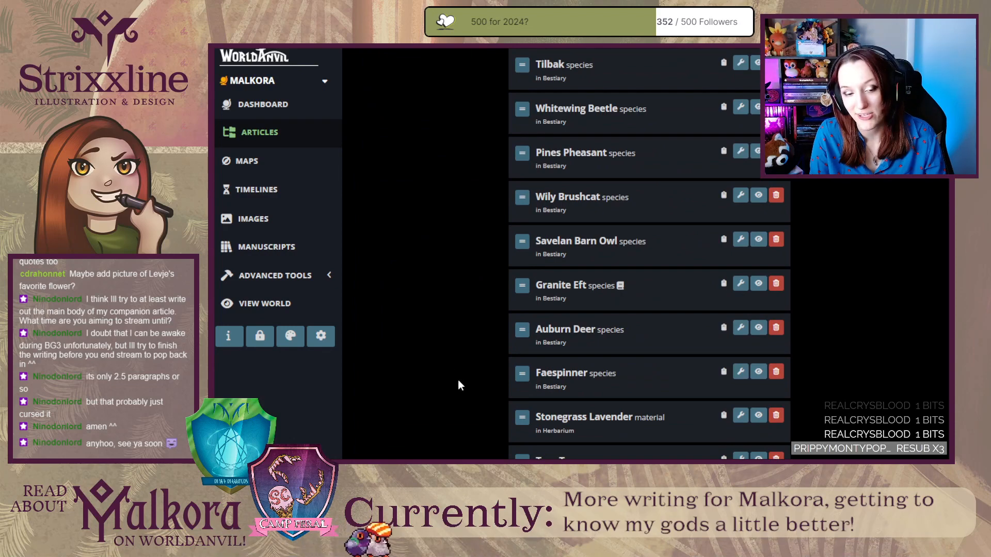
{"action": "scroll", "coordinate": [483, 383], "scroll_direction": "up", "scroll_amount": 5}
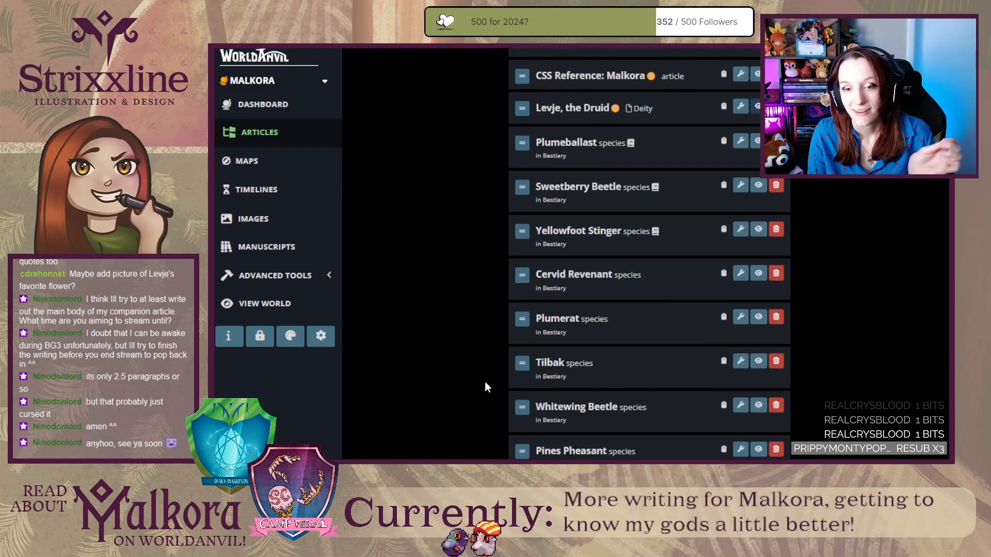
{"action": "scroll", "coordinate": [488, 391], "scroll_direction": "down", "scroll_amount": 5}
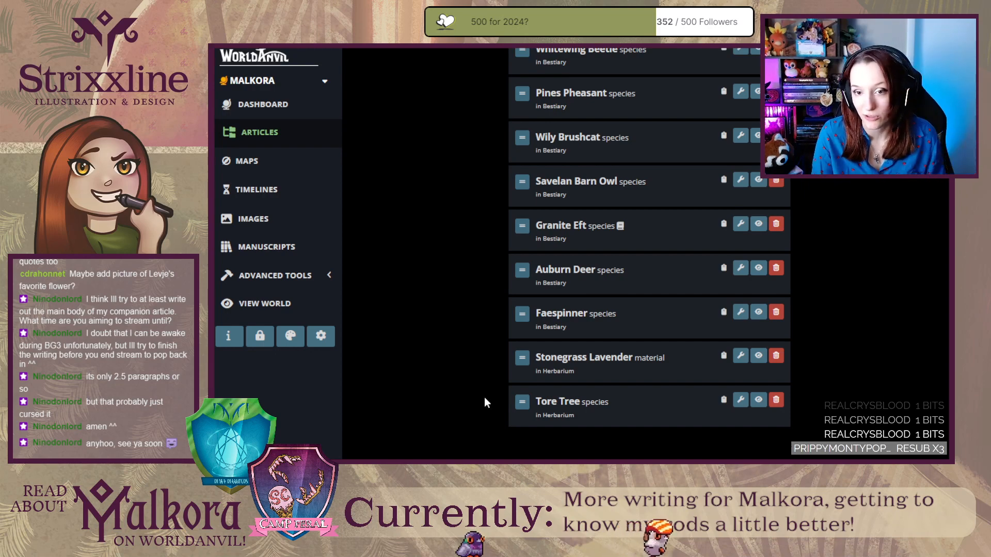
{"action": "scroll", "coordinate": [485, 402], "scroll_direction": "up", "scroll_amount": 3}
{"action": "scroll", "coordinate": [485, 408], "scroll_direction": "up", "scroll_amount": 10}
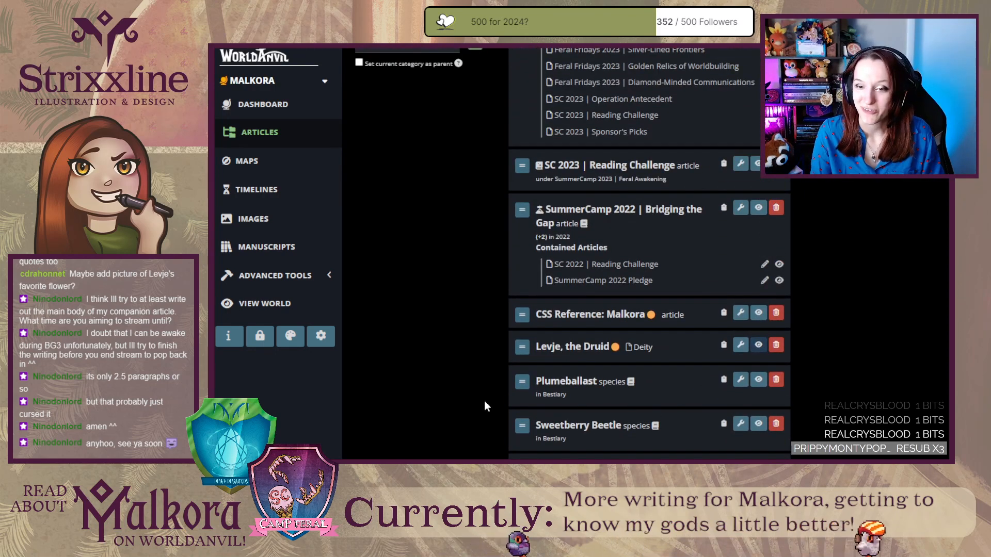
Open the CSS Reference: Malkora article for viewing and examine its heading styles, BBCode elements and custom containers.
{"action": "scroll", "coordinate": [485, 405], "scroll_direction": "up", "scroll_amount": 3}
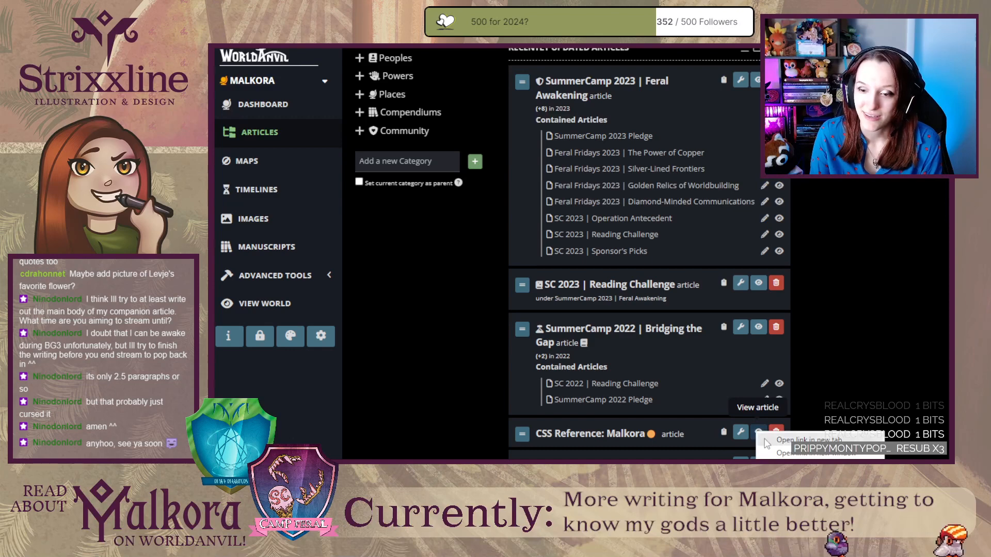
{"action": "left_click", "coordinate": [758, 435]}
{"action": "scroll", "coordinate": [258, 288], "scroll_direction": "down", "scroll_amount": 5}
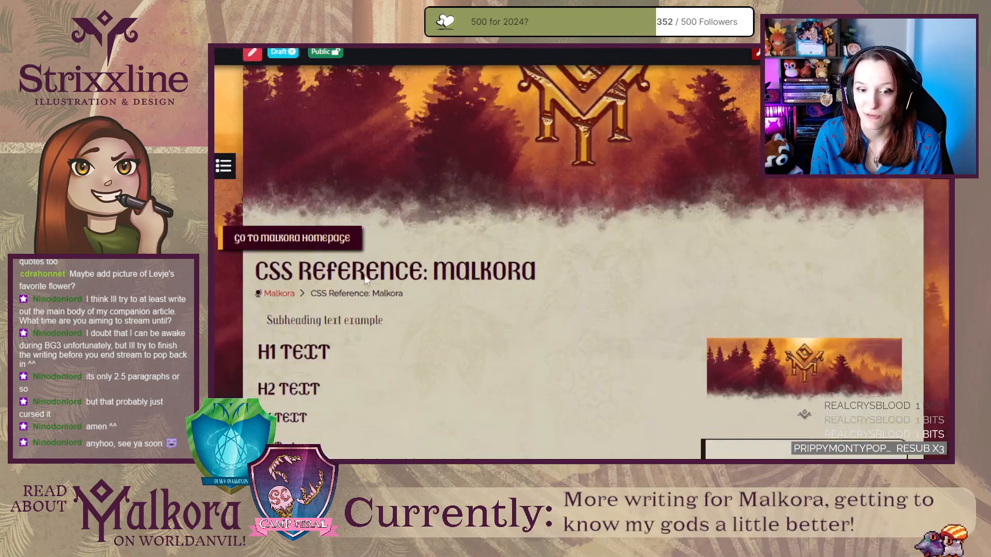
{"action": "scroll", "coordinate": [257, 287], "scroll_direction": "up", "scroll_amount": 4}
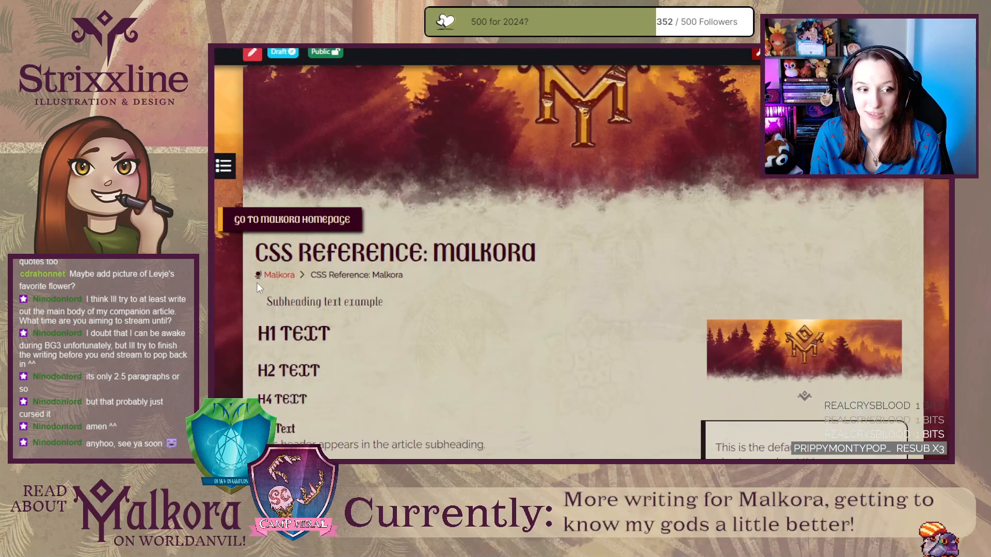
{"action": "scroll", "coordinate": [257, 287], "scroll_direction": "down", "scroll_amount": 5}
{"action": "scroll", "coordinate": [257, 287], "scroll_direction": "down", "scroll_amount": 10}
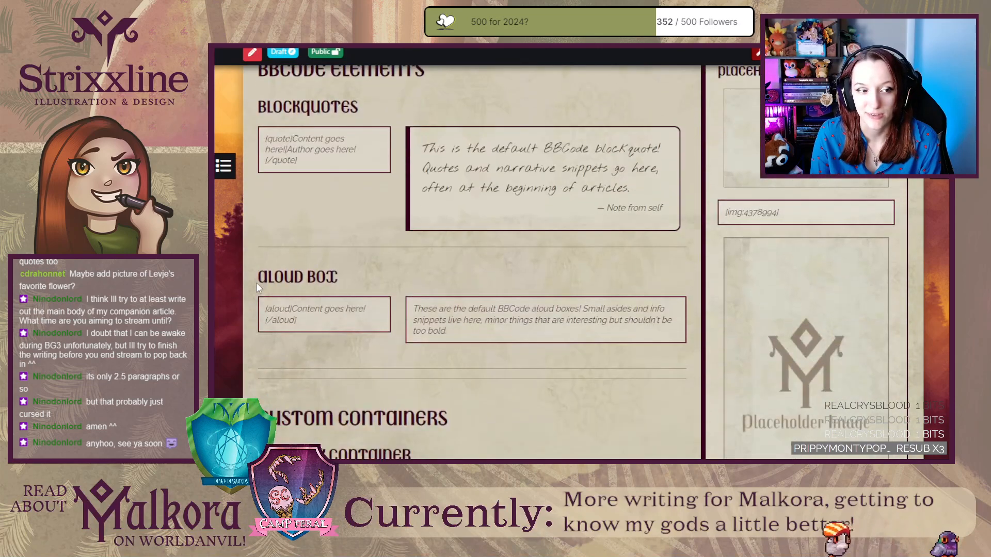
{"action": "scroll", "coordinate": [258, 288], "scroll_direction": "down", "scroll_amount": 4}
{"action": "scroll", "coordinate": [258, 288], "scroll_direction": "up", "scroll_amount": 7}
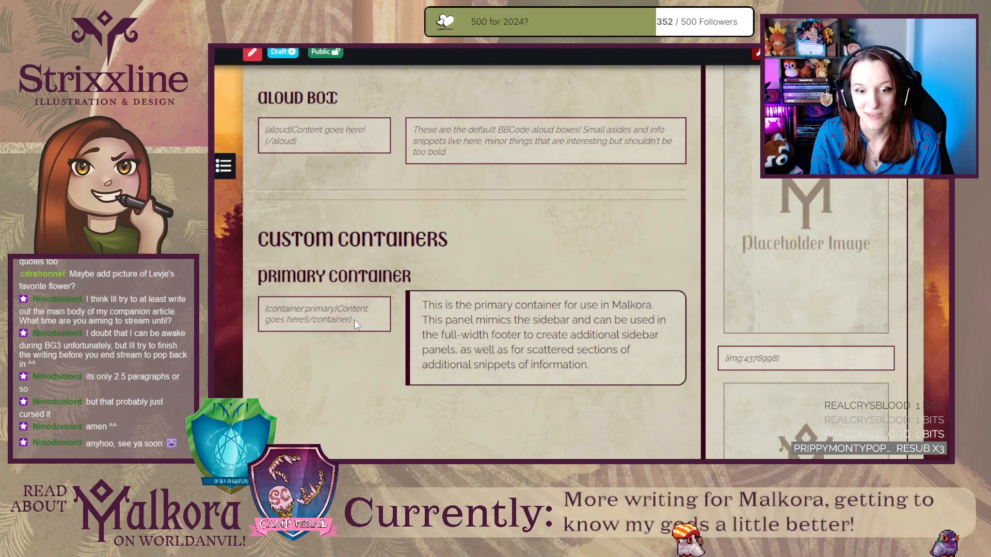
Highlight the sample codes for the primary container, the aloud box and the blockquote, one after another.
{"action": "left_click_drag", "start_coordinate": [354, 320], "coordinate": [277, 311]}
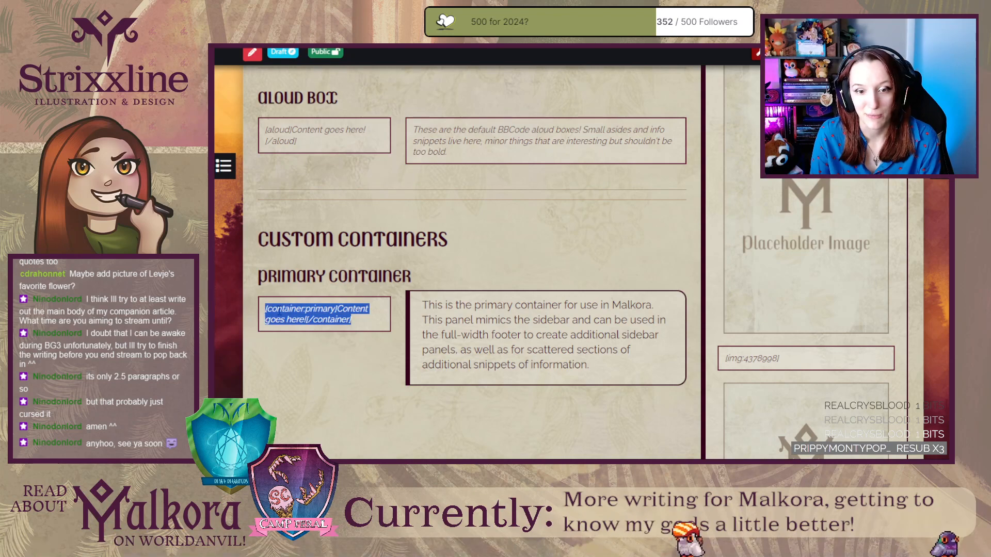
{"action": "scroll", "coordinate": [408, 312], "scroll_direction": "up", "scroll_amount": 2}
{"action": "left_click", "coordinate": [305, 259]}
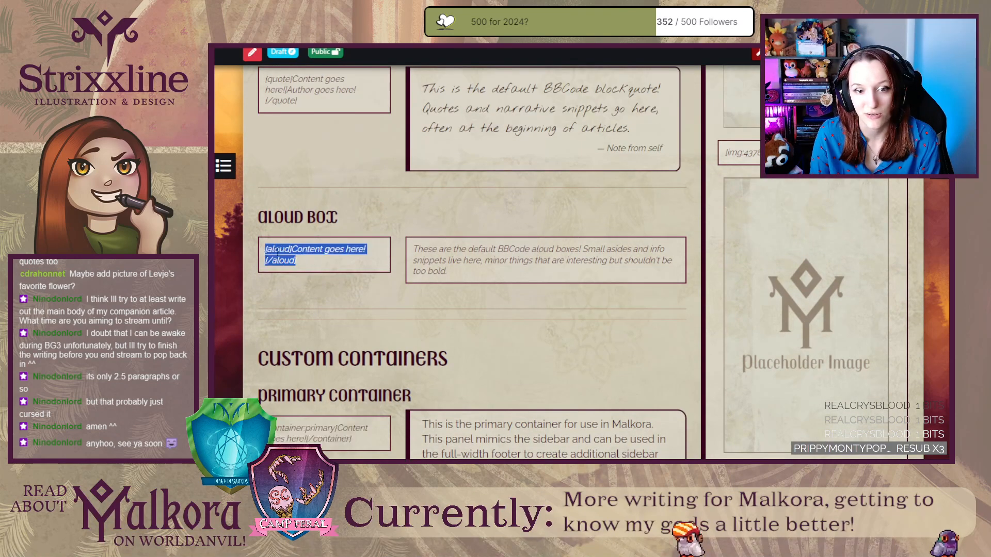
{"action": "scroll", "coordinate": [307, 256], "scroll_direction": "up", "scroll_amount": 4}
{"action": "left_click_drag", "start_coordinate": [312, 347], "coordinate": [267, 316]}
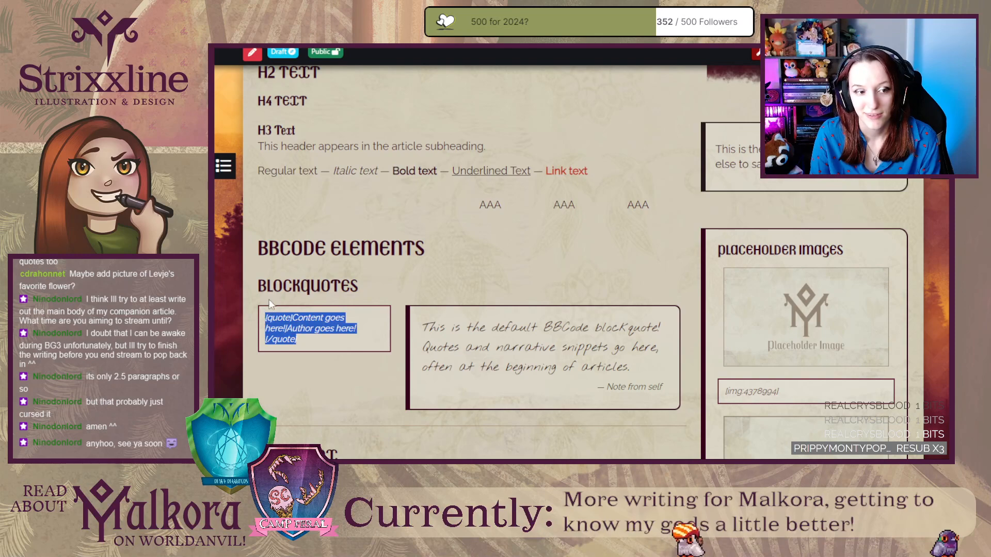
Highlight the image codes under the three placeholder images in the sidebar one by one, then clear the selection.
{"action": "triple_click", "coordinate": [788, 398]}
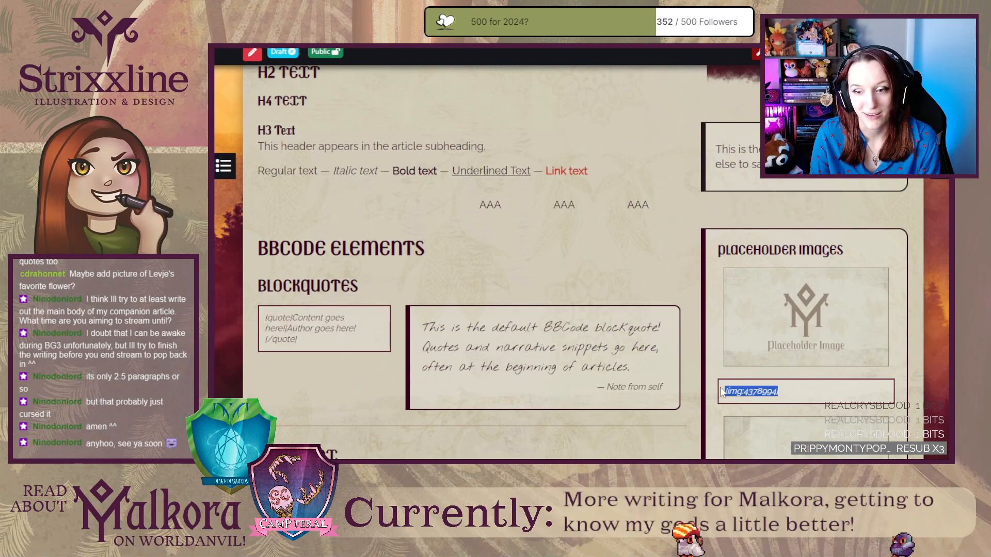
{"action": "scroll", "coordinate": [754, 387], "scroll_direction": "down", "scroll_amount": 5}
{"action": "scroll", "coordinate": [753, 385], "scroll_direction": "down", "scroll_amount": 2}
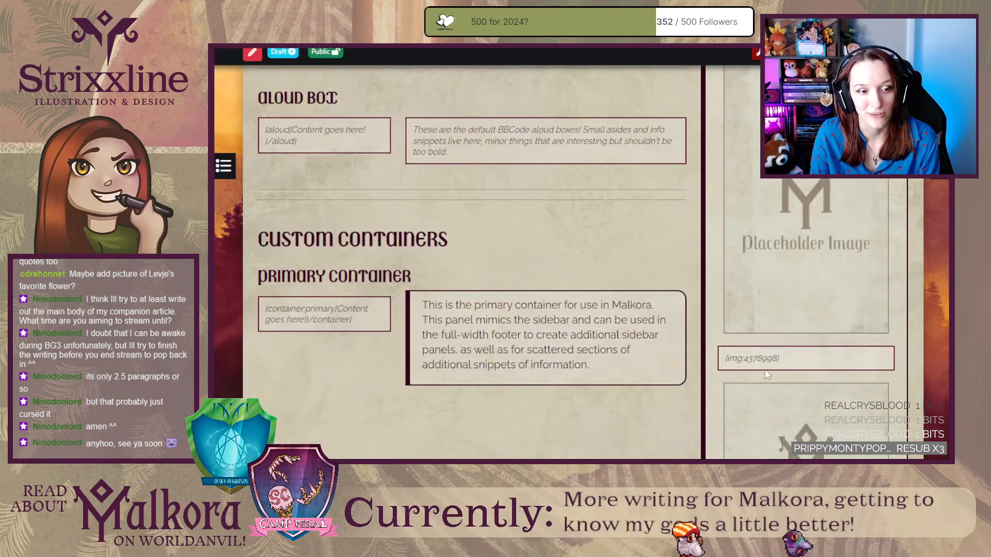
{"action": "triple_click", "coordinate": [735, 365]}
{"action": "scroll", "coordinate": [737, 369], "scroll_direction": "down", "scroll_amount": 4}
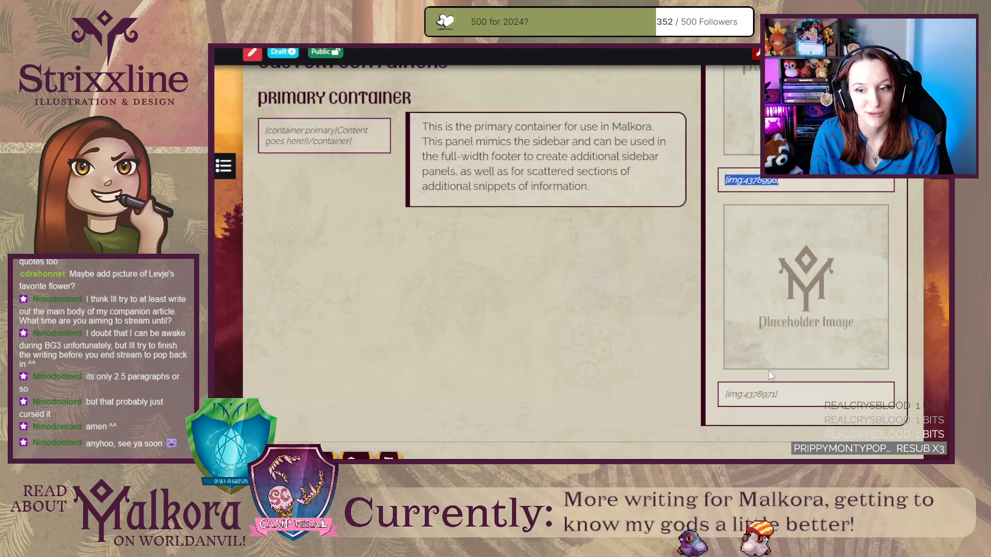
{"action": "triple_click", "coordinate": [726, 395]}
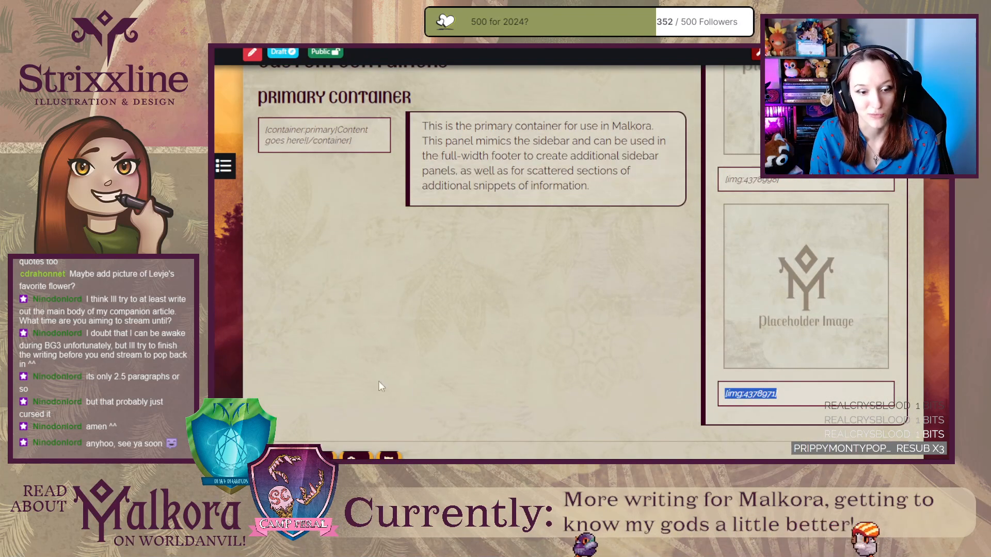
{"action": "left_click", "coordinate": [327, 318]}
Review the CSS reference again from its title to the custom containers, briefly highlighting the primary container's sample code.
{"action": "scroll", "coordinate": [330, 312], "scroll_direction": "up", "scroll_amount": 12}
{"action": "scroll", "coordinate": [331, 311], "scroll_direction": "up", "scroll_amount": 4}
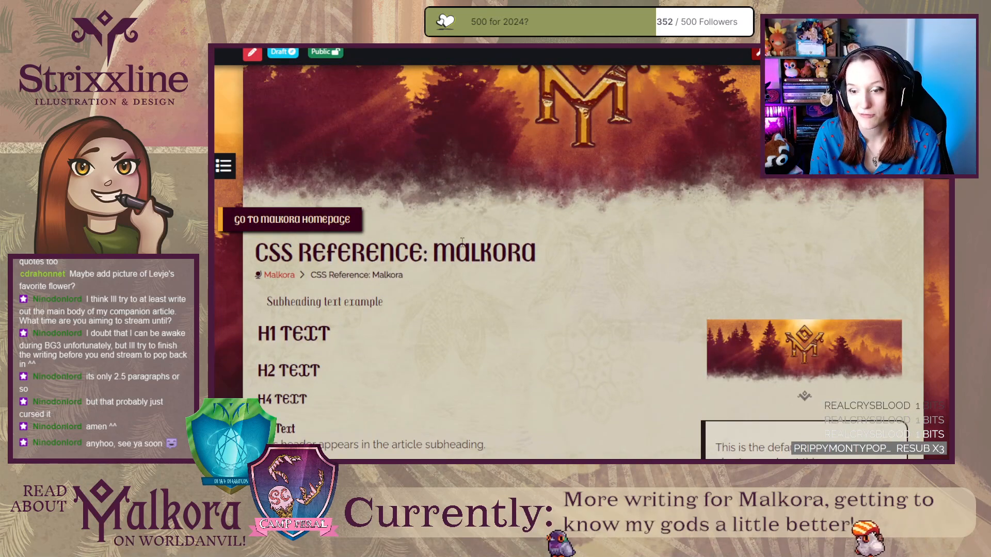
{"action": "scroll", "coordinate": [462, 242], "scroll_direction": "down", "scroll_amount": 12}
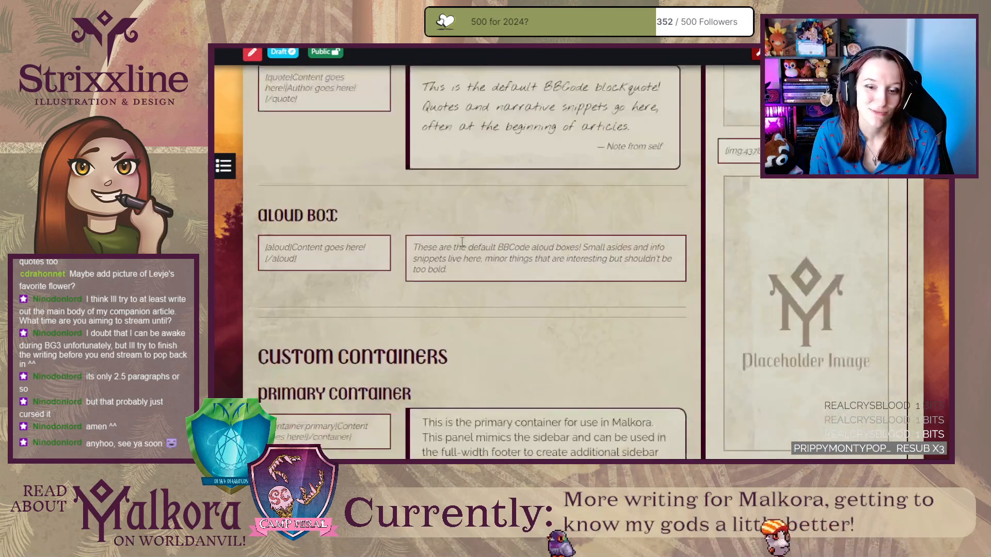
{"action": "scroll", "coordinate": [462, 242], "scroll_direction": "down", "scroll_amount": 5}
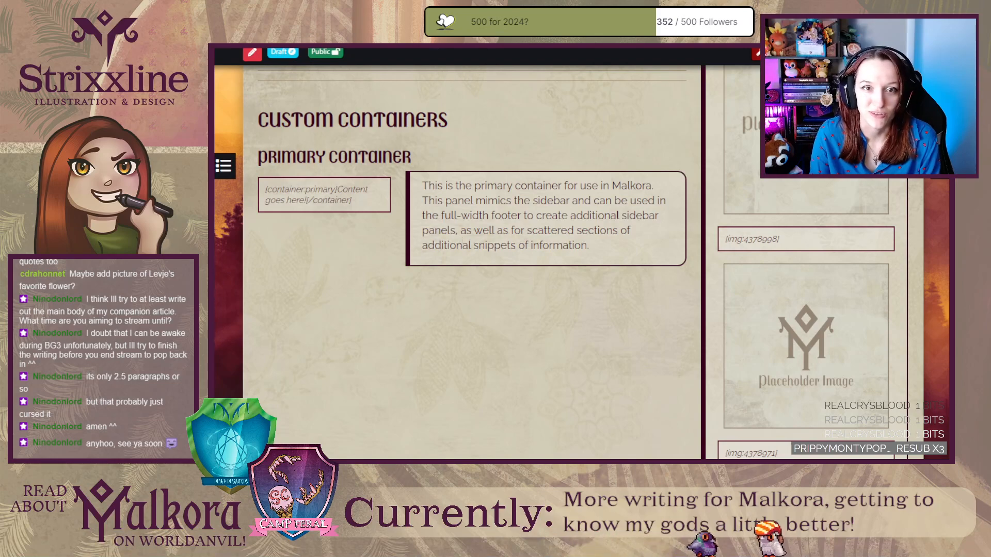
{"action": "scroll", "coordinate": [438, 192], "scroll_direction": "down", "scroll_amount": 1}
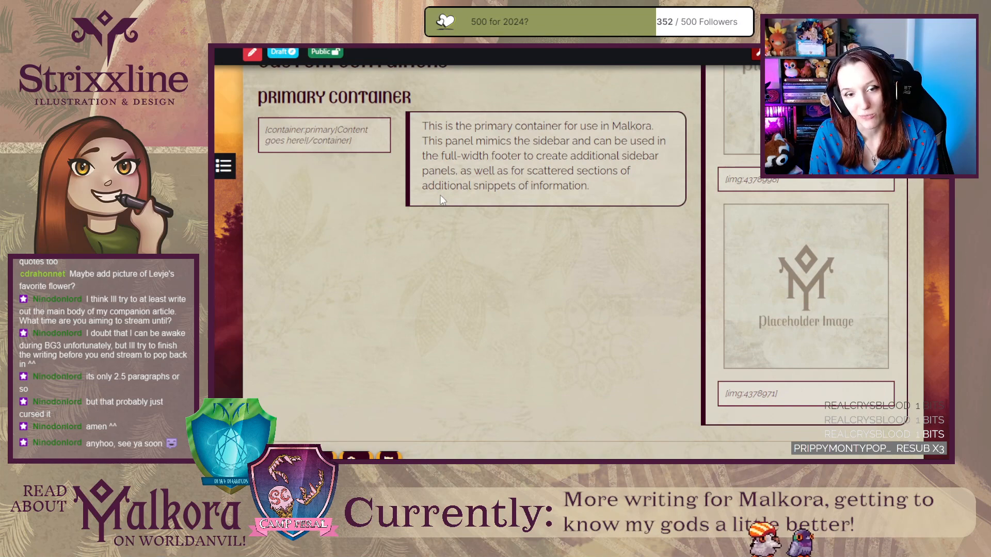
{"action": "scroll", "coordinate": [443, 200], "scroll_direction": "up", "scroll_amount": 4}
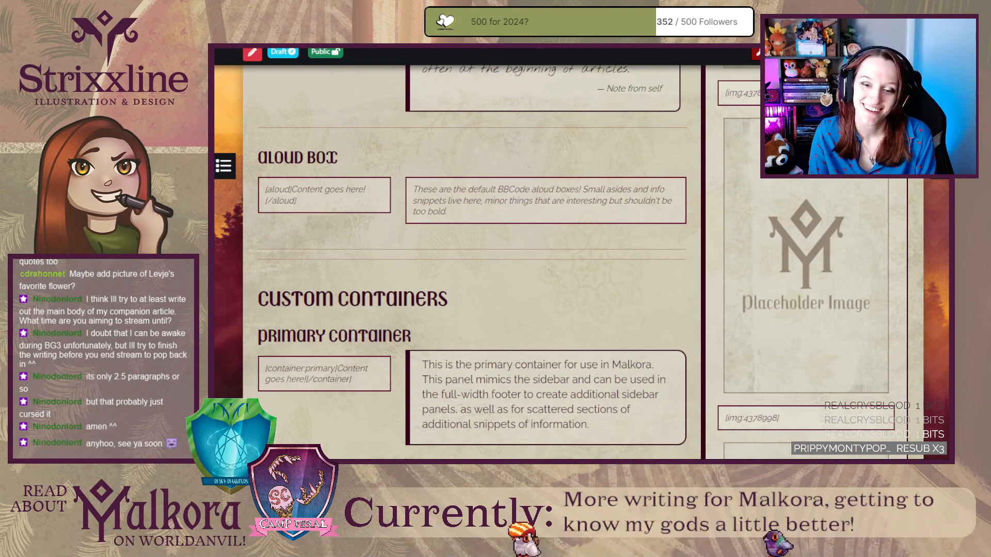
{"action": "scroll", "coordinate": [364, 249], "scroll_direction": "down", "scroll_amount": 3}
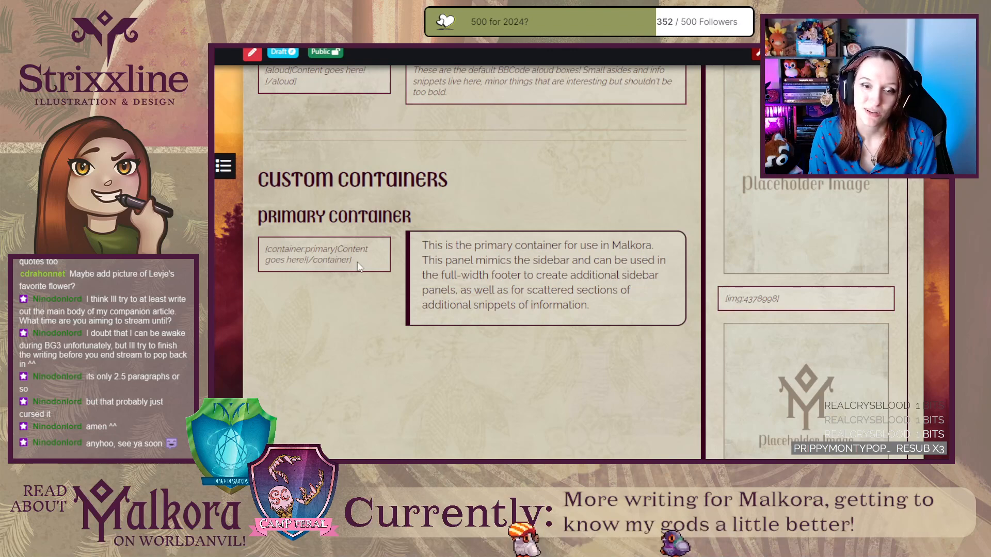
{"action": "left_click_drag", "start_coordinate": [359, 265], "coordinate": [275, 247]}
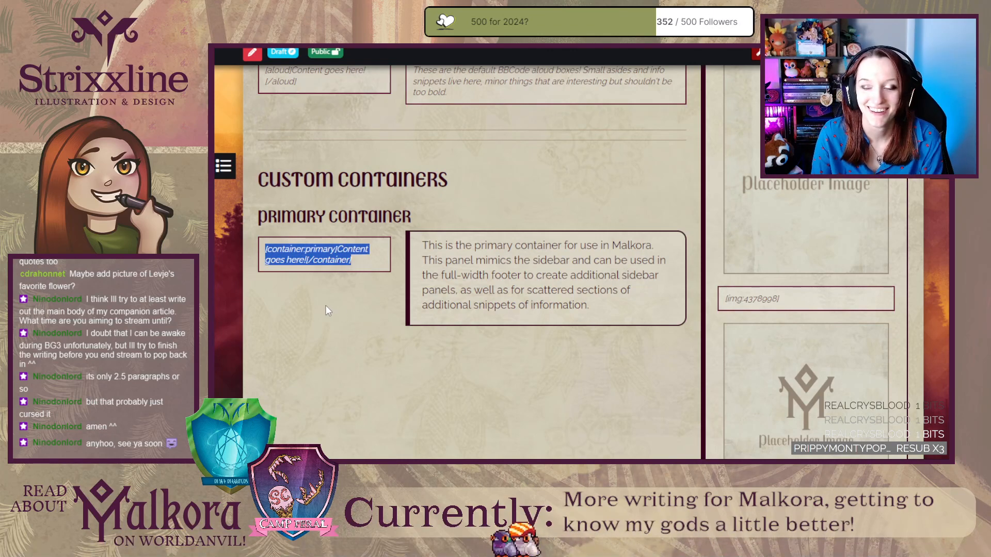
{"action": "left_click", "coordinate": [359, 277]}
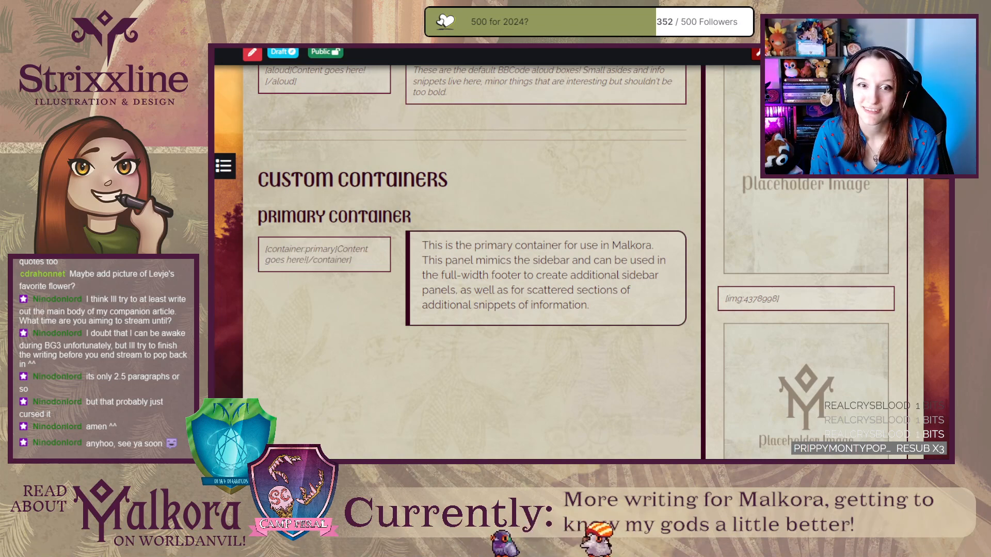
Return to Malkora's article list and look over the recently updated articles around CSS Reference: Malkora.
{"action": "left_click", "coordinate": [238, 47]}
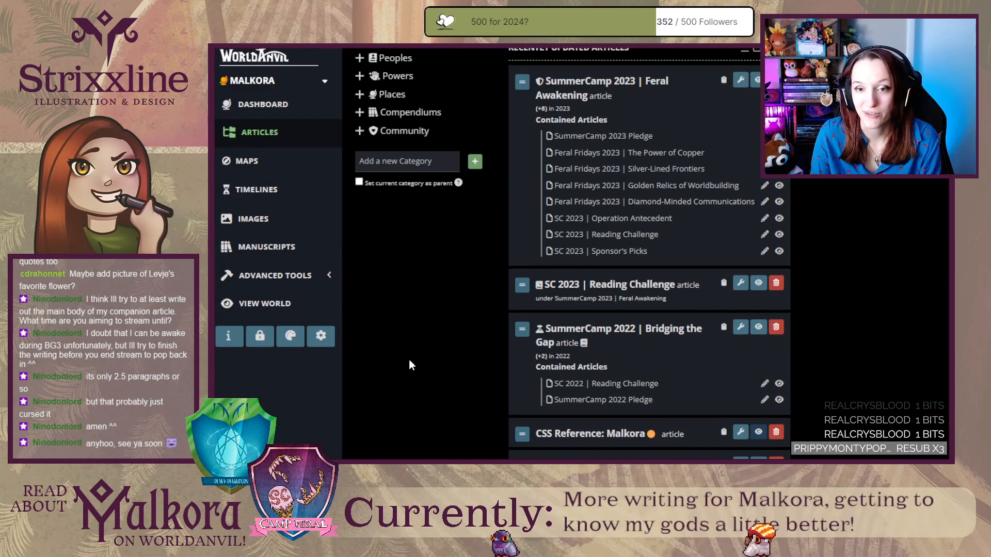
{"action": "scroll", "coordinate": [427, 380], "scroll_direction": "down", "scroll_amount": 2}
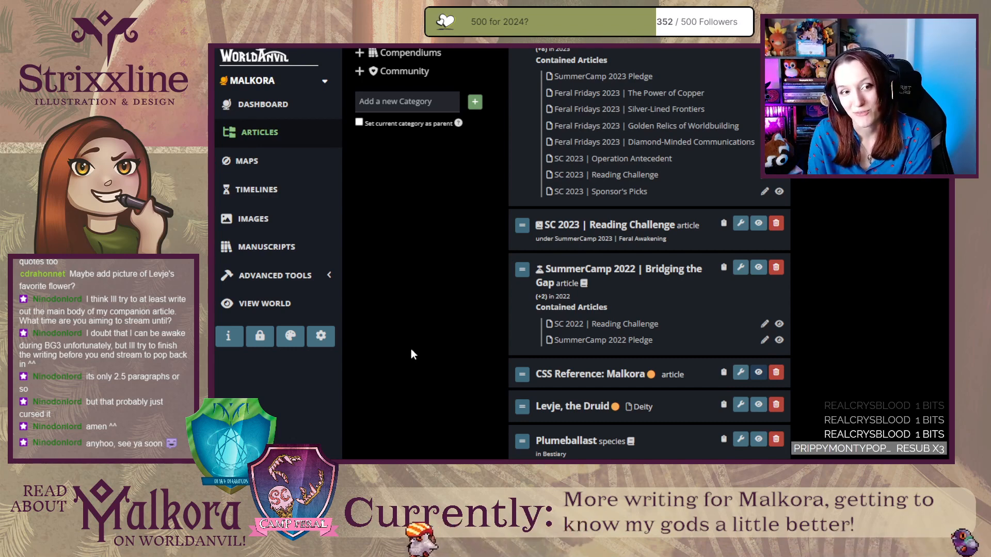
{"action": "scroll", "coordinate": [439, 341], "scroll_direction": "up", "scroll_amount": 4}
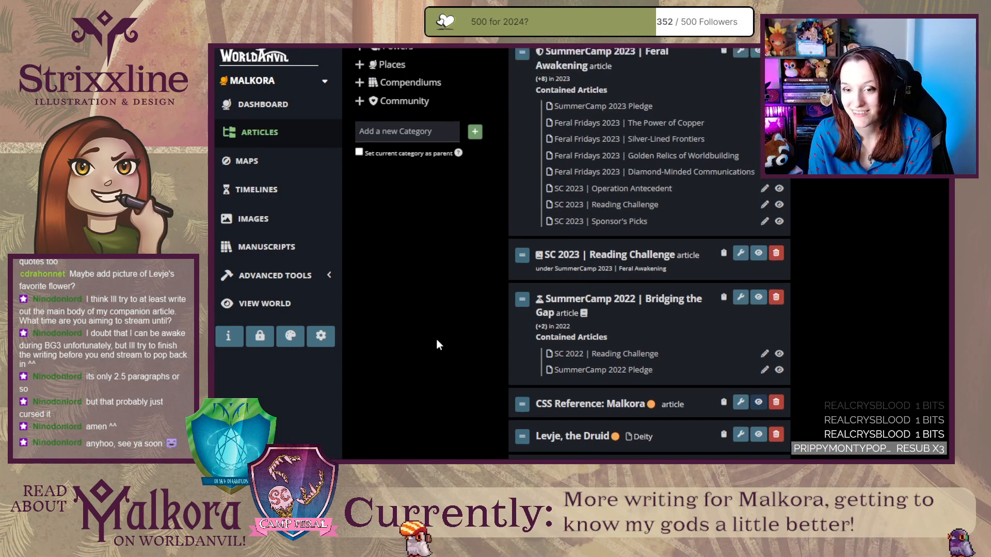
Open the Seven Tomes world from the profile's owned worlds and look over the upper part of its homepage.
{"action": "key", "text": "ctrl+Tab"}
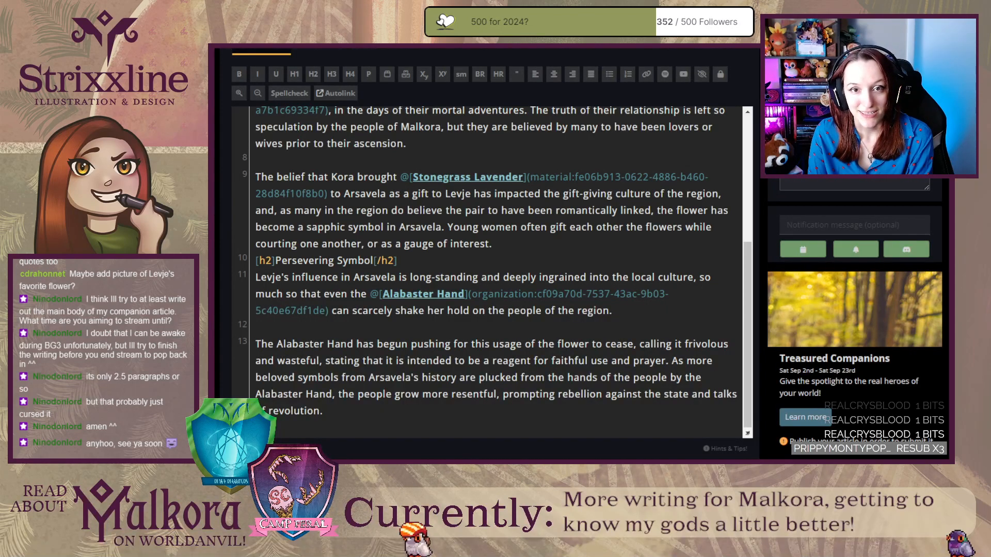
{"action": "key", "text": "ctrl+Tab"}
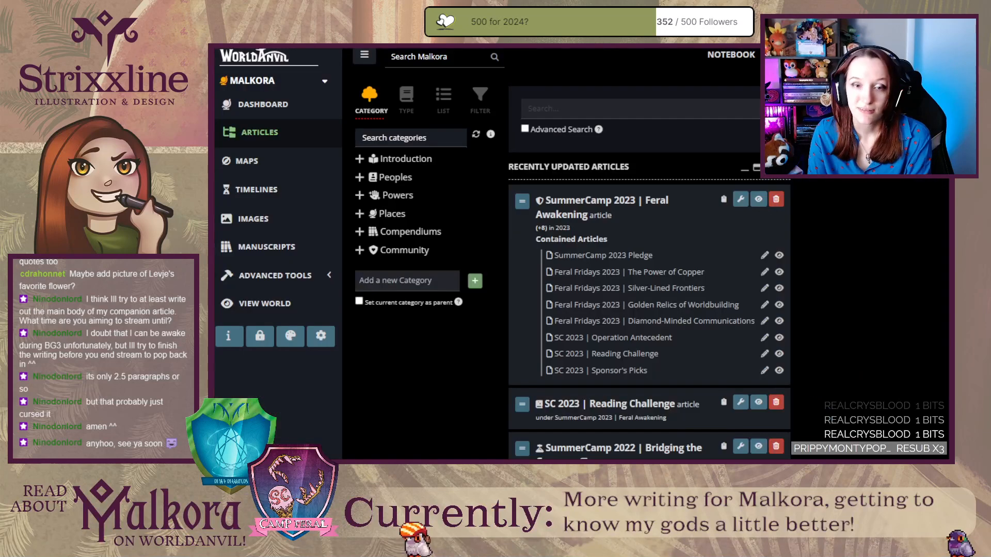
{"action": "left_click", "coordinate": [924, 56]}
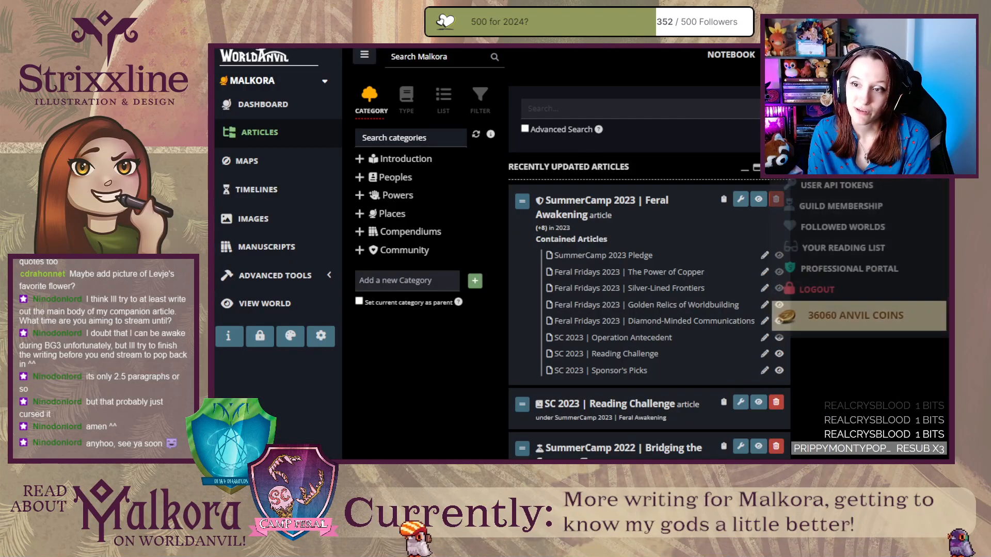
{"action": "left_click", "coordinate": [832, 103]}
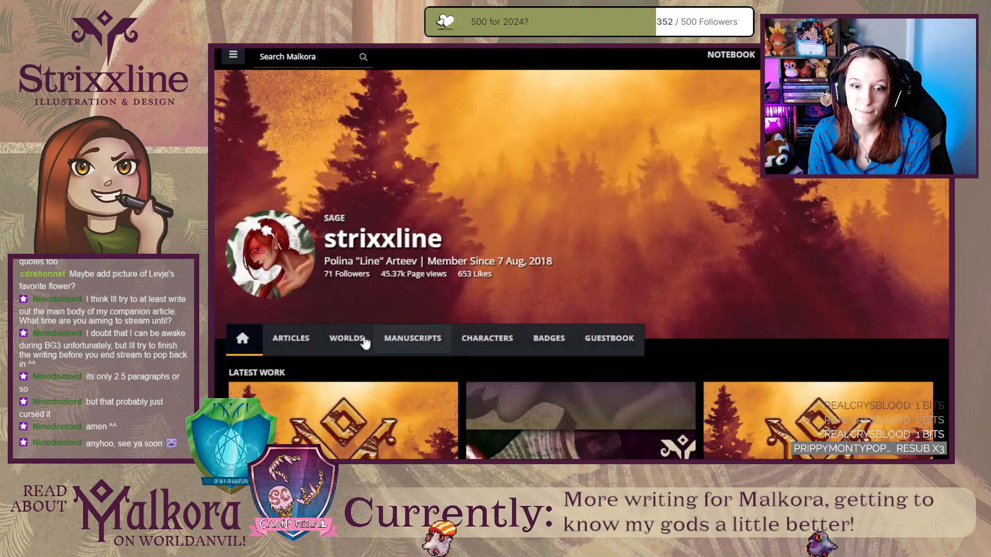
{"action": "left_click", "coordinate": [347, 338]}
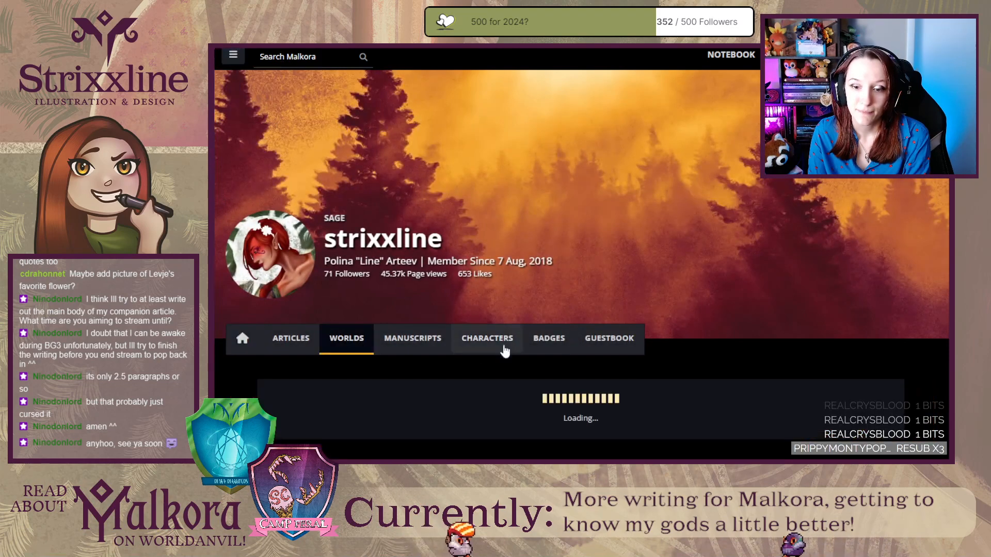
{"action": "scroll", "coordinate": [777, 343], "scroll_direction": "down", "scroll_amount": 5}
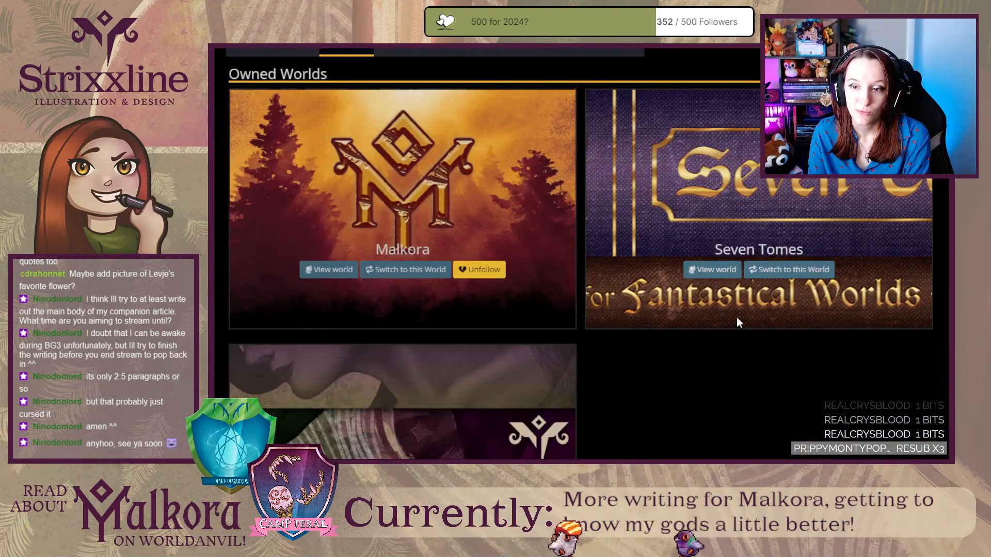
{"action": "left_click", "coordinate": [349, 46]}
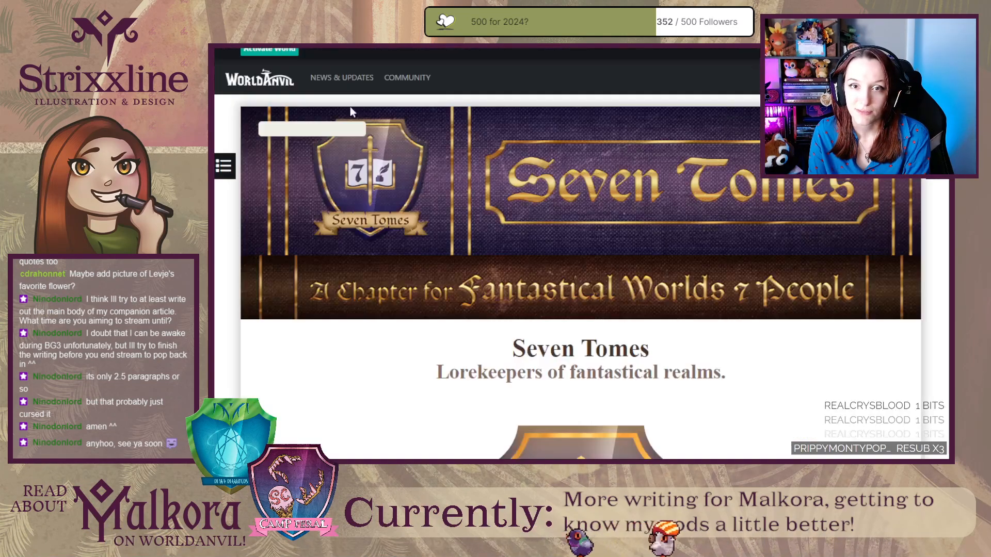
{"action": "scroll", "coordinate": [276, 338], "scroll_direction": "down", "scroll_amount": 6}
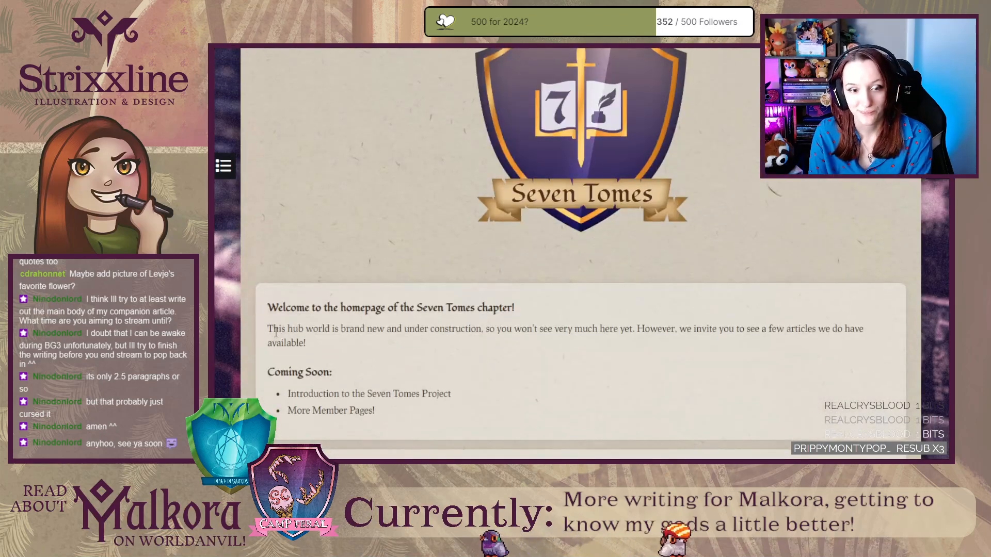
{"action": "scroll", "coordinate": [279, 325], "scroll_direction": "up", "scroll_amount": 3}
{"action": "scroll", "coordinate": [766, 211], "scroll_direction": "down", "scroll_amount": 1}
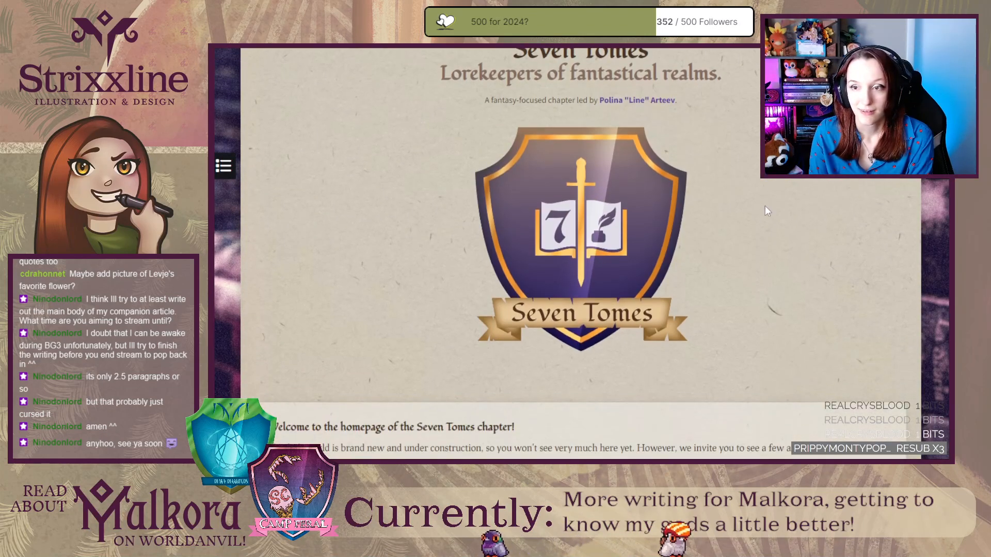
Open the world's custom CSS for editing, enlarge the code area and find the VARIABLES section.
{"action": "left_click", "coordinate": [929, 179]}
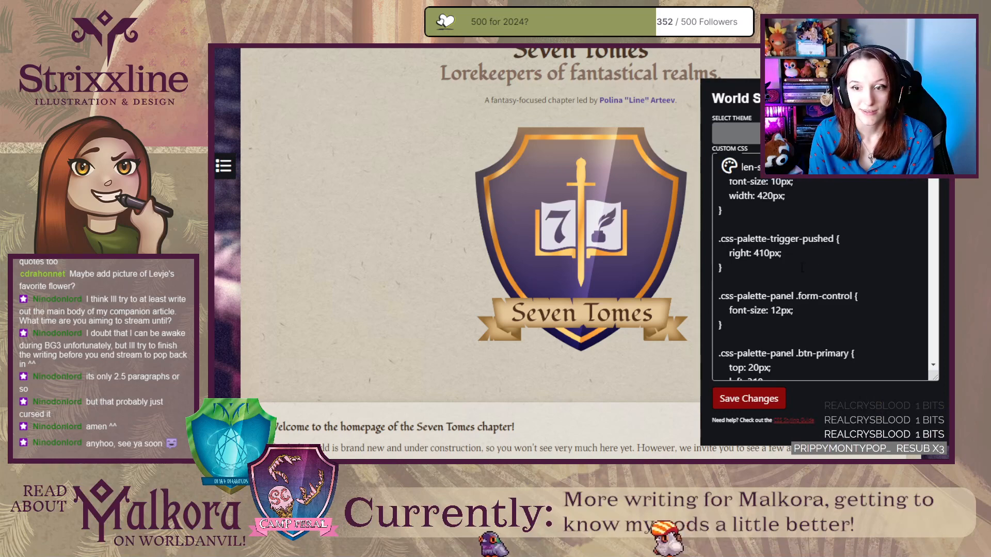
{"action": "left_click", "coordinate": [822, 275]}
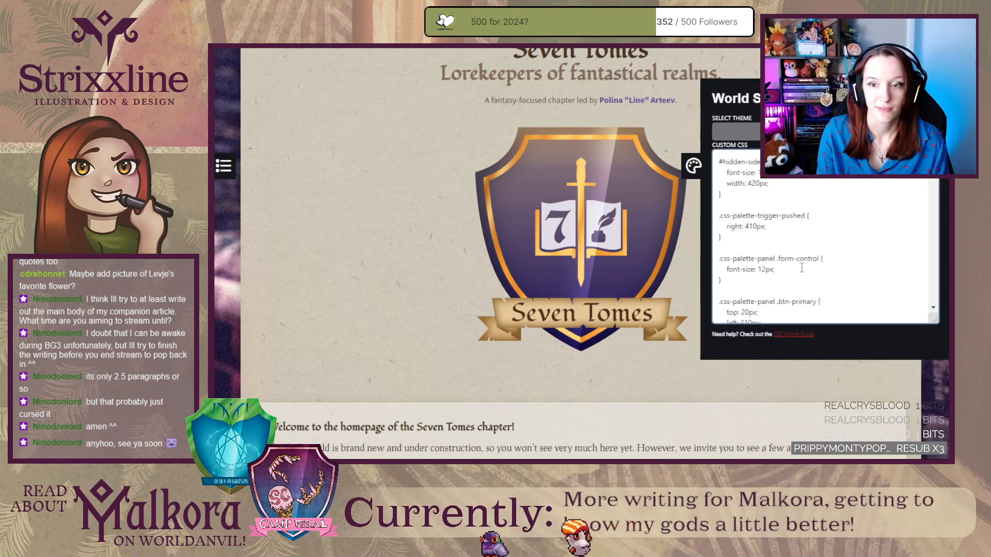
{"action": "left_click_drag", "start_coordinate": [935, 321], "coordinate": [931, 434]}
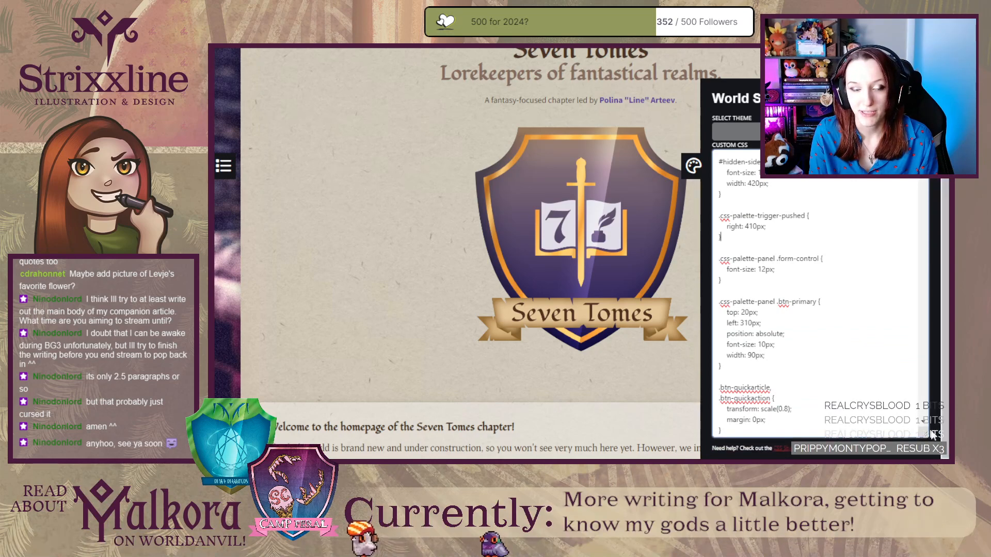
{"action": "scroll", "coordinate": [831, 327], "scroll_direction": "up", "scroll_amount": 15}
{"action": "scroll", "coordinate": [832, 326], "scroll_direction": "down", "scroll_amount": 10}
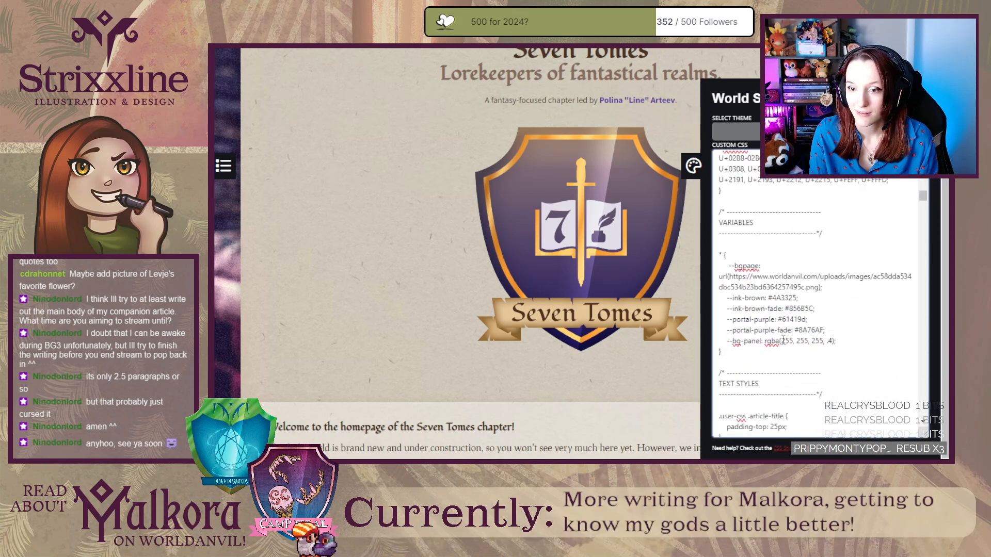
Highlight the --bgpage variable name and its image URL in turn, then clear the selection.
{"action": "double_click", "coordinate": [743, 265]}
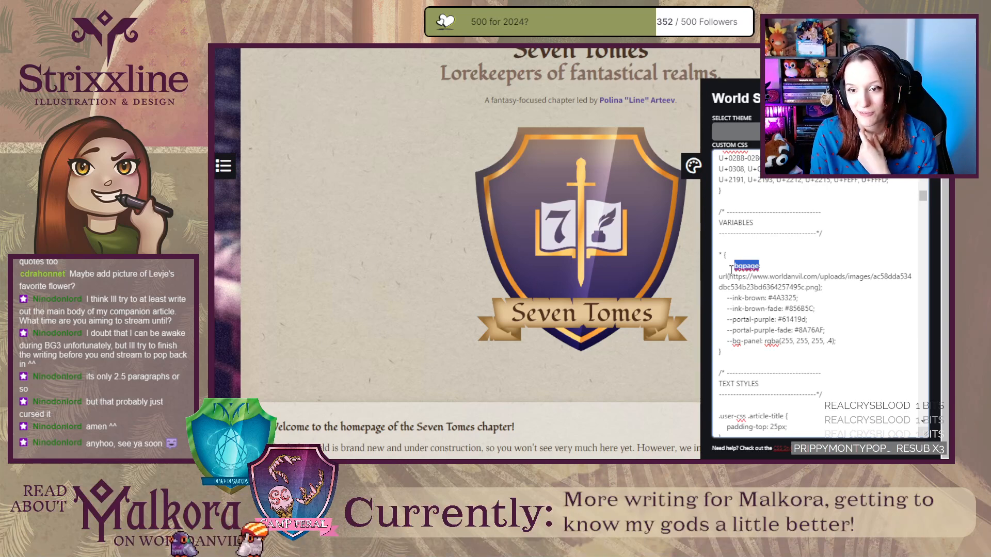
{"action": "left_click_drag", "start_coordinate": [728, 266], "coordinate": [734, 266]}
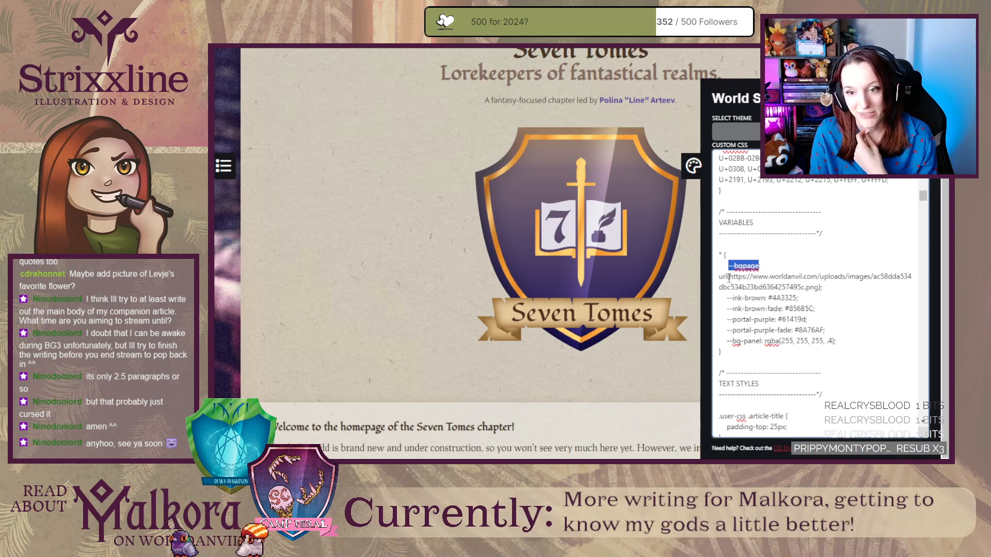
{"action": "left_click_drag", "start_coordinate": [728, 278], "coordinate": [820, 287]}
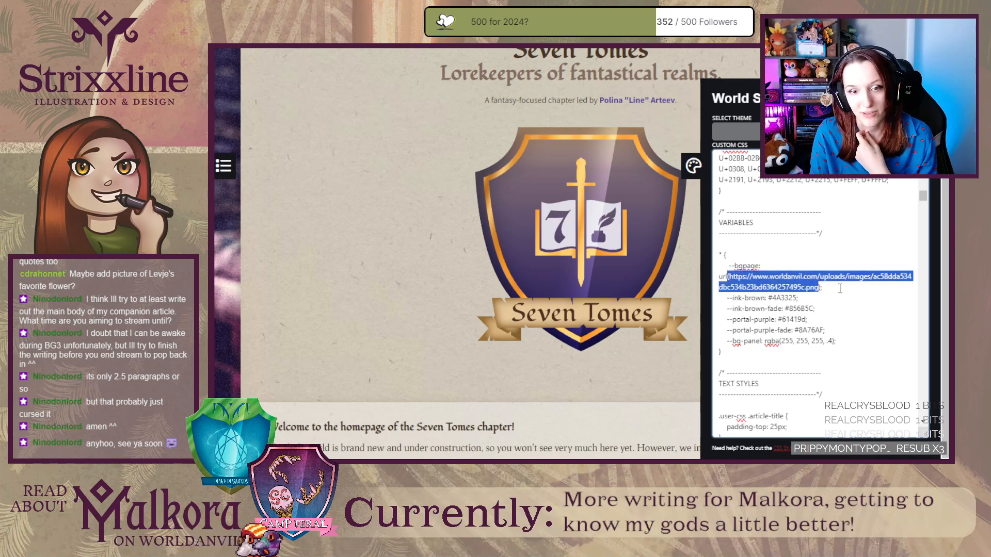
{"action": "left_click", "coordinate": [848, 290]}
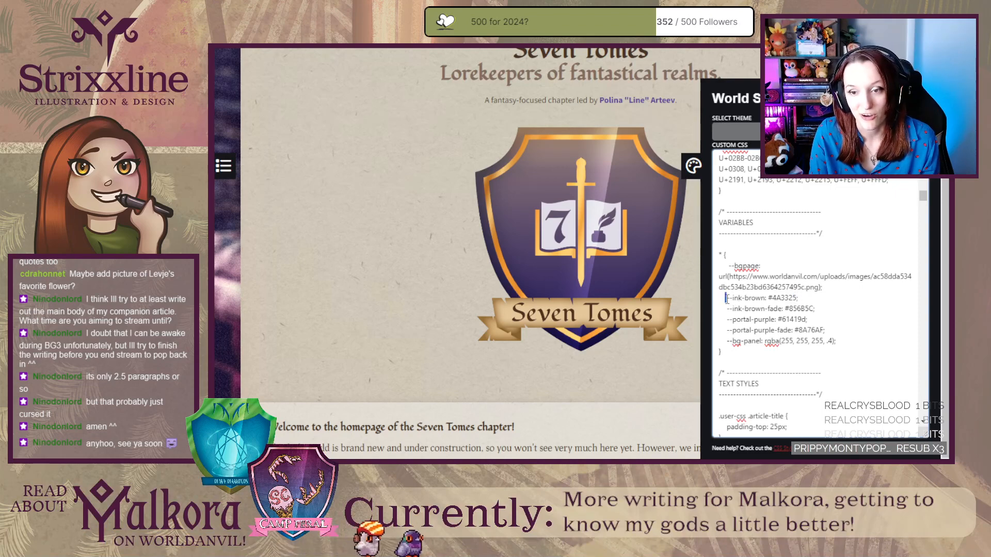
Highlight the --ink-brown and --ink-brown-fade variable names and the colour value of --portal-purple one after another, then clear the selection.
{"action": "left_click_drag", "start_coordinate": [725, 298], "coordinate": [757, 299]}
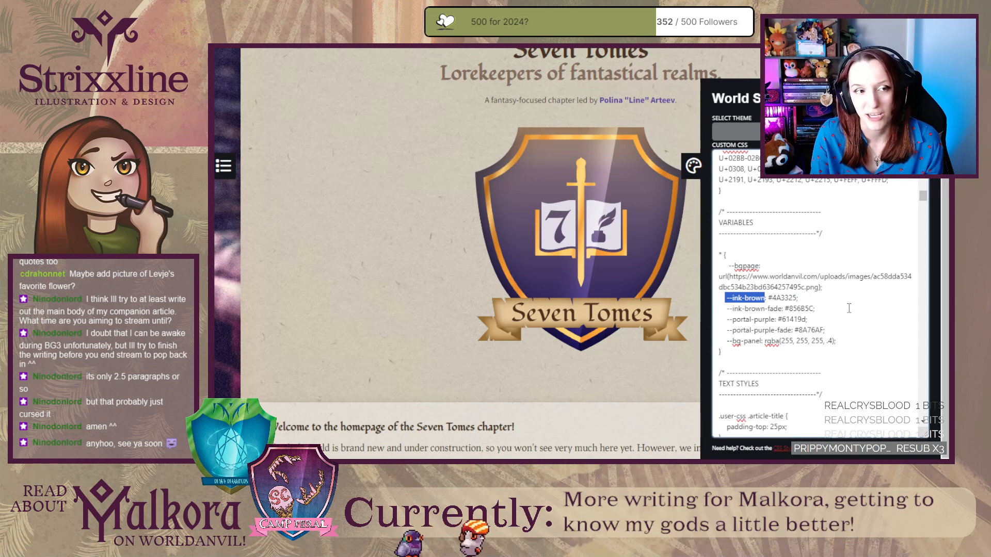
{"action": "left_click", "coordinate": [726, 308]}
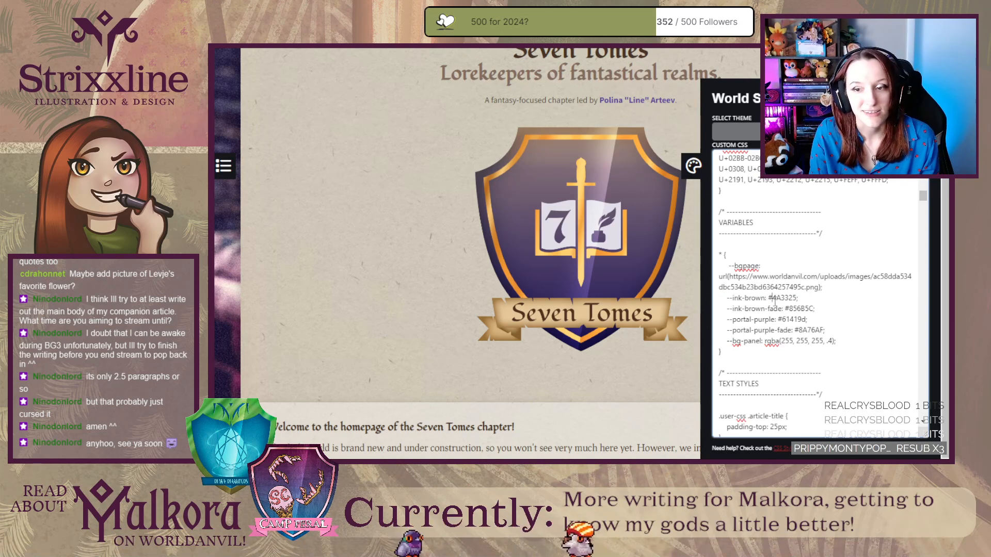
{"action": "left_click_drag", "start_coordinate": [726, 309], "coordinate": [784, 312]}
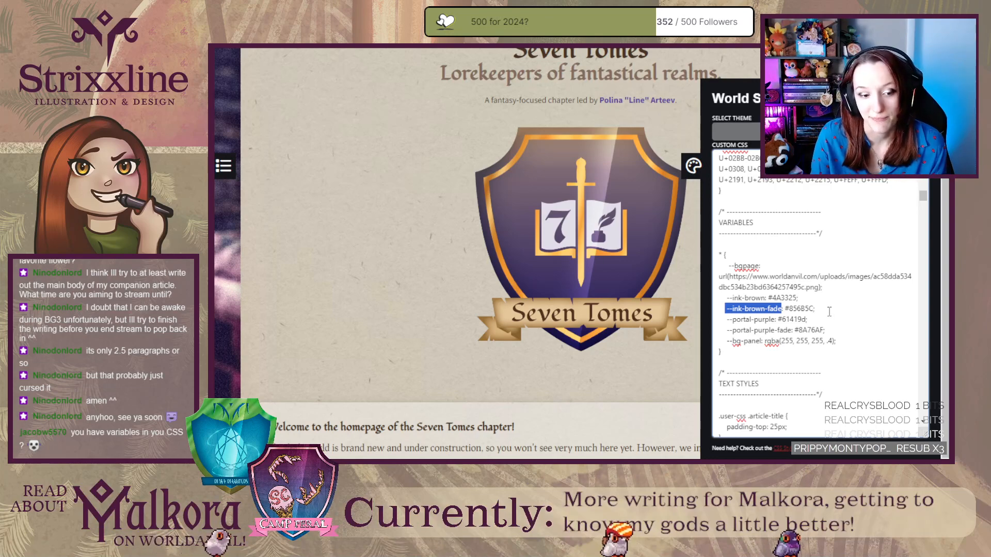
{"action": "left_click", "coordinate": [825, 311]}
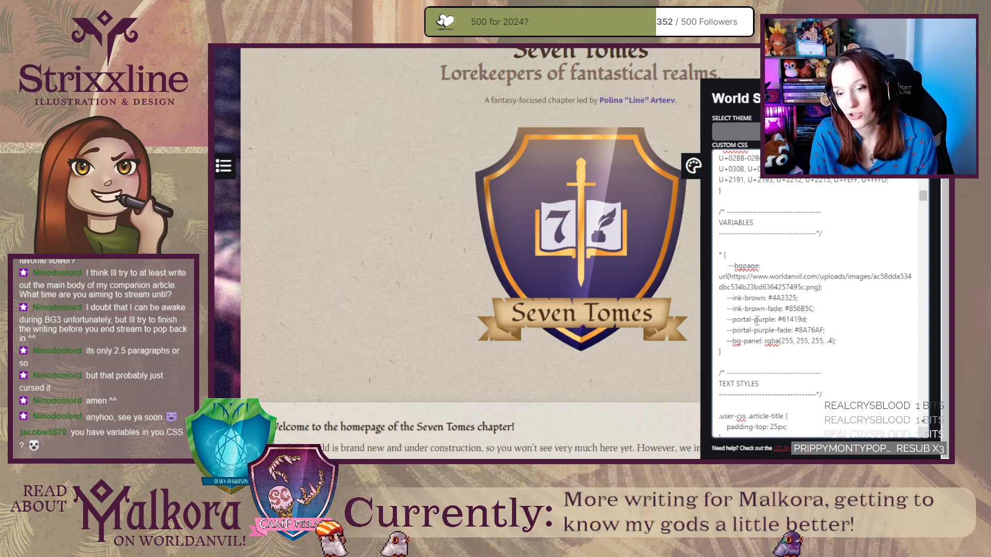
{"action": "scroll", "coordinate": [759, 310], "scroll_direction": "down", "scroll_amount": 1}
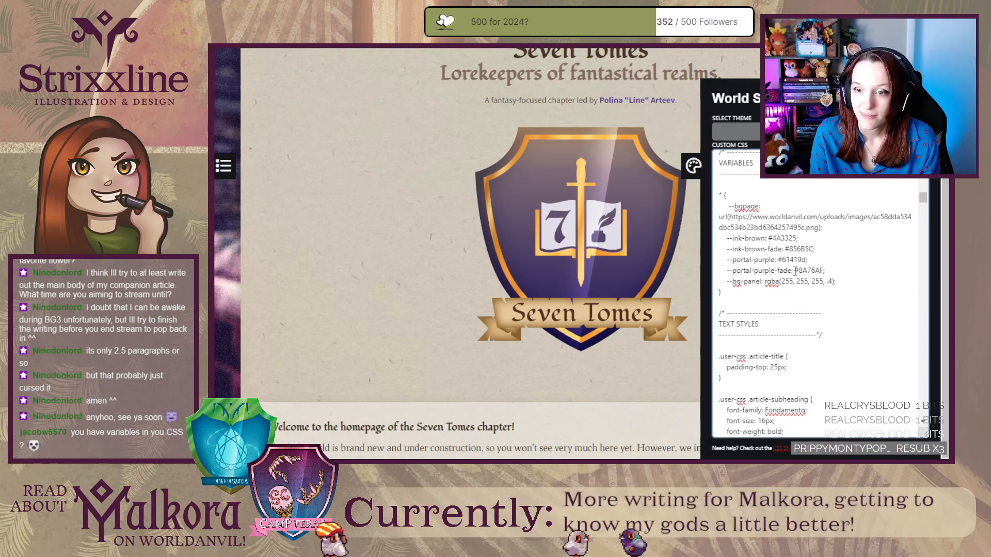
{"action": "left_click_drag", "start_coordinate": [778, 259], "coordinate": [809, 260]}
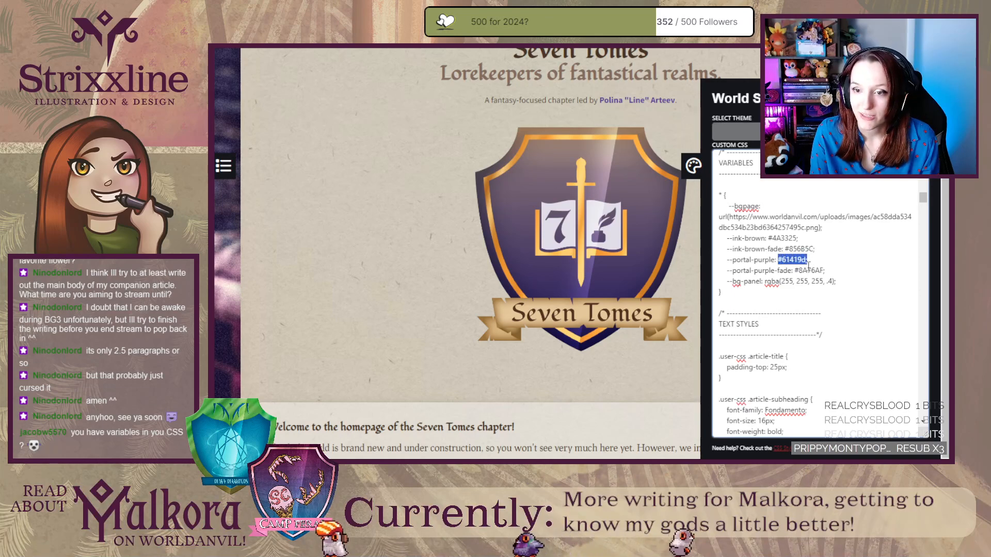
{"action": "left_click", "coordinate": [822, 260]}
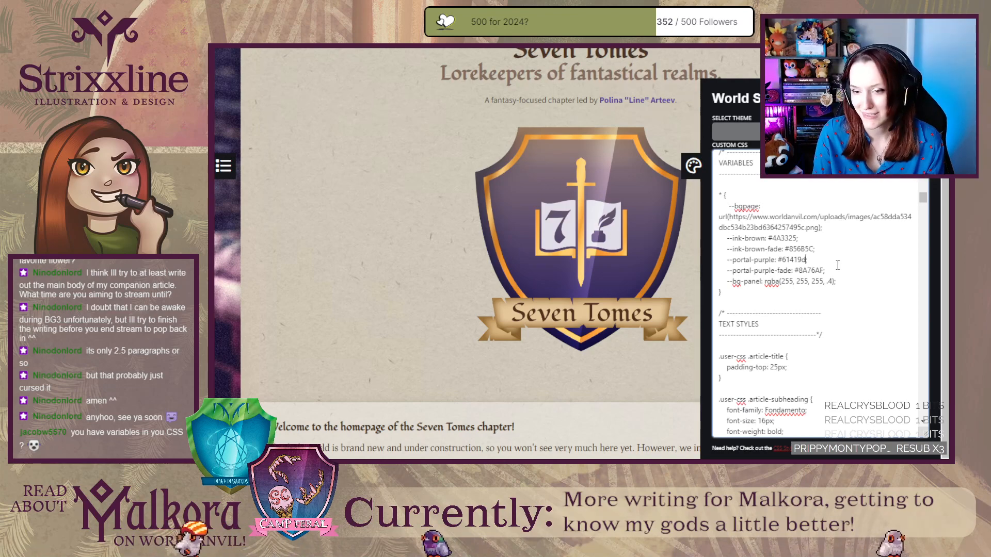
Look through the custom CSS rules that use the variables, including links, main buttons and tooltips, and close the CSS editor.
{"action": "scroll", "coordinate": [841, 270], "scroll_direction": "down", "scroll_amount": 2}
{"action": "scroll", "coordinate": [840, 270], "scroll_direction": "down", "scroll_amount": 15}
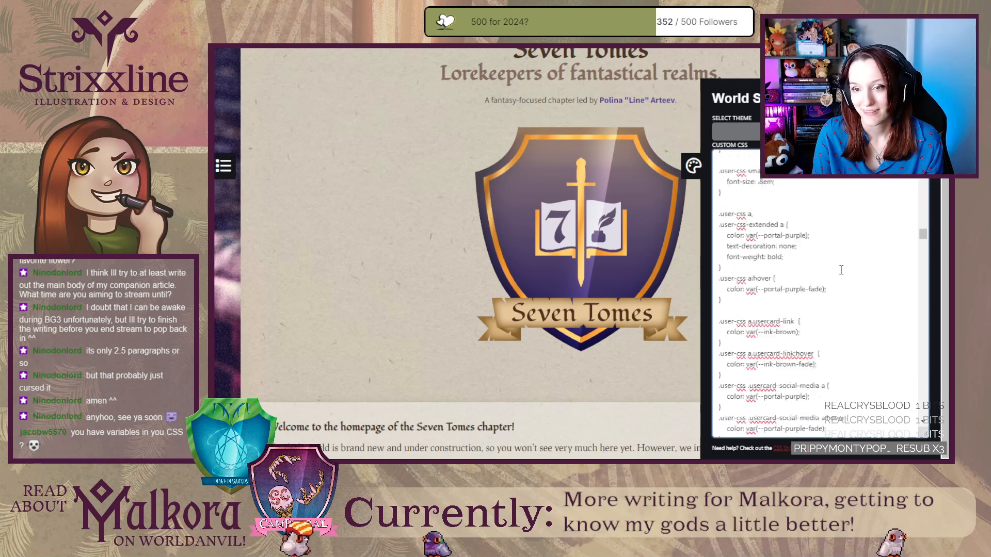
{"action": "scroll", "coordinate": [842, 270], "scroll_direction": "up", "scroll_amount": 12}
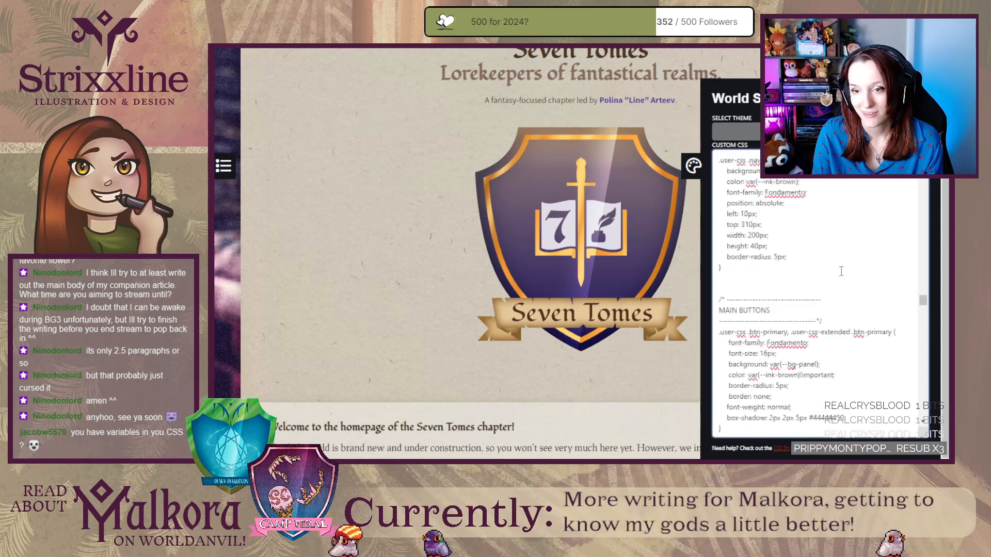
{"action": "scroll", "coordinate": [842, 271], "scroll_direction": "down", "scroll_amount": 10}
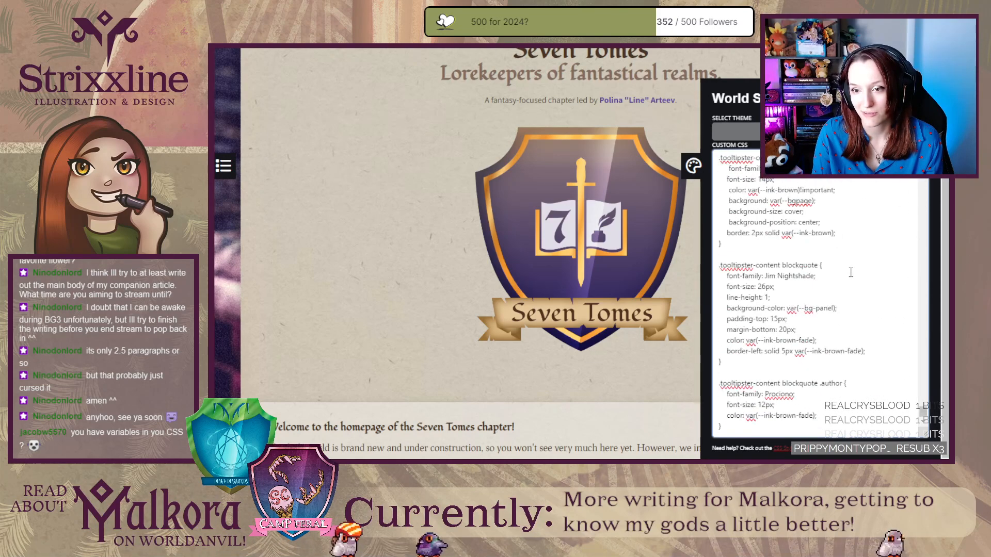
{"action": "scroll", "coordinate": [851, 273], "scroll_direction": "down", "scroll_amount": 12}
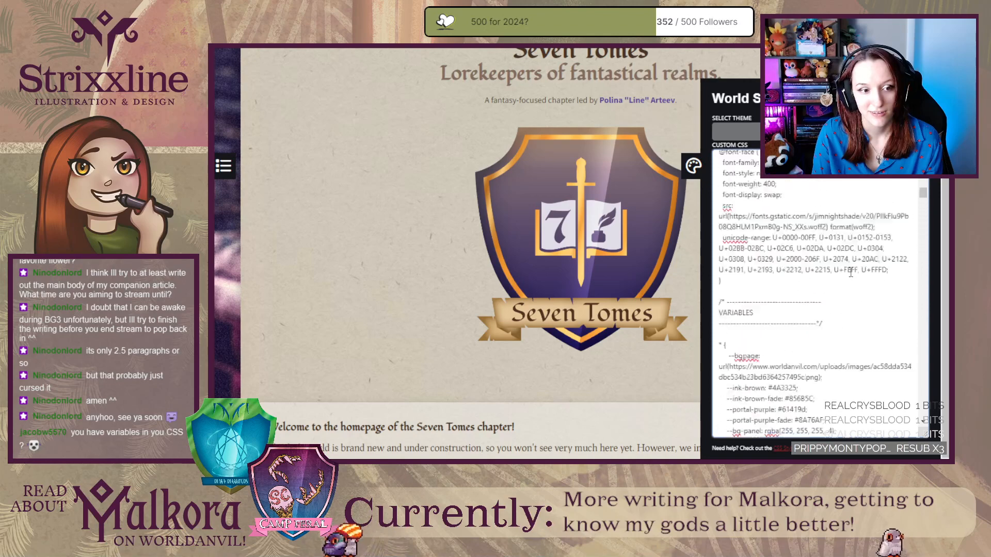
{"action": "scroll", "coordinate": [851, 273], "scroll_direction": "up", "scroll_amount": 10}
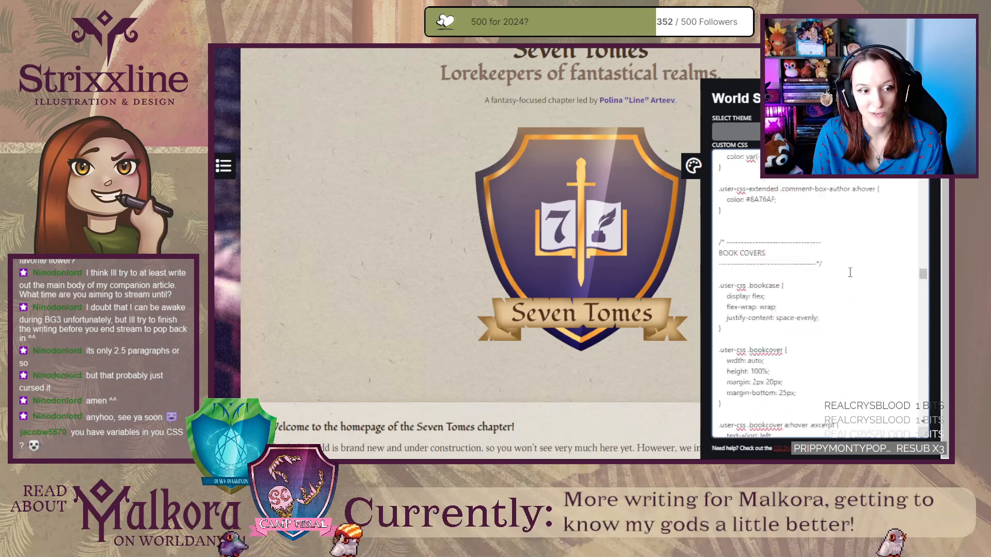
{"action": "scroll", "coordinate": [850, 273], "scroll_direction": "down", "scroll_amount": 8}
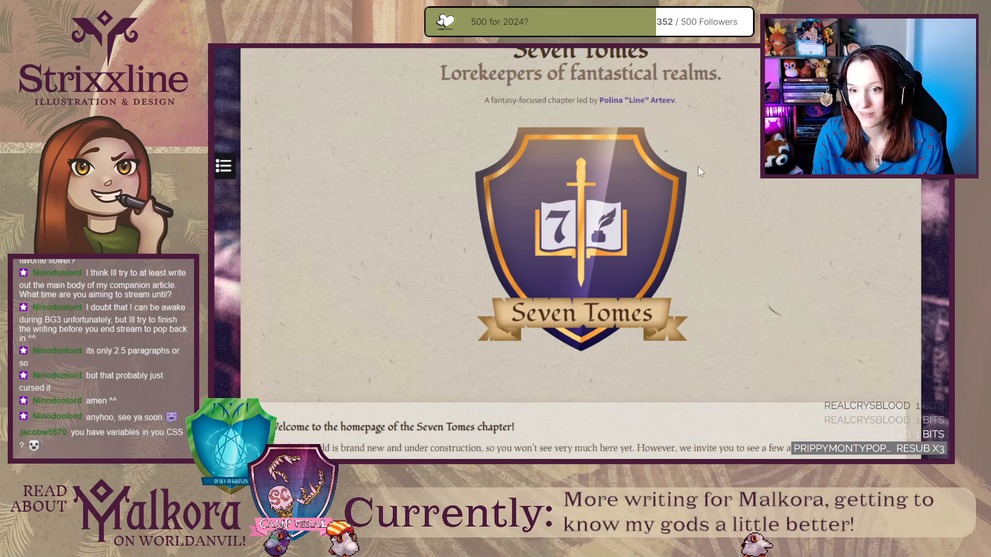
{"action": "left_click", "coordinate": [694, 166]}
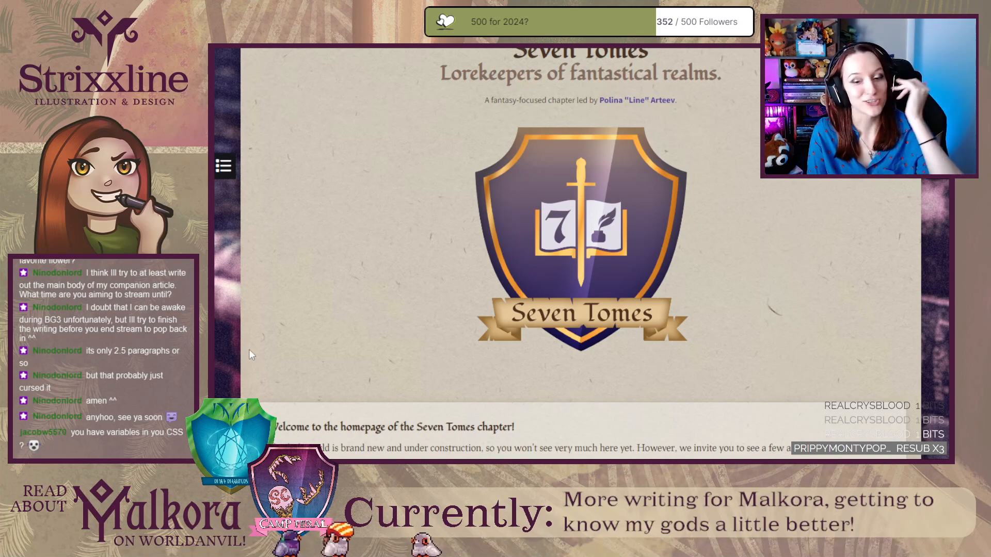
Look over the Seven Tomes homepage from the welcome text and Chapter Rules to the World Codex and Recent Articles.
{"action": "scroll", "coordinate": [251, 354], "scroll_direction": "down", "scroll_amount": 5}
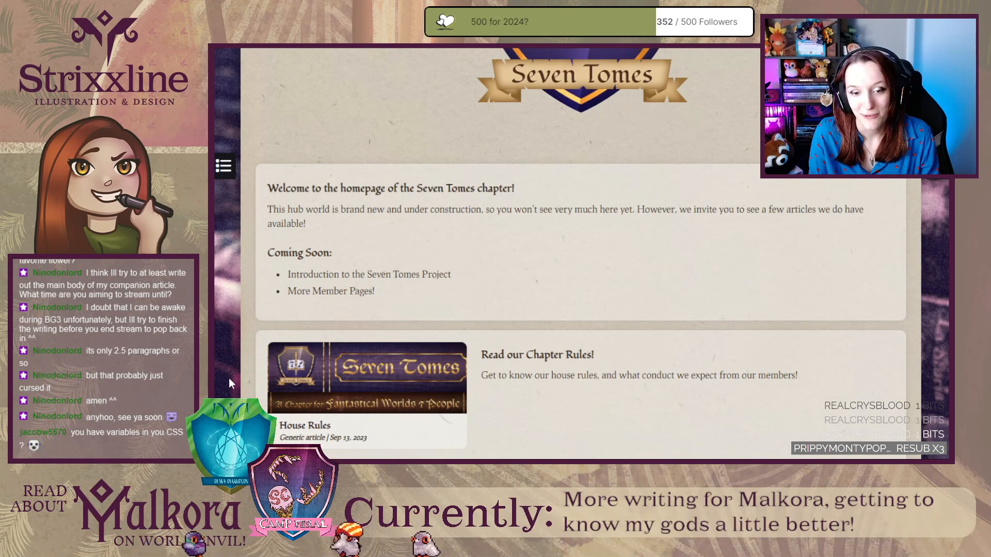
{"action": "scroll", "coordinate": [229, 378], "scroll_direction": "down", "scroll_amount": 7}
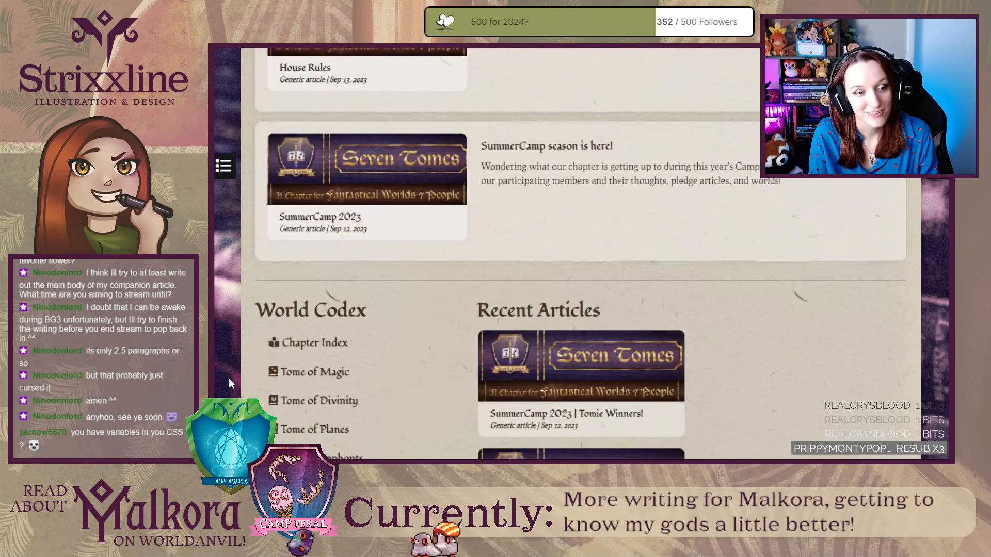
{"action": "scroll", "coordinate": [228, 378], "scroll_direction": "down", "scroll_amount": 4}
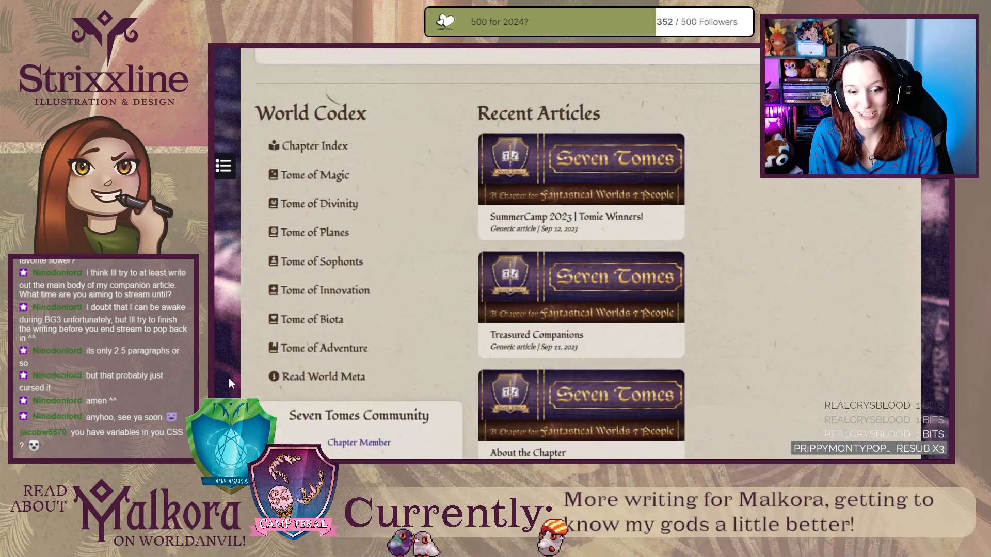
{"action": "scroll", "coordinate": [228, 378], "scroll_direction": "down", "scroll_amount": 1}
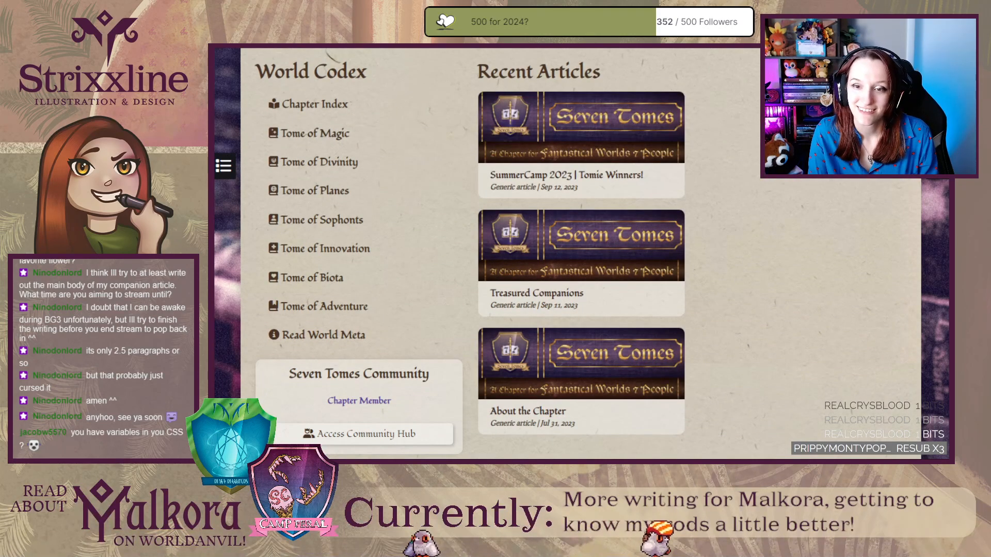
Open the Treasured Companions article and briefly highlight the full list of media examples under WorldAnvil Stream & Community Inspiration.
{"action": "left_click", "coordinate": [583, 277]}
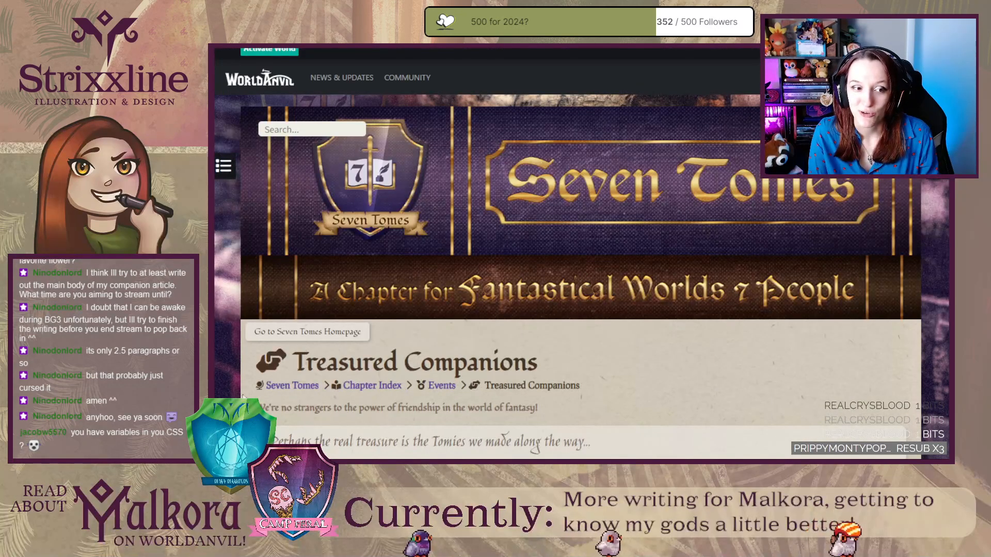
{"action": "scroll", "coordinate": [239, 381], "scroll_direction": "down", "scroll_amount": 3}
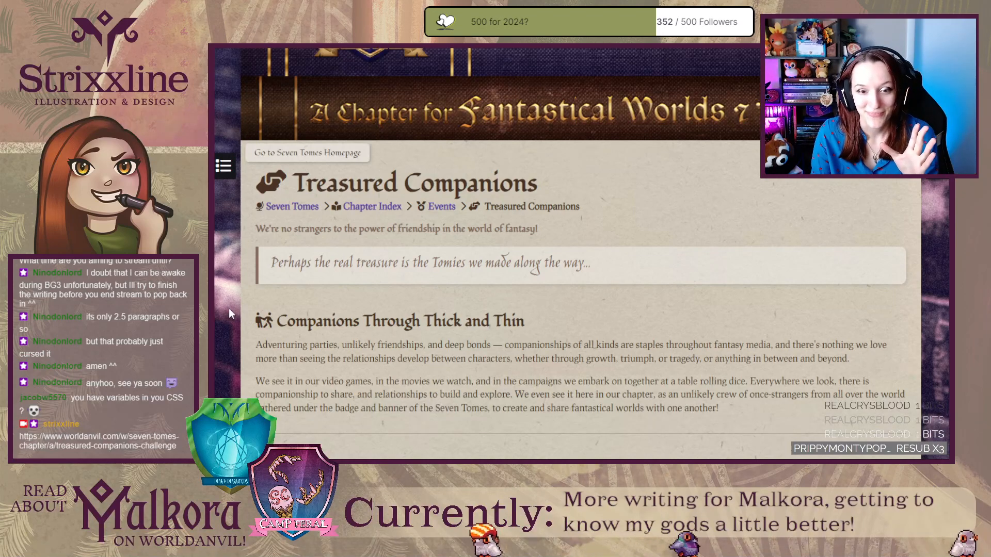
{"action": "scroll", "coordinate": [228, 308], "scroll_direction": "down", "scroll_amount": 2}
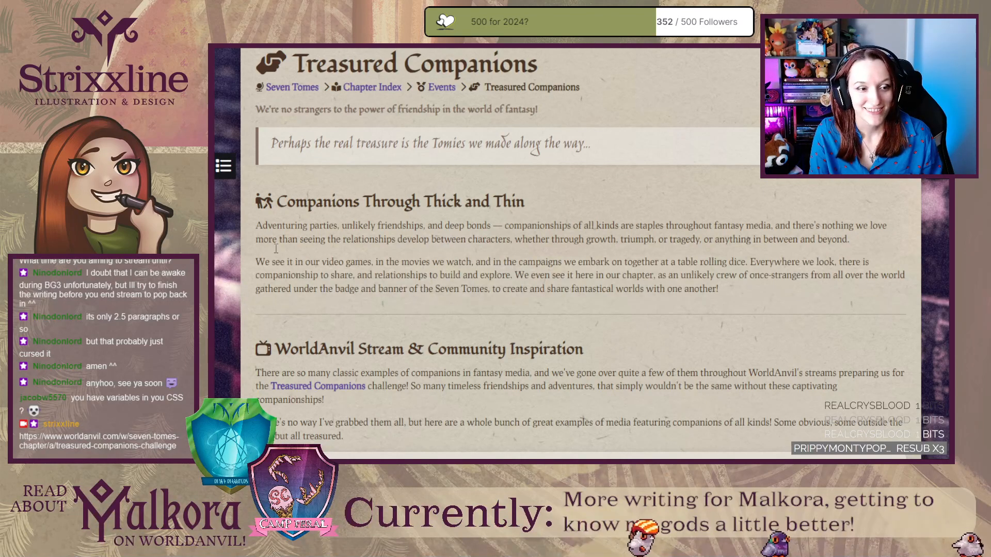
{"action": "scroll", "coordinate": [331, 242], "scroll_direction": "down", "scroll_amount": 5}
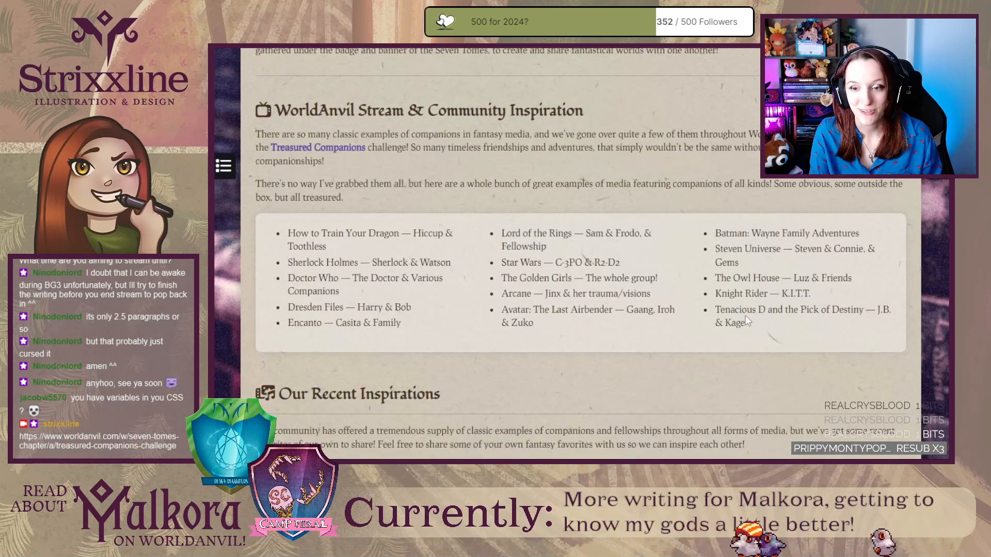
{"action": "left_click_drag", "start_coordinate": [751, 324], "coordinate": [263, 233]}
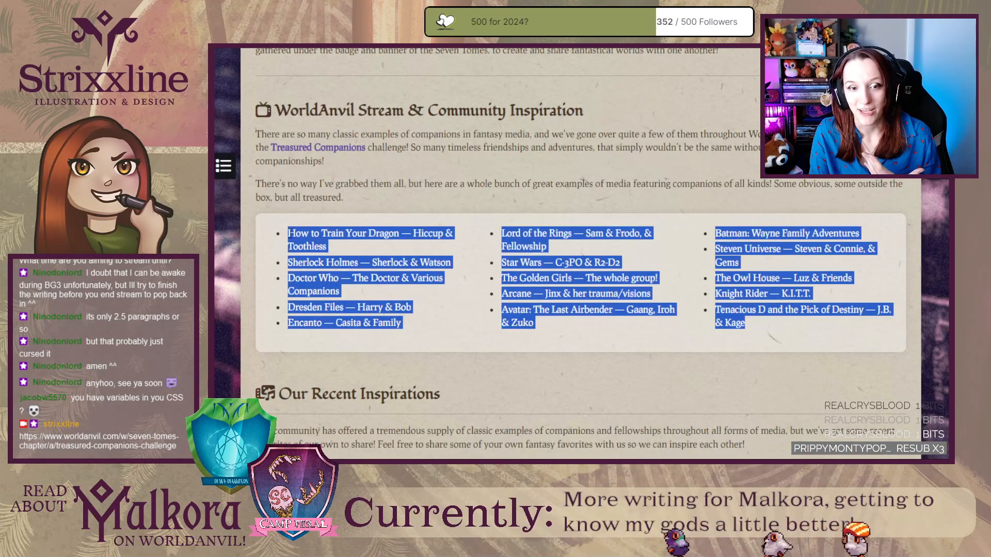
{"action": "left_click", "coordinate": [263, 236]}
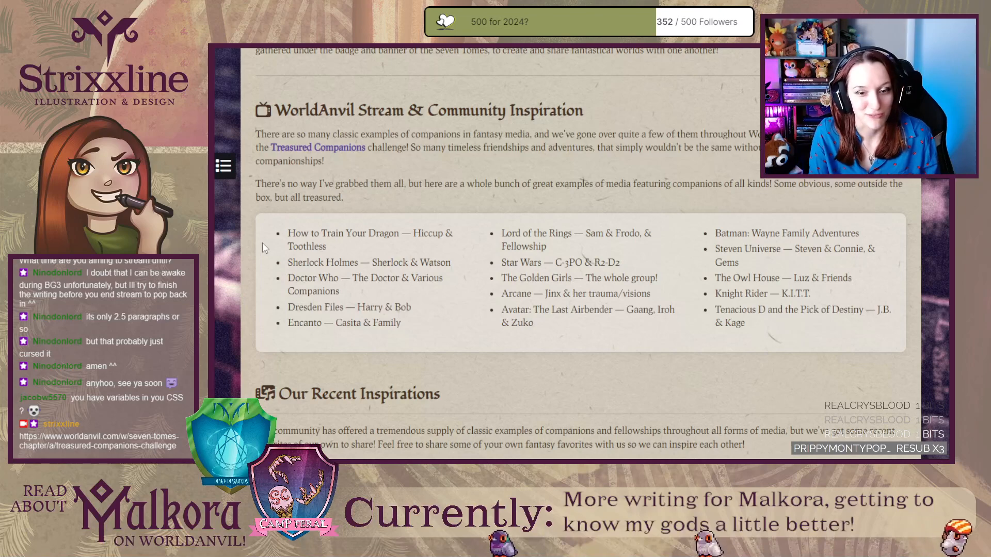
Look through the Our Recent Inspirations entries from Nimona through to Baldur's Gate III and the end of the article.
{"action": "scroll", "coordinate": [262, 243], "scroll_direction": "down", "scroll_amount": 5}
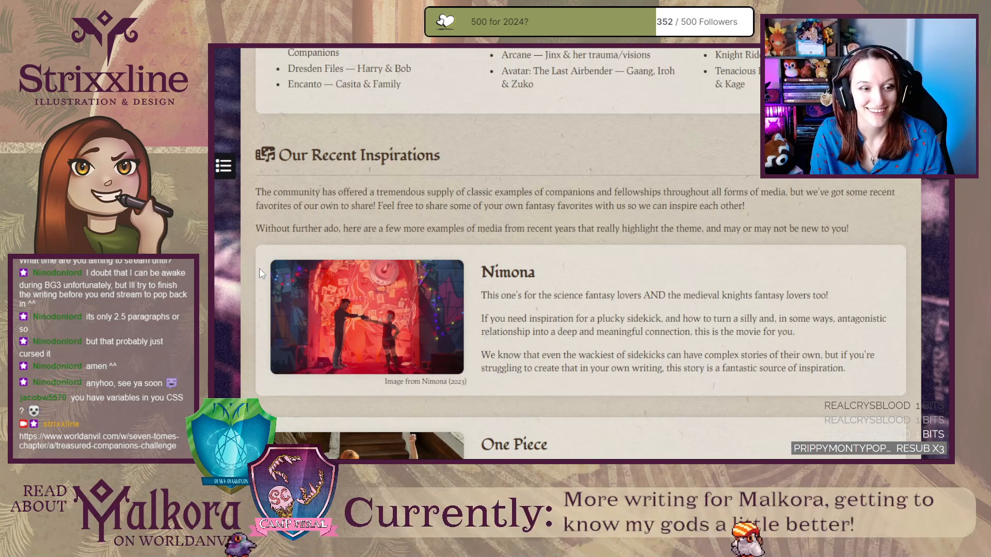
{"action": "scroll", "coordinate": [259, 274], "scroll_direction": "down", "scroll_amount": 1}
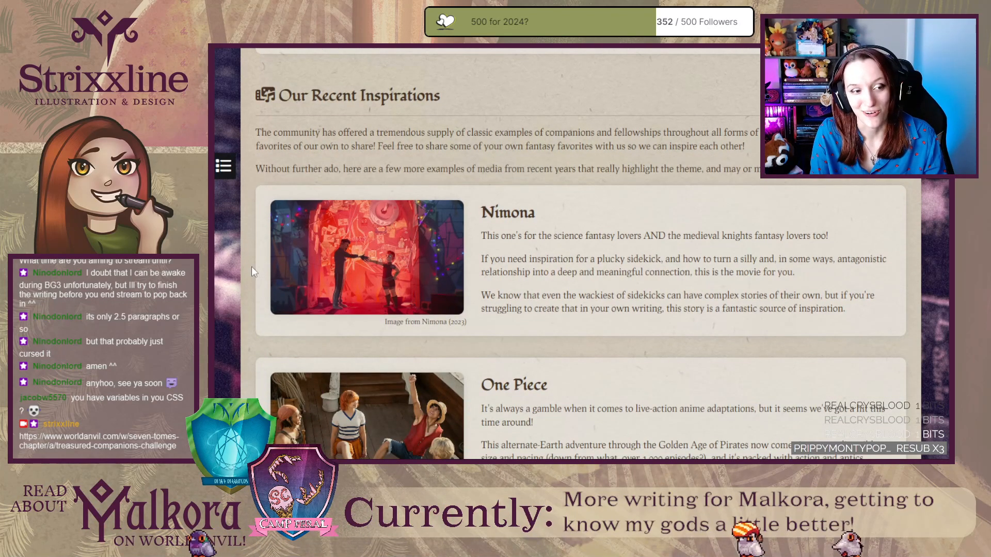
{"action": "scroll", "coordinate": [311, 256], "scroll_direction": "down", "scroll_amount": 3}
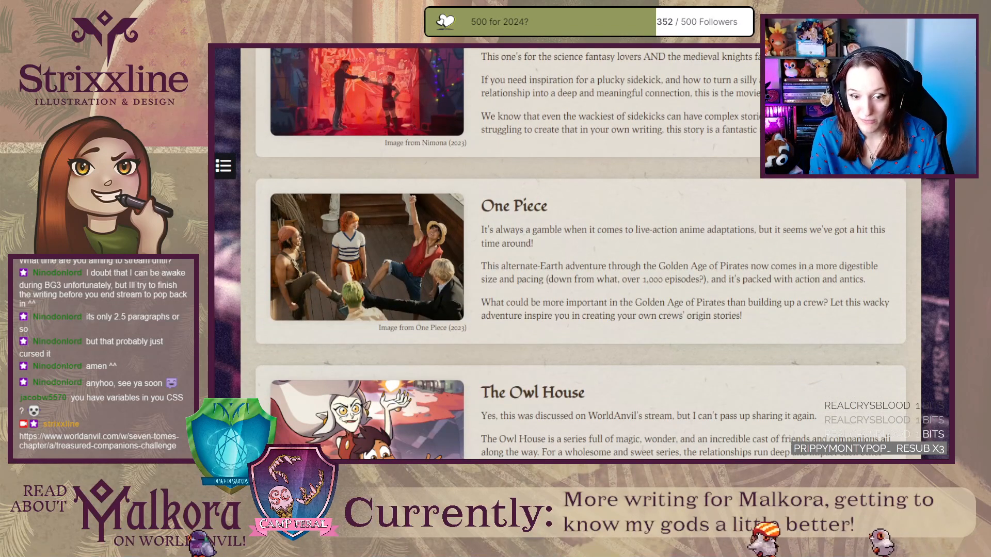
{"action": "scroll", "coordinate": [292, 287], "scroll_direction": "down", "scroll_amount": 3}
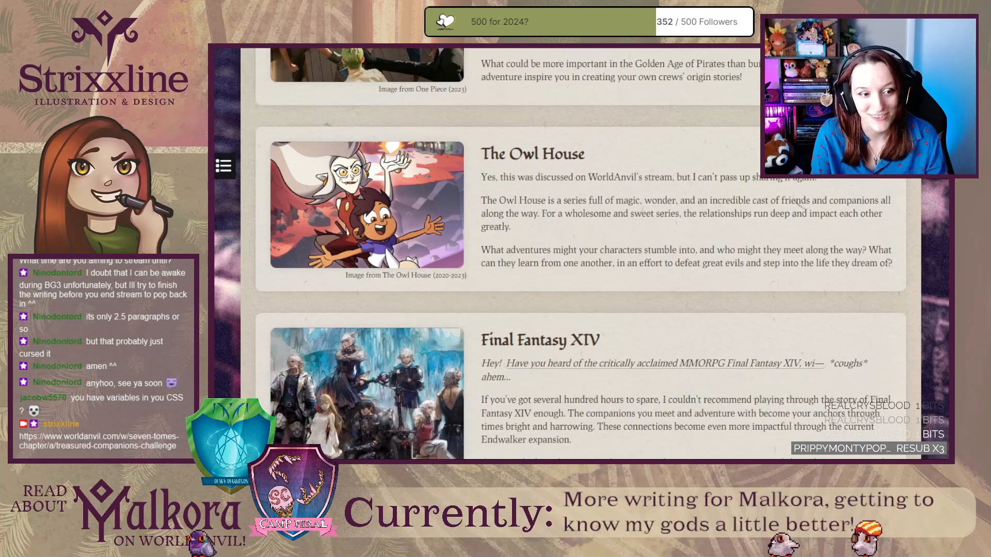
{"action": "scroll", "coordinate": [581, 253], "scroll_direction": "down", "scroll_amount": 3}
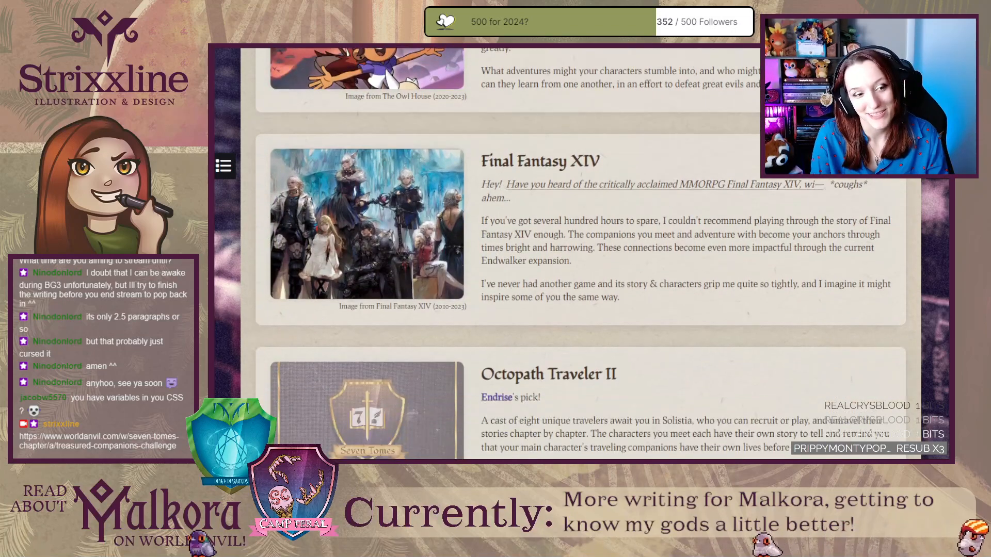
{"action": "scroll", "coordinate": [589, 393], "scroll_direction": "down", "scroll_amount": 3}
{"action": "scroll", "coordinate": [578, 253], "scroll_direction": "down", "scroll_amount": 3}
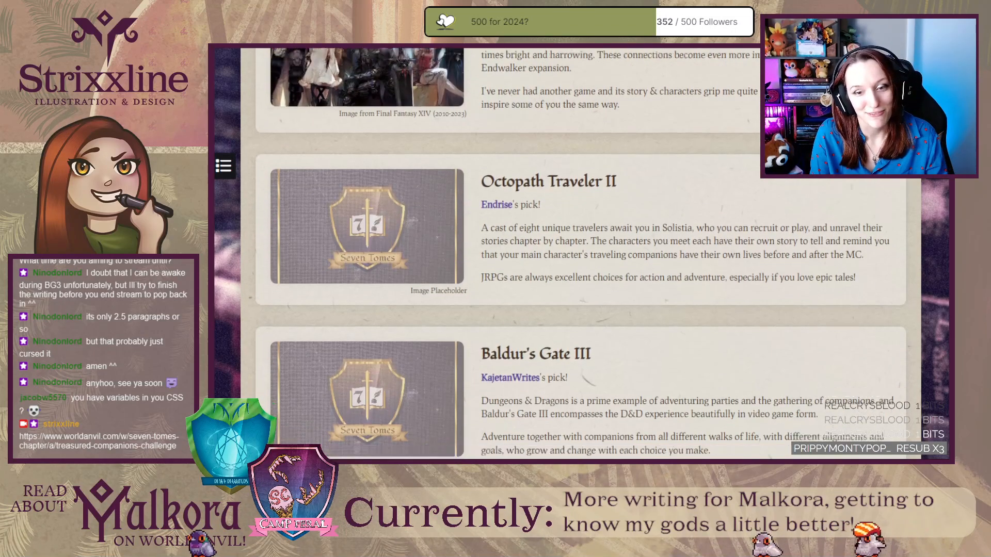
{"action": "scroll", "coordinate": [240, 382], "scroll_direction": "down", "scroll_amount": 2}
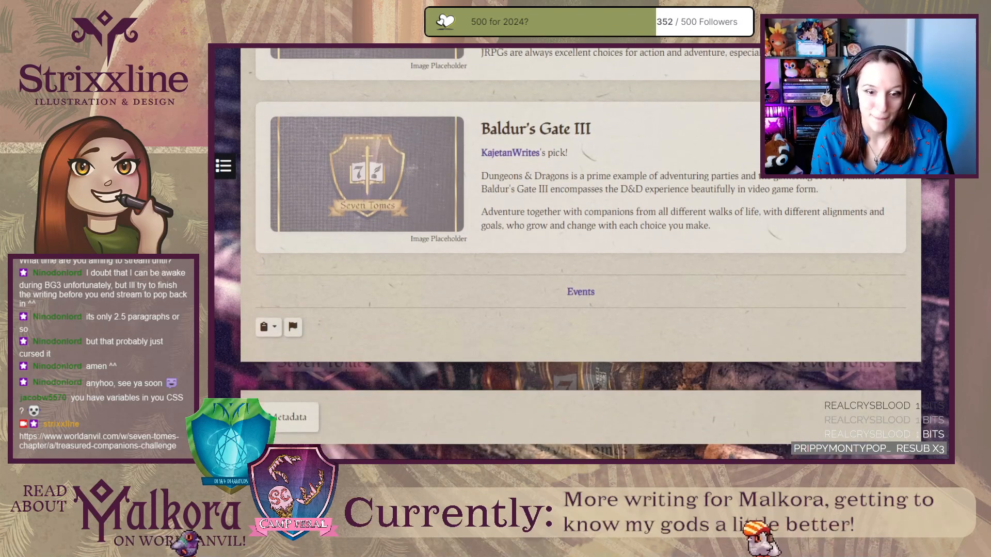
Review the inspiration entries in reverse, from Baldur's Gate III back to the Our Recent Inspirations introduction.
{"action": "scroll", "coordinate": [240, 382], "scroll_direction": "up", "scroll_amount": 2}
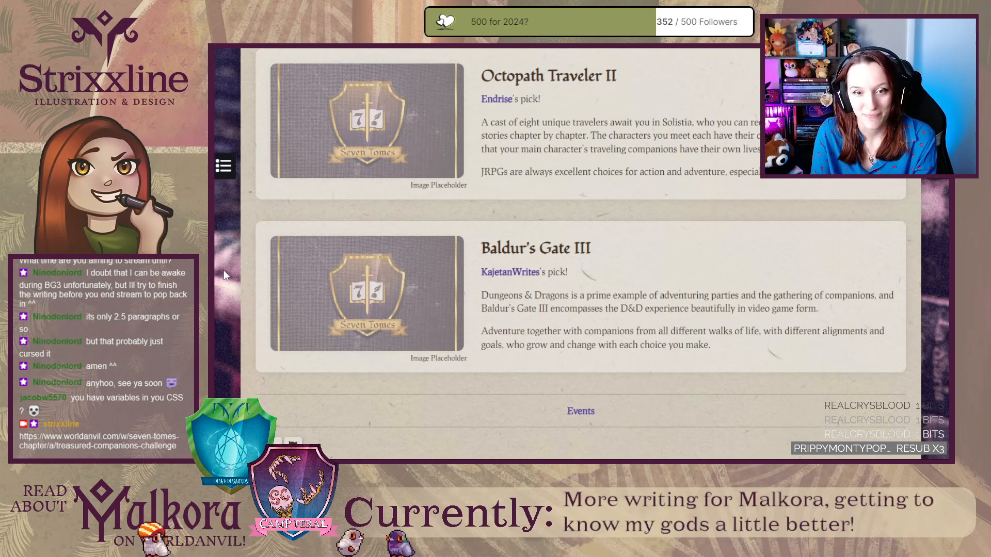
{"action": "scroll", "coordinate": [224, 270], "scroll_direction": "up", "scroll_amount": 10}
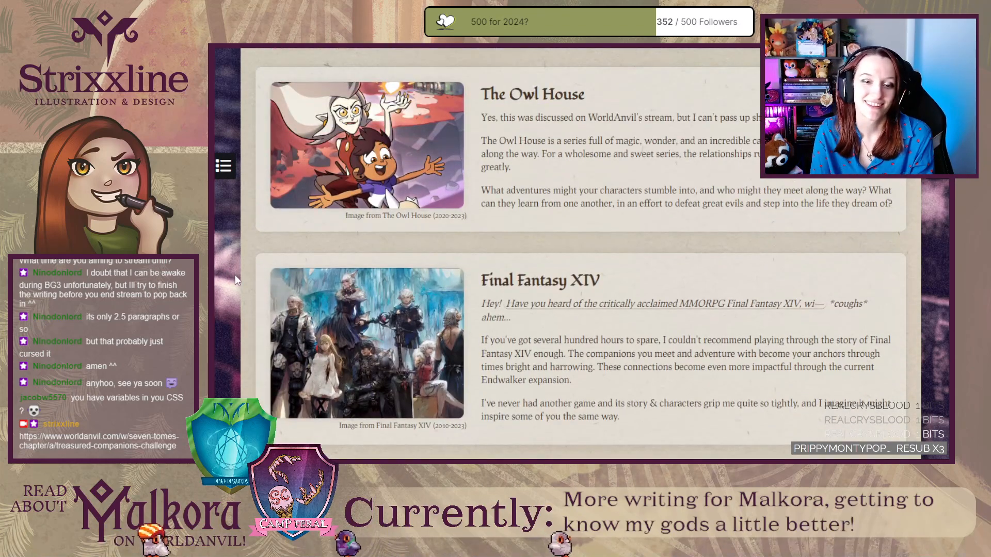
{"action": "scroll", "coordinate": [235, 275], "scroll_direction": "down", "scroll_amount": 1}
{"action": "scroll", "coordinate": [235, 275], "scroll_direction": "up", "scroll_amount": 10}
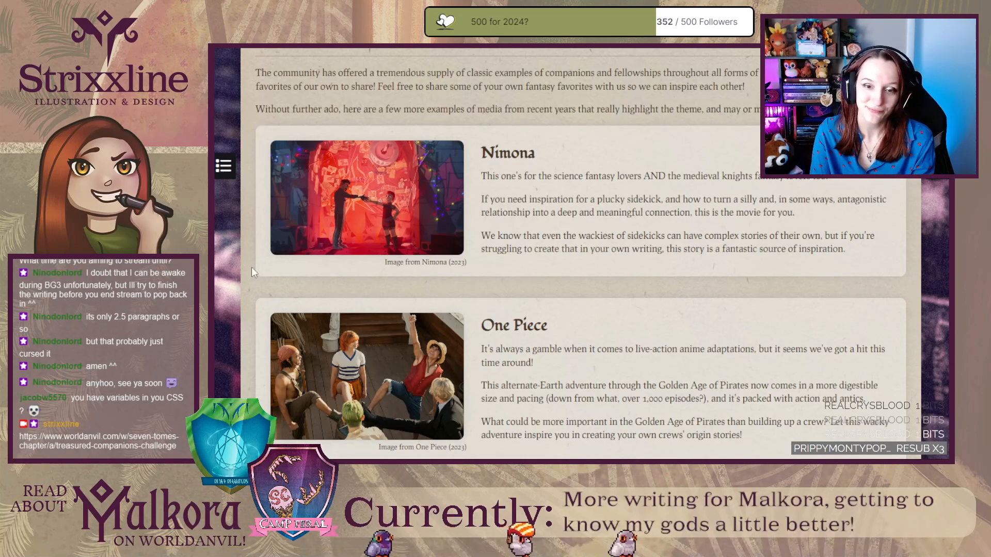
{"action": "scroll", "coordinate": [252, 267], "scroll_direction": "up", "scroll_amount": 3}
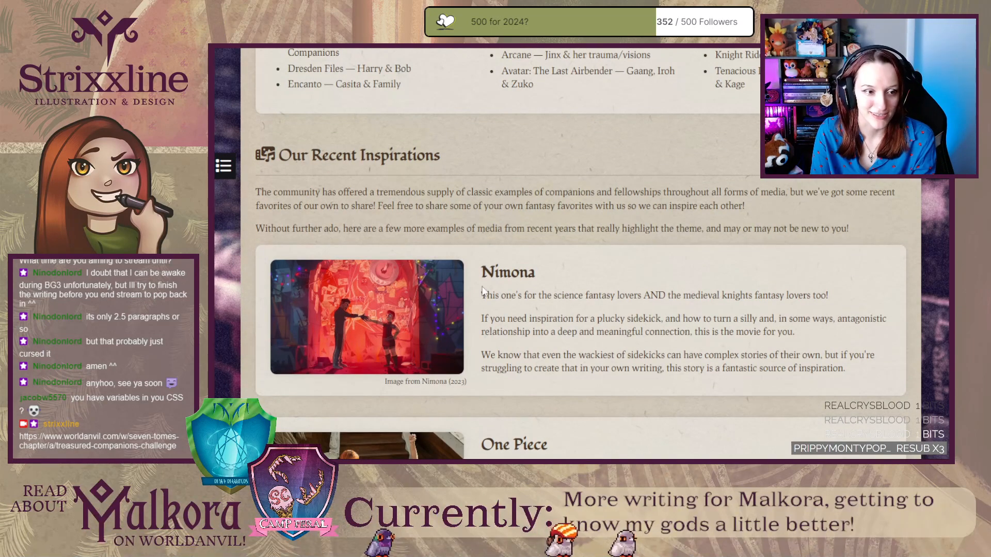
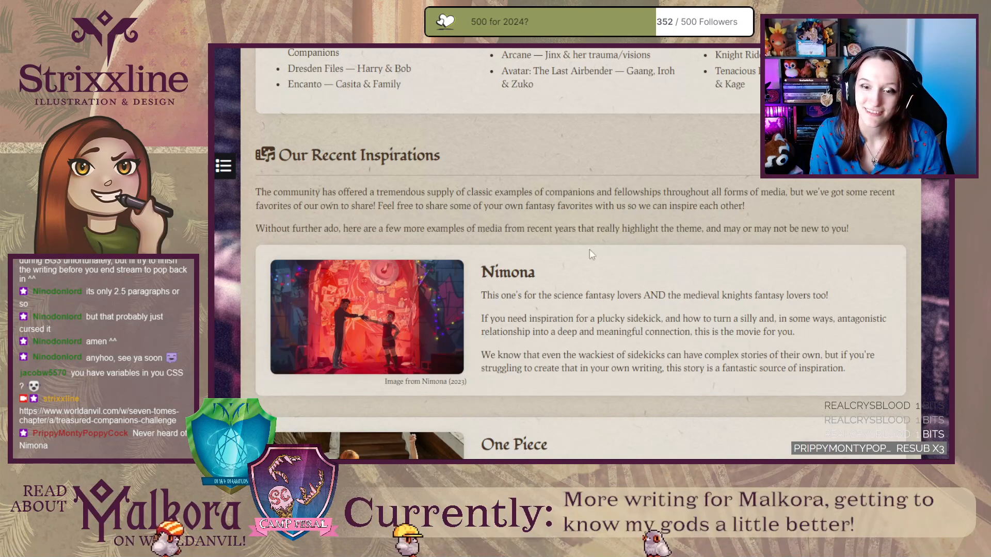
Search the web for Nimona from its heading in the article, look over the film's results and details, and return to the article.
{"action": "left_click_drag", "start_coordinate": [528, 273], "coordinate": [507, 275]}
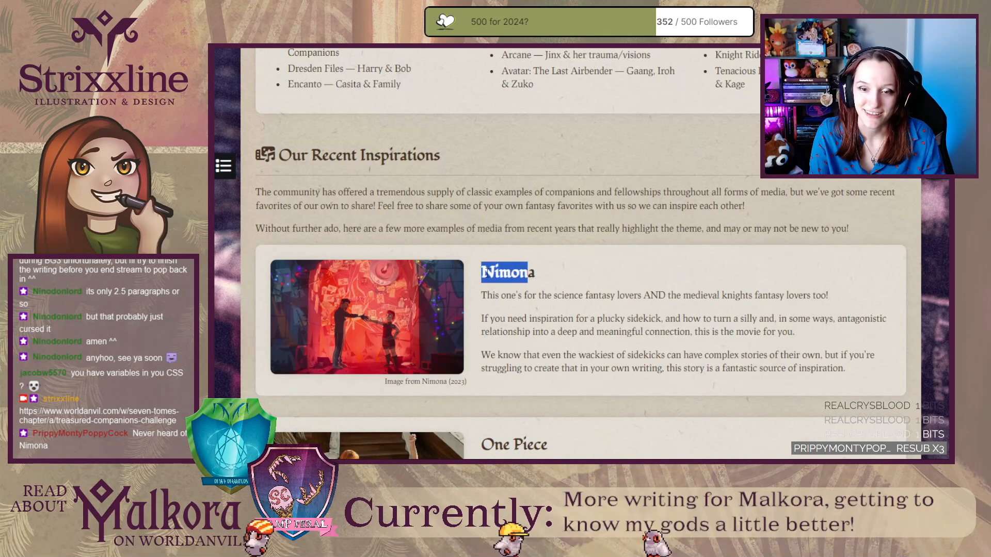
{"action": "right_click", "coordinate": [507, 275]}
{"action": "left_click", "coordinate": [569, 307]}
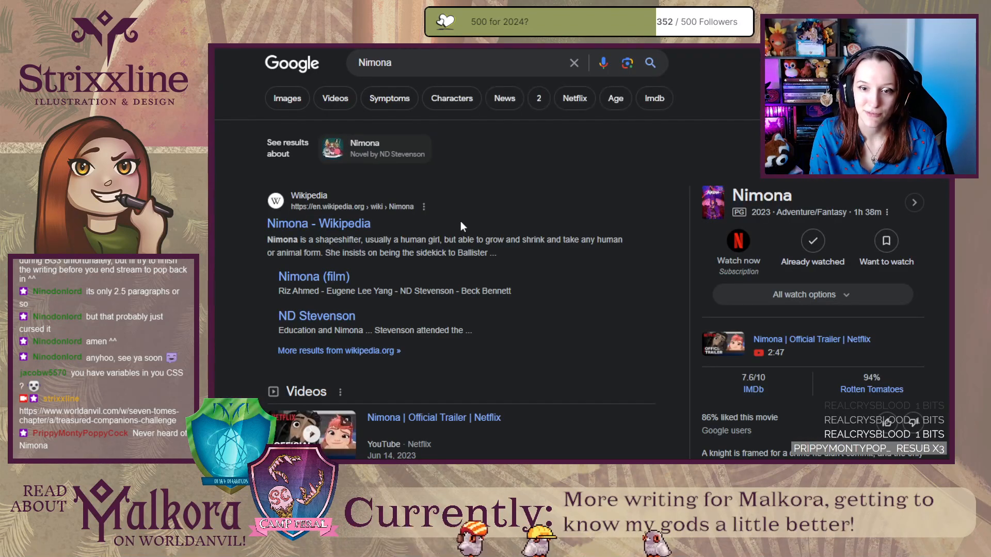
{"action": "scroll", "coordinate": [478, 232], "scroll_direction": "down", "scroll_amount": 2}
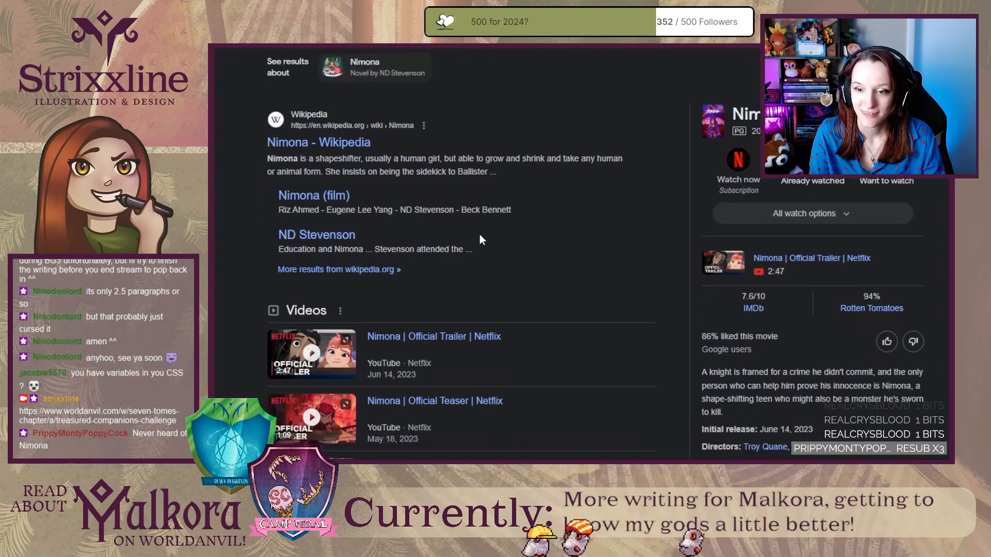
{"action": "scroll", "coordinate": [480, 238], "scroll_direction": "down", "scroll_amount": 1}
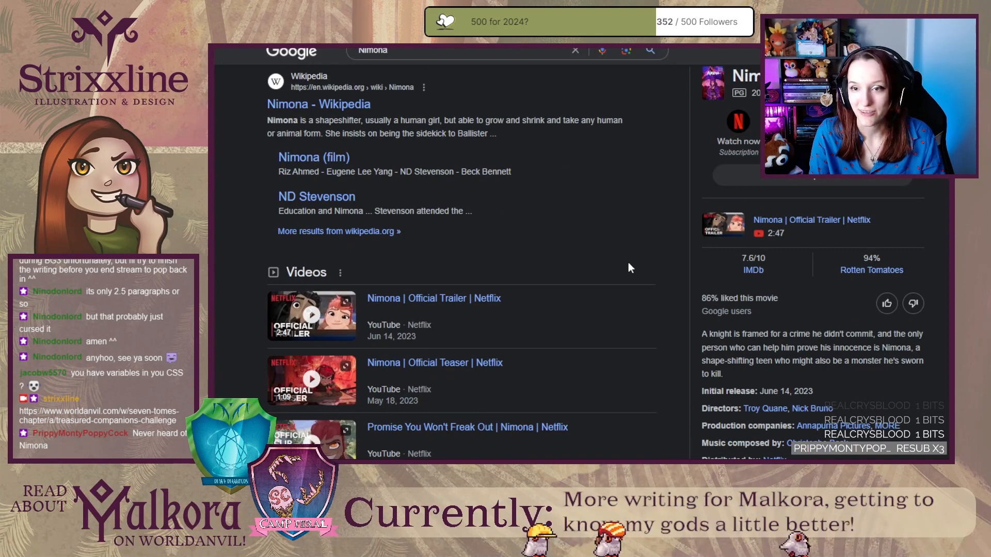
{"action": "scroll", "coordinate": [646, 267], "scroll_direction": "down", "scroll_amount": 1}
{"action": "scroll", "coordinate": [646, 274], "scroll_direction": "up", "scroll_amount": 2}
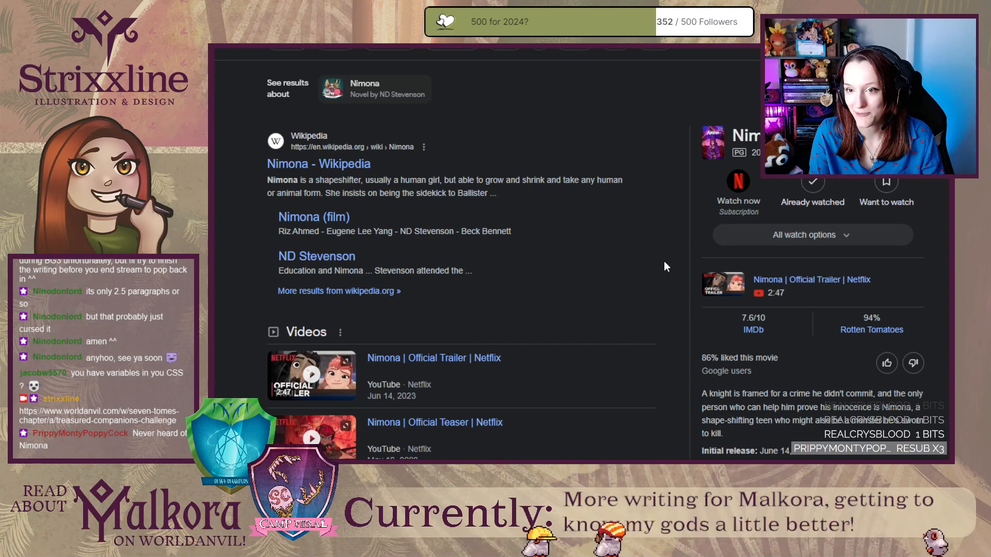
{"action": "scroll", "coordinate": [666, 262], "scroll_direction": "down", "scroll_amount": 3}
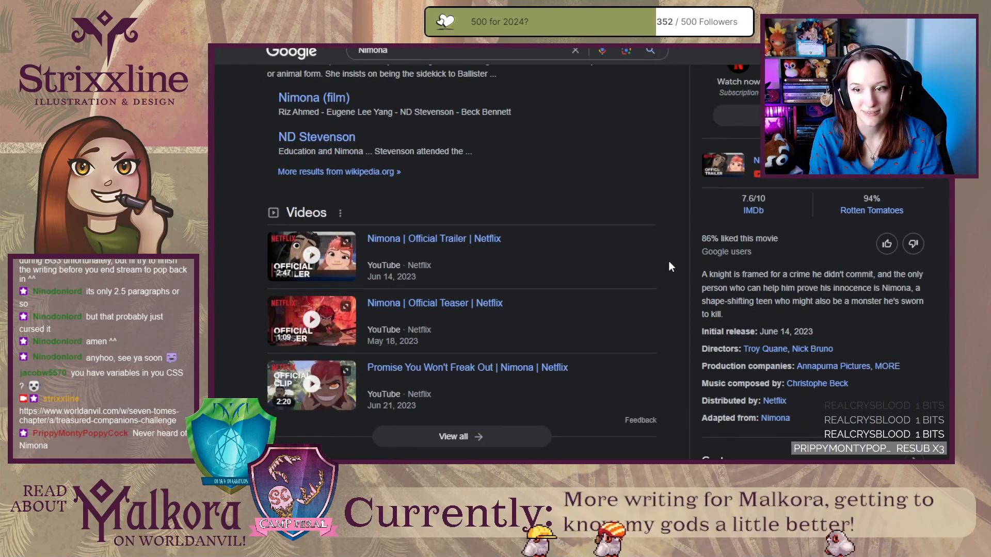
{"action": "scroll", "coordinate": [671, 262], "scroll_direction": "up", "scroll_amount": 3}
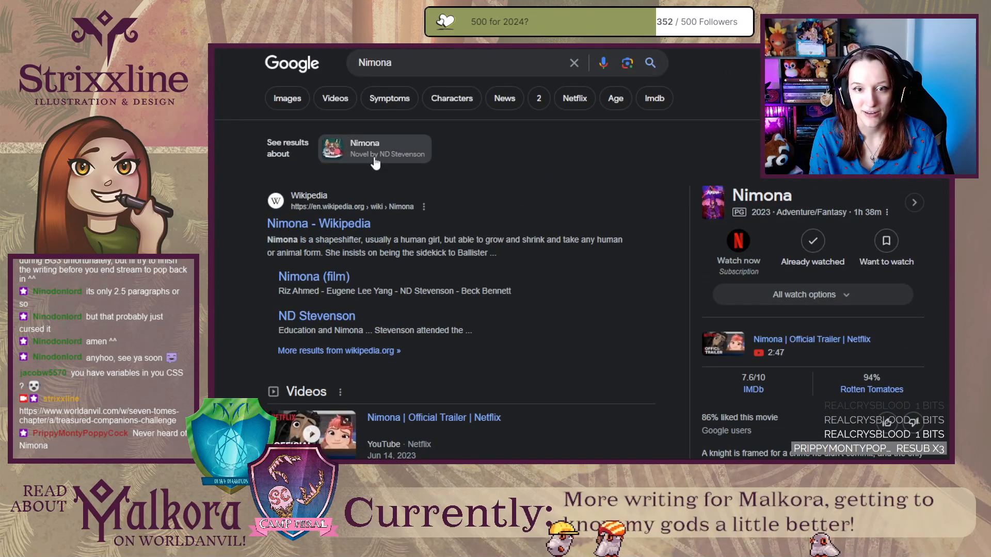
{"action": "scroll", "coordinate": [658, 317], "scroll_direction": "down", "scroll_amount": 3}
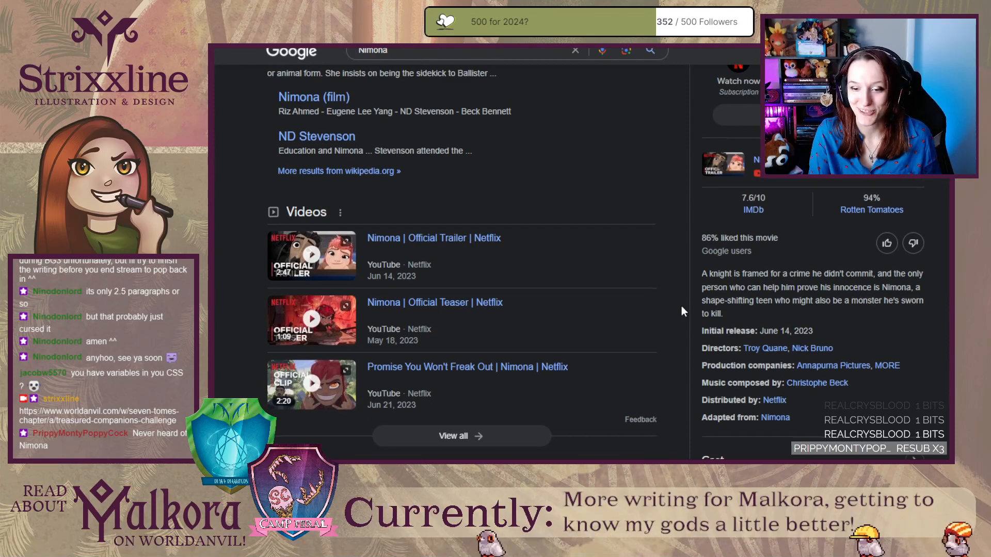
{"action": "scroll", "coordinate": [681, 306], "scroll_direction": "down", "scroll_amount": 3}
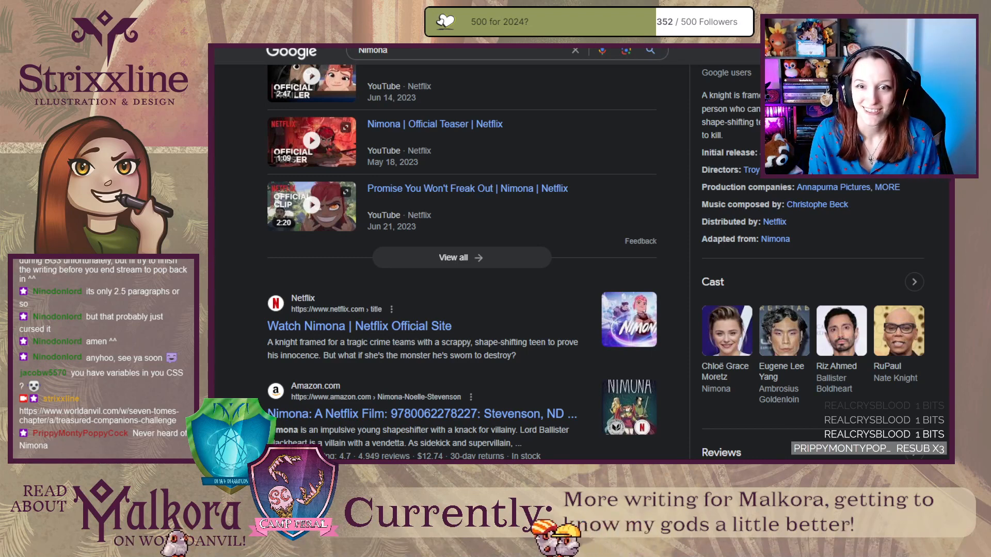
{"action": "key", "text": "ctrl+w"}
{"action": "left_click", "coordinate": [258, 266]}
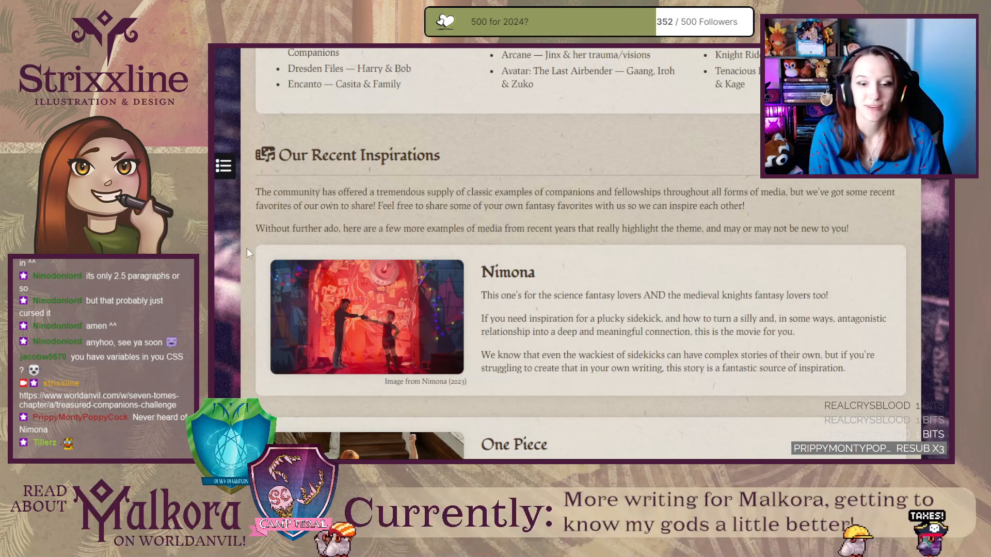
Look through the One Piece, The Owl House and Final Fantasy XIV entries under Our Recent Inspirations.
{"action": "scroll", "coordinate": [252, 324], "scroll_direction": "down", "scroll_amount": 5}
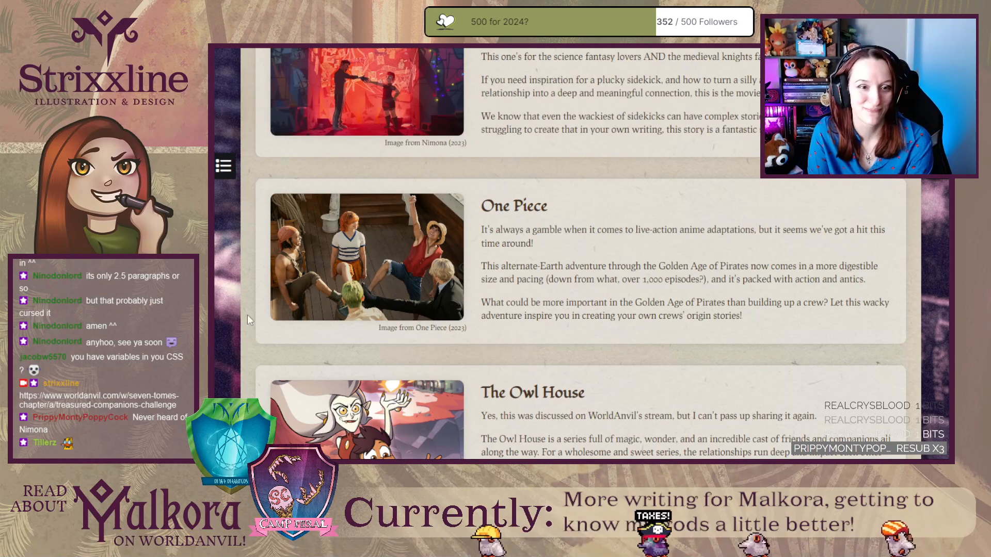
{"action": "scroll", "coordinate": [263, 253], "scroll_direction": "down", "scroll_amount": 2}
{"action": "scroll", "coordinate": [262, 253], "scroll_direction": "down", "scroll_amount": 4}
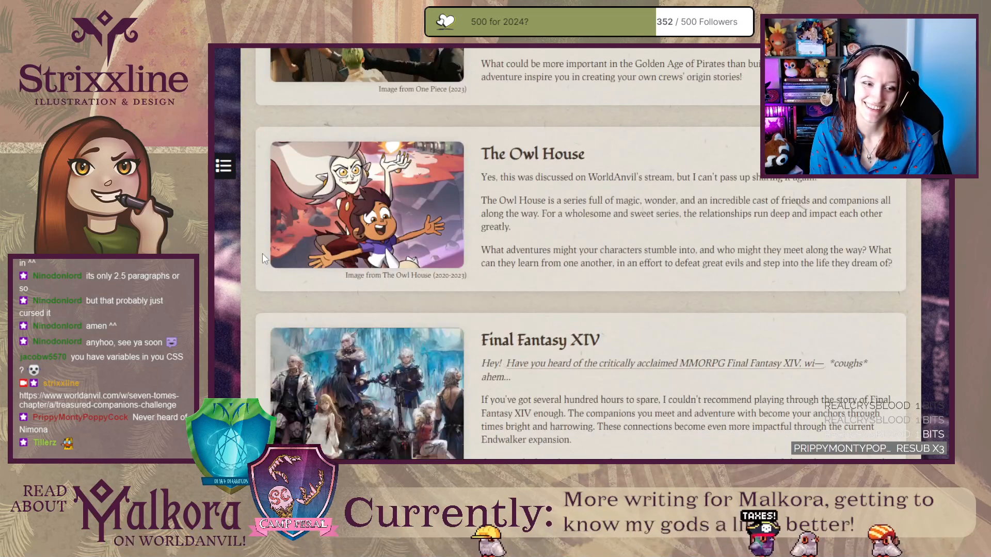
{"action": "scroll", "coordinate": [262, 253], "scroll_direction": "up", "scroll_amount": 1}
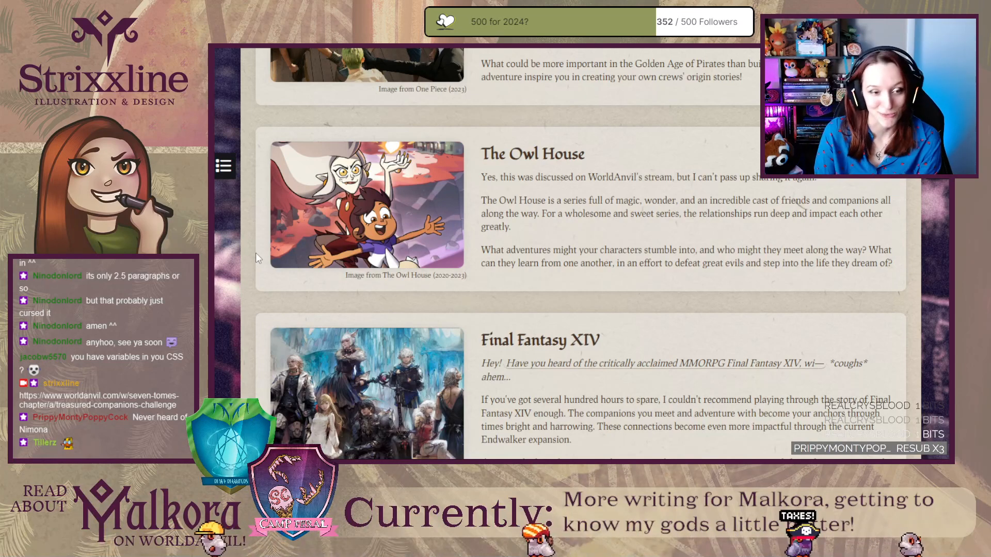
{"action": "scroll", "coordinate": [255, 252], "scroll_direction": "down", "scroll_amount": 5}
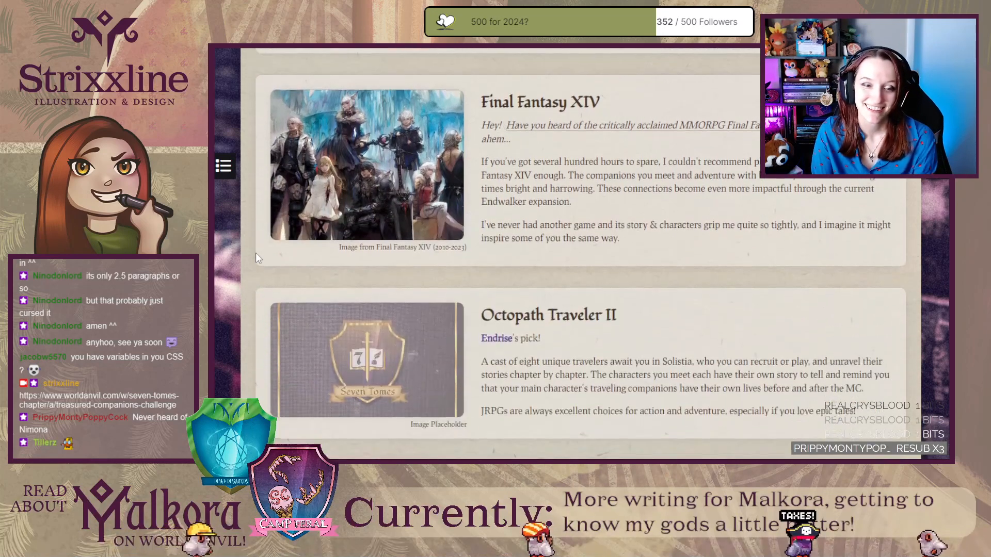
{"action": "scroll", "coordinate": [255, 252], "scroll_direction": "up", "scroll_amount": 1}
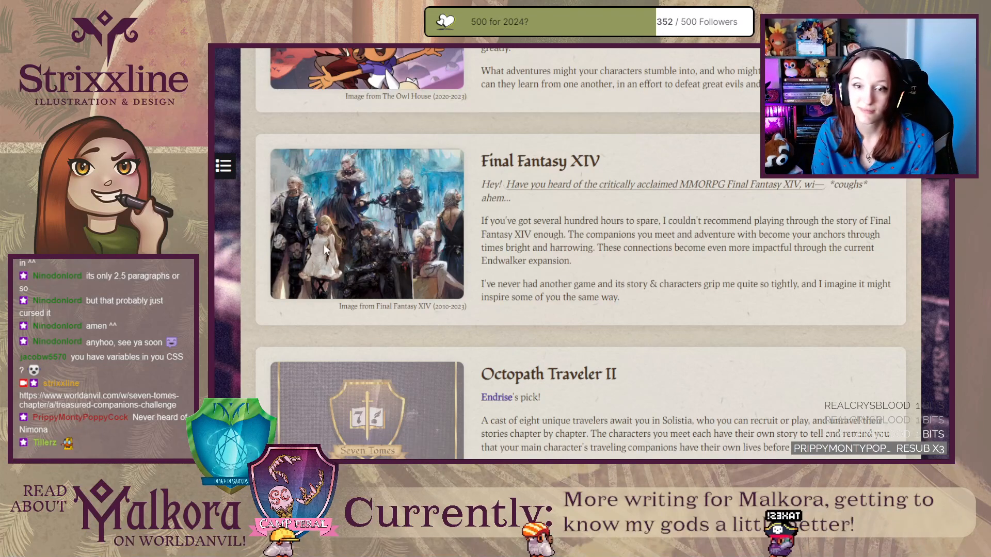
{"action": "mouse_move", "coordinate": [700, 192]}
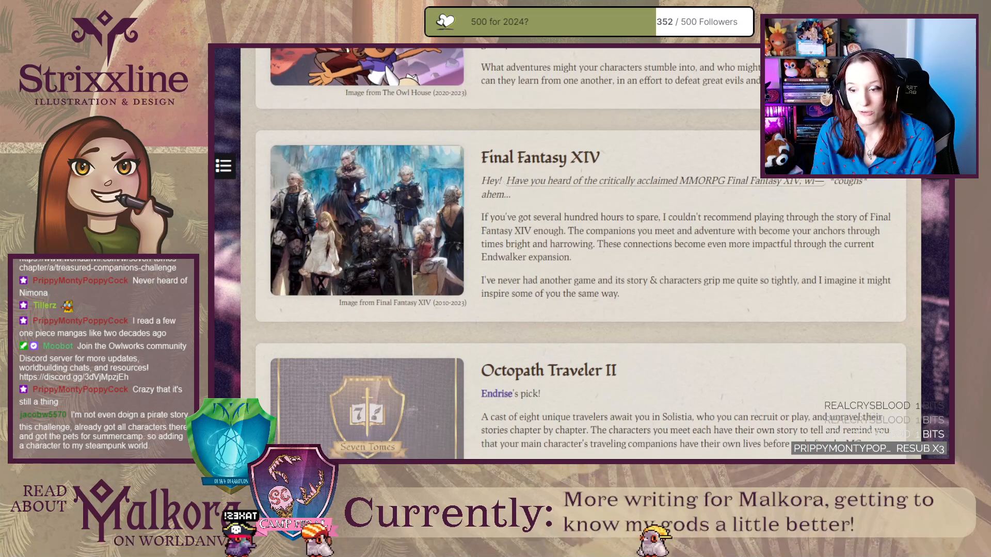
Review the Octopath Traveler II and Baldur's Gate III entries and return to the Treasured Companions article header.
{"action": "scroll", "coordinate": [578, 253], "scroll_direction": "down", "scroll_amount": 2}
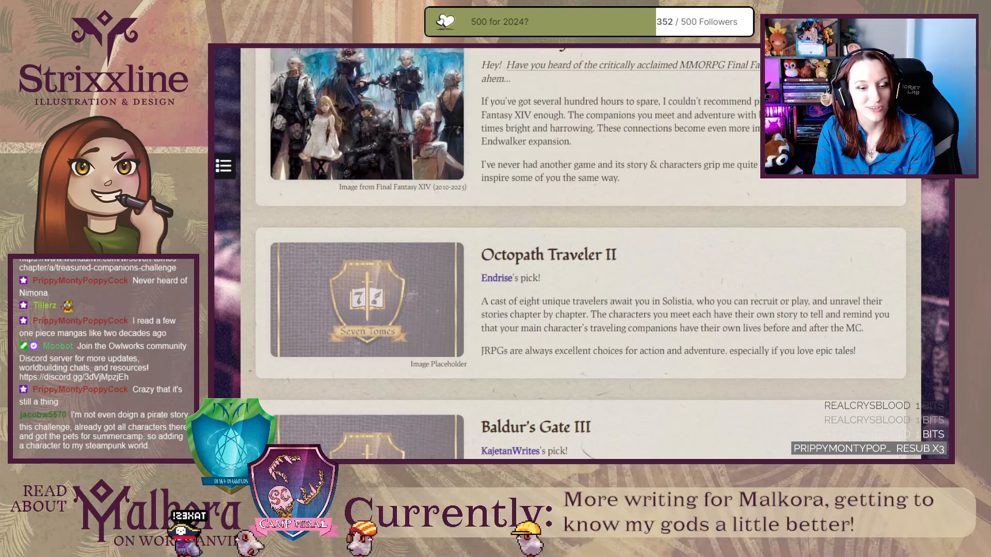
{"action": "scroll", "coordinate": [566, 295], "scroll_direction": "down", "scroll_amount": 1}
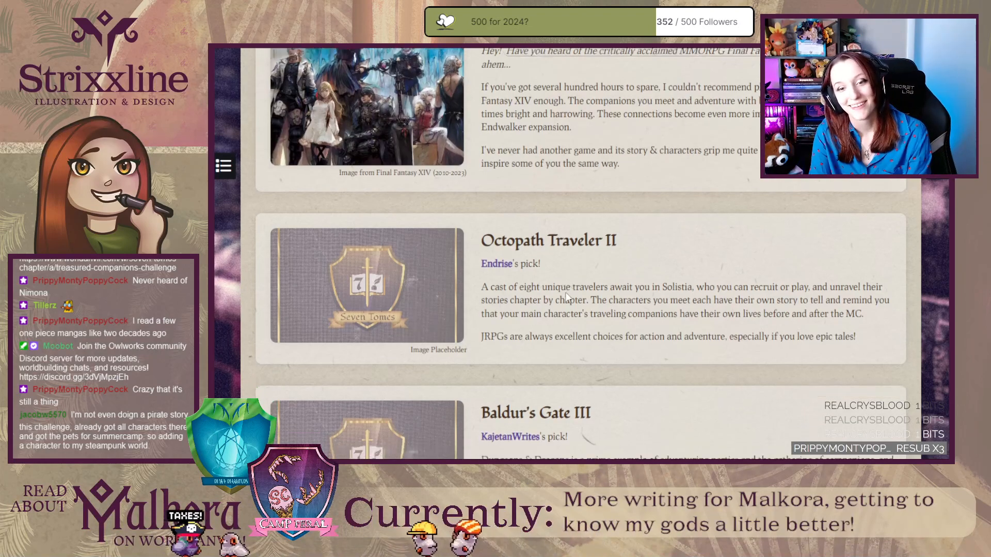
{"action": "scroll", "coordinate": [566, 296], "scroll_direction": "down", "scroll_amount": 3}
{"action": "scroll", "coordinate": [570, 300], "scroll_direction": "up", "scroll_amount": 10}
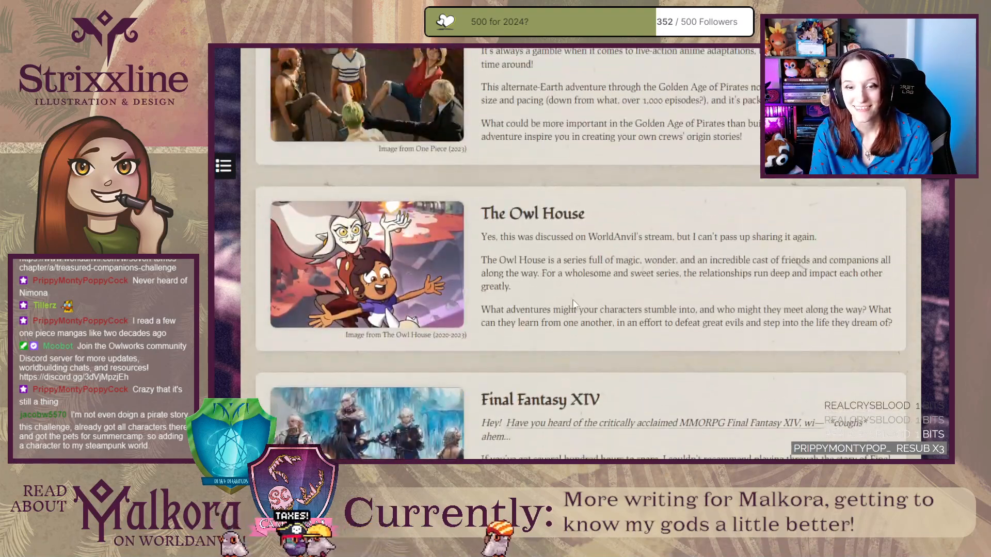
{"action": "scroll", "coordinate": [576, 297], "scroll_direction": "up", "scroll_amount": 15}
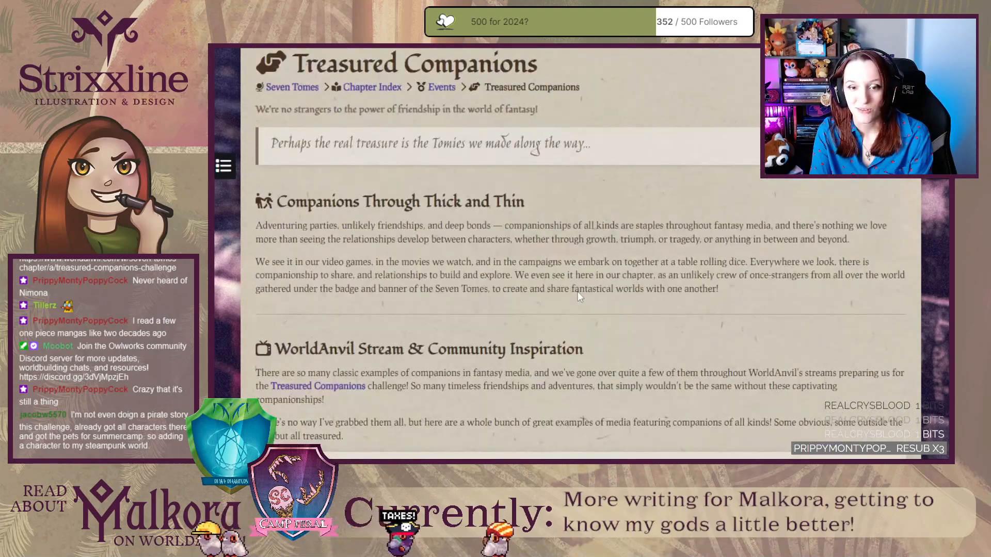
{"action": "scroll", "coordinate": [578, 292], "scroll_direction": "down", "scroll_amount": 20}
{"action": "scroll", "coordinate": [577, 292], "scroll_direction": "up", "scroll_amount": 6}
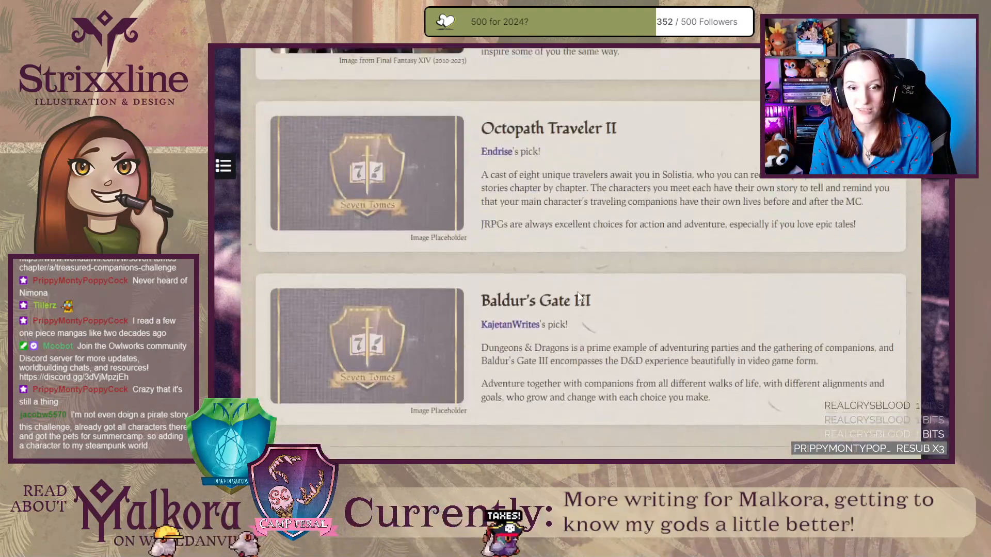
{"action": "scroll", "coordinate": [579, 296], "scroll_direction": "up", "scroll_amount": 10}
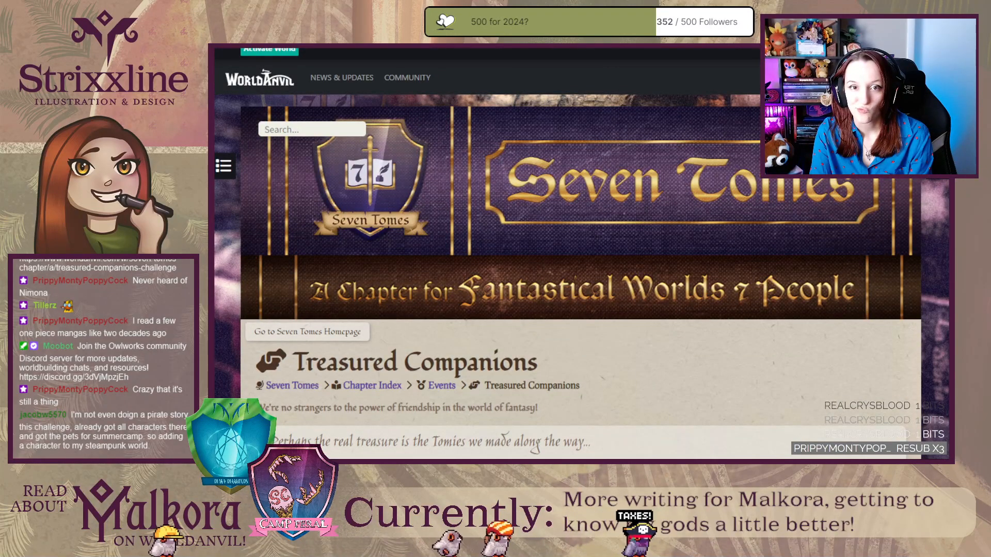
Open the Treasured Companions article of Seven Tomes in the article editor.
{"action": "key", "text": "ctrl+Tab"}
{"action": "key", "text": "ctrl+Tab"}
{"action": "key", "text": "ctrl+Tab"}
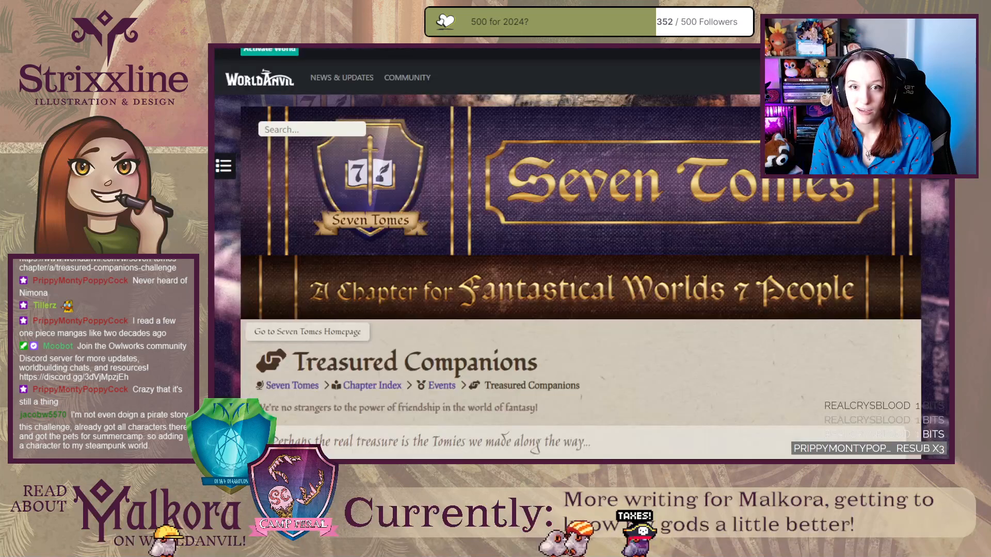
{"action": "left_click", "coordinate": [279, 51]}
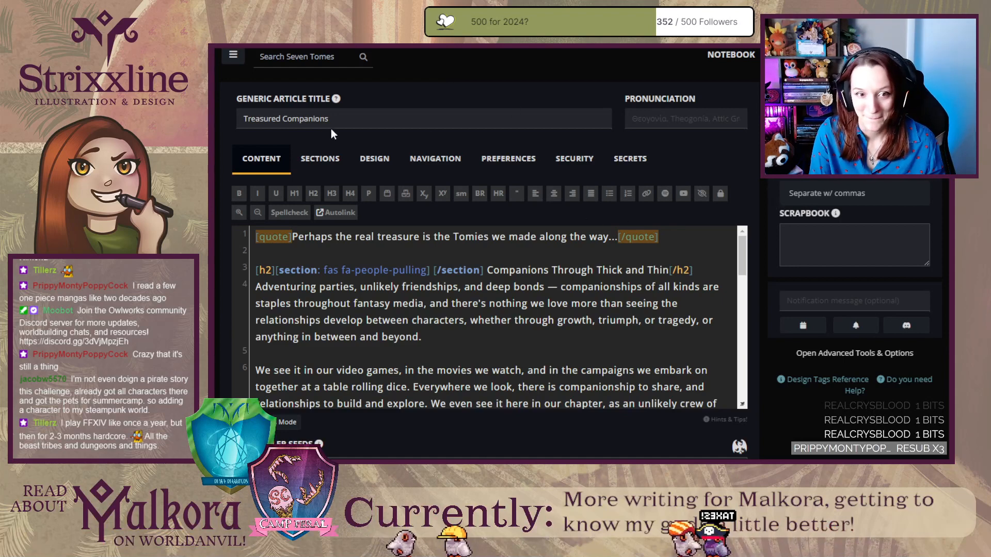
{"action": "scroll", "coordinate": [760, 363], "scroll_direction": "down", "scroll_amount": 1}
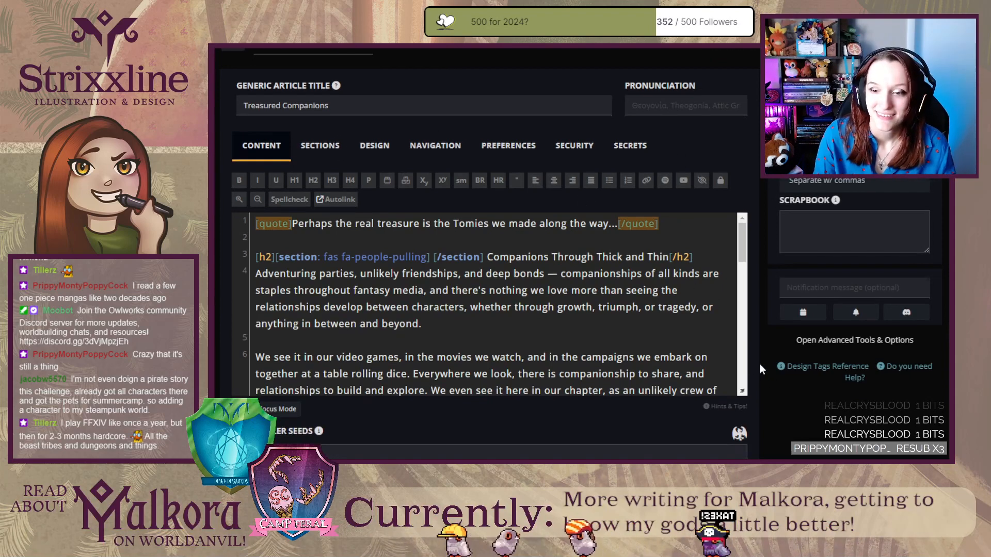
Show the article's footer sections and enlarge the Full Width Footer editor to fit more of its code.
{"action": "left_click", "coordinate": [328, 147]}
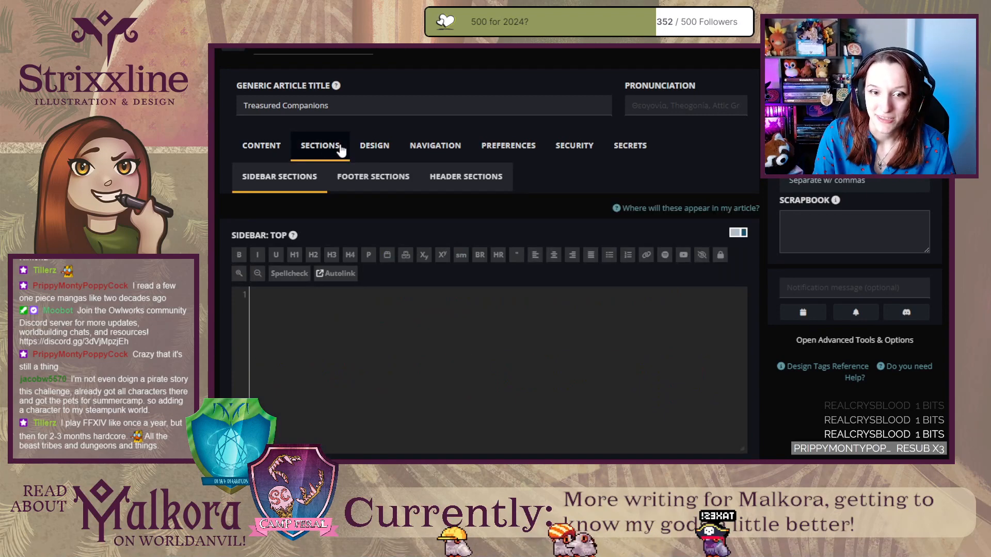
{"action": "left_click", "coordinate": [375, 178]}
{"action": "scroll", "coordinate": [792, 404], "scroll_direction": "down", "scroll_amount": 7}
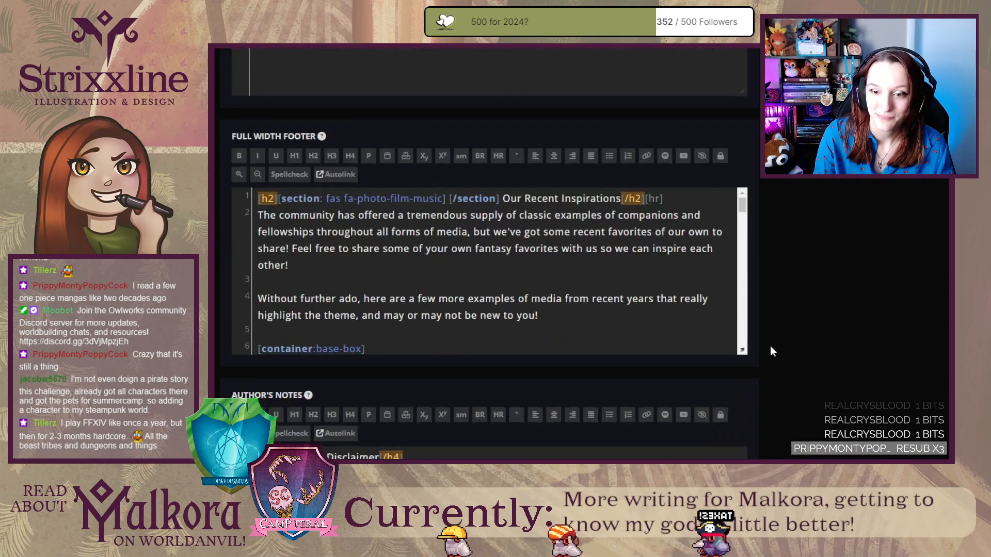
{"action": "left_click_drag", "start_coordinate": [742, 347], "coordinate": [770, 556]}
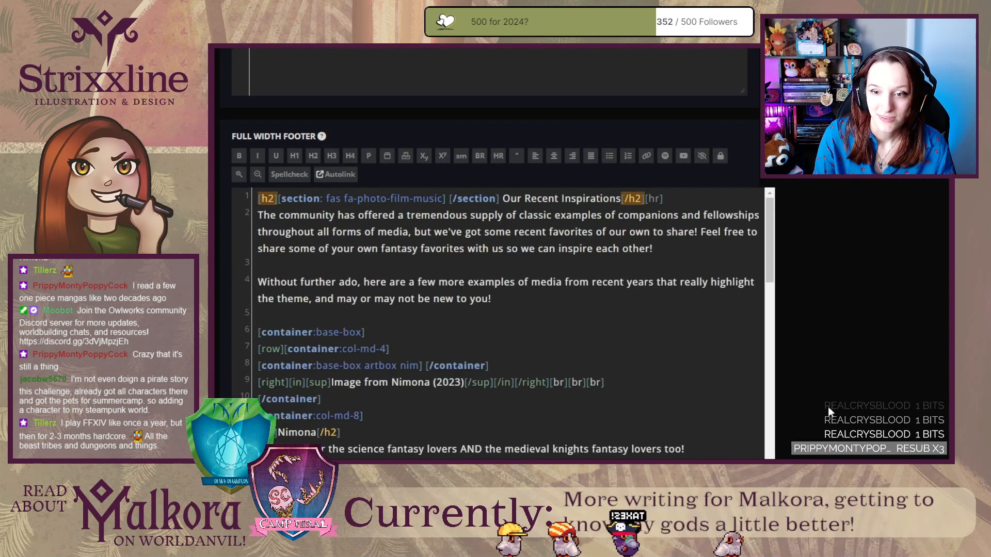
{"action": "scroll", "coordinate": [832, 401], "scroll_direction": "down", "scroll_amount": 3}
{"action": "left_click_drag", "start_coordinate": [768, 393], "coordinate": [751, 517]}
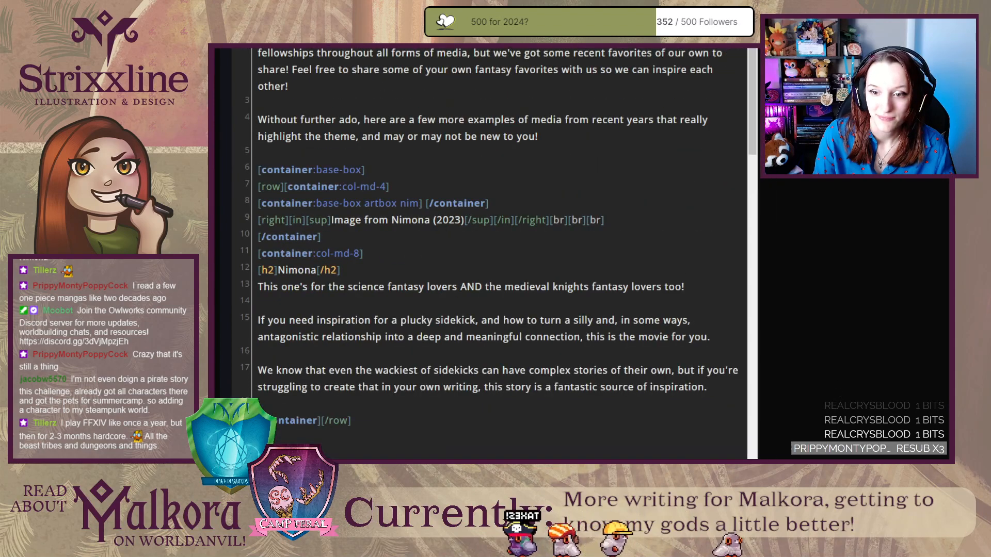
Duplicate the whole Baldur's Gate III entry block at the end of the Full Width Footer code.
{"action": "scroll", "coordinate": [652, 391], "scroll_direction": "down", "scroll_amount": 5}
{"action": "scroll", "coordinate": [652, 391], "scroll_direction": "up", "scroll_amount": 5}
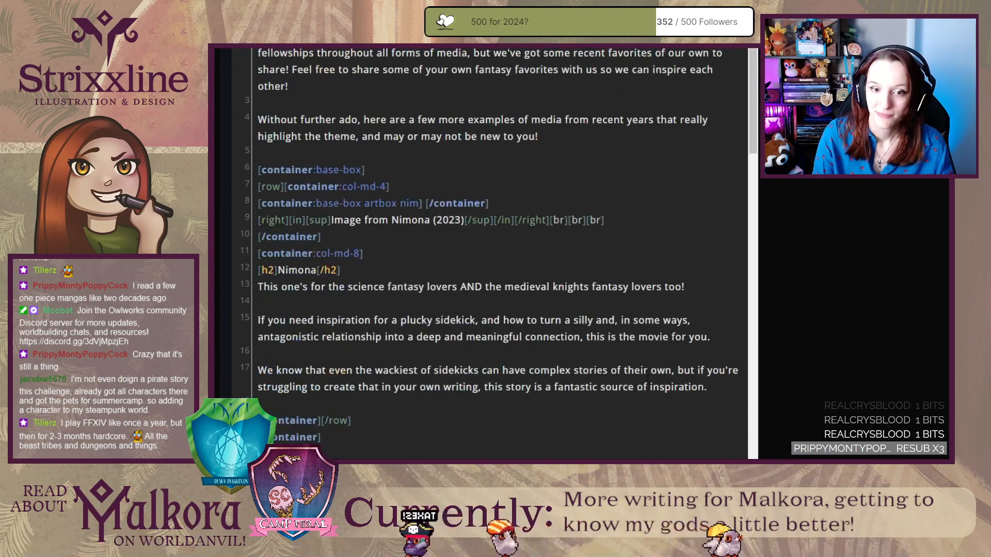
{"action": "scroll", "coordinate": [651, 391], "scroll_direction": "down", "scroll_amount": 20}
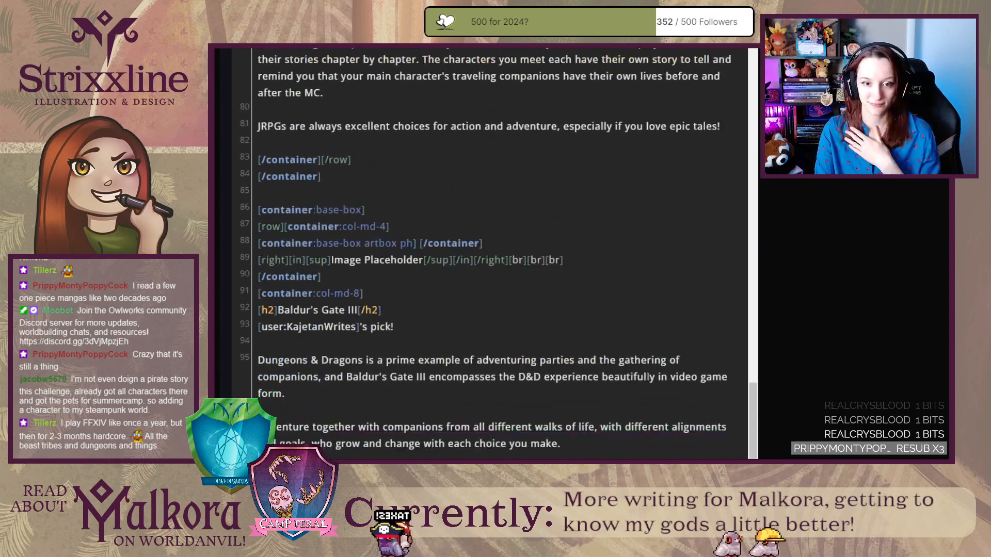
{"action": "left_click", "coordinate": [316, 477]}
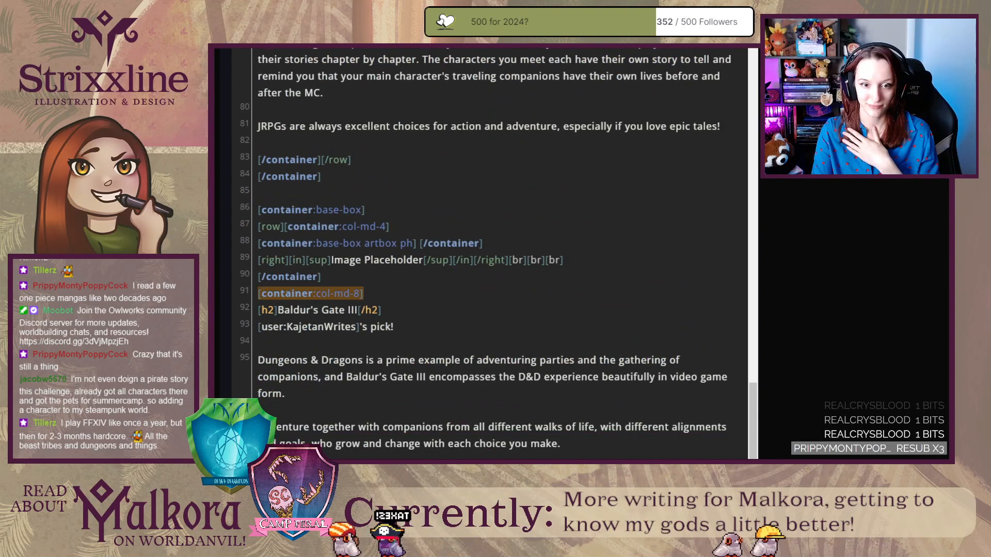
{"action": "left_click", "coordinate": [318, 494]}
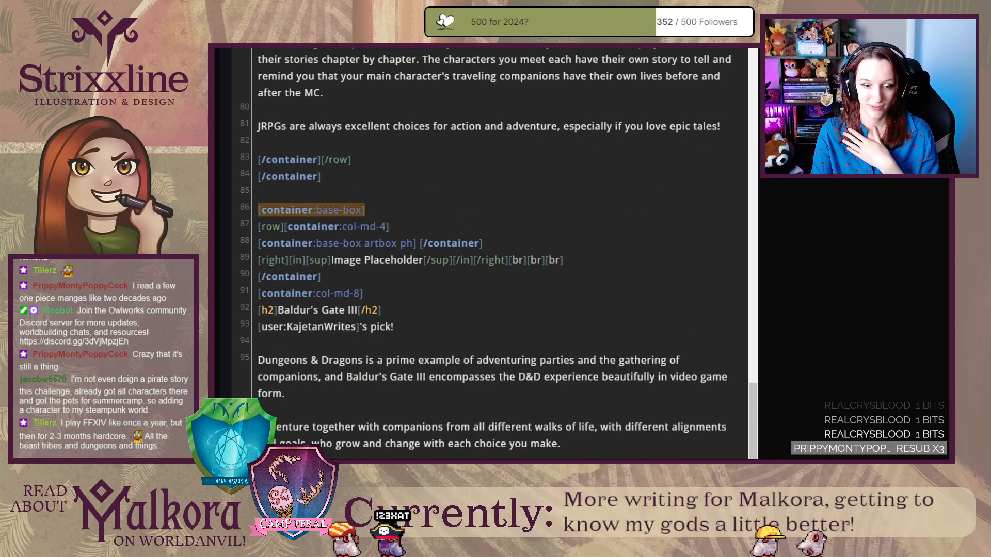
{"action": "left_click_drag", "start_coordinate": [320, 494], "coordinate": [243, 214]}
{"action": "key", "text": "ctrl+c"}
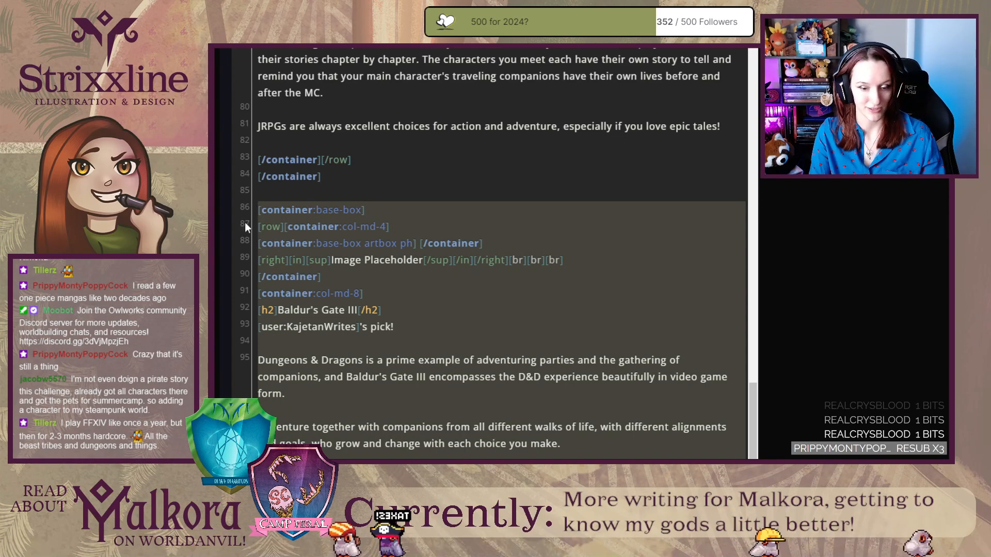
{"action": "left_click", "coordinate": [310, 511]}
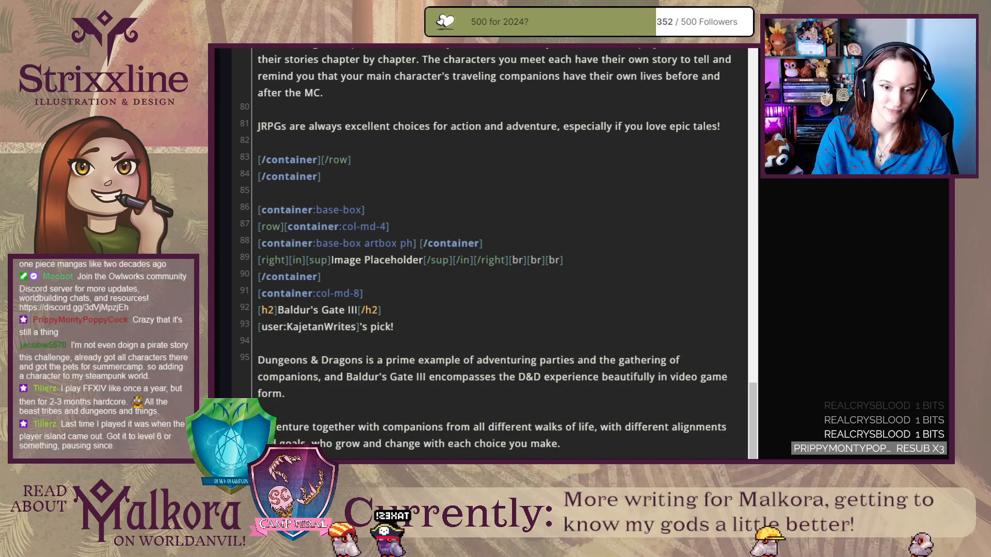
{"action": "key", "text": "Return"}
{"action": "key", "text": "Return"}
{"action": "key", "text": "ctrl+v"}
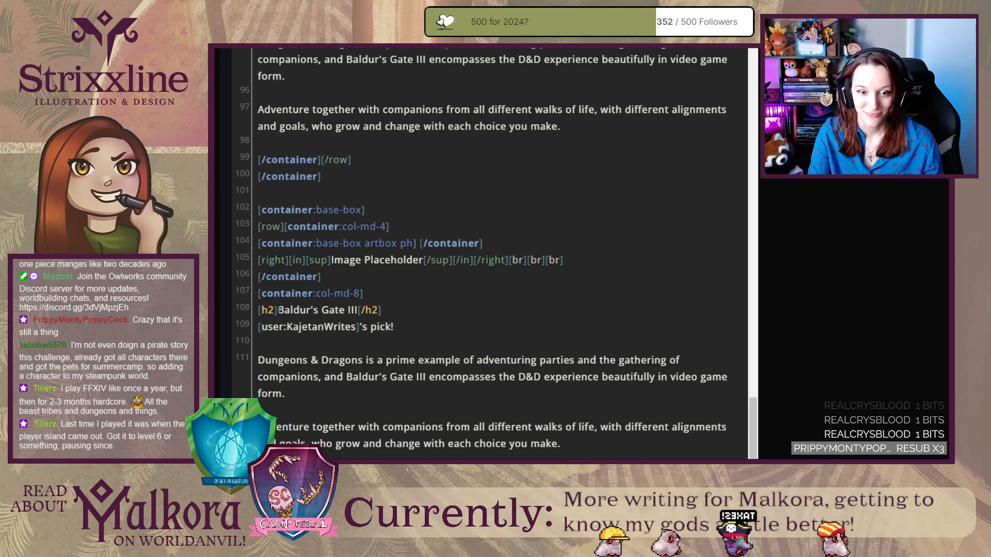
Change the heading of the duplicated entry to Ori and the Blind Forest.
{"action": "left_click_drag", "start_coordinate": [278, 310], "coordinate": [359, 310]}
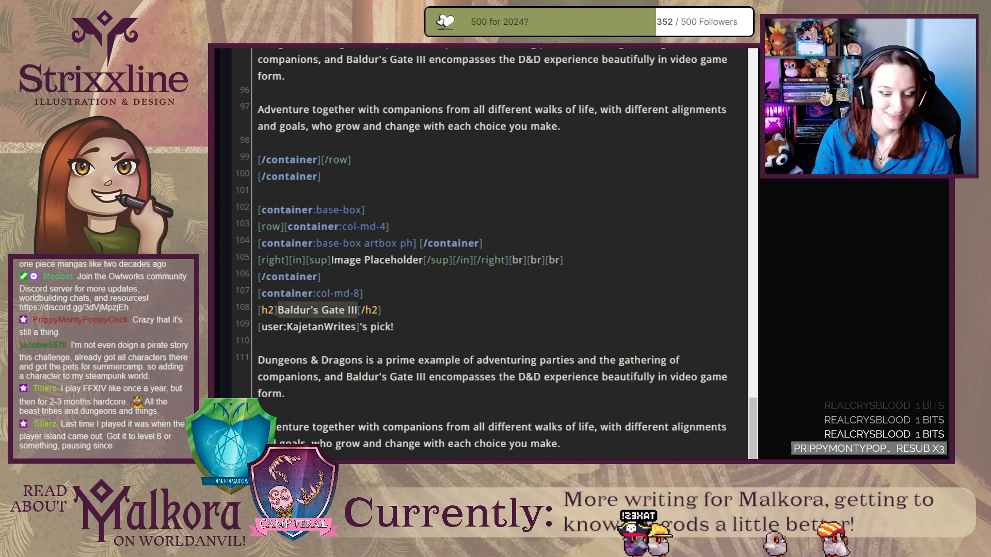
{"action": "type", "text": "Ori and the Blind Forest"}
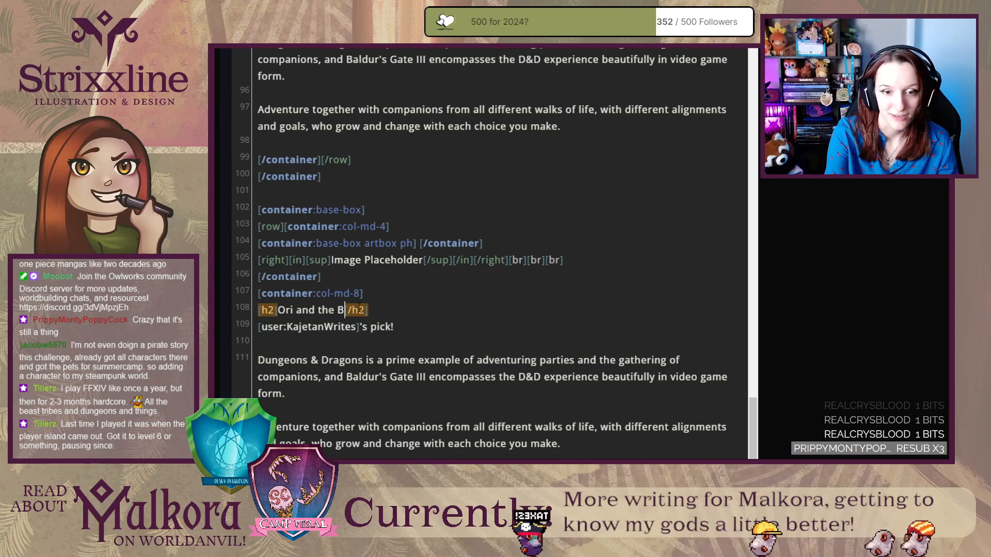
Credit the Ori entry's pick to its contributor's username and delete the copied Baldur's Gate description text.
{"action": "double_click", "coordinate": [319, 327]}
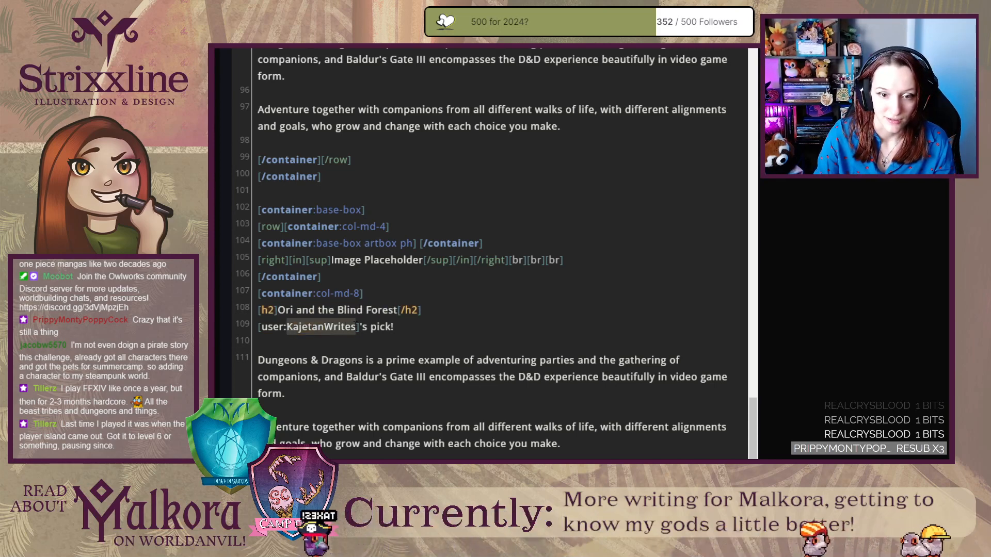
{"action": "type", "text": "Ninodonlord"}
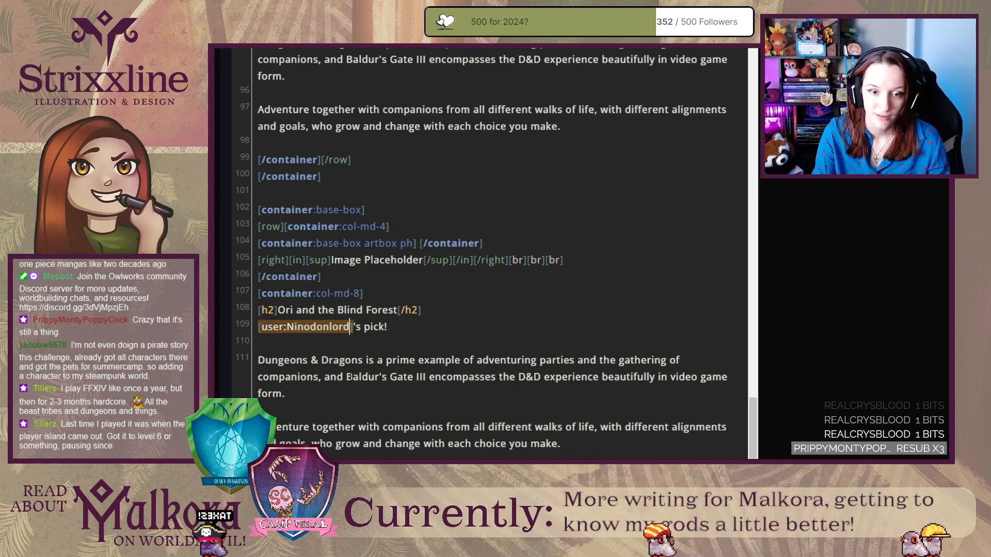
{"action": "left_click_drag", "start_coordinate": [259, 360], "coordinate": [565, 438]}
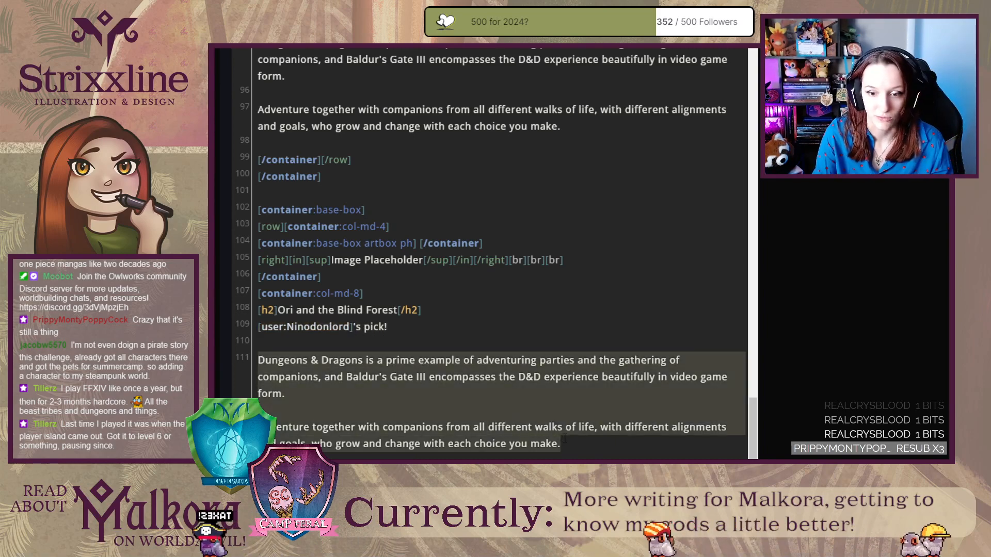
{"action": "key", "text": "BackSpace"}
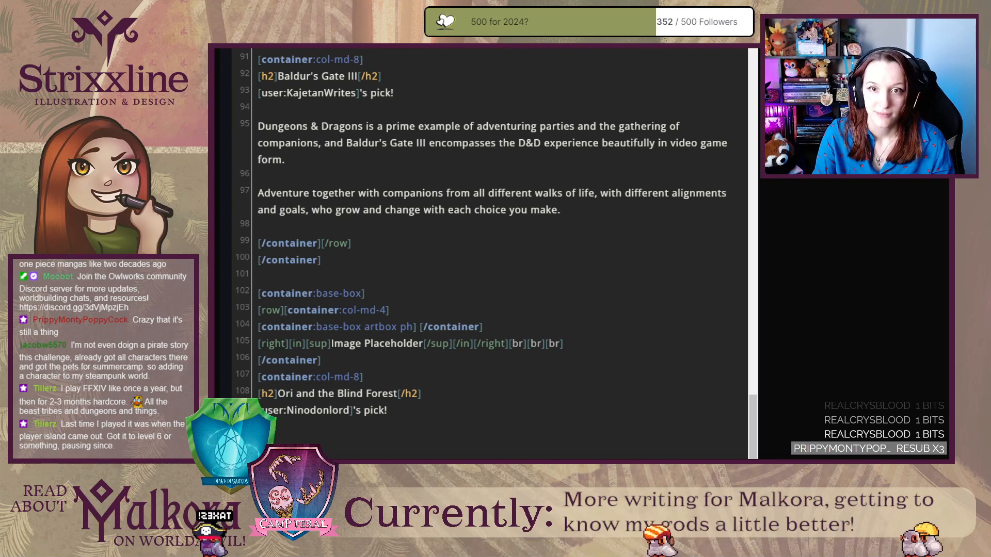
Check the Ori and the Blind Forest entry in the published Treasured Companions article and return to the editor.
{"action": "key", "text": "ctrl+Tab"}
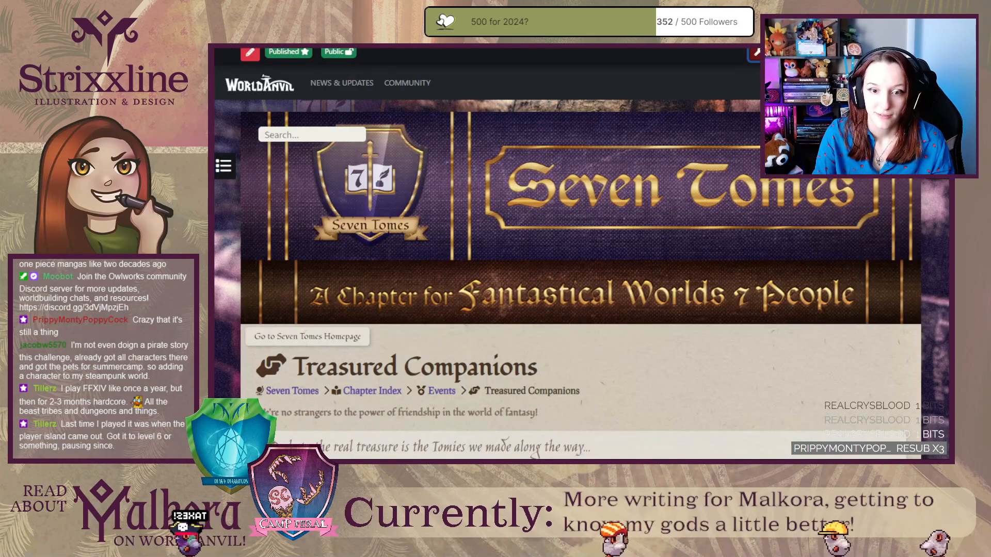
{"action": "scroll", "coordinate": [259, 388], "scroll_direction": "down", "scroll_amount": 15}
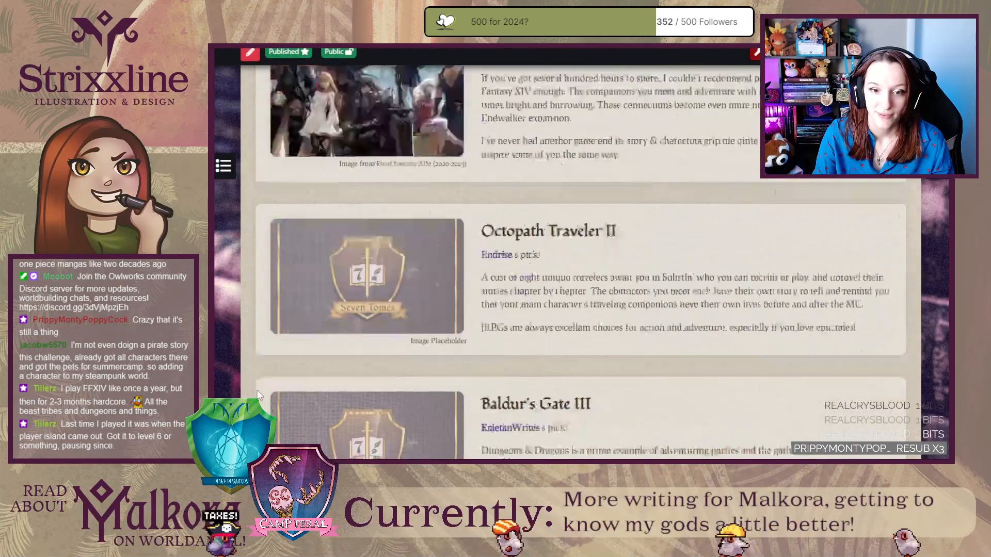
{"action": "scroll", "coordinate": [258, 388], "scroll_direction": "up", "scroll_amount": 5}
{"action": "scroll", "coordinate": [260, 394], "scroll_direction": "up", "scroll_amount": 5}
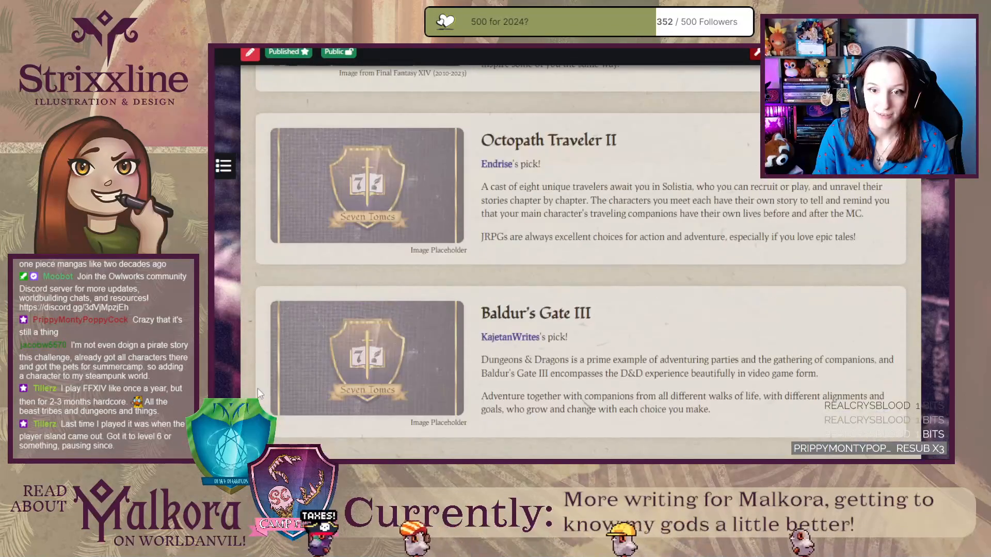
{"action": "scroll", "coordinate": [259, 395], "scroll_direction": "down", "scroll_amount": 2}
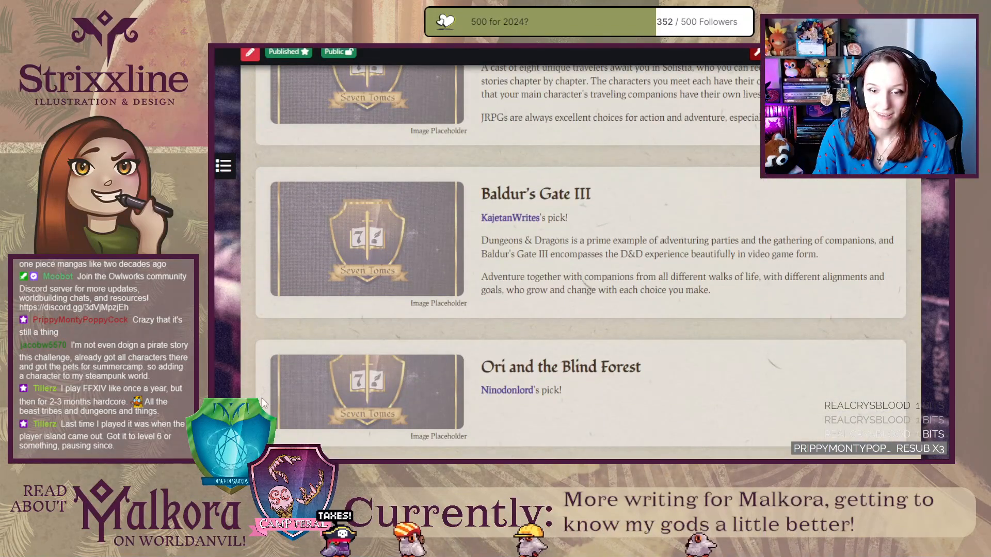
{"action": "key", "text": "ctrl+Tab"}
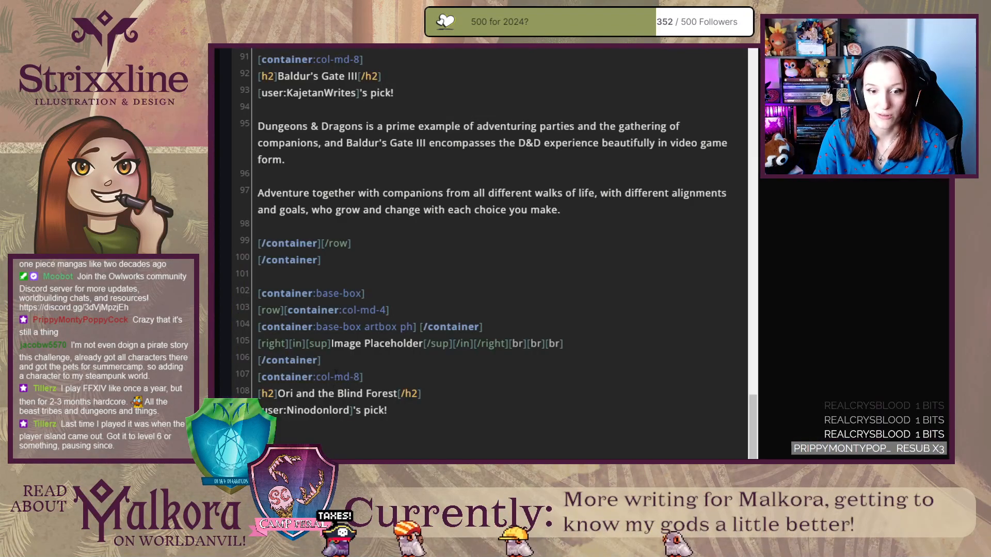
Duplicate the Ori and the Blind Forest entry block below itself, leaving a blank line between the two.
{"action": "scroll", "coordinate": [317, 429], "scroll_direction": "down", "scroll_amount": 2}
{"action": "left_click_drag", "start_coordinate": [331, 370], "coordinate": [253, 177]}
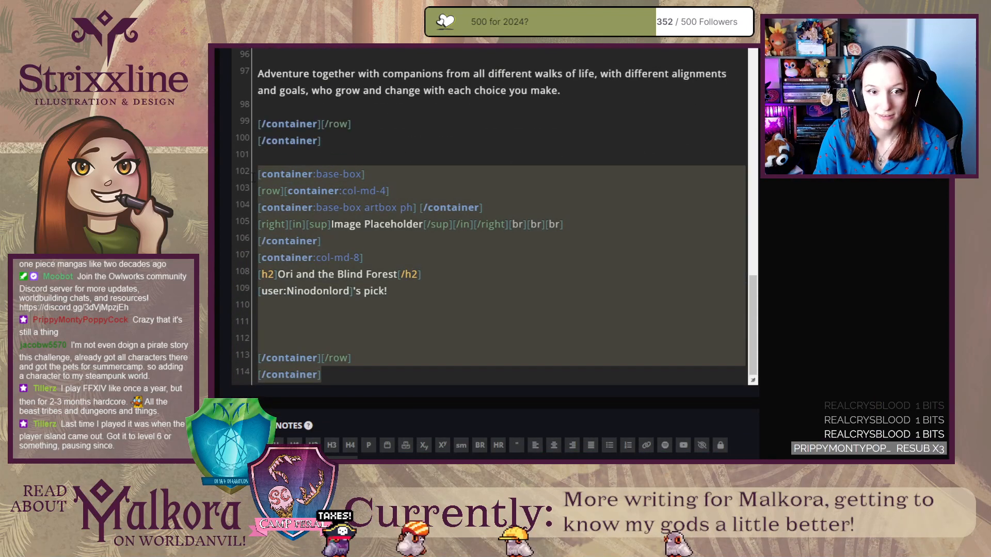
{"action": "key", "text": "ctrl+c"}
{"action": "left_click", "coordinate": [356, 377]}
{"action": "key", "text": "Return"}
{"action": "key", "text": "Return"}
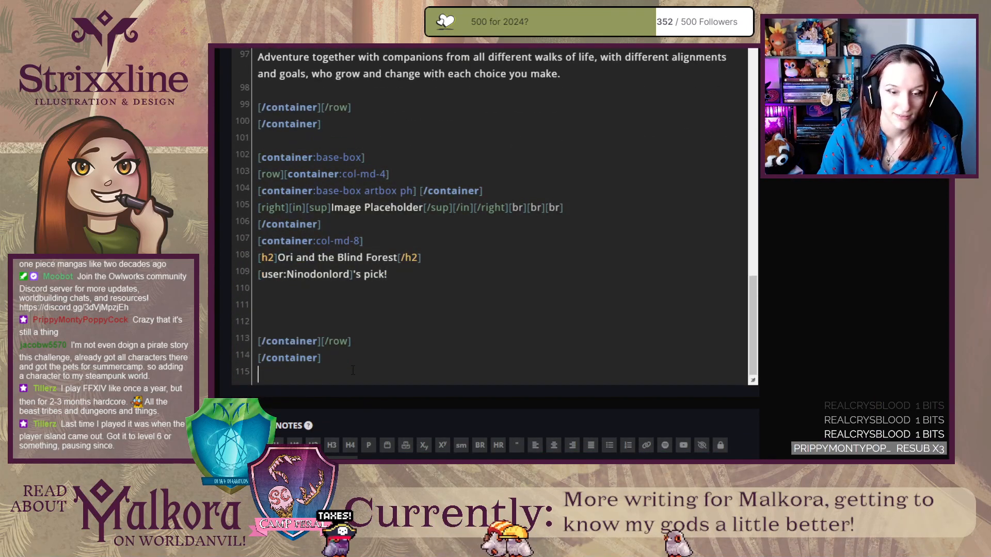
{"action": "key", "text": "ctrl+v"}
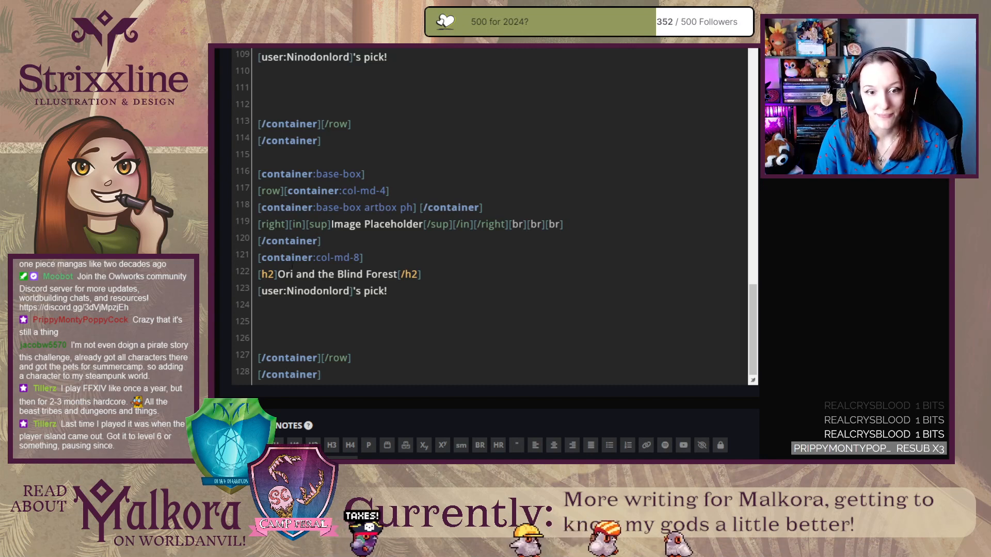
Credit the new copy to its contributor's username and change its heading to Magnus Chase Series.
{"action": "double_click", "coordinate": [286, 291]}
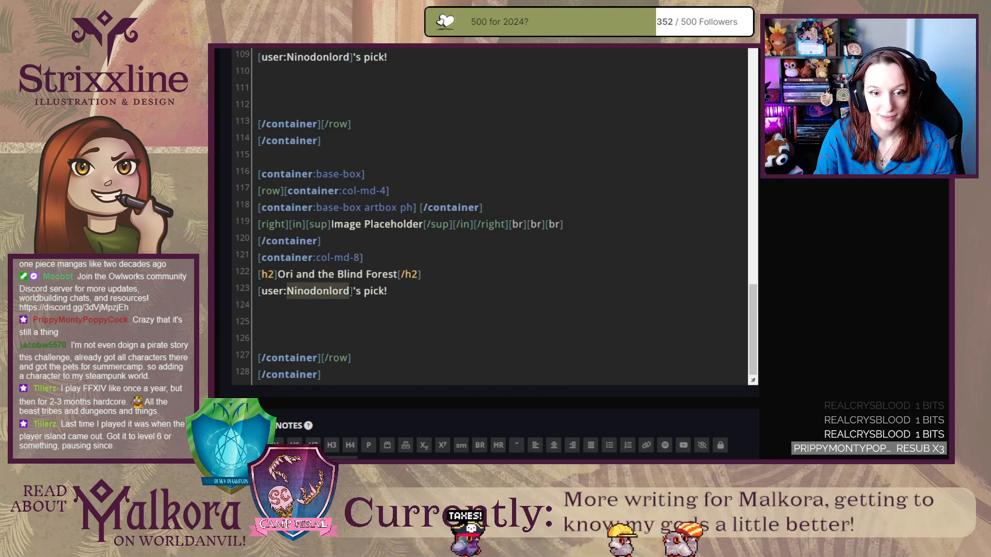
{"action": "type", "text": "ThatMo"}
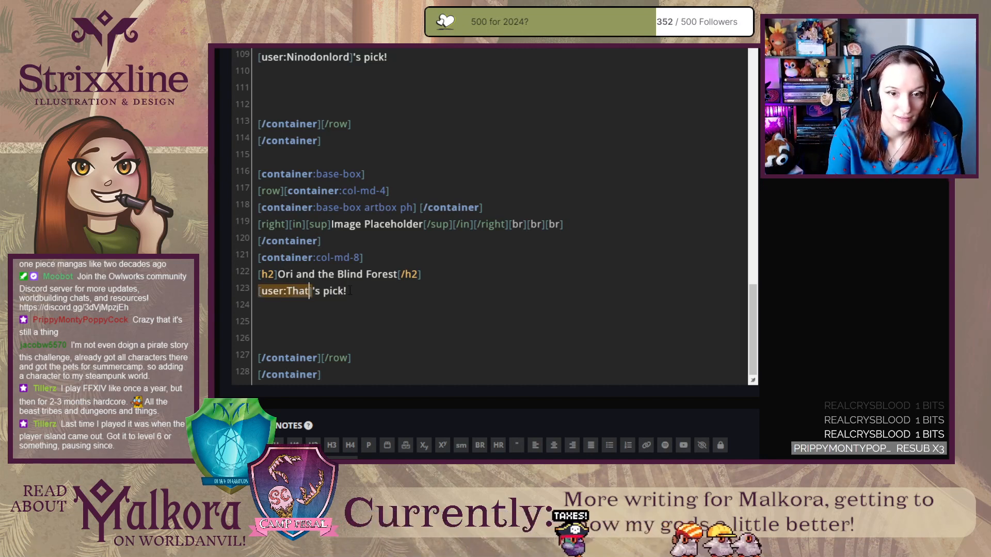
{"action": "type", "text": "mFriend"}
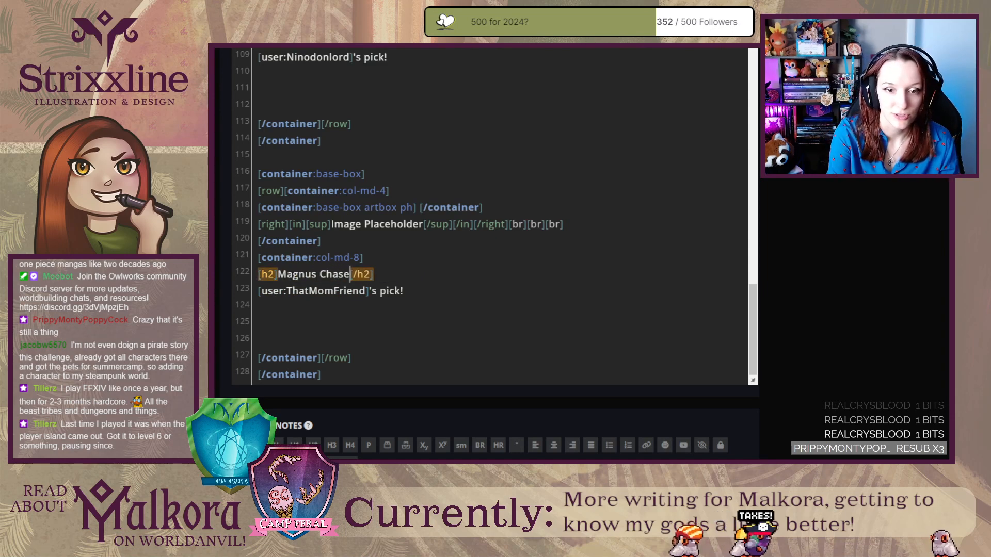
{"action": "type", "text": "es"}
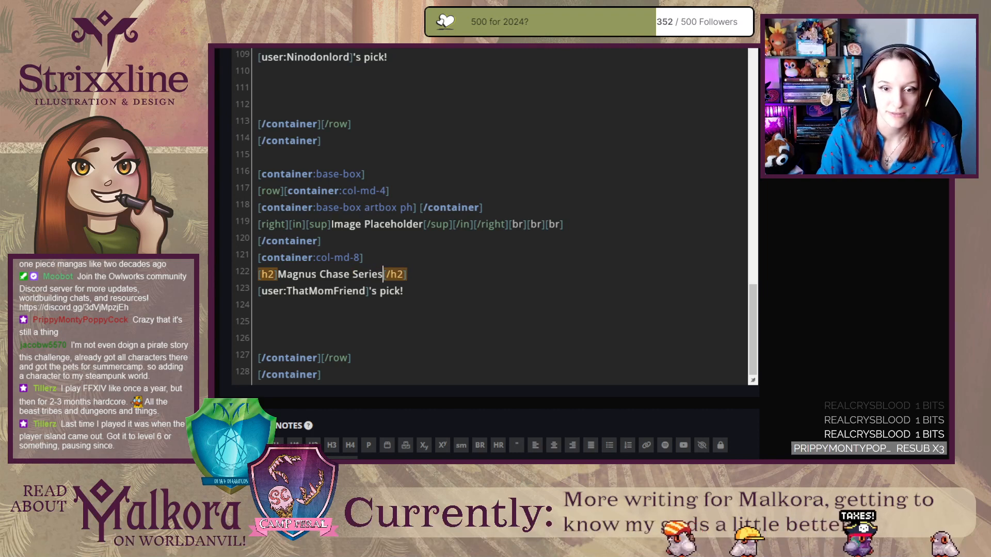
{"action": "left_click", "coordinate": [319, 321]}
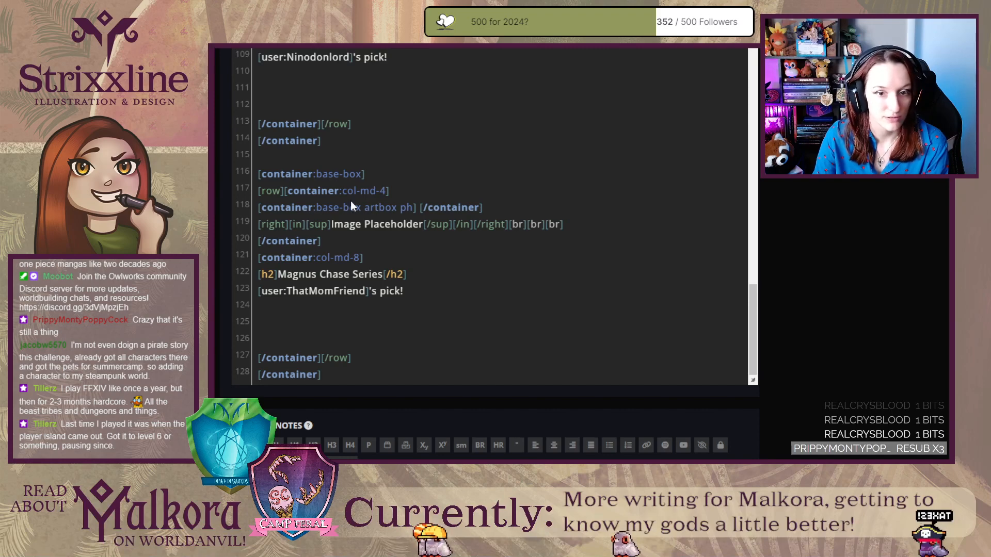
Open the Article CSS of Treasured Companions in the design settings.
{"action": "scroll", "coordinate": [827, 272], "scroll_direction": "up", "scroll_amount": 10}
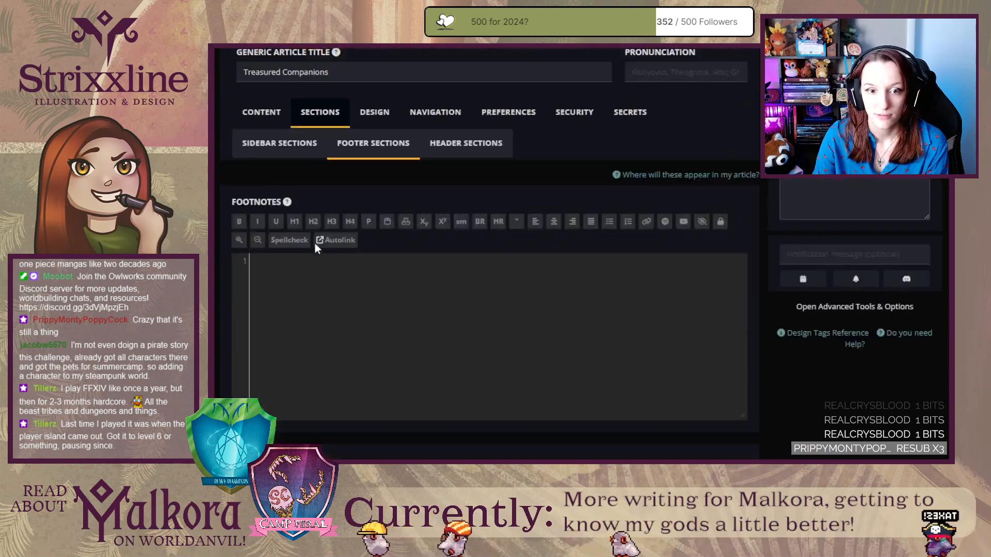
{"action": "left_click", "coordinate": [368, 161]}
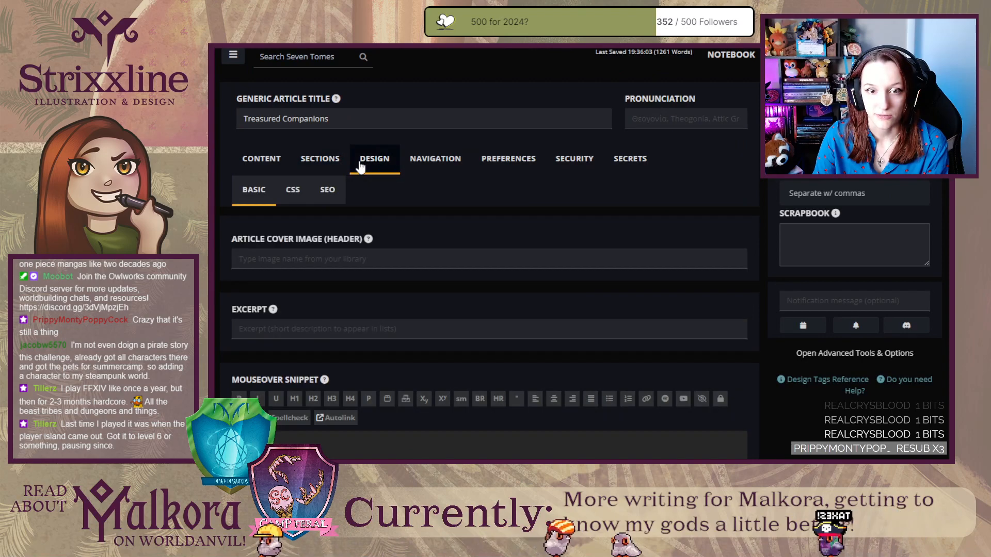
{"action": "left_click", "coordinate": [293, 191]}
{"action": "scroll", "coordinate": [726, 229], "scroll_direction": "down", "scroll_amount": 5}
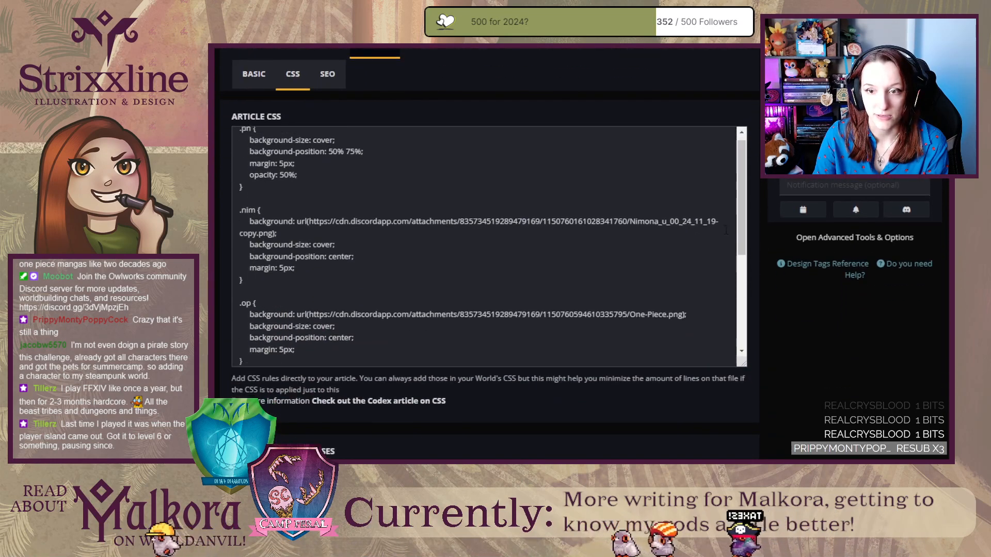
Duplicate the .xiv rule at the end of the Article CSS and rename the copy's class to .ori.
{"action": "left_click_drag", "start_coordinate": [247, 357], "coordinate": [241, 293]}
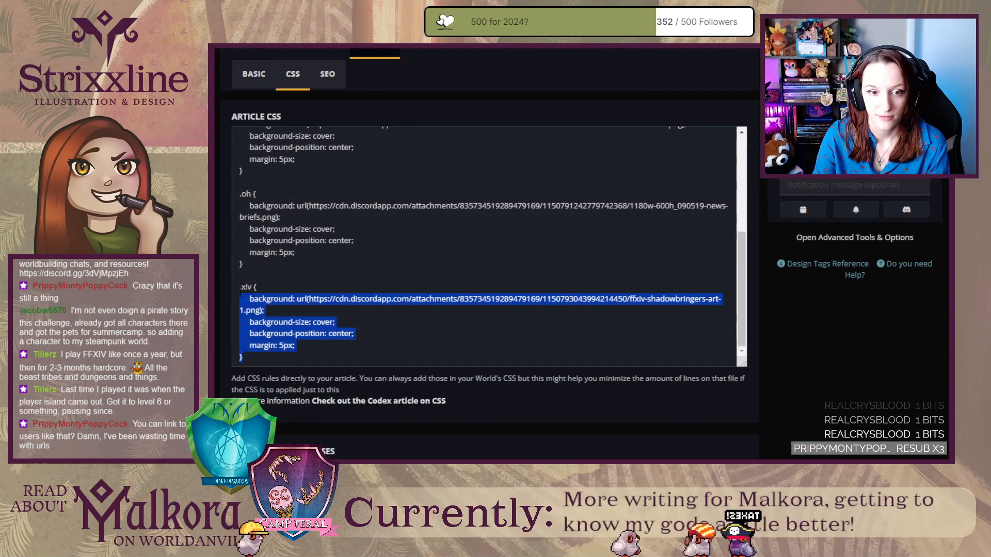
{"action": "key", "text": "ctrl+c"}
{"action": "left_click", "coordinate": [260, 363]}
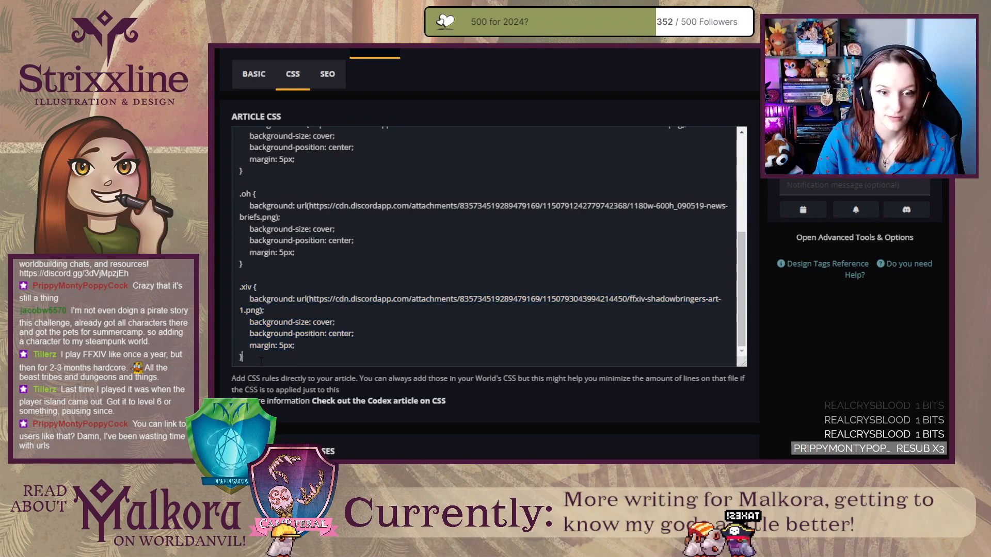
{"action": "key", "text": "Return"}
{"action": "key", "text": "Return"}
{"action": "key", "text": "ctrl+v"}
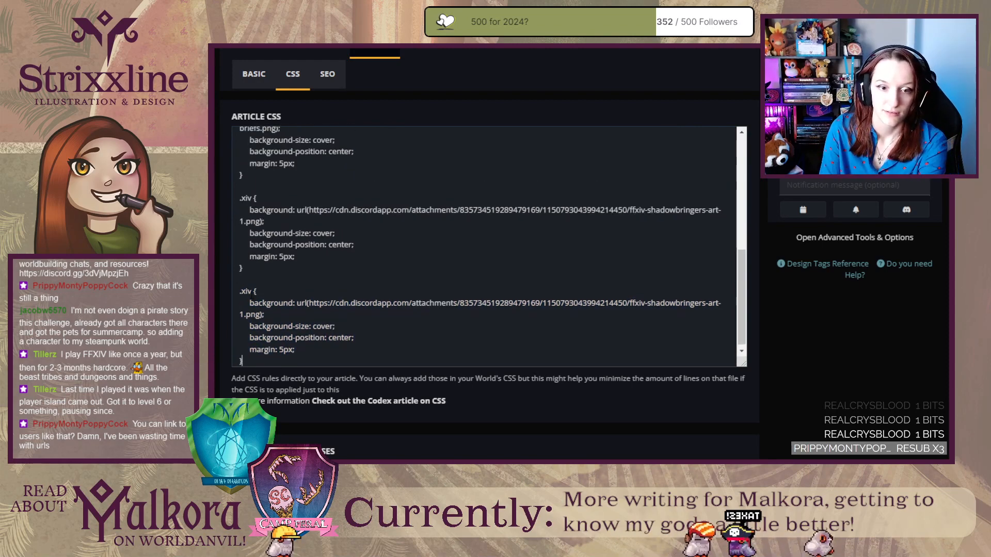
{"action": "double_click", "coordinate": [248, 291]}
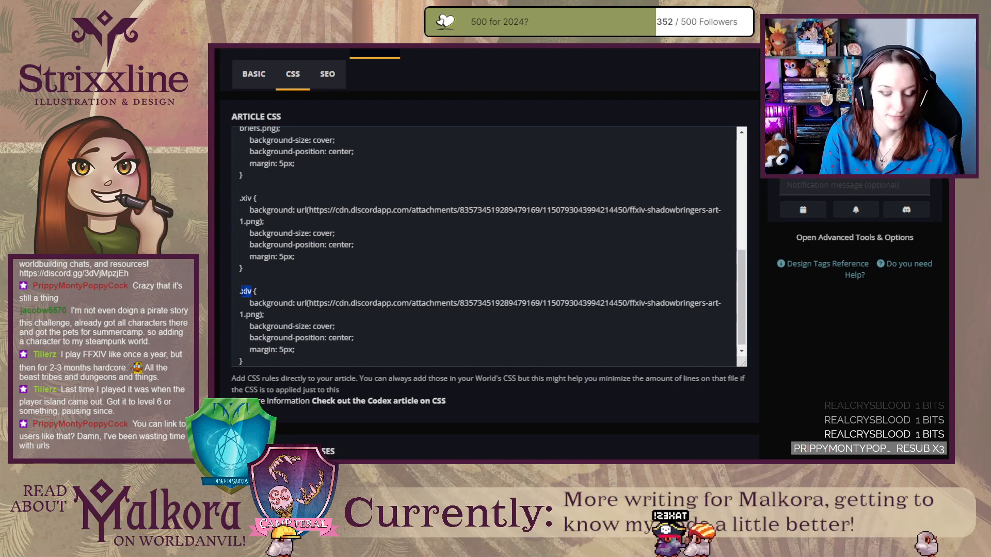
{"action": "type", "text": "on"}
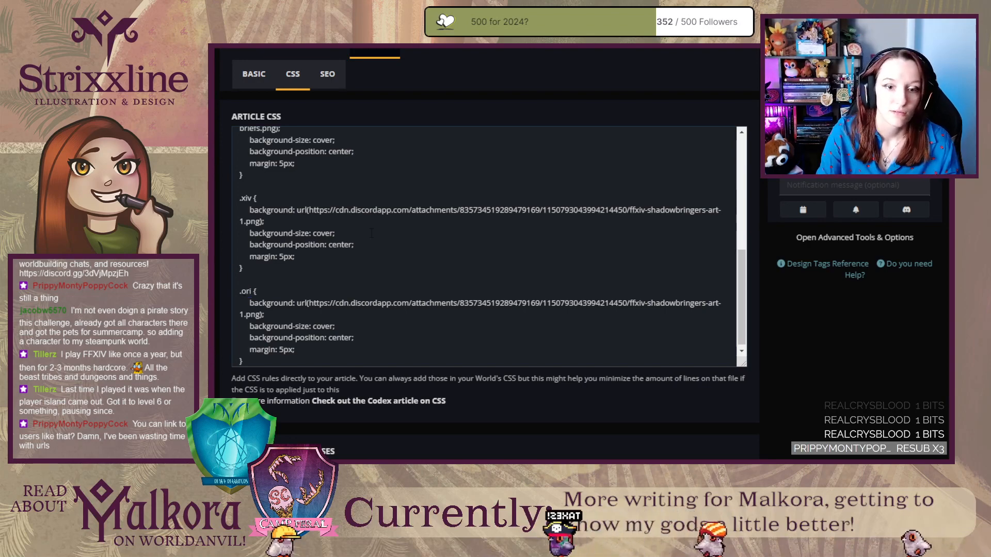
{"action": "type", "text": "i"}
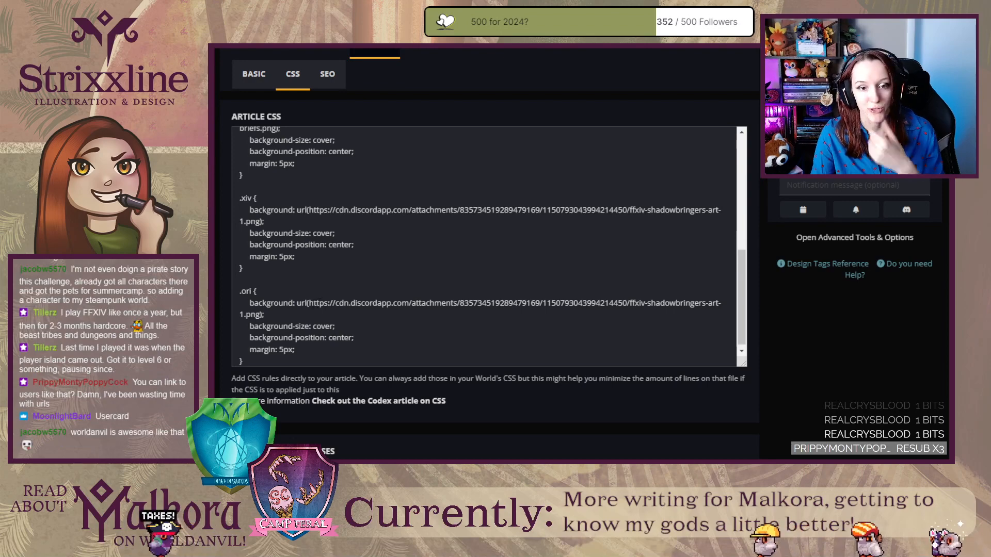
{"action": "left_click_drag", "start_coordinate": [308, 304], "coordinate": [260, 315]}
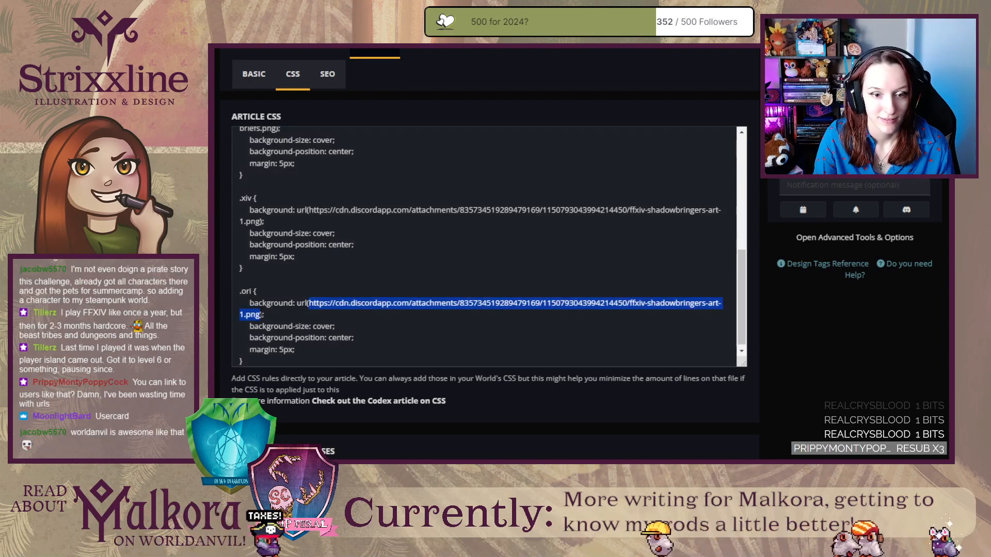
{"action": "key", "text": "ctrl+v"}
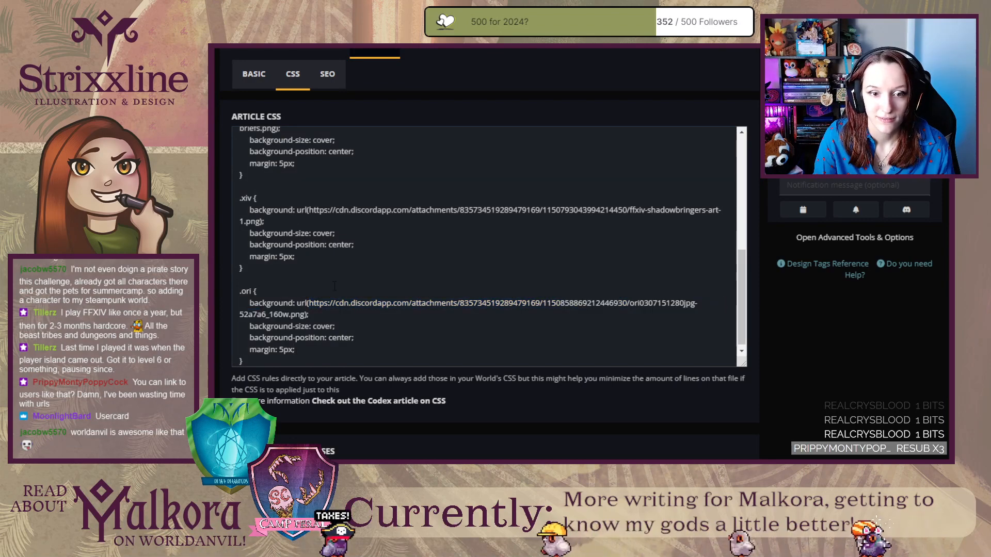
{"action": "scroll", "coordinate": [342, 227], "scroll_direction": "up", "scroll_amount": 10}
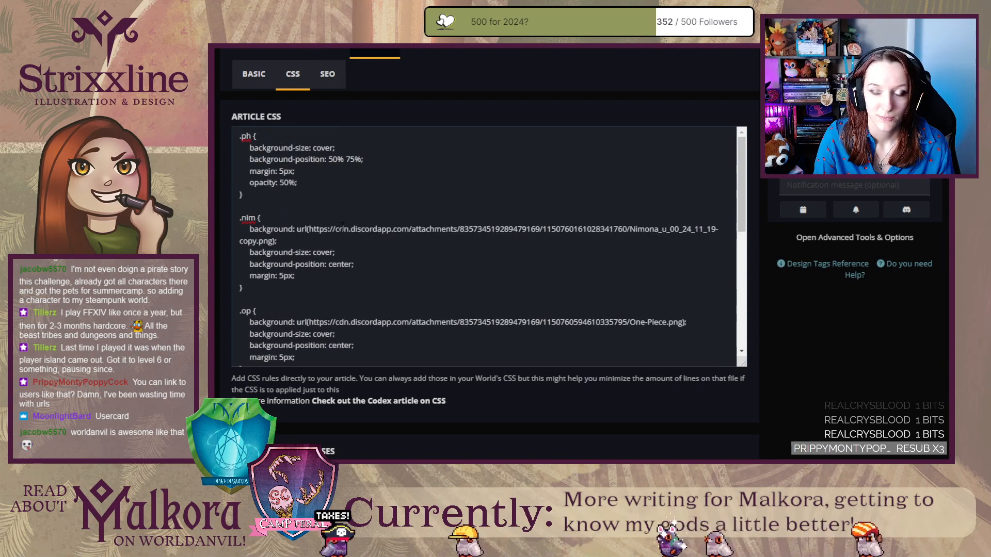
{"action": "scroll", "coordinate": [342, 228], "scroll_direction": "down", "scroll_amount": 10}
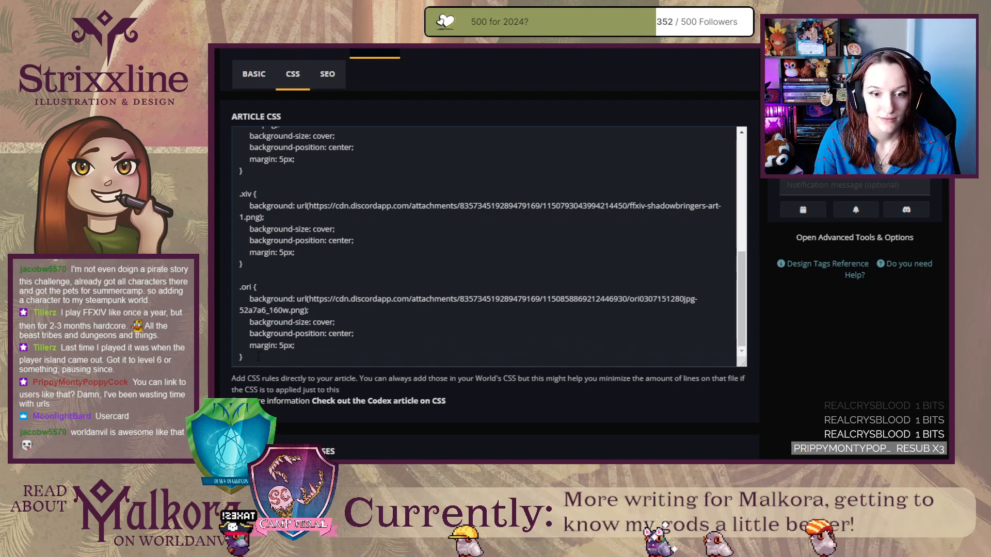
{"action": "left_click_drag", "start_coordinate": [239, 287], "coordinate": [239, 357]}
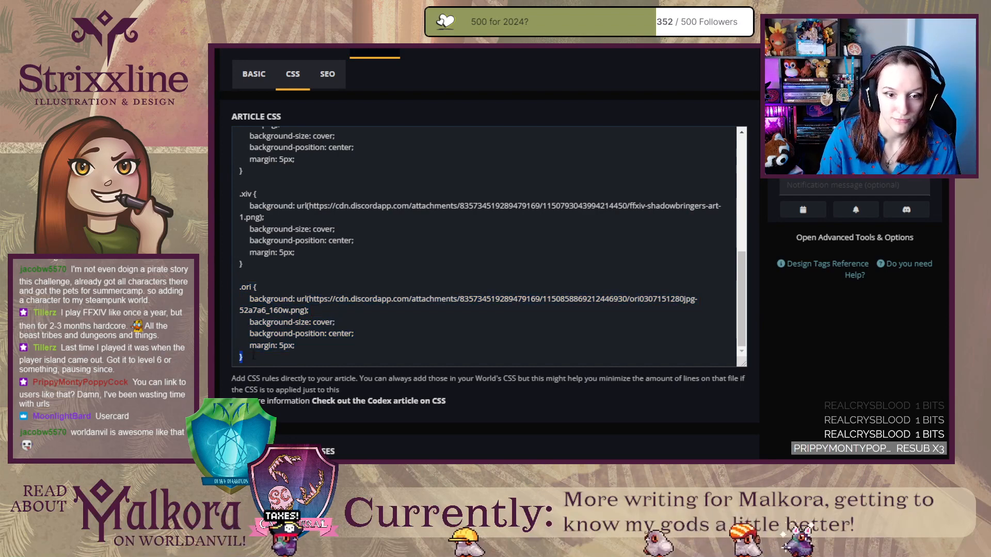
{"action": "key", "text": "ctrl+v"}
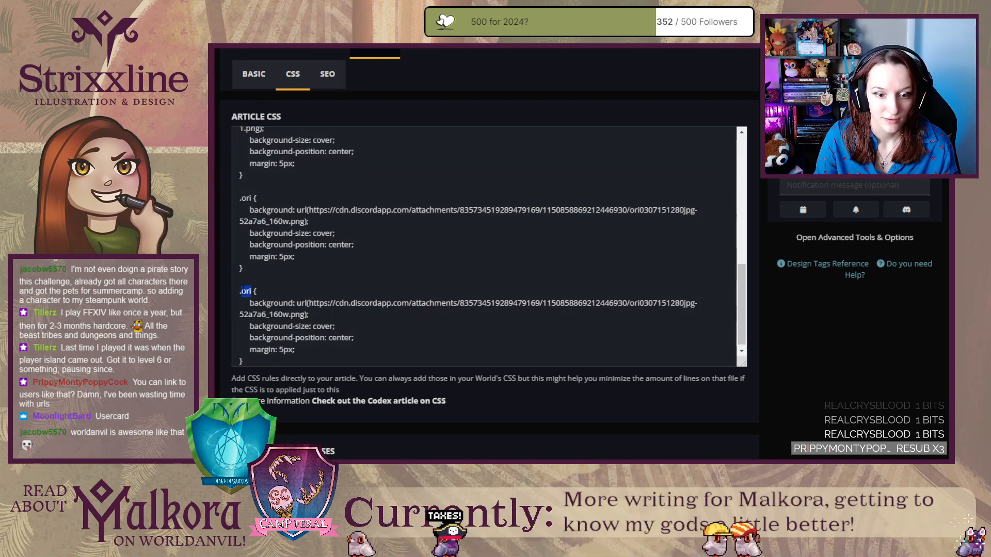
{"action": "type", "text": "s"}
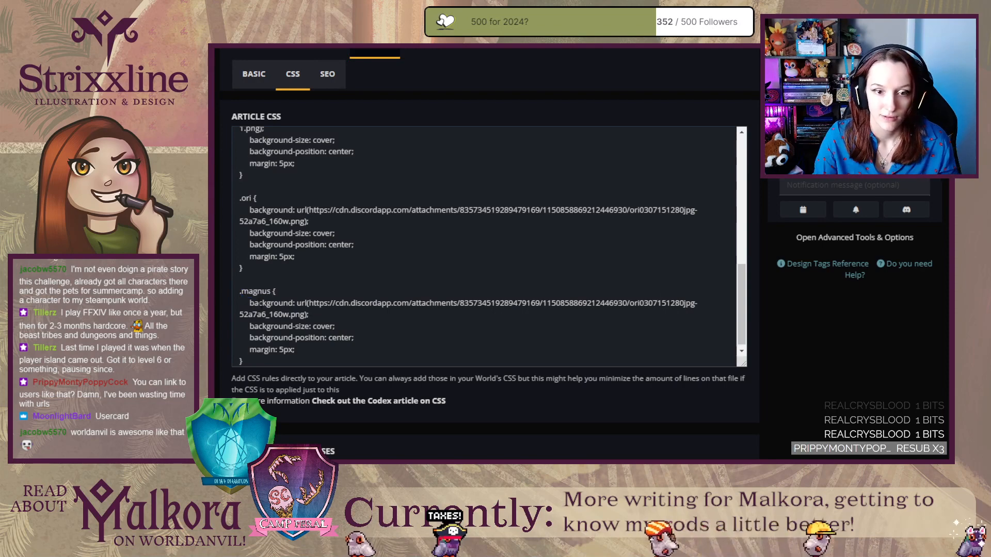
{"action": "left_click_drag", "start_coordinate": [309, 304], "coordinate": [300, 315]}
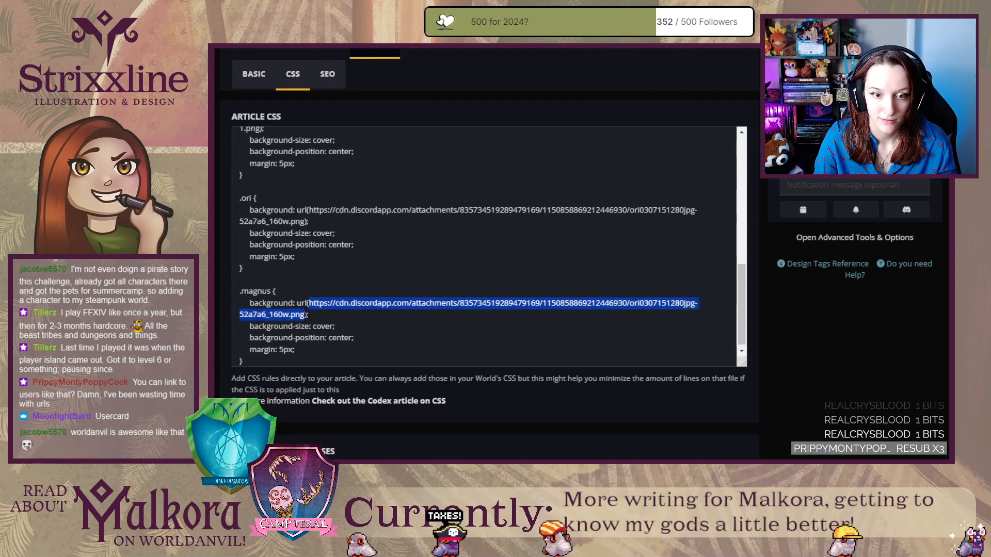
{"action": "key", "text": "ctrl+v"}
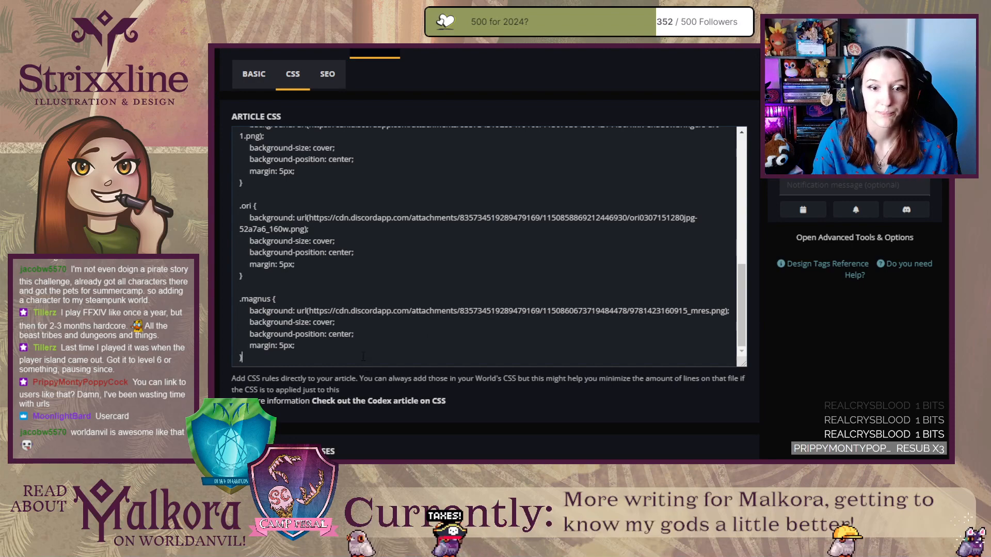
In the article's Full Width Footer, replace the ph class of the Magnus Chase Series artbox container with magnus.
{"action": "scroll", "coordinate": [470, 208], "scroll_direction": "up", "scroll_amount": 3}
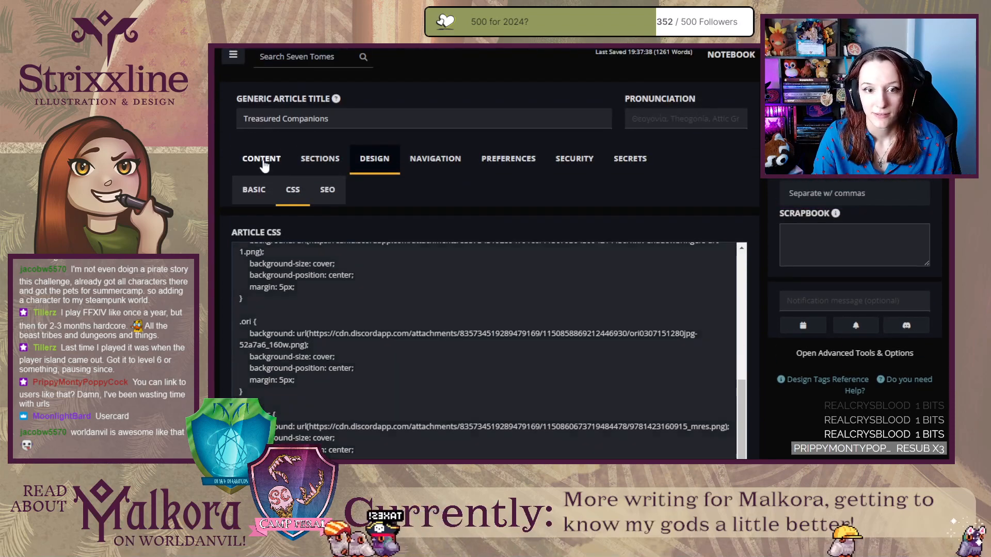
{"action": "left_click", "coordinate": [320, 158]}
{"action": "scroll", "coordinate": [428, 253], "scroll_direction": "down", "scroll_amount": 5}
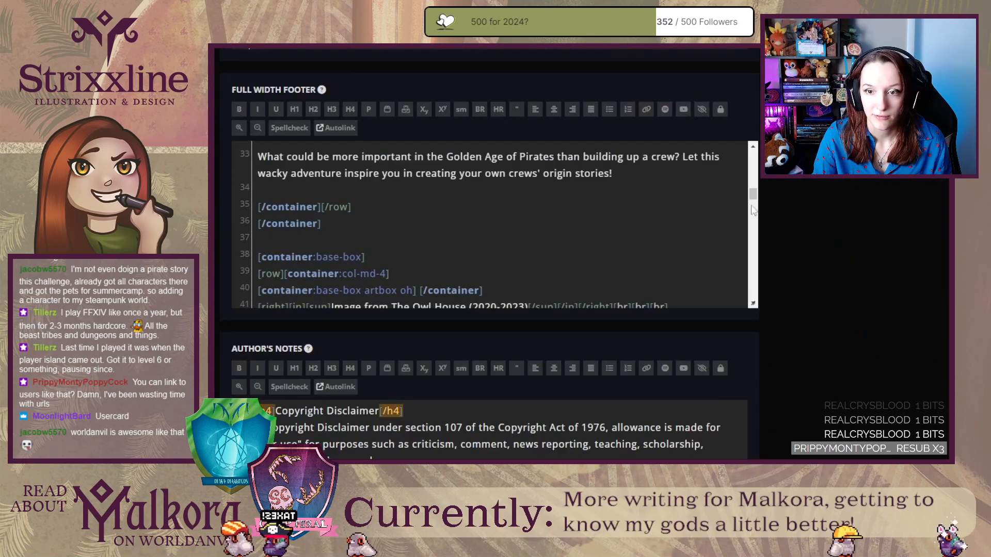
{"action": "left_click_drag", "start_coordinate": [753, 195], "coordinate": [758, 314]}
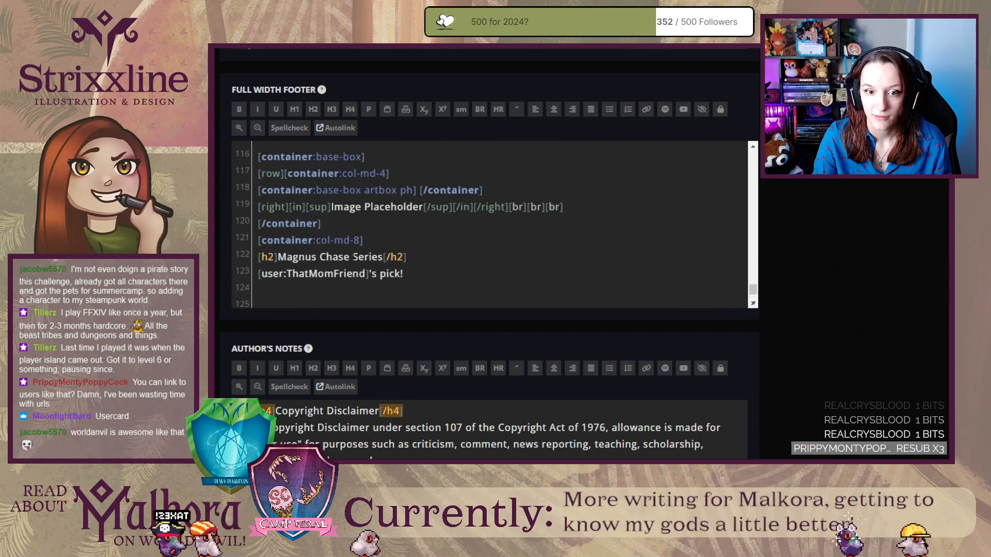
{"action": "left_click_drag", "start_coordinate": [400, 190], "coordinate": [412, 191]}
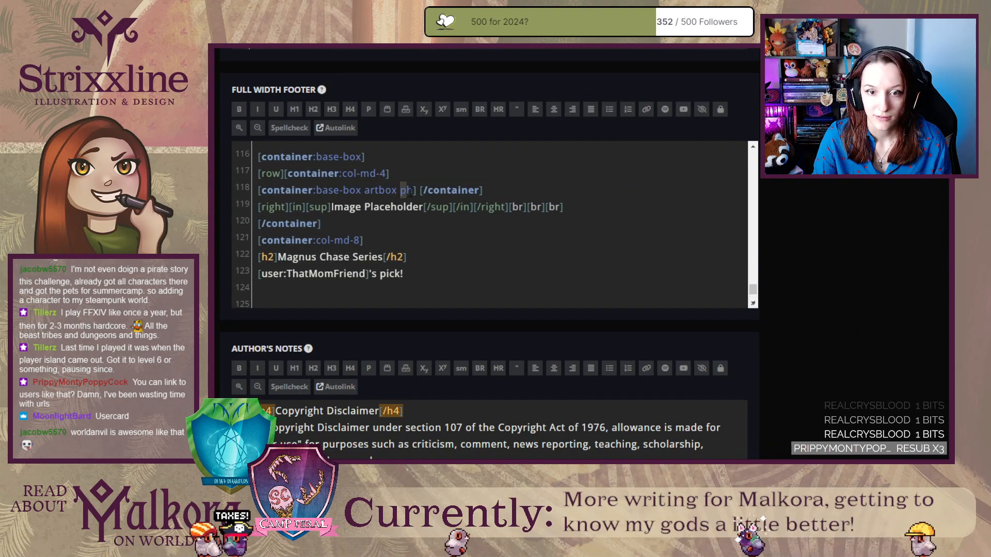
{"action": "type", "text": "magnus"}
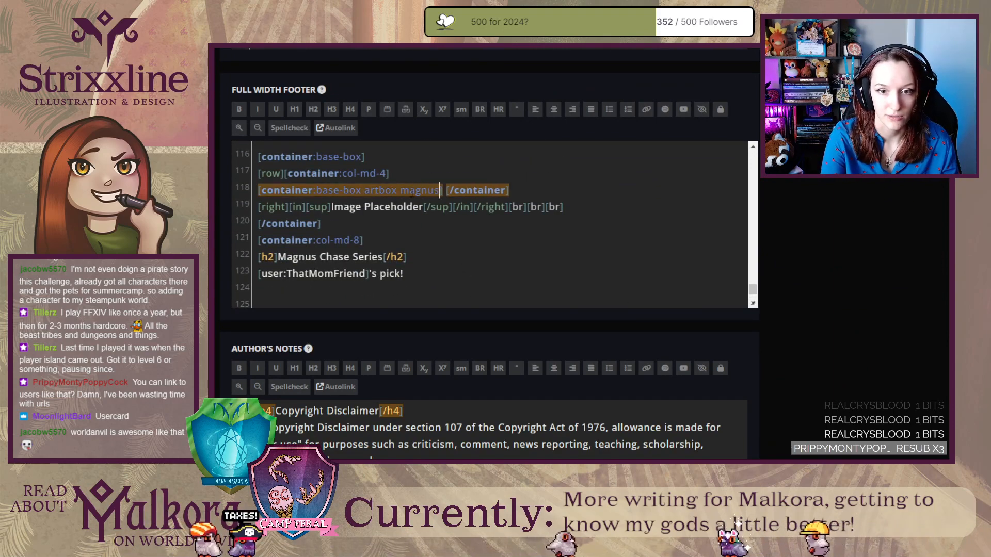
Replace the ph class of the Ori and the Blind Forest artbox container with ori.
{"action": "scroll", "coordinate": [355, 195], "scroll_direction": "up", "scroll_amount": 4}
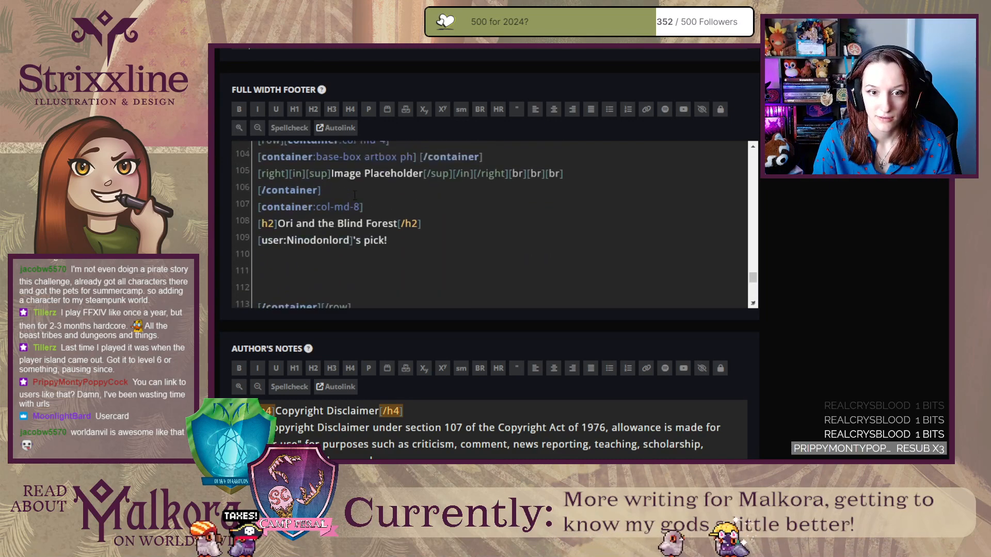
{"action": "scroll", "coordinate": [354, 196], "scroll_direction": "up", "scroll_amount": 1}
{"action": "left_click_drag", "start_coordinate": [400, 195], "coordinate": [412, 195]}
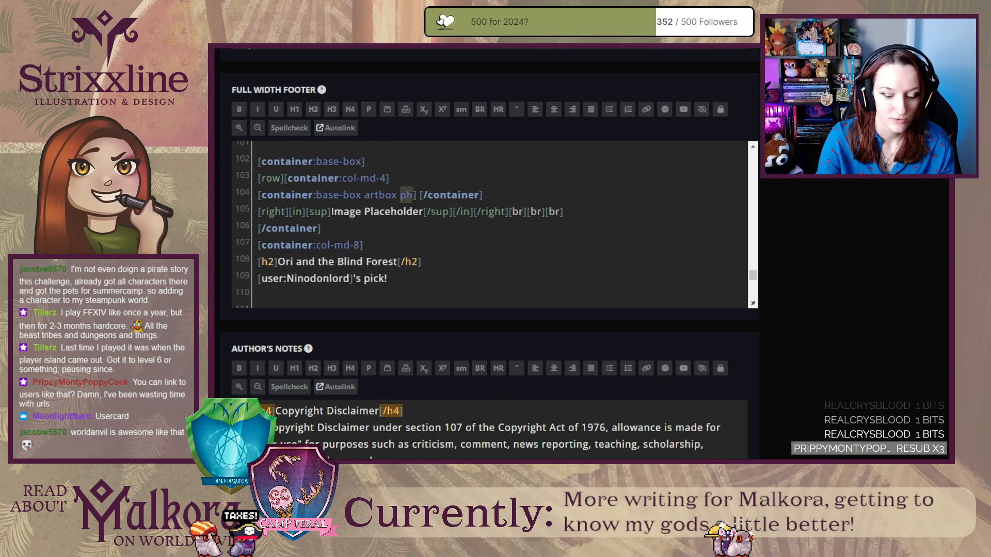
{"action": "type", "text": "ori"}
Reload the published Treasured Companions article and check the image of the Ori and the Blind Forest entry.
{"action": "key", "text": "ctrl+Tab"}
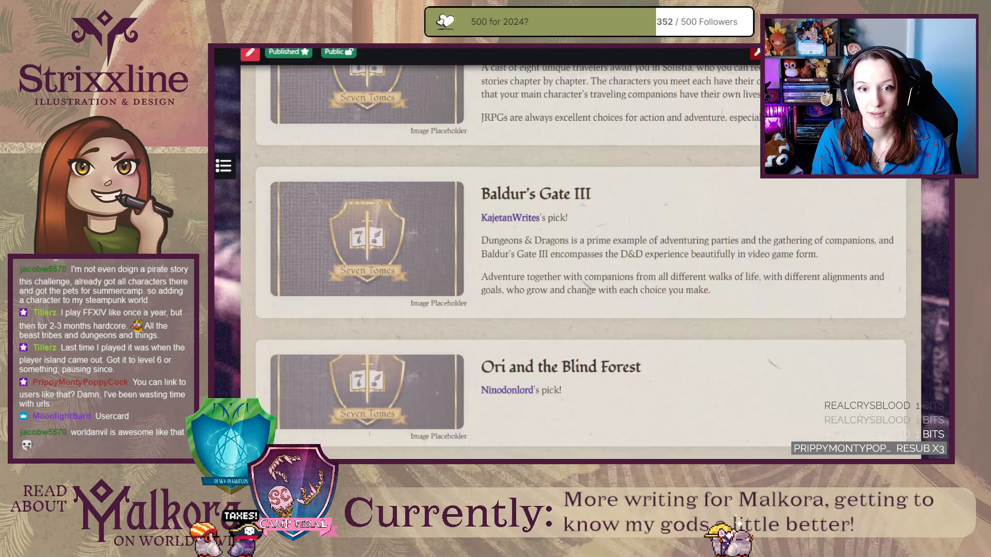
{"action": "key", "text": "F5"}
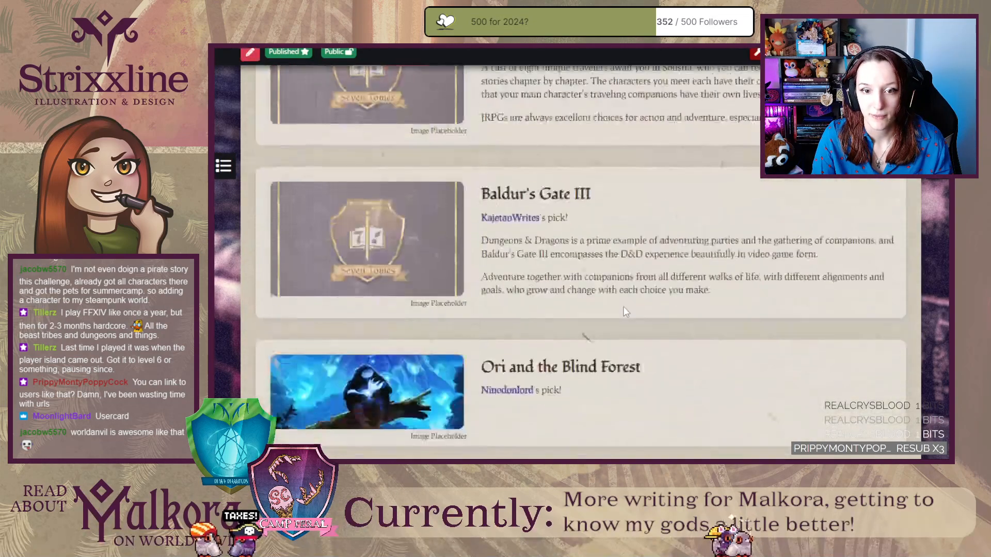
{"action": "scroll", "coordinate": [624, 302], "scroll_direction": "down", "scroll_amount": 3}
{"action": "scroll", "coordinate": [623, 303], "scroll_direction": "up", "scroll_amount": 5}
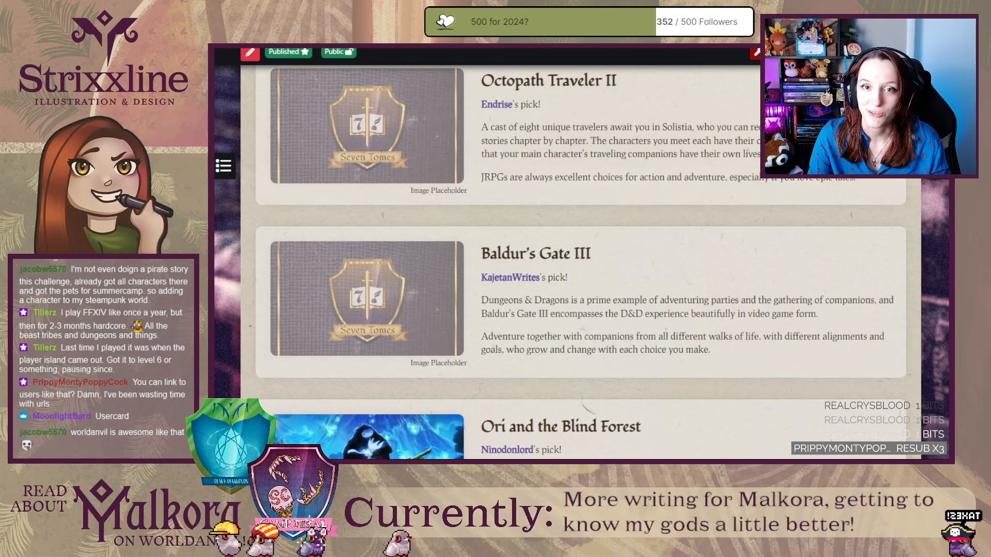
{"action": "key", "text": "ctrl+Tab"}
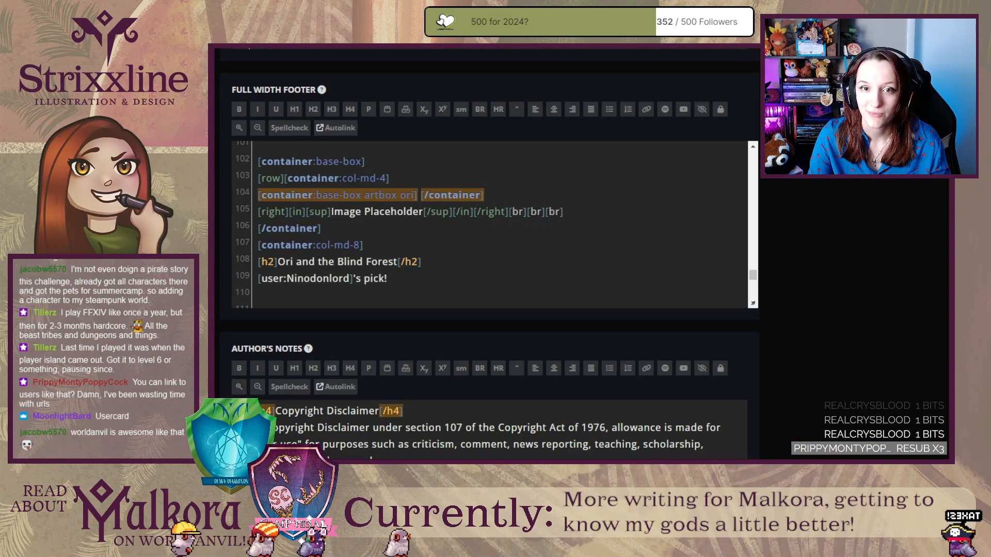
{"action": "key", "text": "ctrl+Tab"}
{"action": "key", "text": "ctrl+shift+Tab"}
{"action": "key", "text": "ctrl+shift+Tab"}
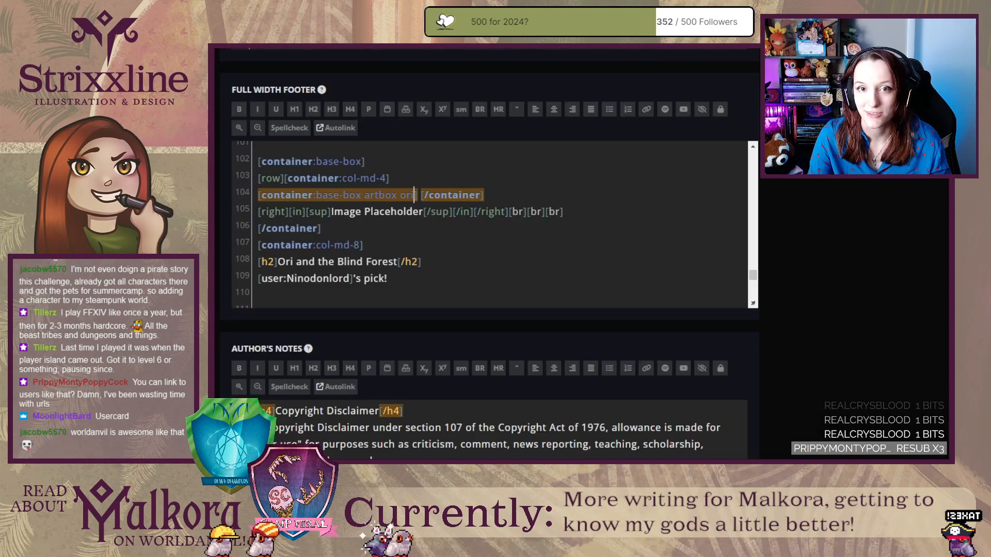
Examine the images and contributor credits of the Ori and the Blind Forest and Magnus Chase Series entries in the published article.
{"action": "scroll", "coordinate": [553, 142], "scroll_direction": "up", "scroll_amount": 15}
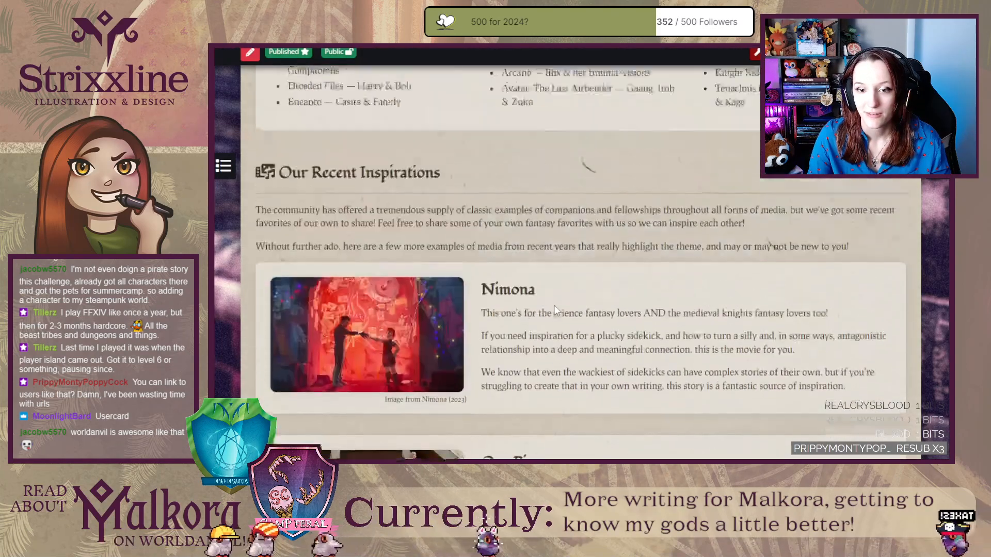
{"action": "key", "text": "End"}
{"action": "scroll", "coordinate": [557, 305], "scroll_direction": "up", "scroll_amount": 10}
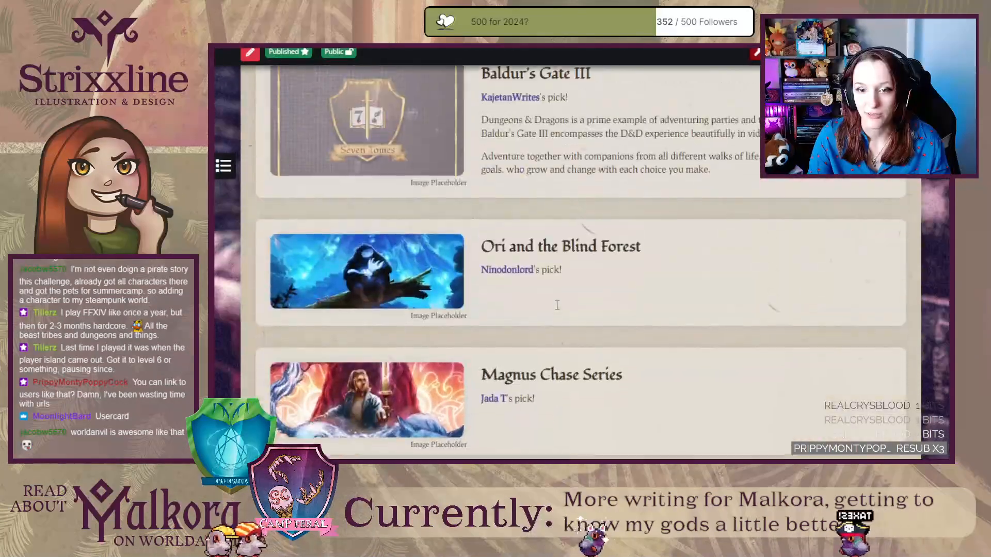
{"action": "left_click_drag", "start_coordinate": [539, 271], "coordinate": [482, 273]}
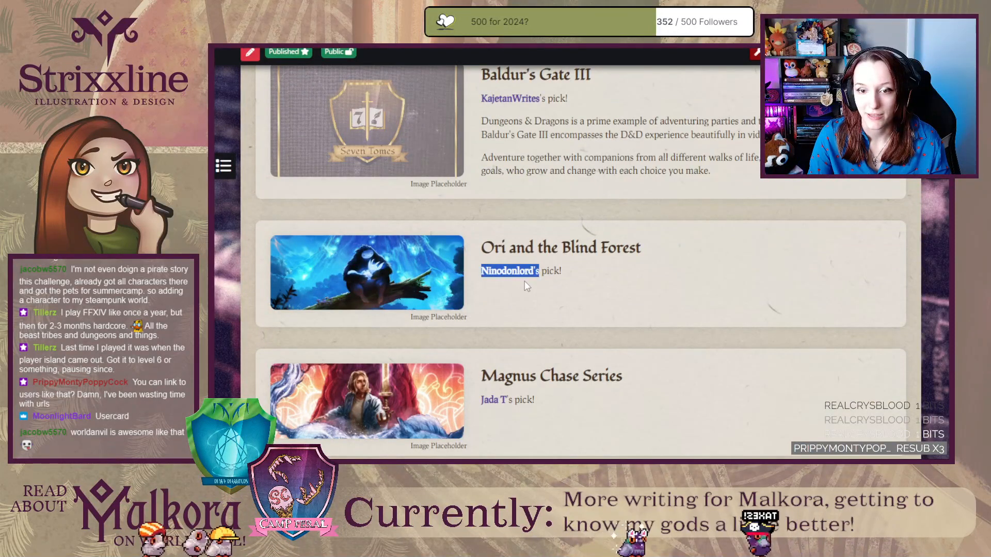
{"action": "left_click", "coordinate": [538, 280]}
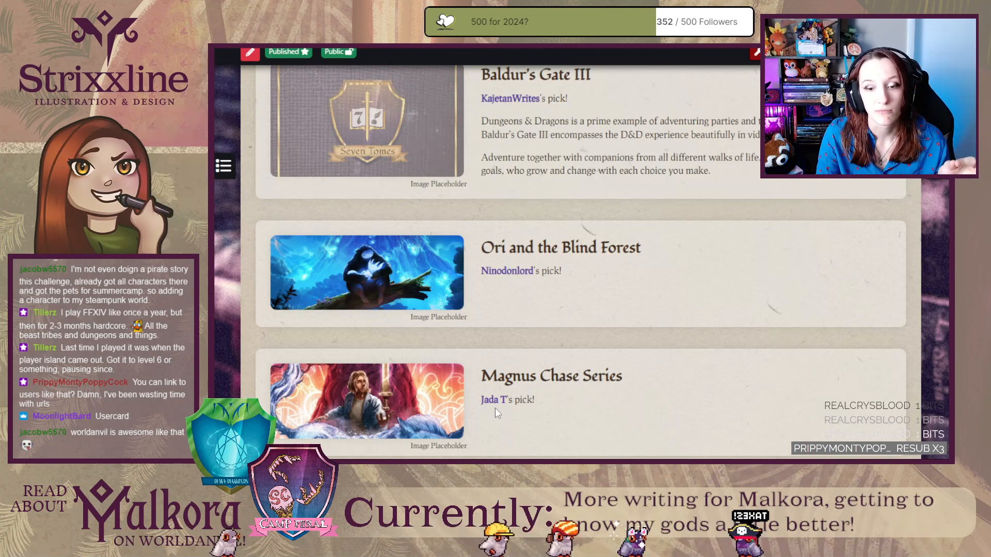
{"action": "scroll", "coordinate": [497, 407], "scroll_direction": "down", "scroll_amount": 1}
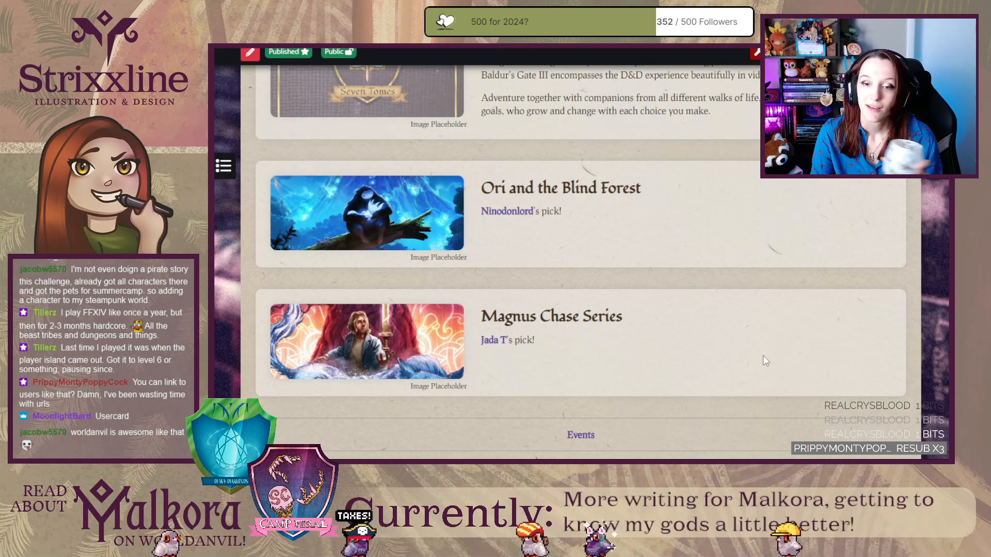
{"action": "scroll", "coordinate": [763, 355], "scroll_direction": "down", "scroll_amount": 3}
{"action": "scroll", "coordinate": [759, 383], "scroll_direction": "up", "scroll_amount": 4}
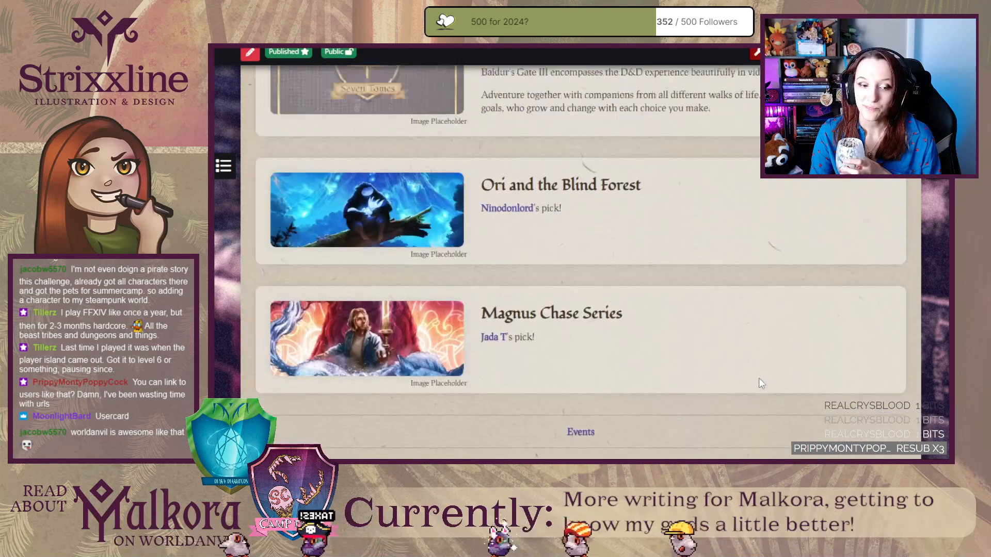
Open the SummerCamp 2023 article among the Events articles and examine its participants' user cards and world links.
{"action": "scroll", "coordinate": [614, 400], "scroll_direction": "up", "scroll_amount": 10}
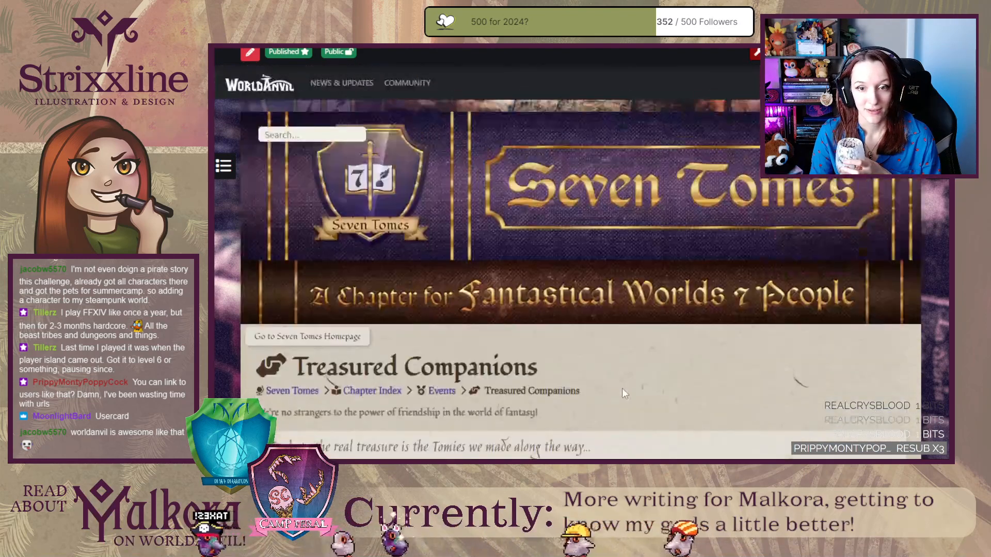
{"action": "mouse_move", "coordinate": [436, 394]}
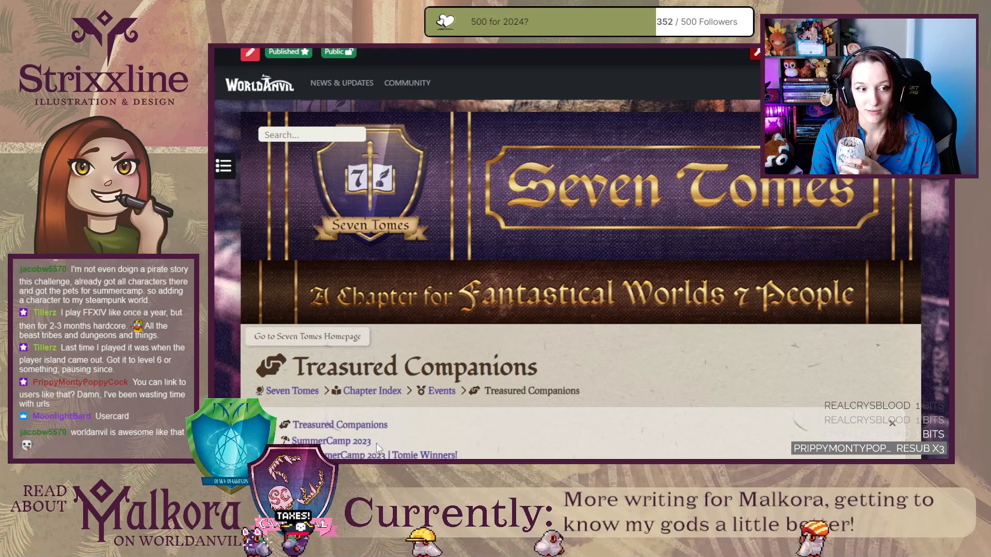
{"action": "left_click", "coordinate": [331, 441]}
{"action": "scroll", "coordinate": [497, 304], "scroll_direction": "down", "scroll_amount": 10}
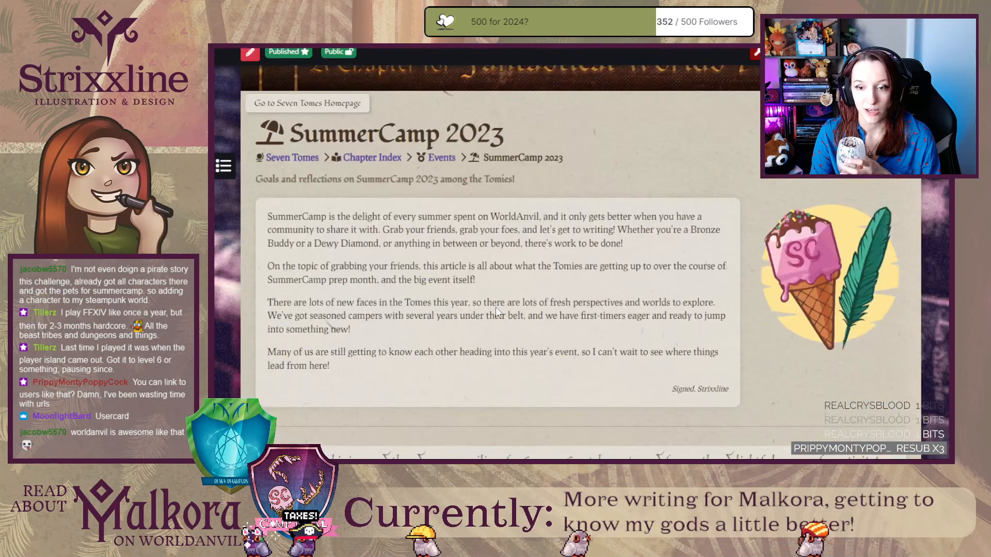
{"action": "scroll", "coordinate": [495, 307], "scroll_direction": "down", "scroll_amount": 15}
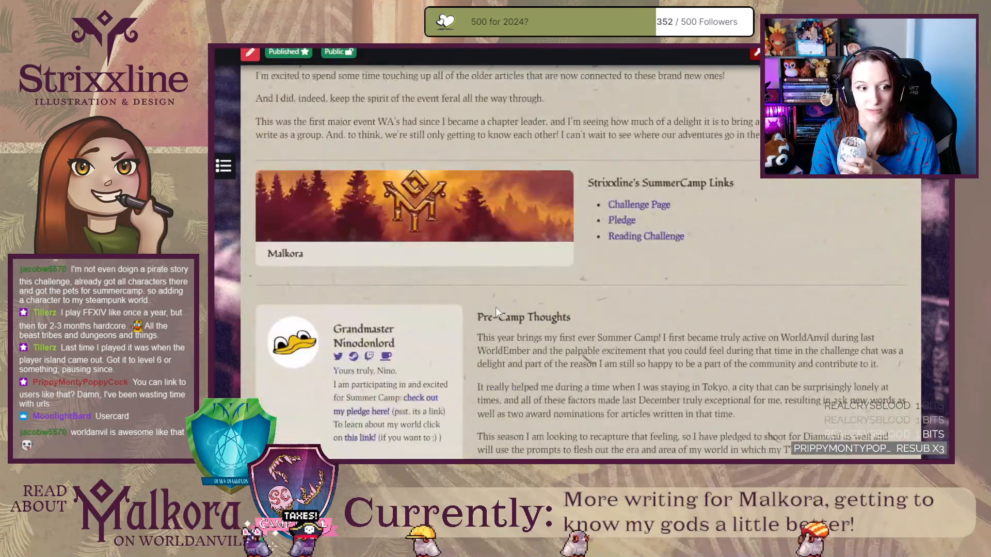
{"action": "scroll", "coordinate": [495, 307], "scroll_direction": "up", "scroll_amount": 7}
{"action": "scroll", "coordinate": [495, 308], "scroll_direction": "up", "scroll_amount": 1}
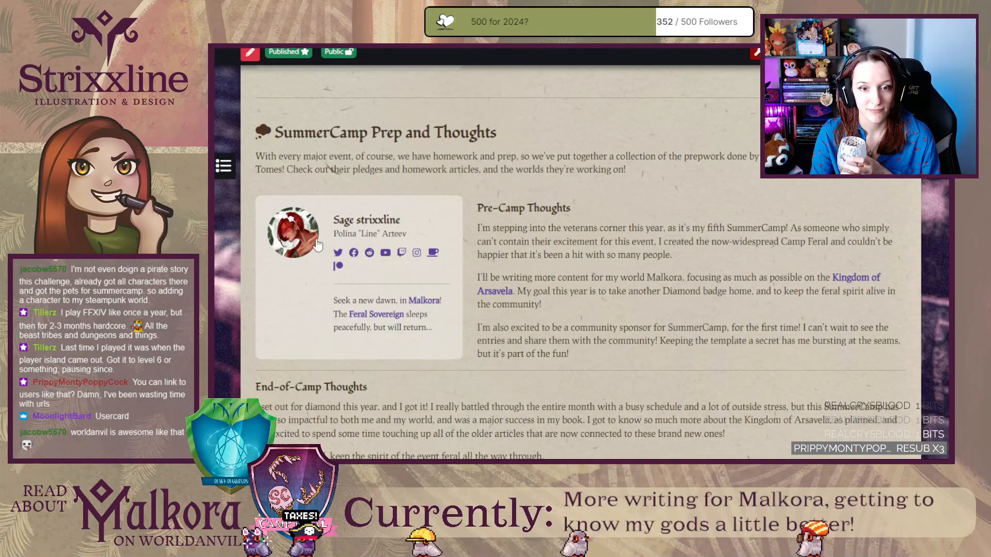
{"action": "scroll", "coordinate": [343, 227], "scroll_direction": "down", "scroll_amount": 15}
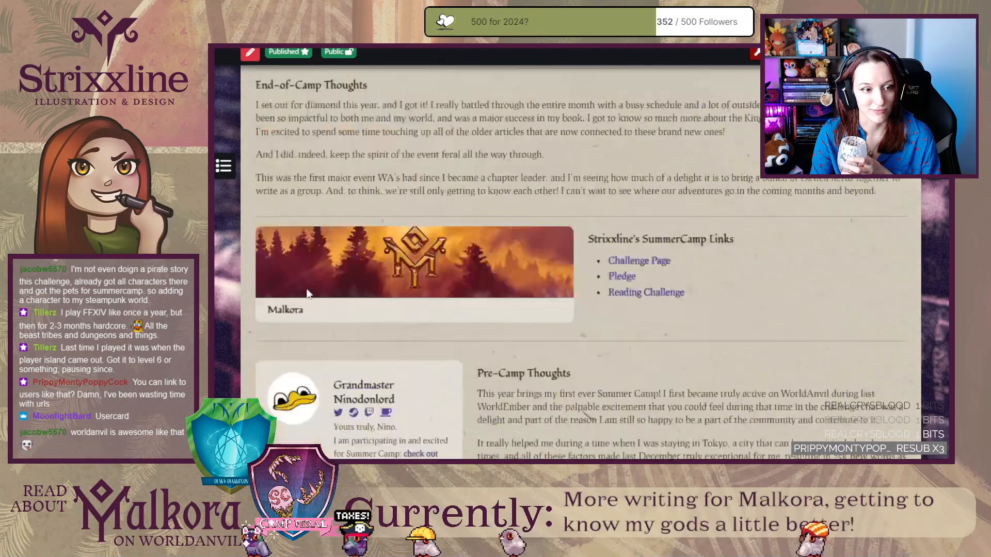
{"action": "scroll", "coordinate": [349, 282], "scroll_direction": "down", "scroll_amount": 10}
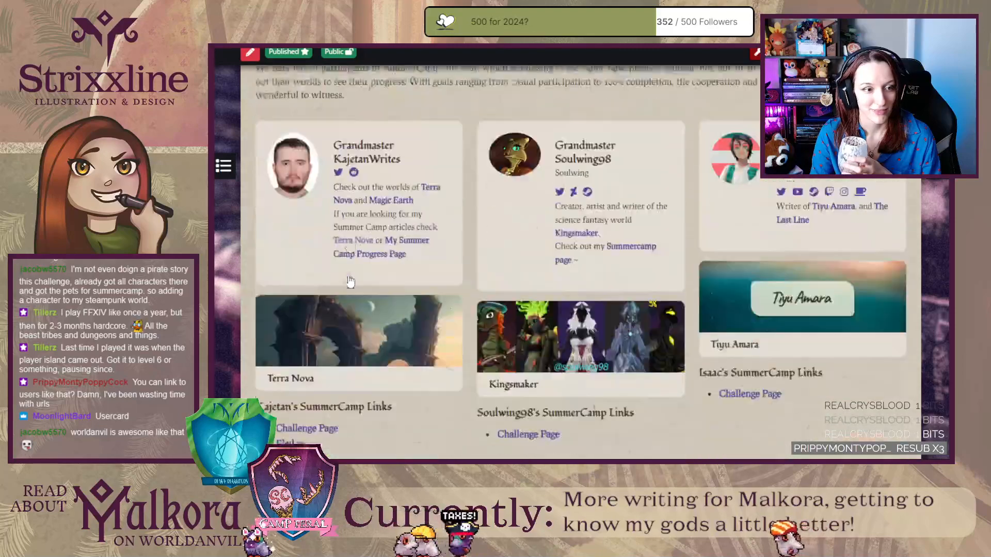
{"action": "scroll", "coordinate": [349, 281], "scroll_direction": "up", "scroll_amount": 3}
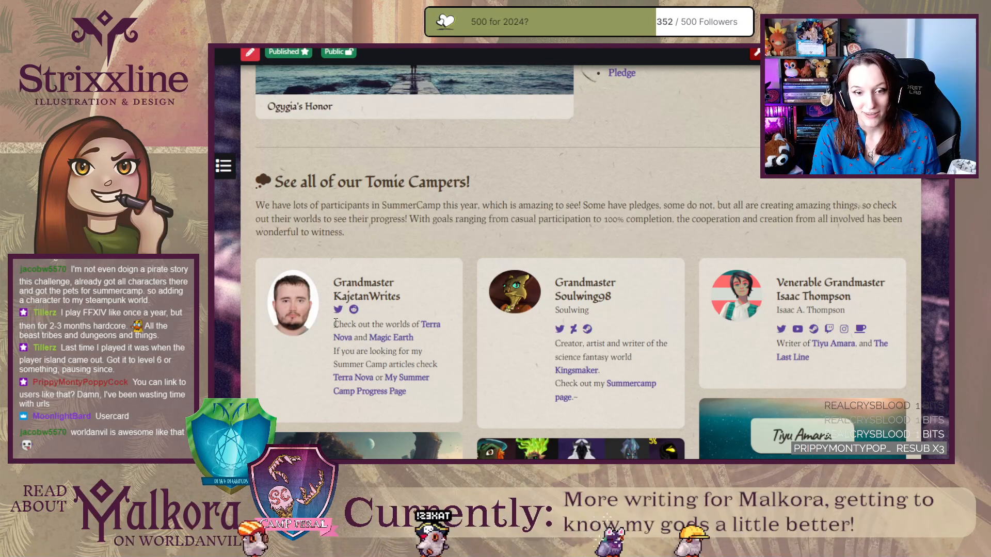
Examine the remaining participants' user cards, world links and challenge links in the SummerCamp 2023 article.
{"action": "left_click_drag", "start_coordinate": [343, 324], "coordinate": [414, 392]}
{"action": "left_click", "coordinate": [426, 402]}
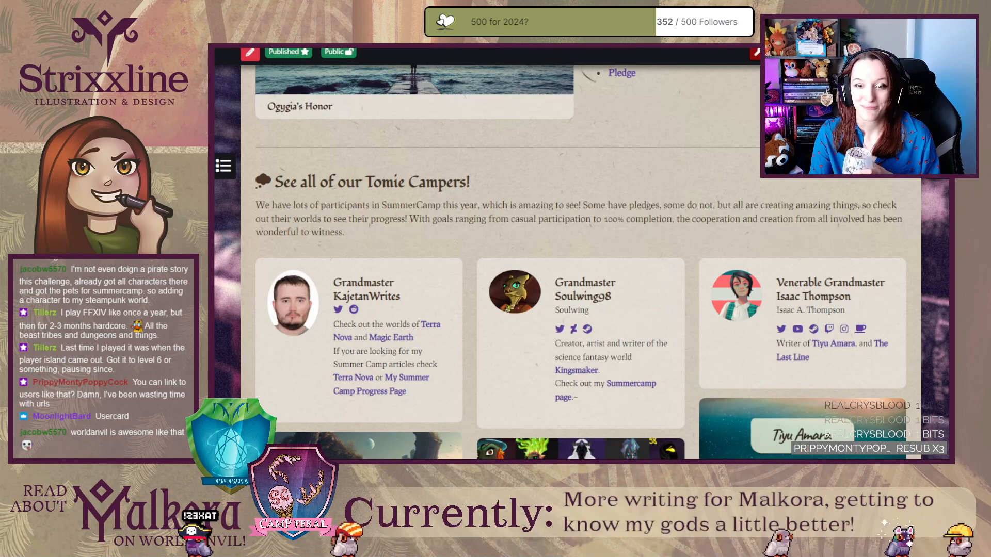
{"action": "scroll", "coordinate": [263, 343], "scroll_direction": "down", "scroll_amount": 8}
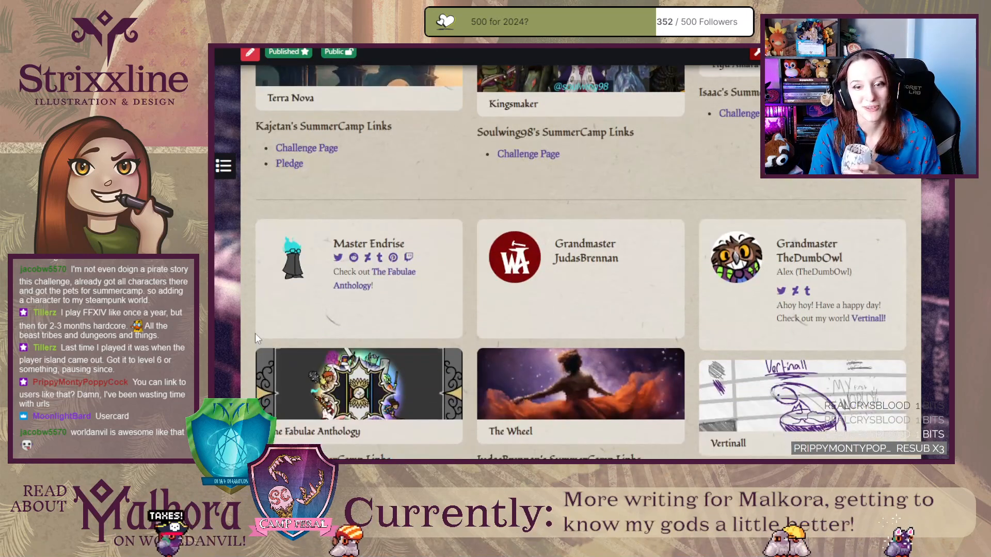
{"action": "scroll", "coordinate": [265, 305], "scroll_direction": "down", "scroll_amount": 8}
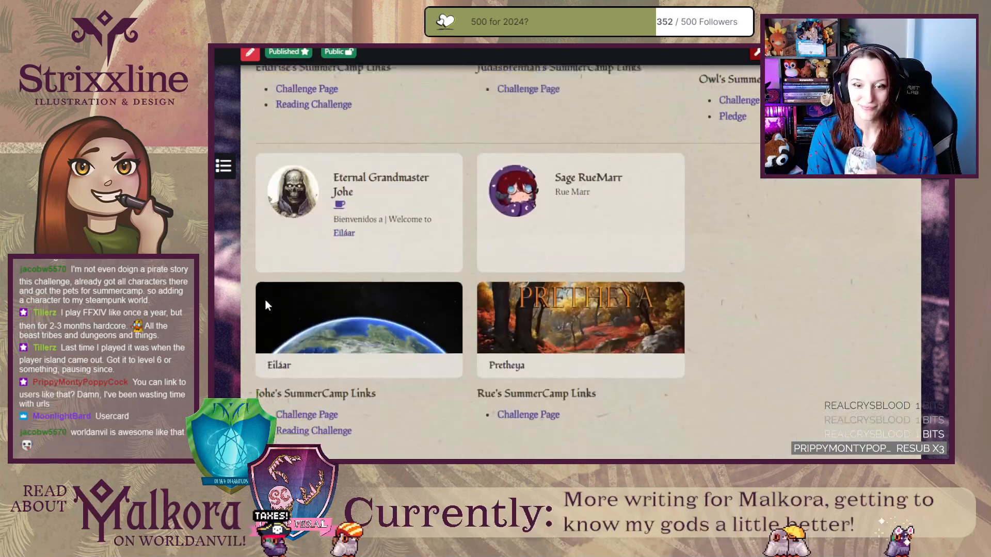
Return to the Treasured Companions editor and paste two copies of the .magnus rule at the end of the article CSS.
{"action": "key", "text": "ctrl+Tab"}
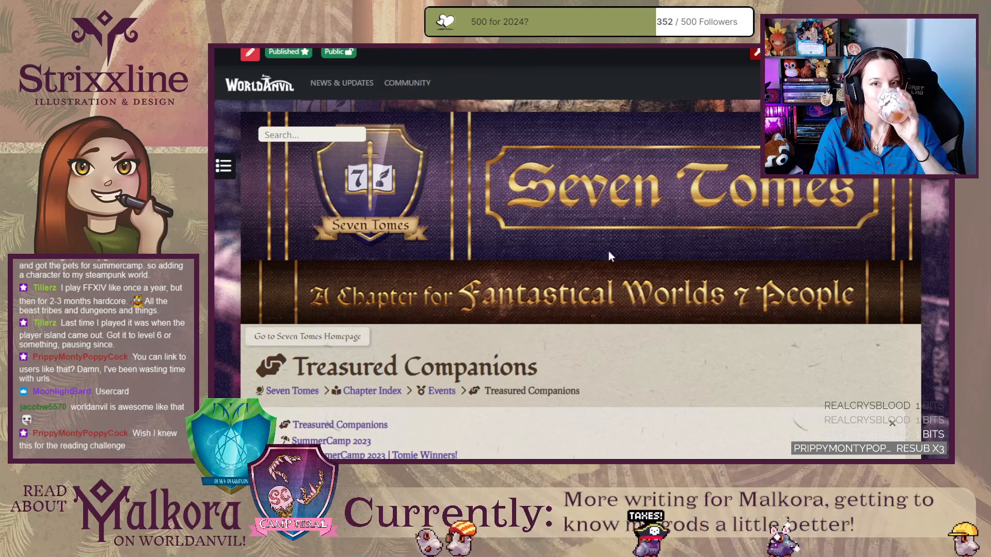
{"action": "key", "text": "ctrl+Tab"}
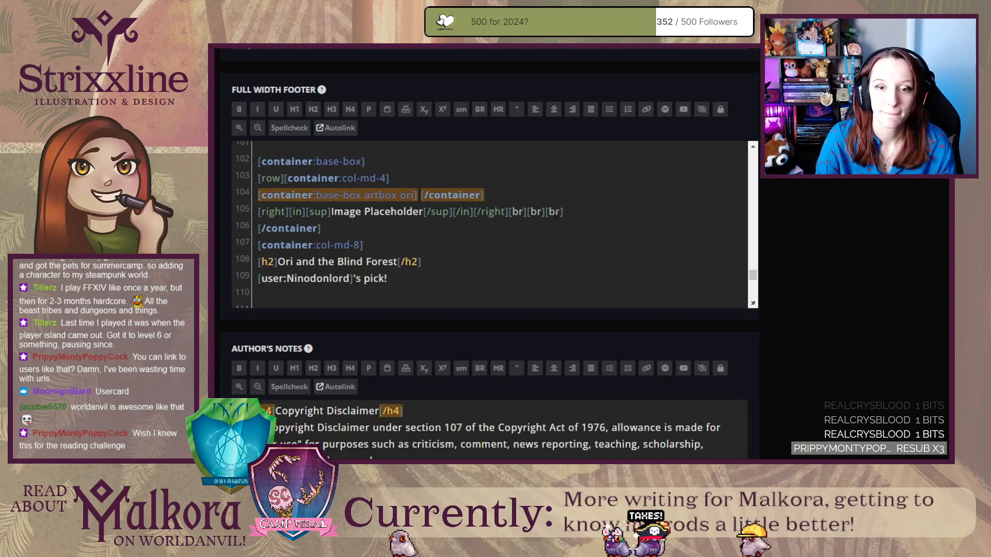
{"action": "scroll", "coordinate": [879, 287], "scroll_direction": "up", "scroll_amount": 10}
{"action": "left_click", "coordinate": [383, 165]}
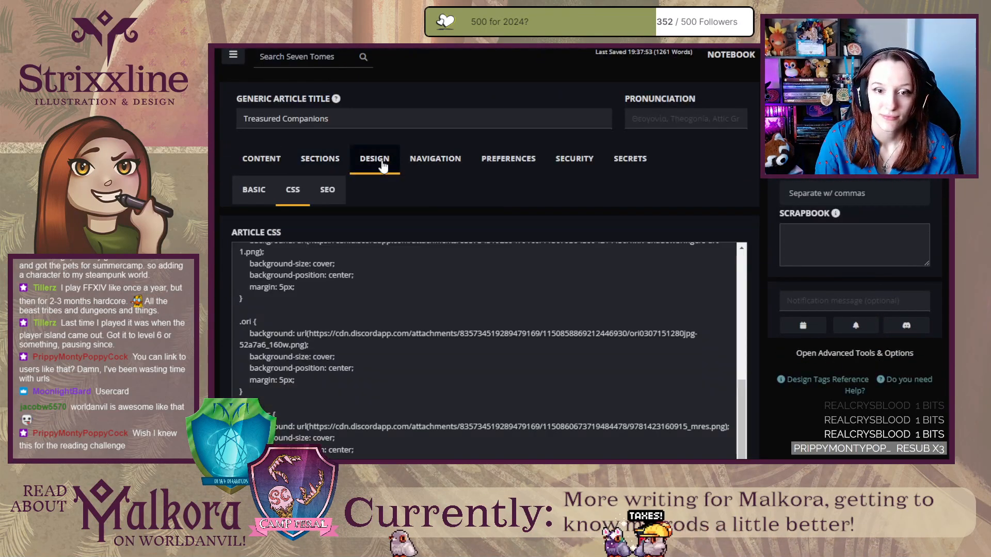
{"action": "scroll", "coordinate": [387, 356], "scroll_direction": "down", "scroll_amount": 2}
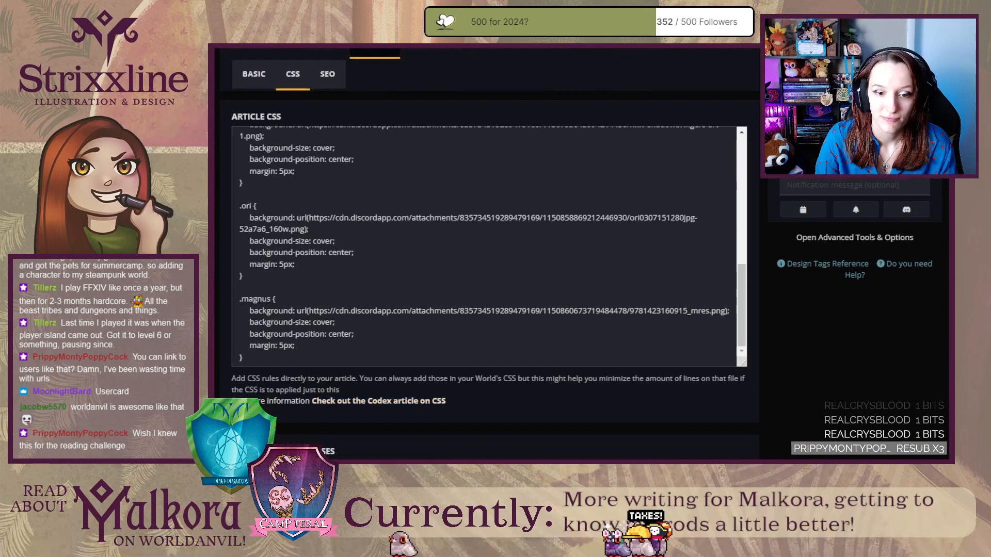
{"action": "left_click", "coordinate": [259, 358]}
{"action": "key", "text": "Return"}
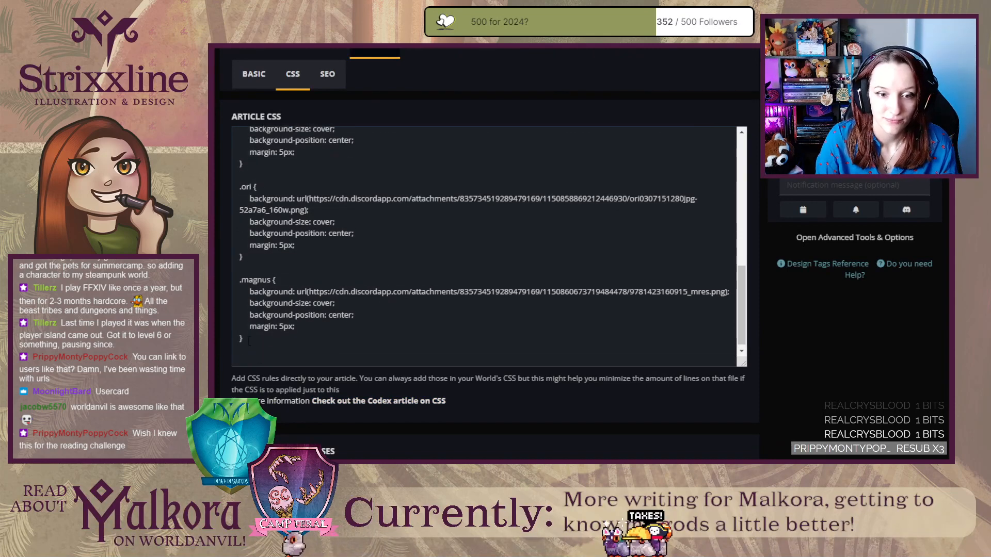
{"action": "left_click_drag", "start_coordinate": [249, 342], "coordinate": [240, 290]}
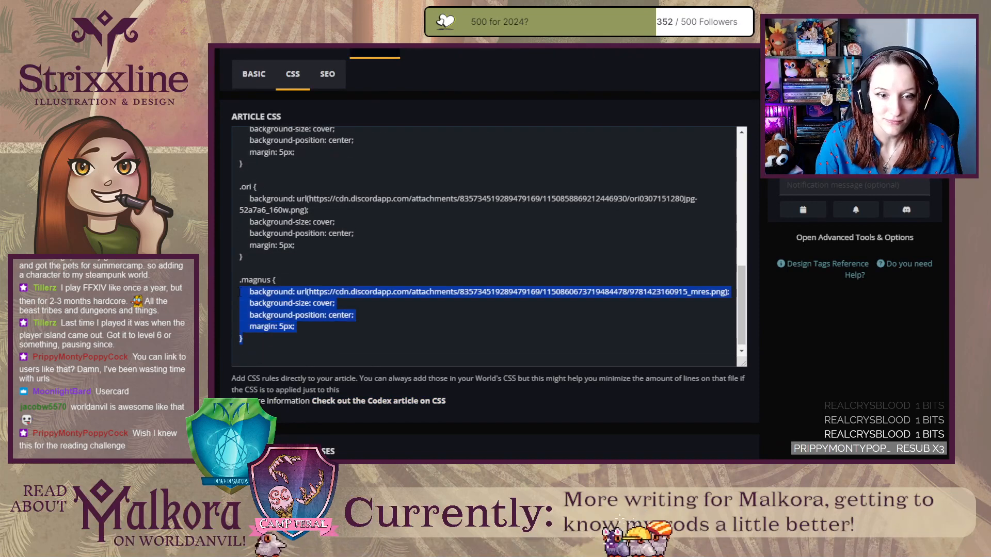
{"action": "key", "text": "ctrl+c"}
{"action": "left_click", "coordinate": [262, 359]}
{"action": "key", "text": "ctrl+v"}
{"action": "key", "text": "ctrl+v"}
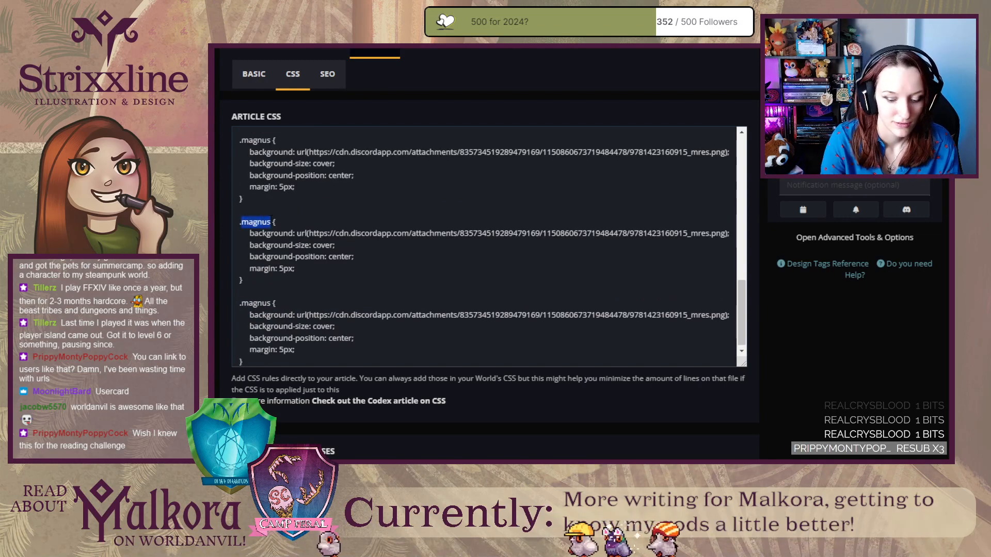
Rename the first copied .magnus rule to .octo and the second to .baldgay.
{"action": "type", "text": "octo"}
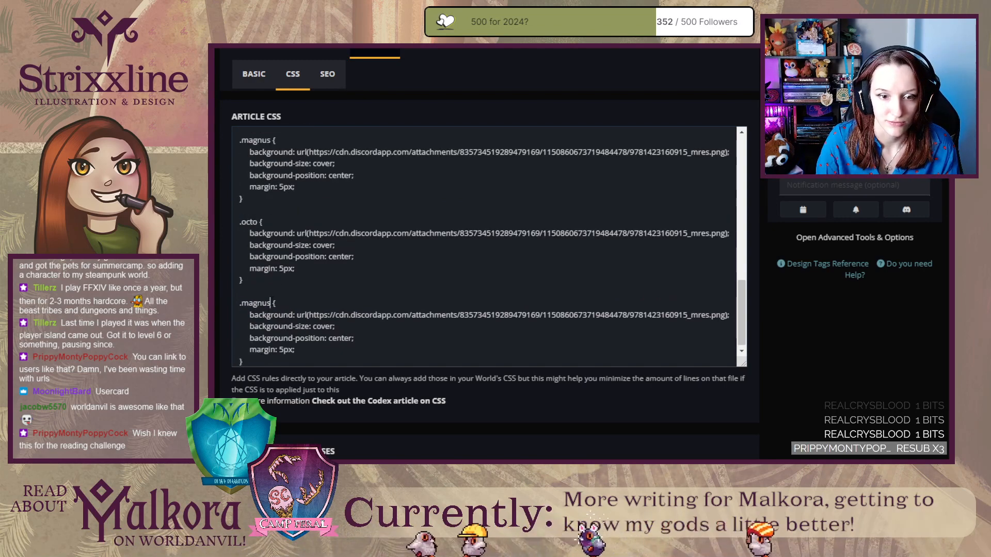
{"action": "double_click", "coordinate": [261, 303]}
{"action": "left_click", "coordinate": [241, 303]}
{"action": "left_click_drag", "start_coordinate": [241, 304], "coordinate": [270, 304]}
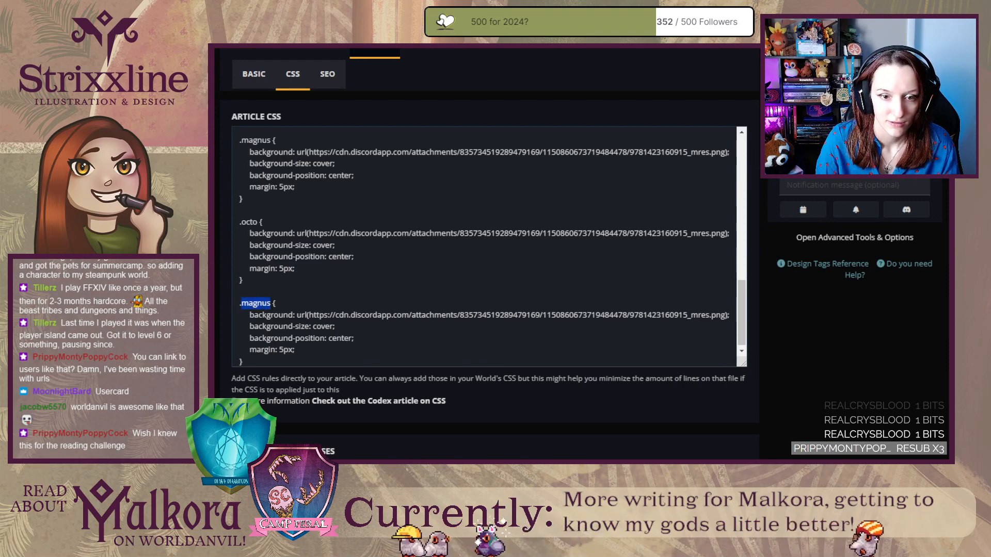
{"action": "type", "text": "baldgay"}
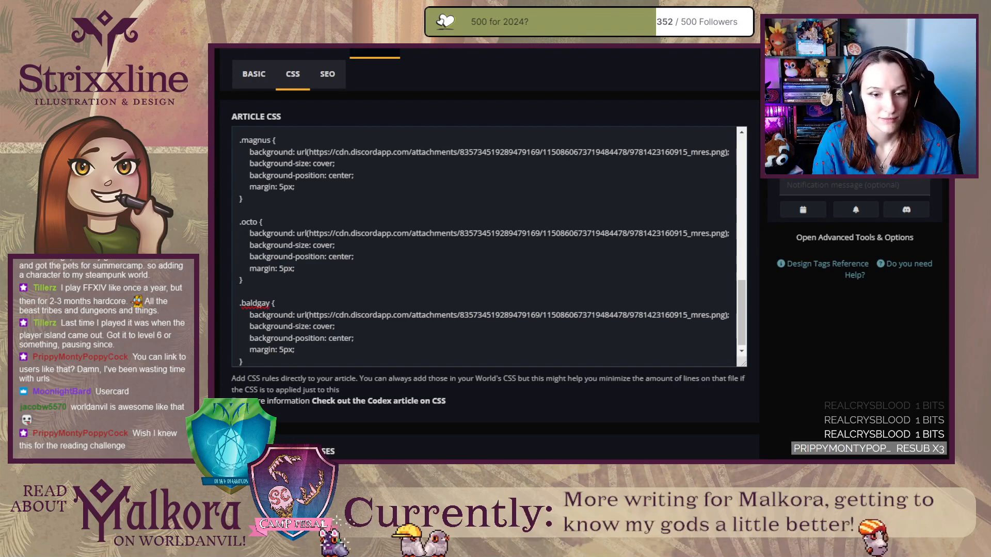
Replace the background image URLs with the Discord links to bg3.png for .baldgay and octopath-traveler-2-cover.png for .octo.
{"action": "scroll", "coordinate": [369, 315], "scroll_direction": "down", "scroll_amount": 1}
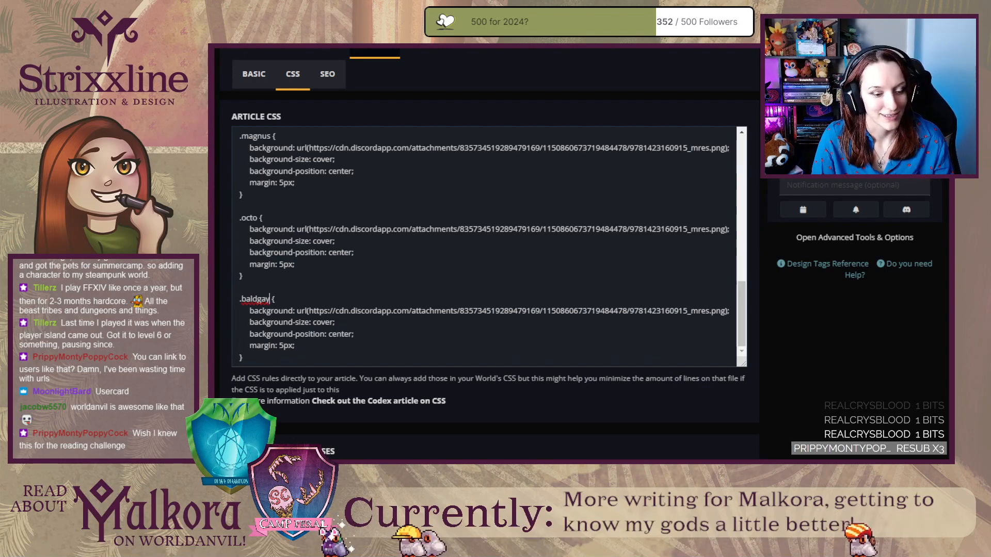
{"action": "right_click", "coordinate": [169, 363]}
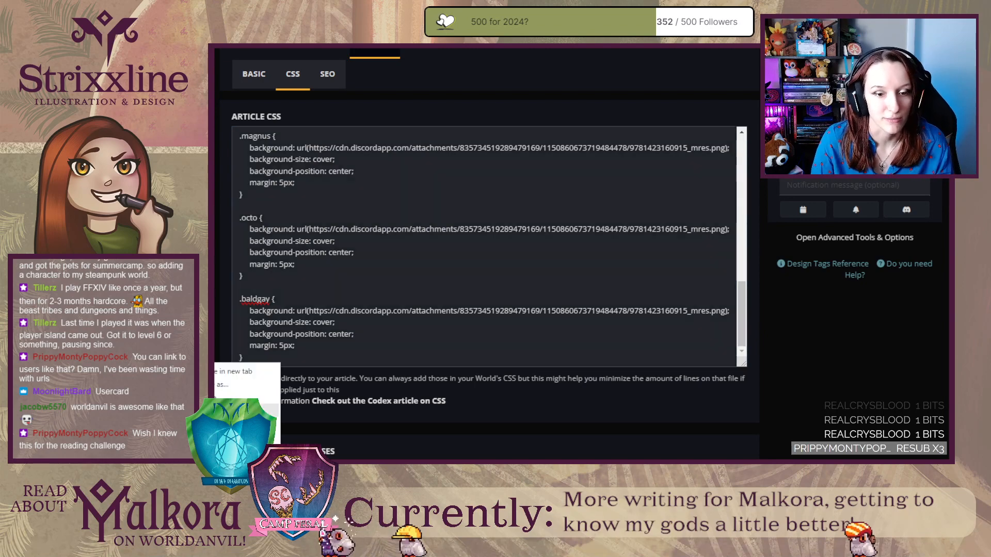
{"action": "left_click", "coordinate": [207, 410]}
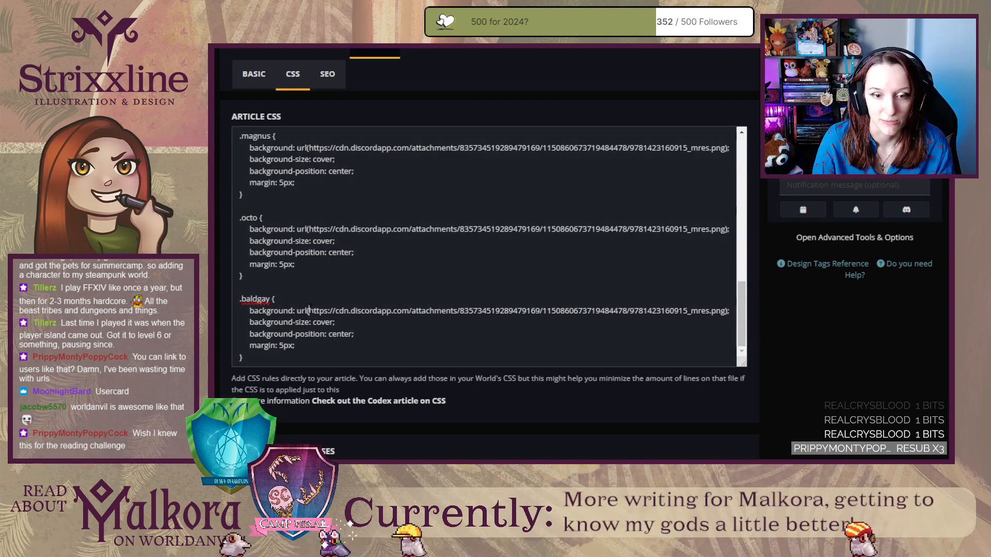
{"action": "left_click_drag", "start_coordinate": [560, 305], "coordinate": [711, 310]}
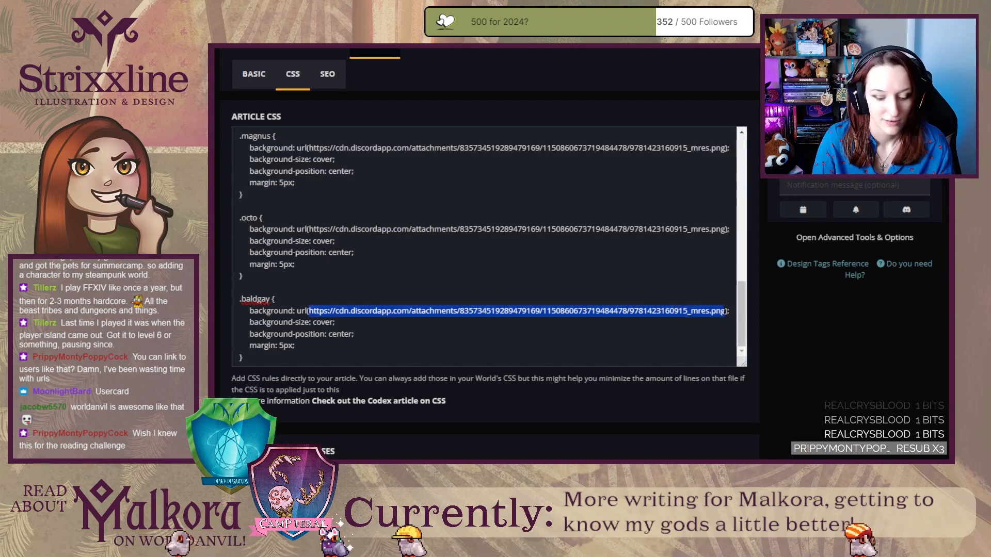
{"action": "key", "text": "ctrl+v"}
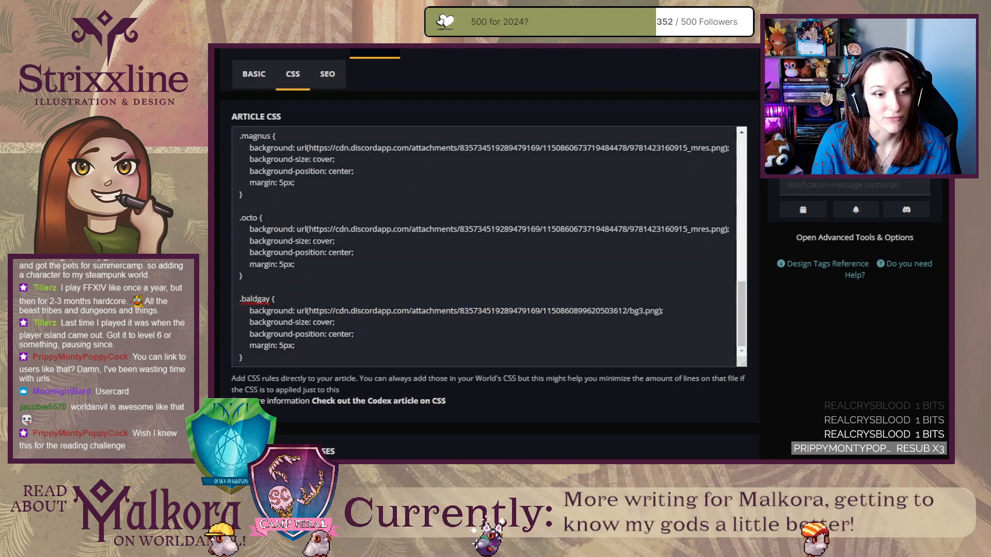
{"action": "left_click_drag", "start_coordinate": [309, 228], "coordinate": [726, 229]}
{"action": "key", "text": "ctrl+v"}
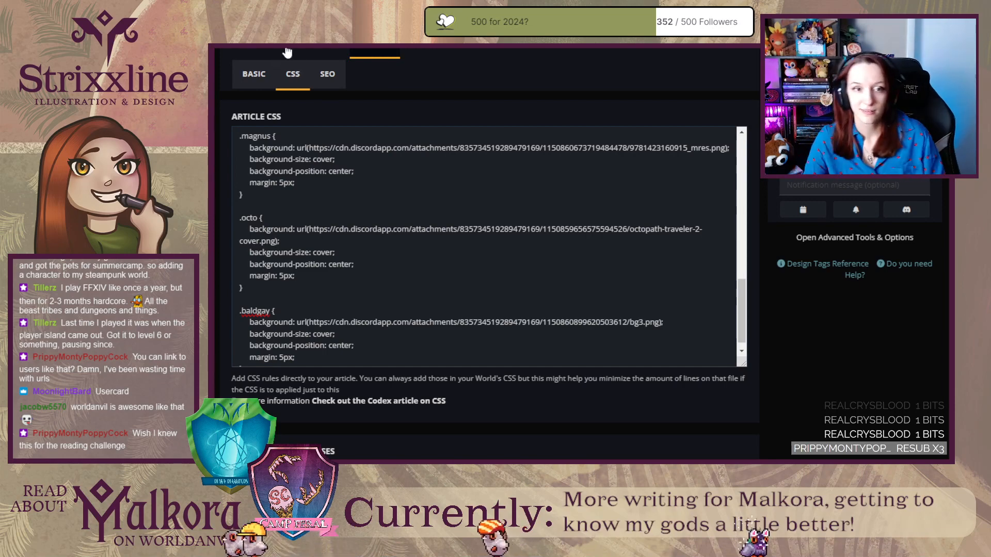
Open the article's footer sections and enlarge the full width footer's text editor.
{"action": "left_click", "coordinate": [320, 51]}
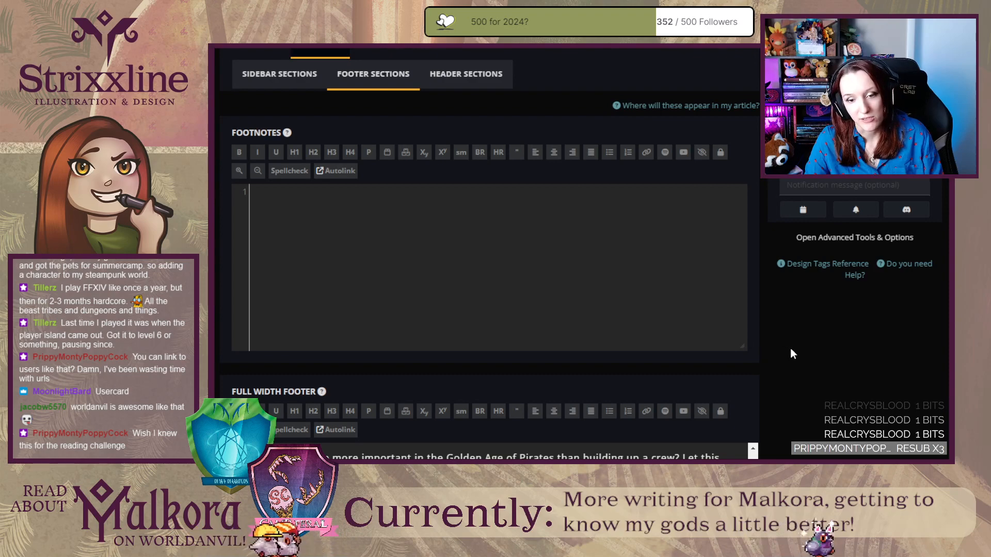
{"action": "scroll", "coordinate": [794, 356], "scroll_direction": "down", "scroll_amount": 2}
{"action": "scroll", "coordinate": [795, 359], "scroll_direction": "down", "scroll_amount": 5}
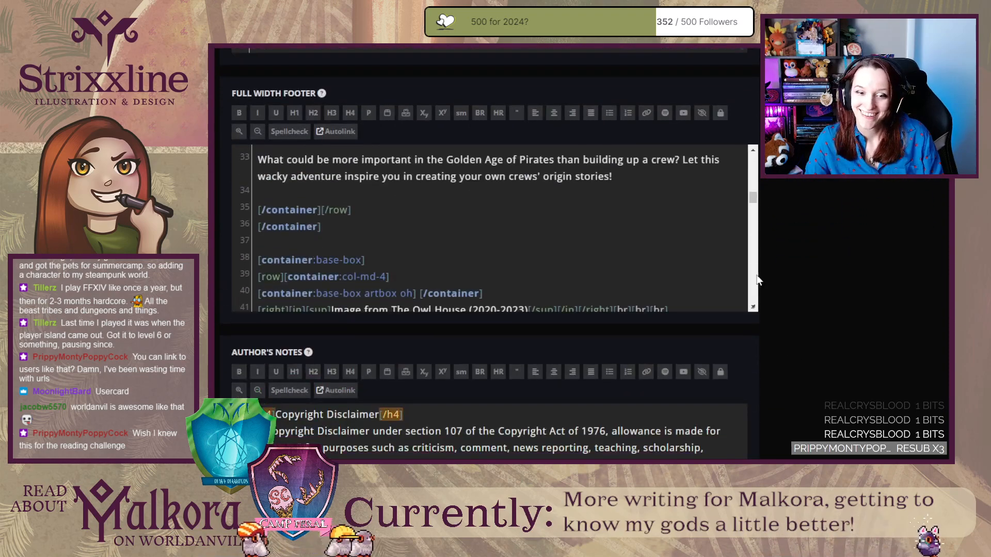
{"action": "scroll", "coordinate": [844, 268], "scroll_direction": "up", "scroll_amount": 2}
{"action": "scroll", "coordinate": [844, 269], "scroll_direction": "down", "scroll_amount": 1}
{"action": "left_click_drag", "start_coordinate": [754, 367], "coordinate": [786, 462]}
{"action": "scroll", "coordinate": [516, 336], "scroll_direction": "down", "scroll_amount": 20}
{"action": "scroll", "coordinate": [874, 391], "scroll_direction": "down", "scroll_amount": 5}
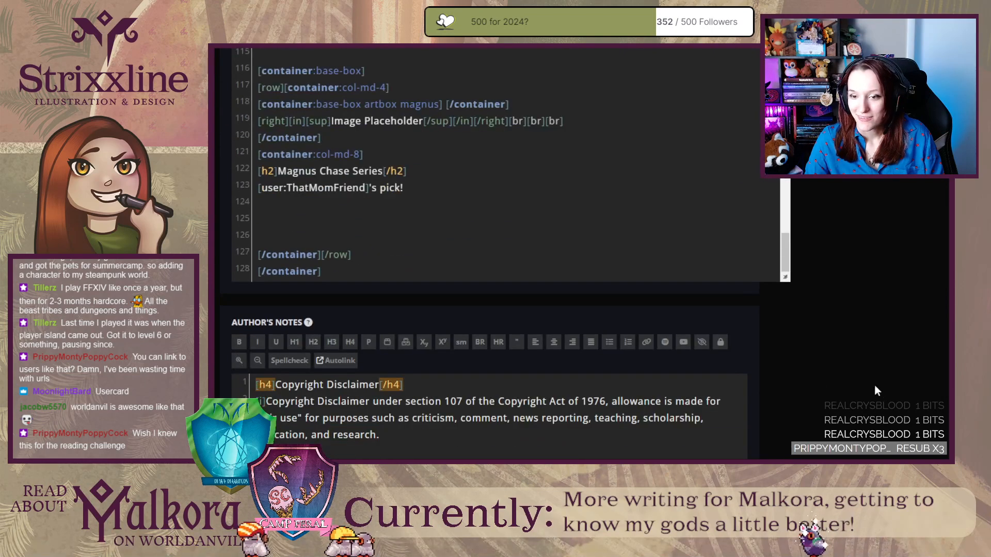
{"action": "left_click_drag", "start_coordinate": [786, 278], "coordinate": [857, 424]}
Replace the ph class of the artbox containers with baldgay for Baldur's Gate III and octo for Octopath Traveler II.
{"action": "scroll", "coordinate": [371, 278], "scroll_direction": "up", "scroll_amount": 4}
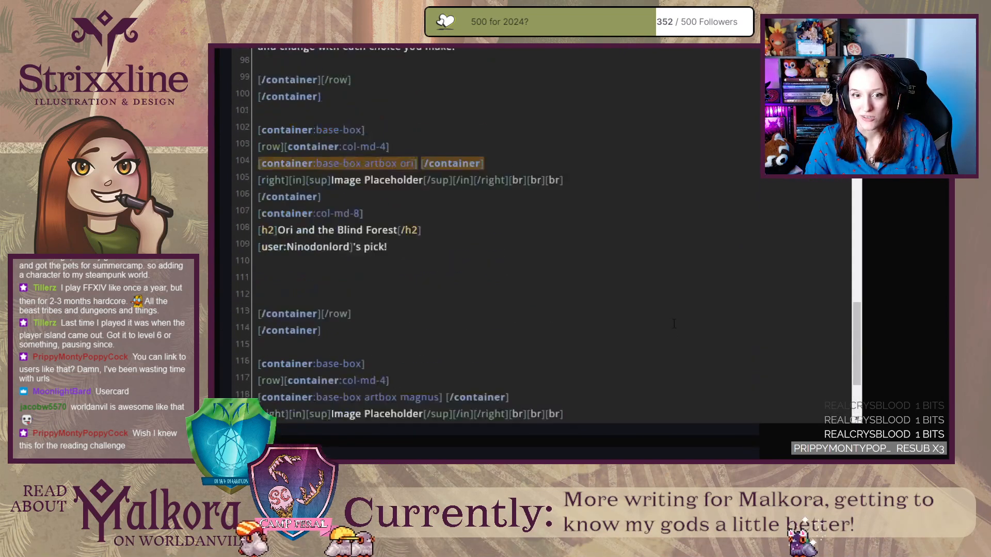
{"action": "scroll", "coordinate": [336, 228], "scroll_direction": "up", "scroll_amount": 2}
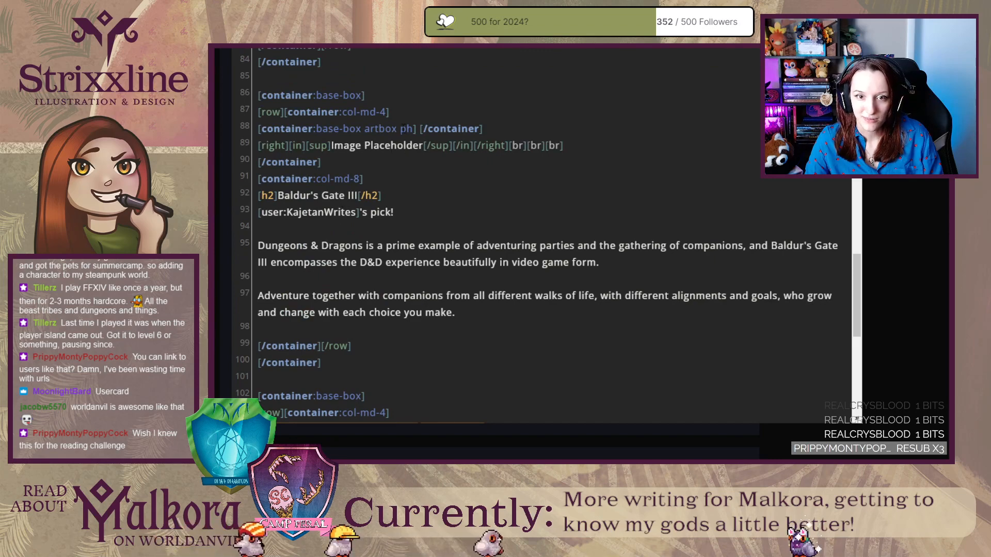
{"action": "double_click", "coordinate": [412, 129]}
{"action": "type", "text": "baldg"}
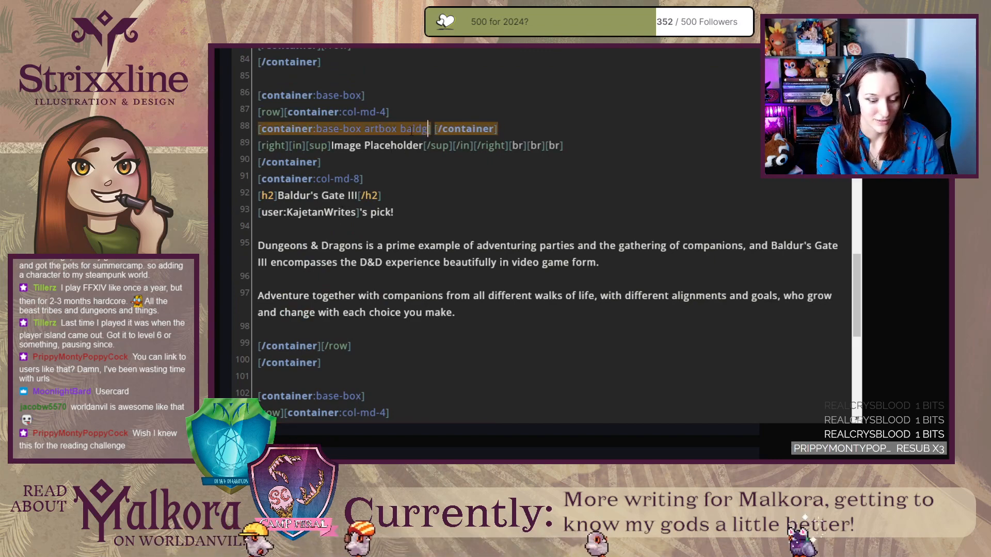
{"action": "type", "text": "ay"}
{"action": "scroll", "coordinate": [381, 133], "scroll_direction": "up", "scroll_amount": 3}
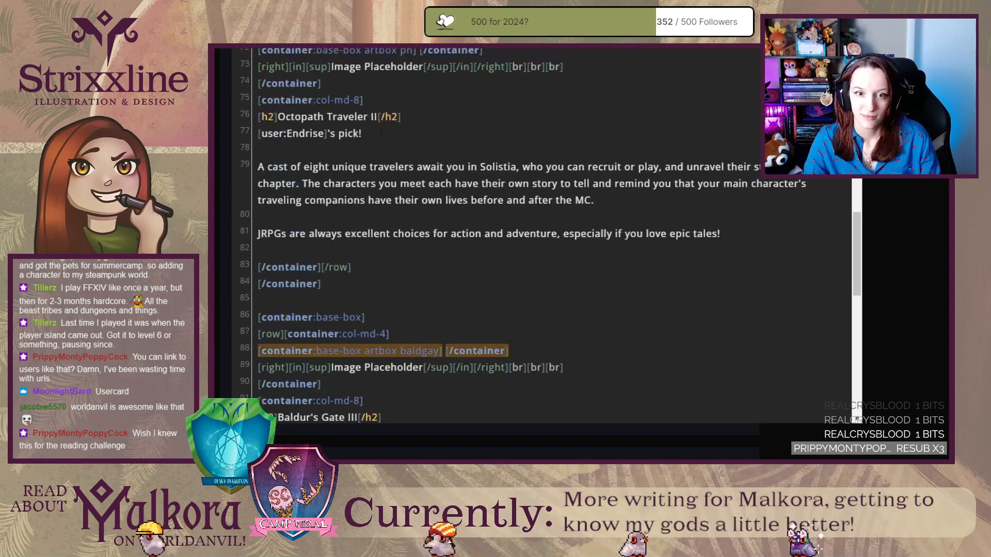
{"action": "double_click", "coordinate": [408, 50]}
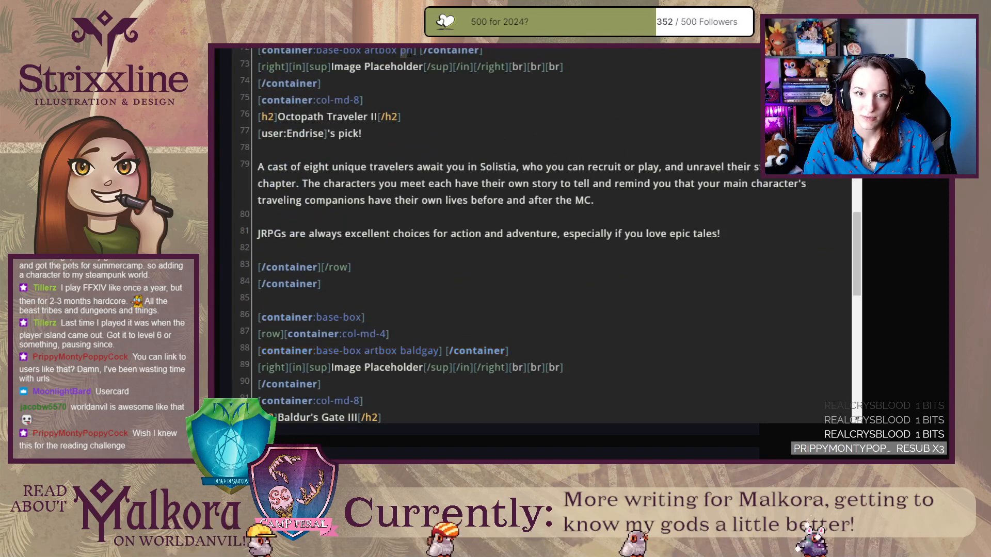
{"action": "type", "text": "octo"}
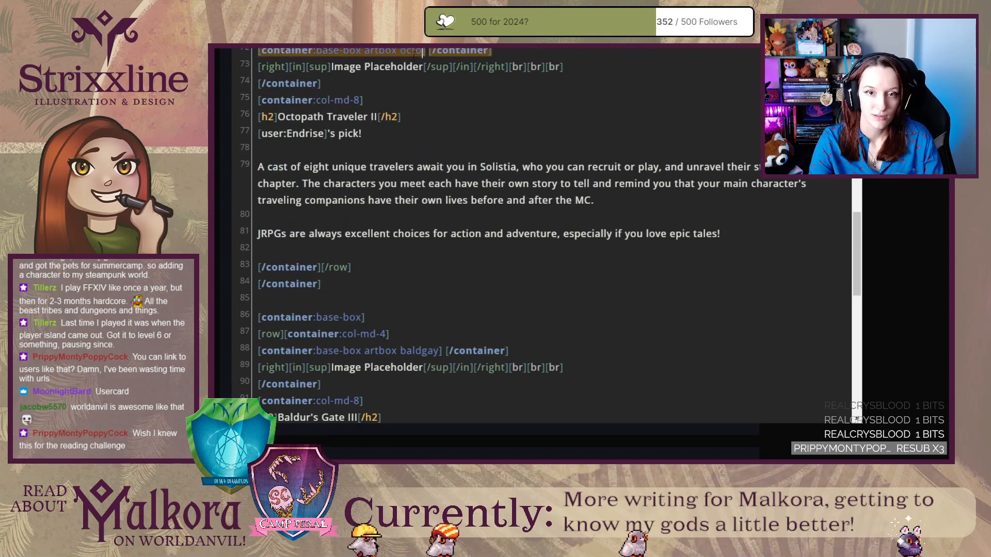
Check the images of the Octopath Traveler II and Baldur's Gate III entries in the published Treasured Companions article.
{"action": "key", "text": "ctrl+Tab"}
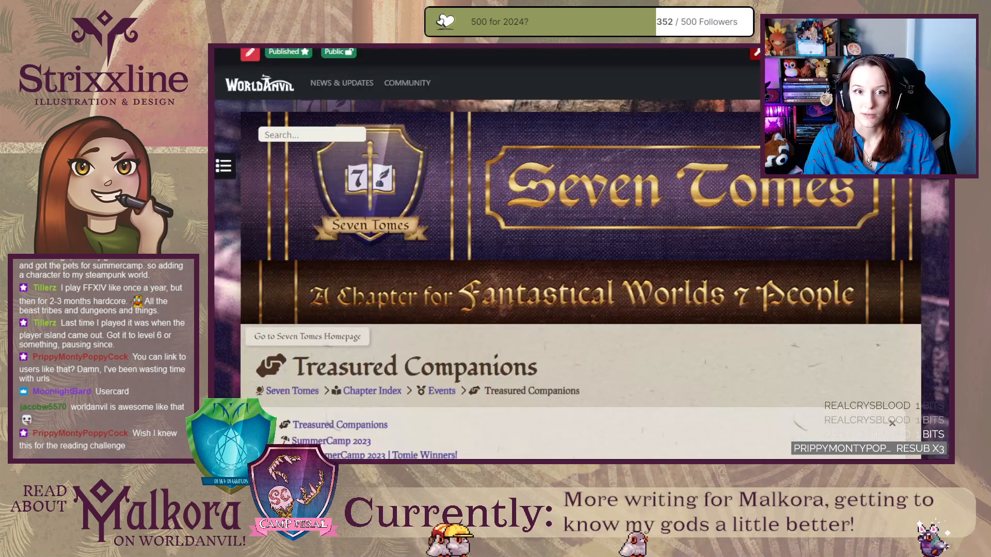
{"action": "scroll", "coordinate": [309, 335], "scroll_direction": "down", "scroll_amount": 15}
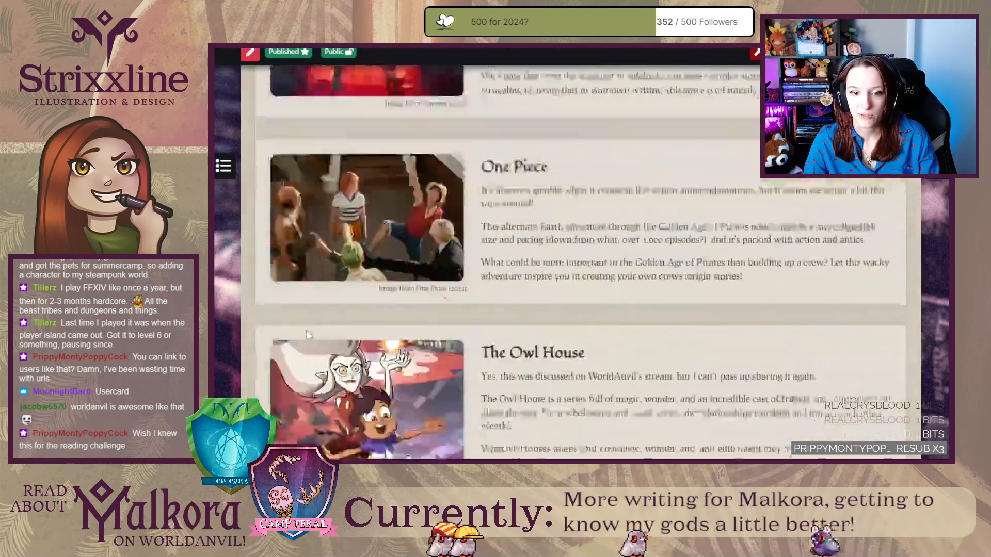
{"action": "scroll", "coordinate": [309, 335], "scroll_direction": "down", "scroll_amount": 5}
{"action": "scroll", "coordinate": [307, 336], "scroll_direction": "up", "scroll_amount": 5}
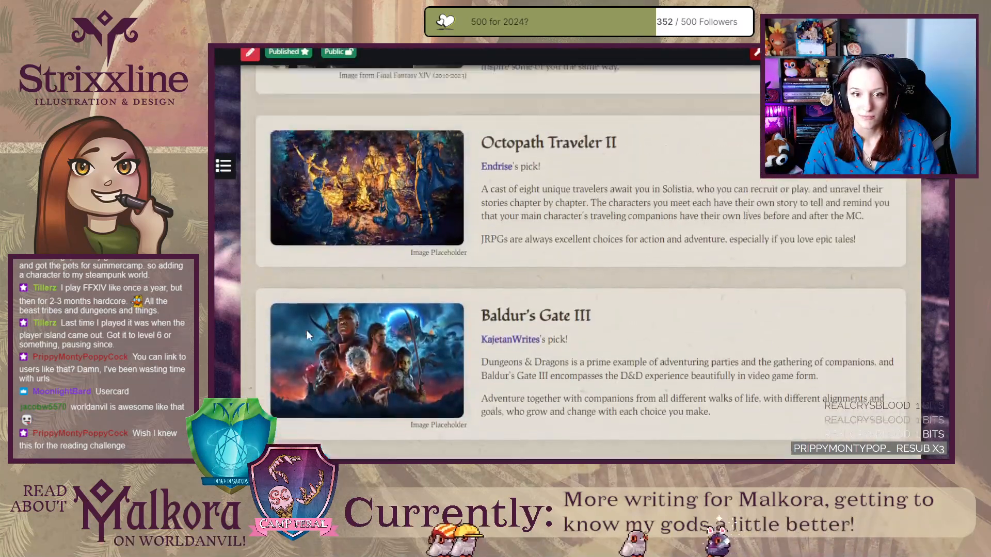
{"action": "scroll", "coordinate": [307, 335], "scroll_direction": "down", "scroll_amount": 4}
{"action": "scroll", "coordinate": [306, 331], "scroll_direction": "down", "scroll_amount": 6}
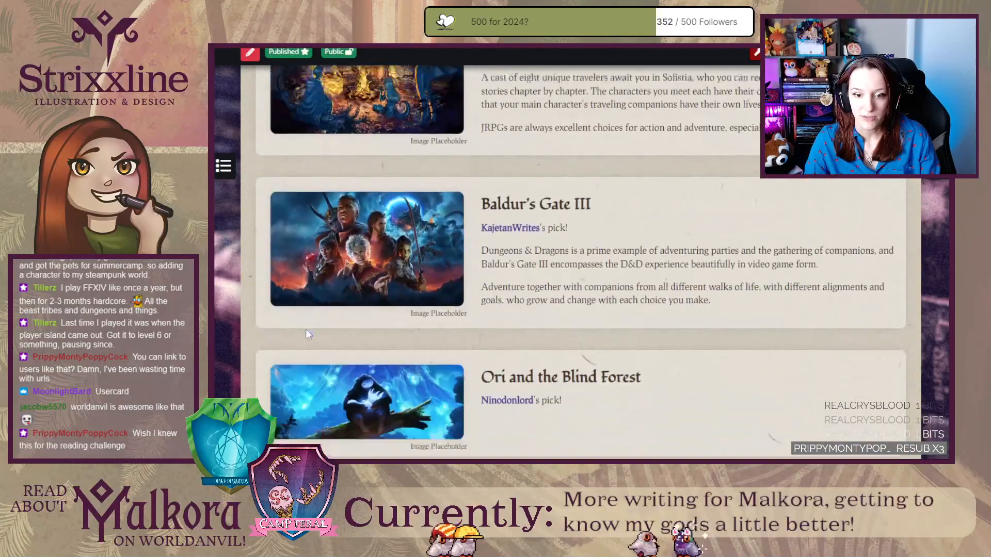
{"action": "scroll", "coordinate": [306, 331], "scroll_direction": "up", "scroll_amount": 8}
{"action": "scroll", "coordinate": [308, 328], "scroll_direction": "down", "scroll_amount": 2}
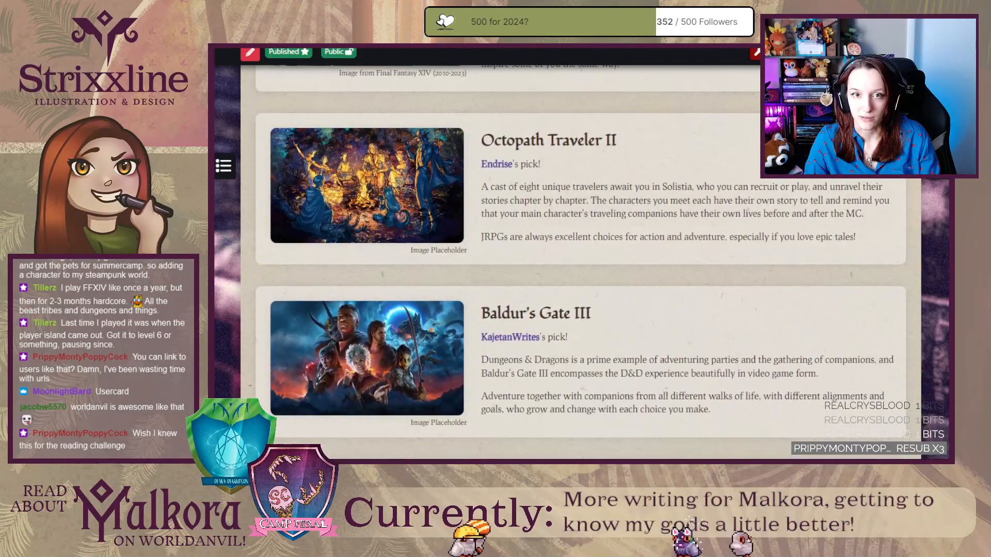
Replace the placeholder caption of the Octopath Traveler II entry with "Image from Octopath Traveler II".
{"action": "key", "text": "ctrl+shift+Tab"}
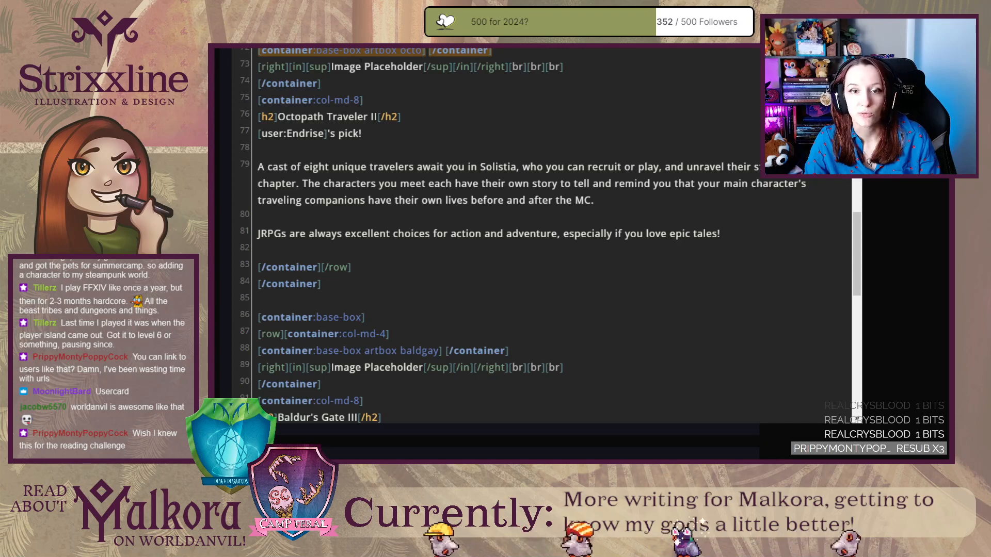
{"action": "left_click_drag", "start_coordinate": [364, 66], "coordinate": [421, 65]}
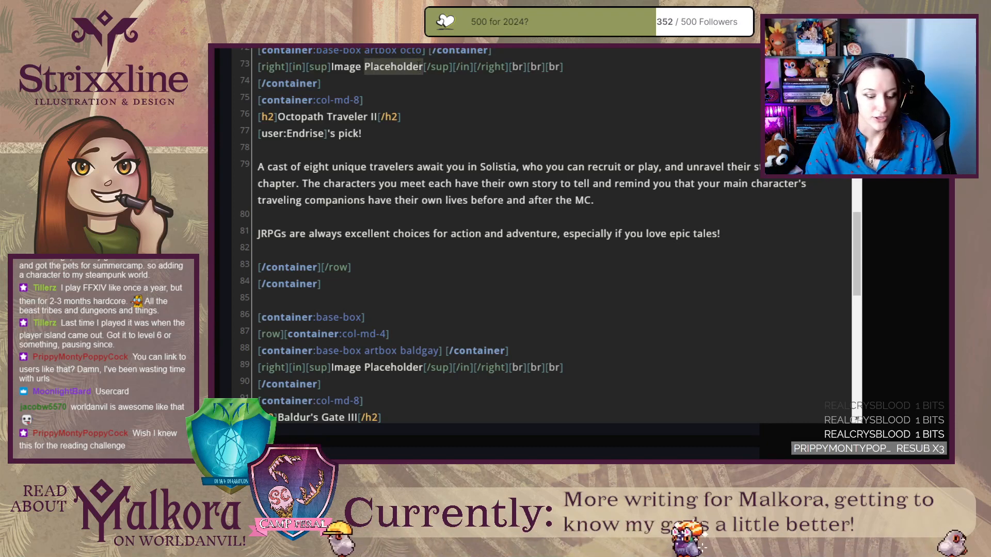
{"action": "type", "text": "from Oc"}
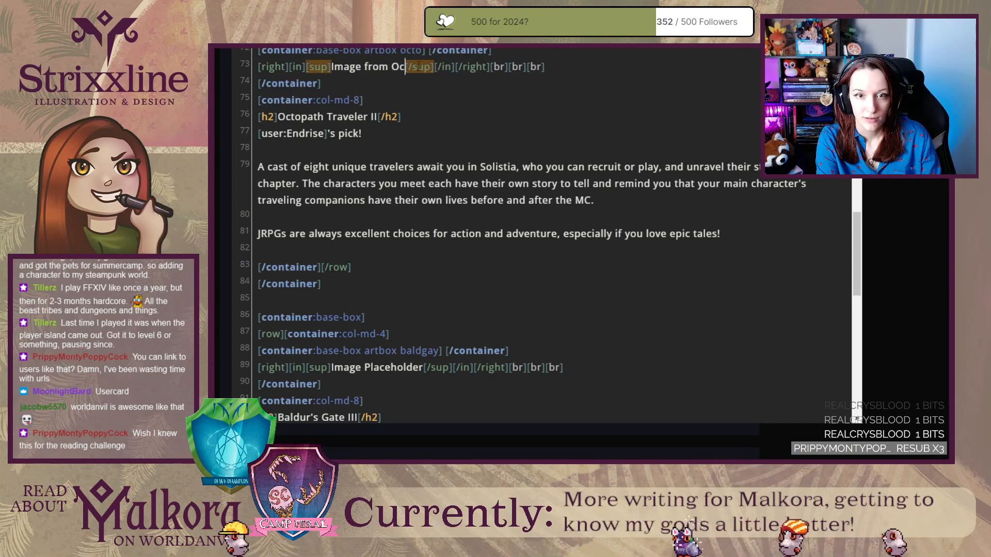
{"action": "type", "text": "topath Trav"}
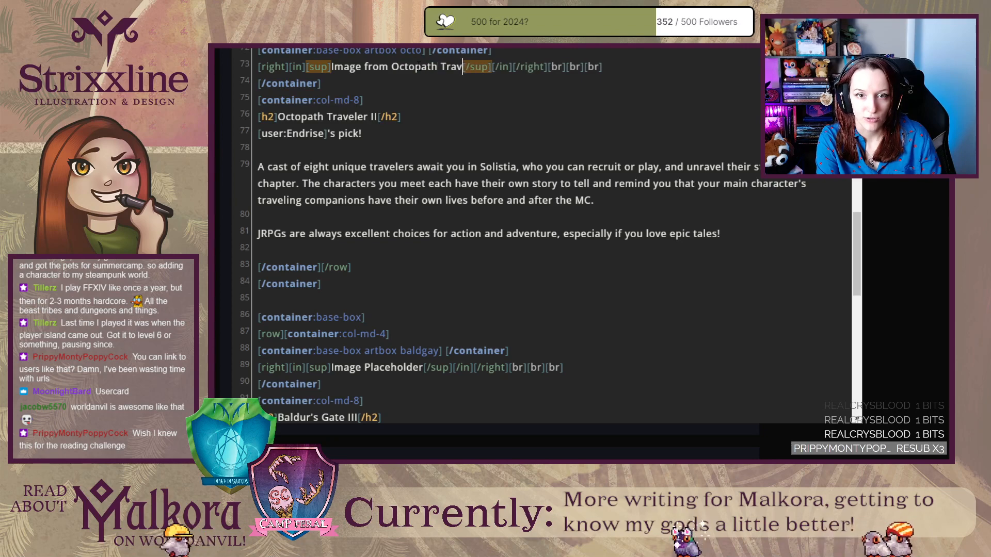
{"action": "type", "text": "eler II"}
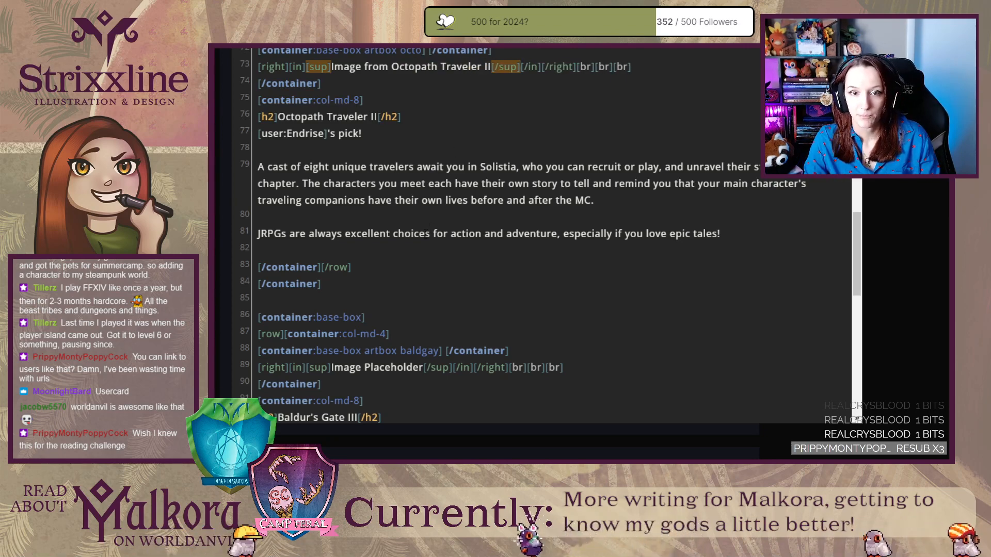
Change the image caption of the Baldur's Gate III entry to "Image from Baldur's Gate 3".
{"action": "scroll", "coordinate": [425, 234], "scroll_direction": "down", "scroll_amount": 2}
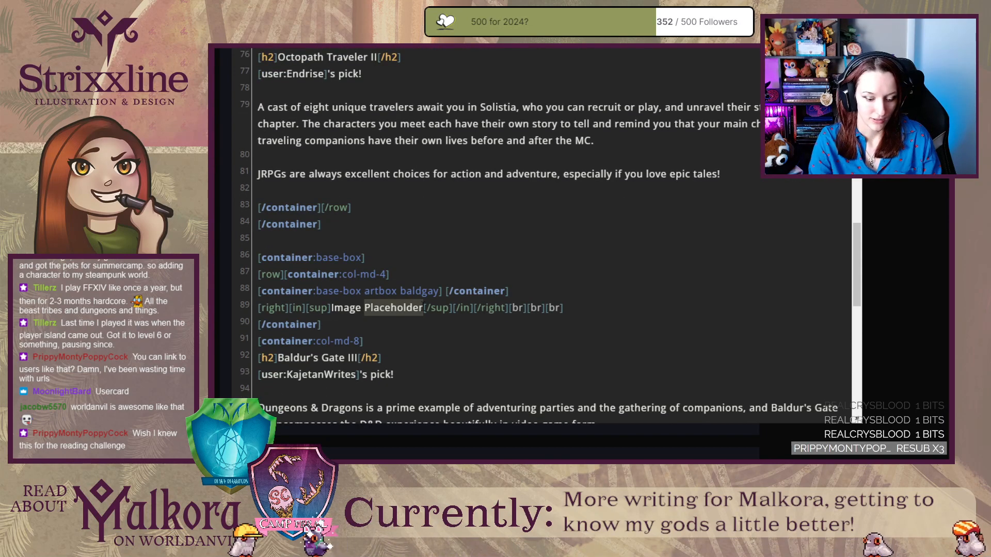
{"action": "type", "text": "from Baldur"}
{"action": "type", "text": "'s Gate "}
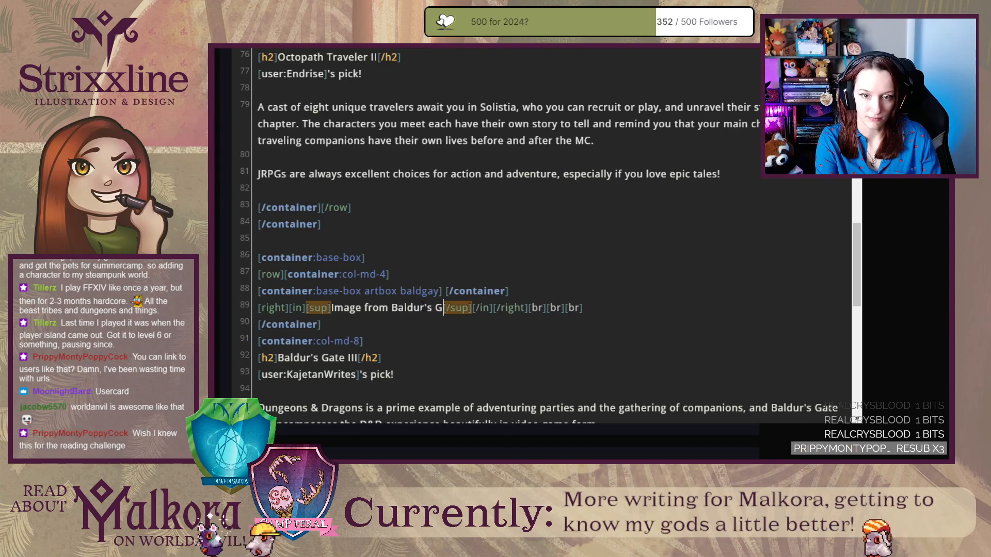
{"action": "type", "text": "3"}
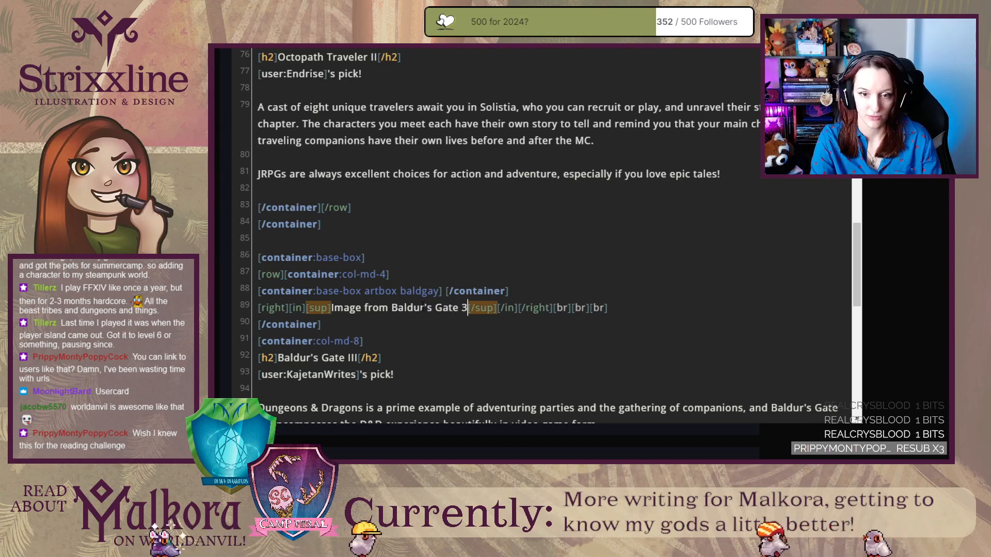
Change the image caption under the ori artbox to "Image from Ori and the Blind Forest".
{"action": "scroll", "coordinate": [452, 312], "scroll_direction": "down", "scroll_amount": 3}
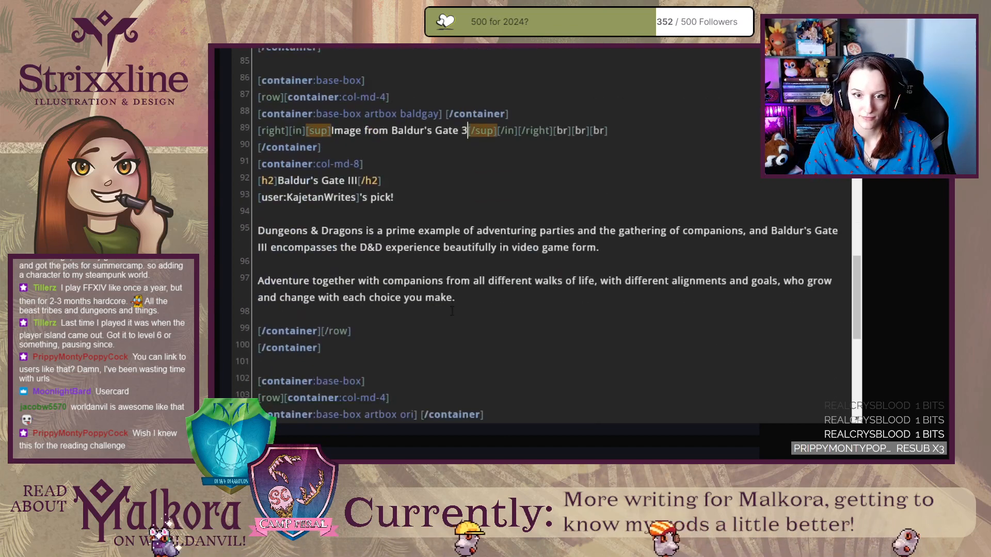
{"action": "scroll", "coordinate": [452, 311], "scroll_direction": "down", "scroll_amount": 3}
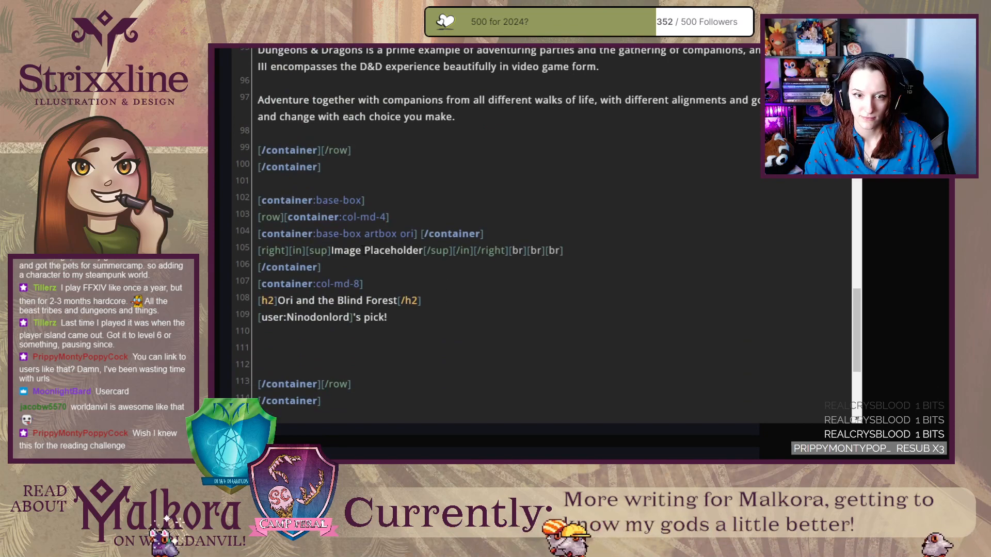
{"action": "left_click_drag", "start_coordinate": [365, 251], "coordinate": [421, 253]}
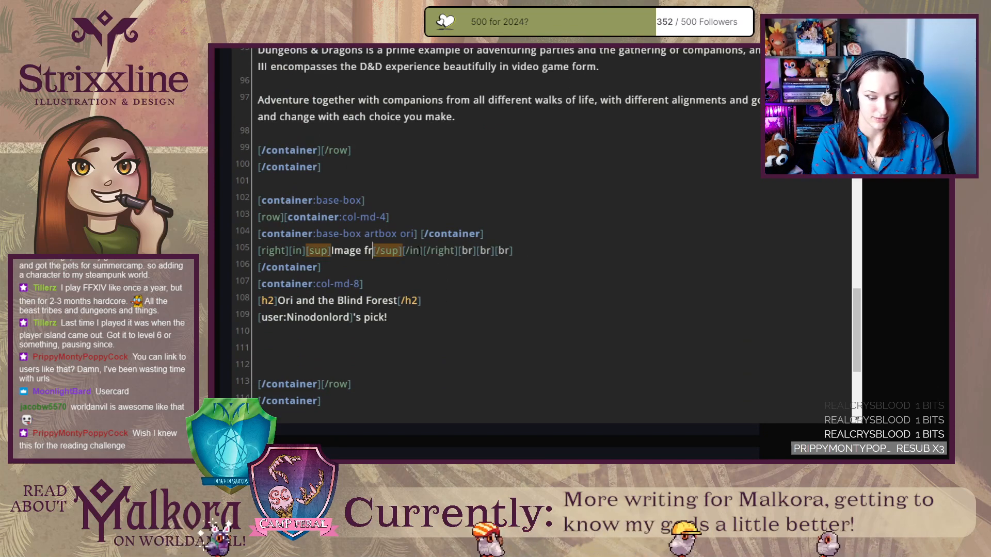
{"action": "type", "text": "from Ori and"}
{"action": "type", "text": " the Blind Forest"}
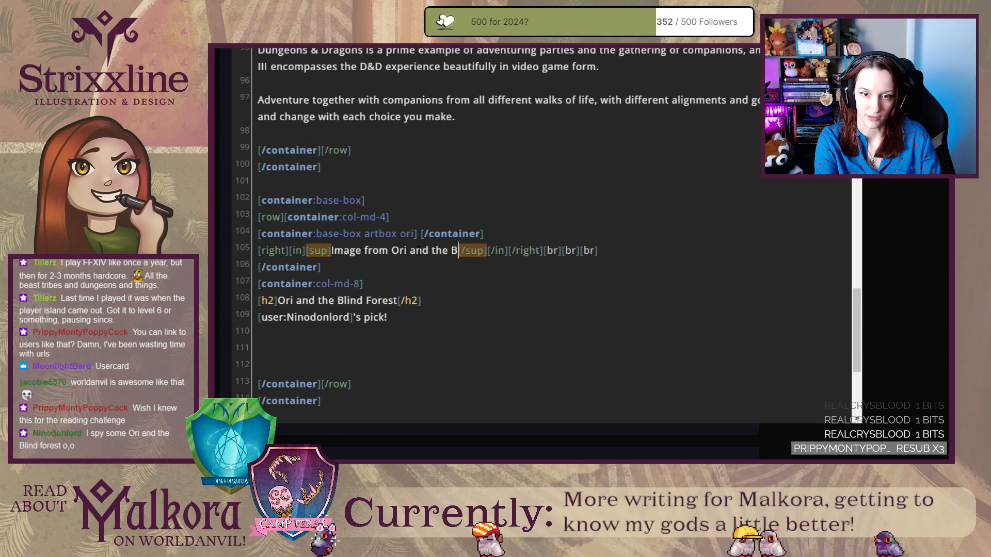
Change the image caption of the Magnus Chase Series entry to "Image from Magnus Chase".
{"action": "scroll", "coordinate": [418, 251], "scroll_direction": "down", "scroll_amount": 4}
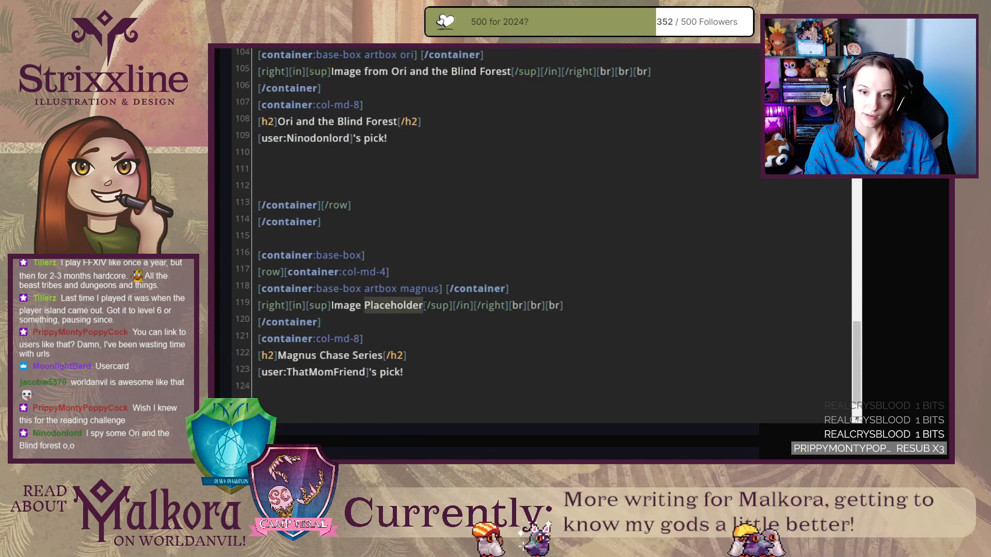
{"action": "type", "text": "from "}
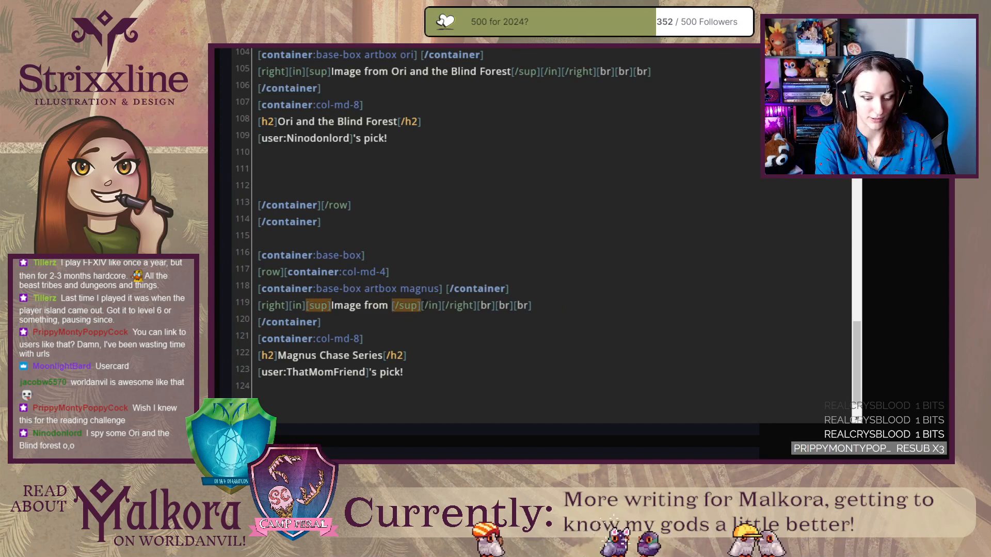
{"action": "type", "text": "Magnus Cha"}
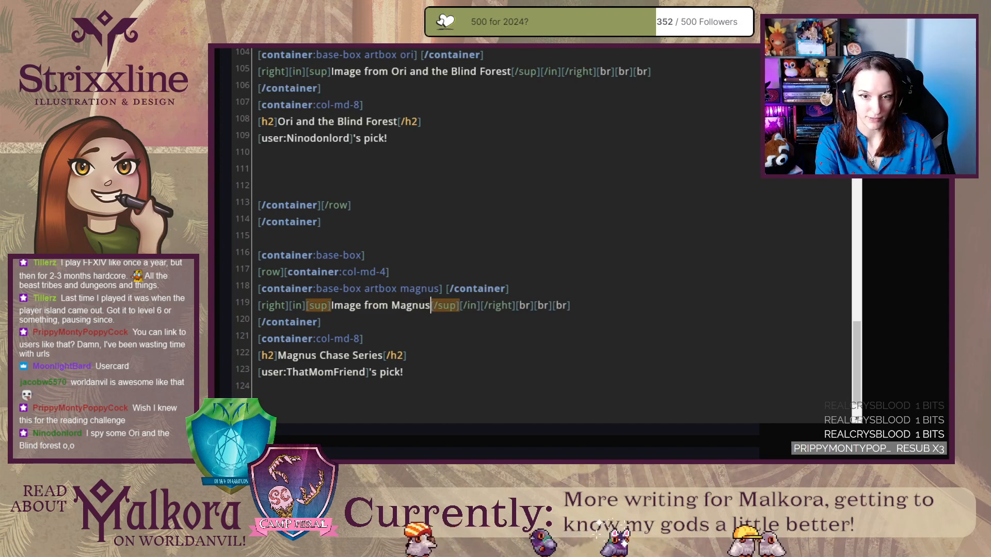
{"action": "type", "text": "se"}
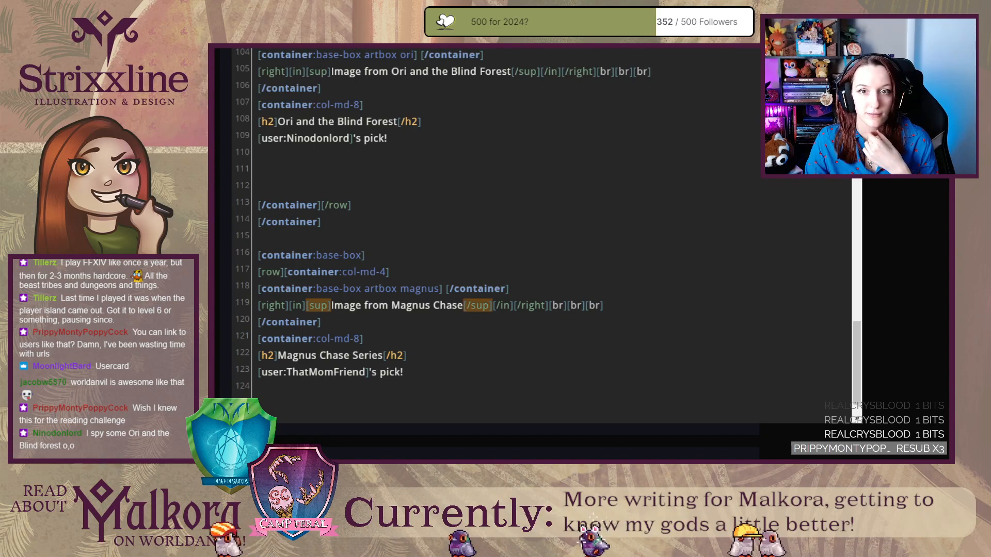
Reload the published Treasured Companions article and check the image captions of the Octopath, Baldur's Gate, Ori and Magnus Chase entries.
{"action": "key", "text": "ctrl+Tab"}
{"action": "key", "text": "F5"}
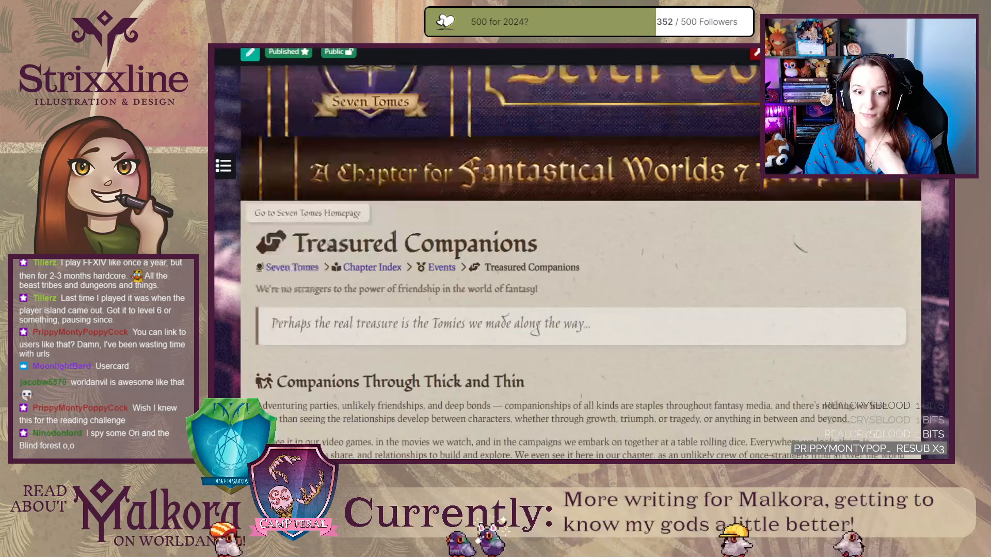
{"action": "scroll", "coordinate": [580, 263], "scroll_direction": "down", "scroll_amount": 15}
{"action": "scroll", "coordinate": [643, 153], "scroll_direction": "down", "scroll_amount": 5}
{"action": "scroll", "coordinate": [540, 239], "scroll_direction": "down", "scroll_amount": 3}
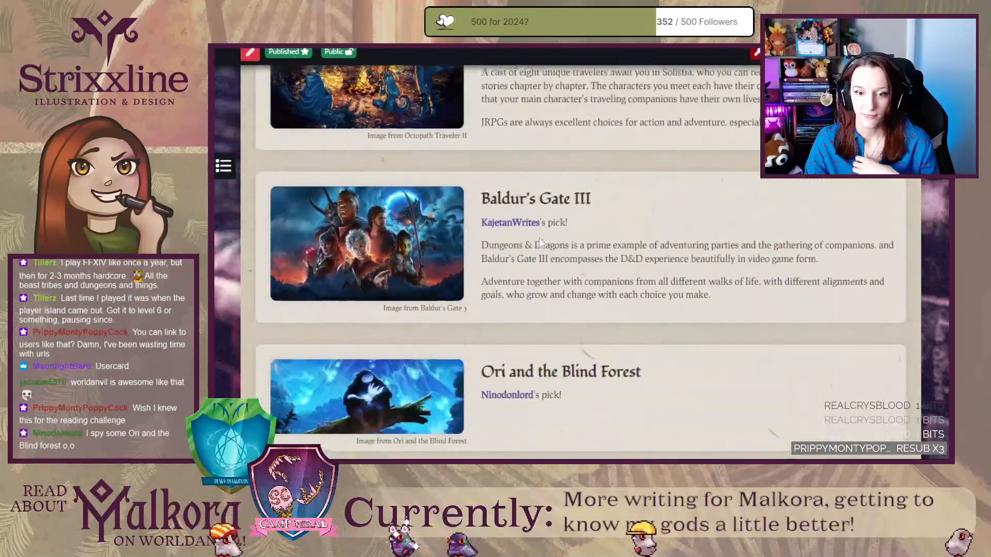
{"action": "scroll", "coordinate": [540, 238], "scroll_direction": "down", "scroll_amount": 2}
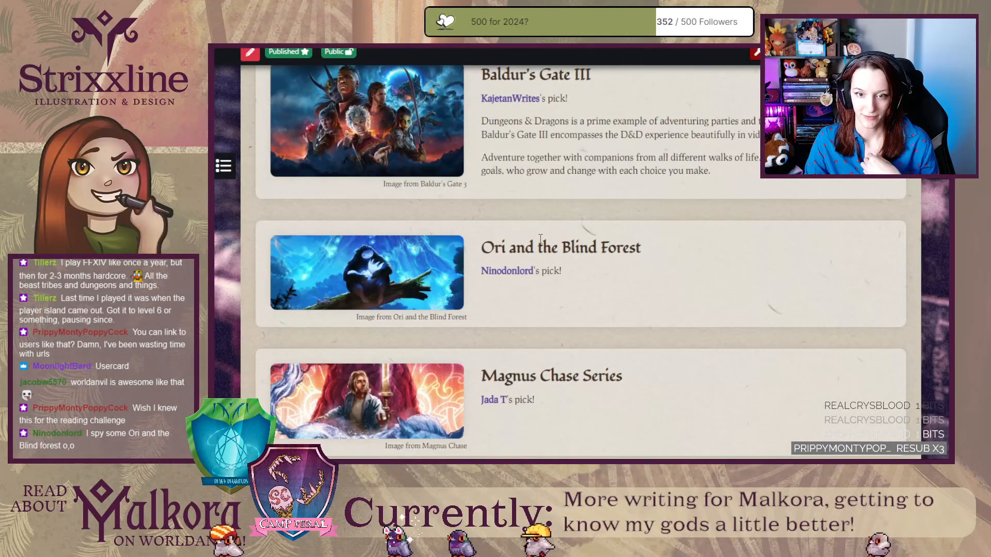
{"action": "scroll", "coordinate": [586, 353], "scroll_direction": "up", "scroll_amount": 6}
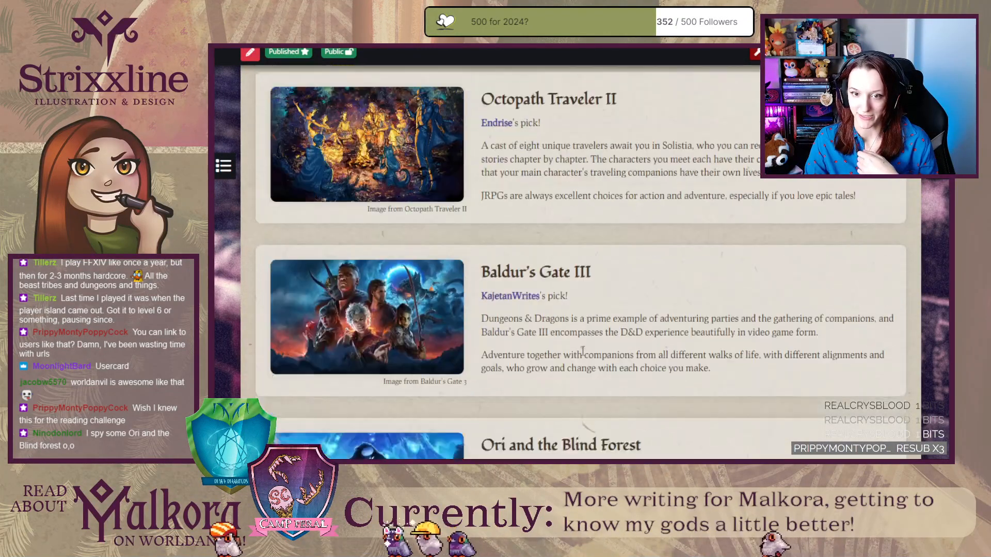
{"action": "scroll", "coordinate": [587, 353], "scroll_direction": "up", "scroll_amount": 12}
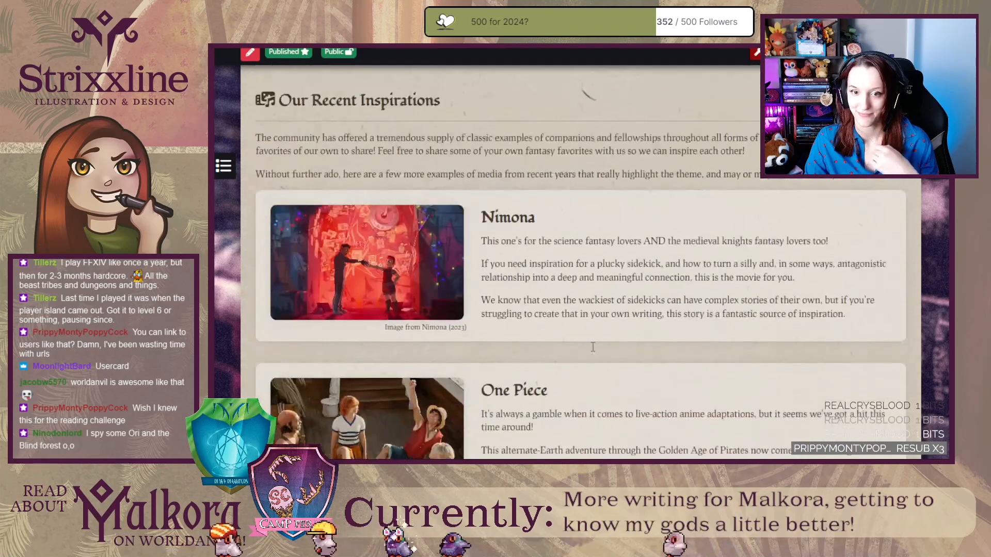
{"action": "scroll", "coordinate": [592, 347], "scroll_direction": "down", "scroll_amount": 15}
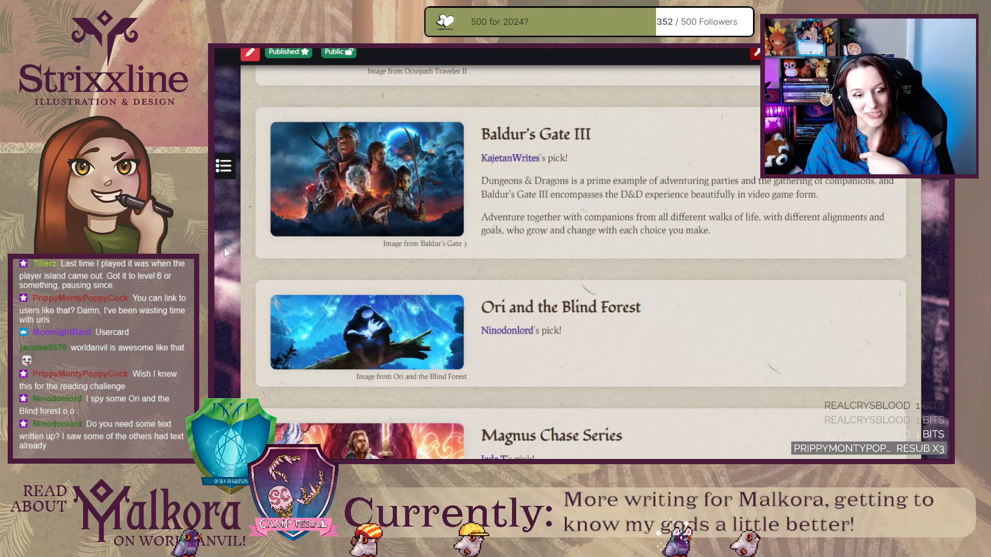
Examine the description paragraphs of the One Piece and The Owl House entries in the published article.
{"action": "scroll", "coordinate": [230, 248], "scroll_direction": "up", "scroll_amount": 10}
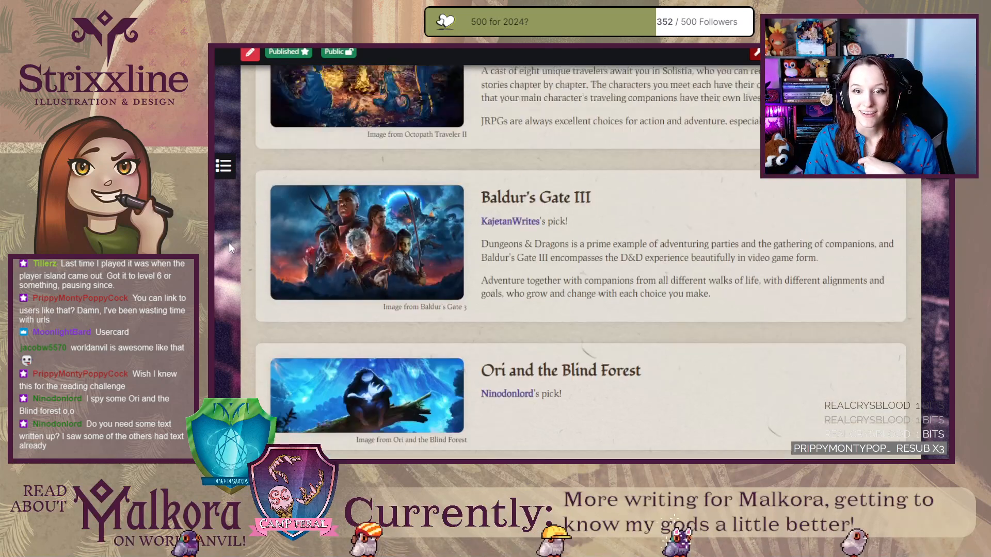
{"action": "scroll", "coordinate": [229, 247], "scroll_direction": "up", "scroll_amount": 7}
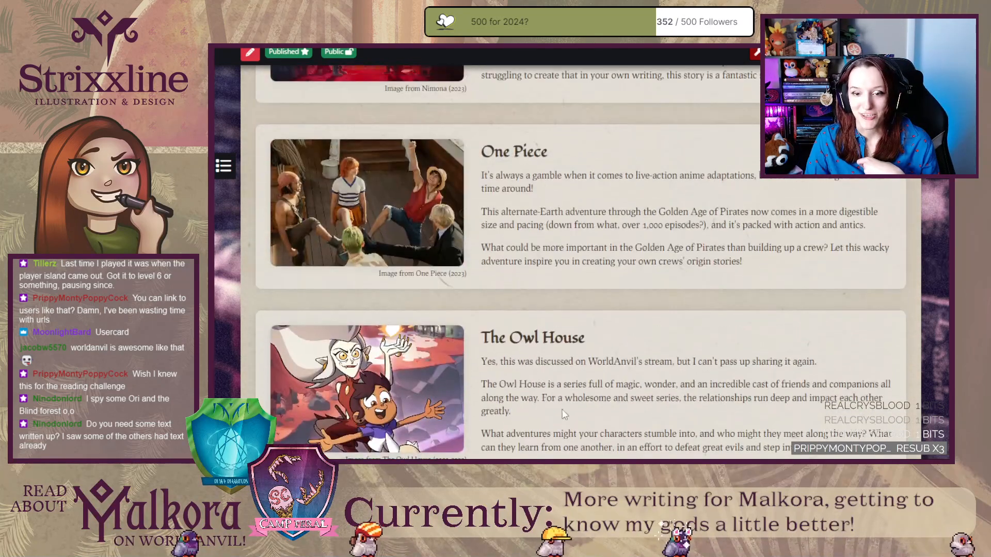
{"action": "left_click_drag", "start_coordinate": [643, 449], "coordinate": [559, 413]}
{"action": "left_click_drag", "start_coordinate": [600, 262], "coordinate": [561, 196]}
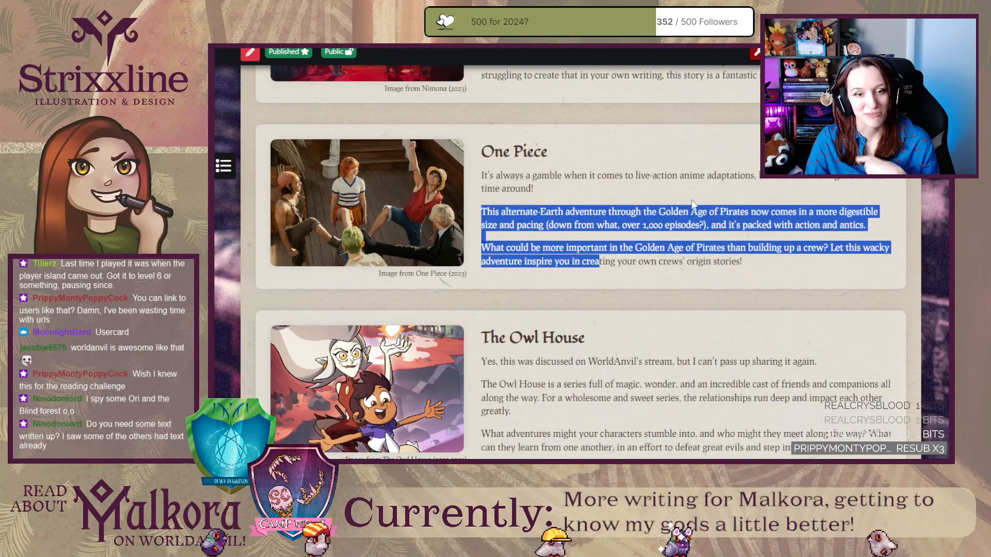
{"action": "scroll", "coordinate": [683, 209], "scroll_direction": "down", "scroll_amount": 1}
{"action": "scroll", "coordinate": [684, 209], "scroll_direction": "up", "scroll_amount": 4}
{"action": "left_click_drag", "start_coordinate": [631, 240], "coordinate": [482, 207]}
{"action": "left_click", "coordinate": [482, 206]}
{"action": "scroll", "coordinate": [621, 317], "scroll_direction": "down", "scroll_amount": 7}
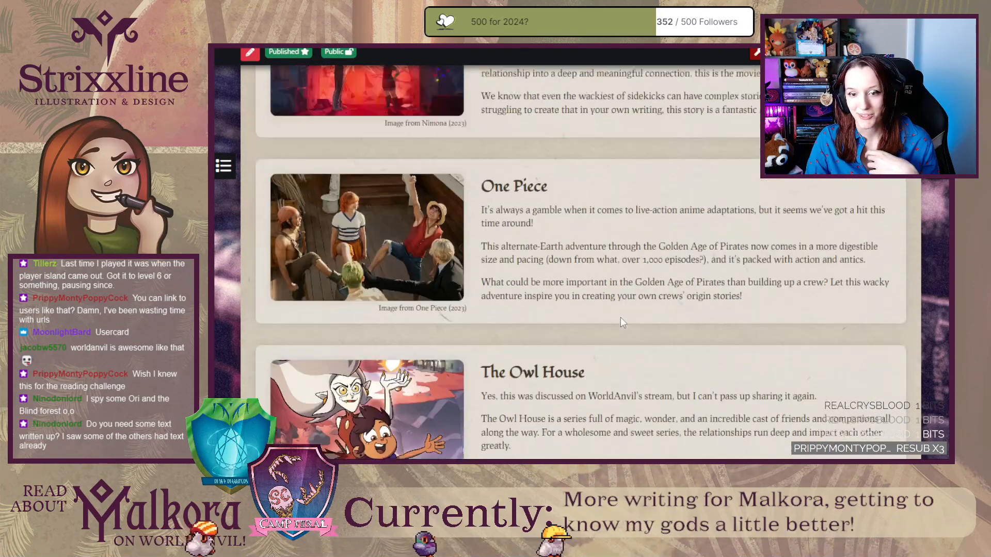
Review the published article's recommendation entries, from Magnus Chase Series up to Nimona, along with its introduction and community inspiration list.
{"action": "scroll", "coordinate": [620, 318], "scroll_direction": "down", "scroll_amount": 10}
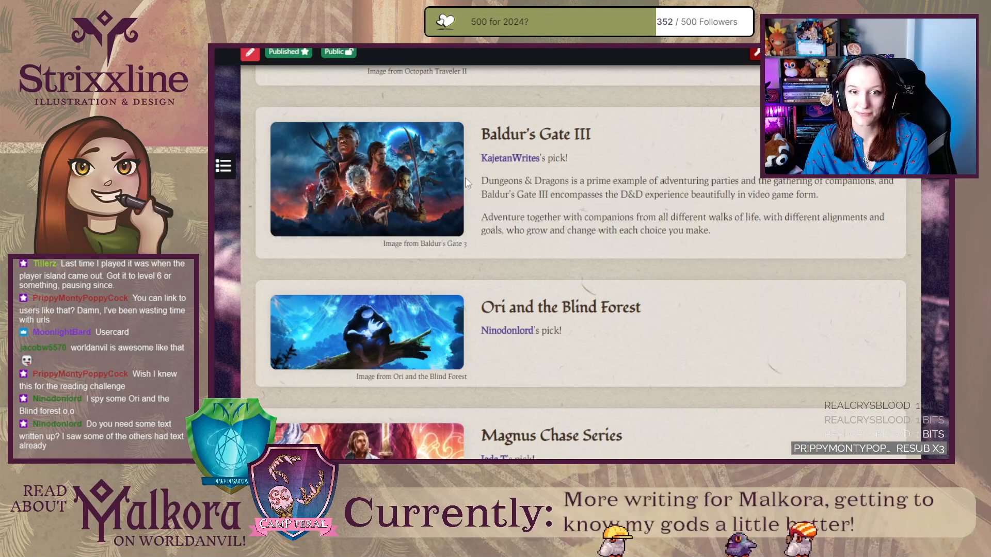
{"action": "scroll", "coordinate": [675, 320], "scroll_direction": "down", "scroll_amount": 8}
{"action": "scroll", "coordinate": [675, 320], "scroll_direction": "up", "scroll_amount": 7}
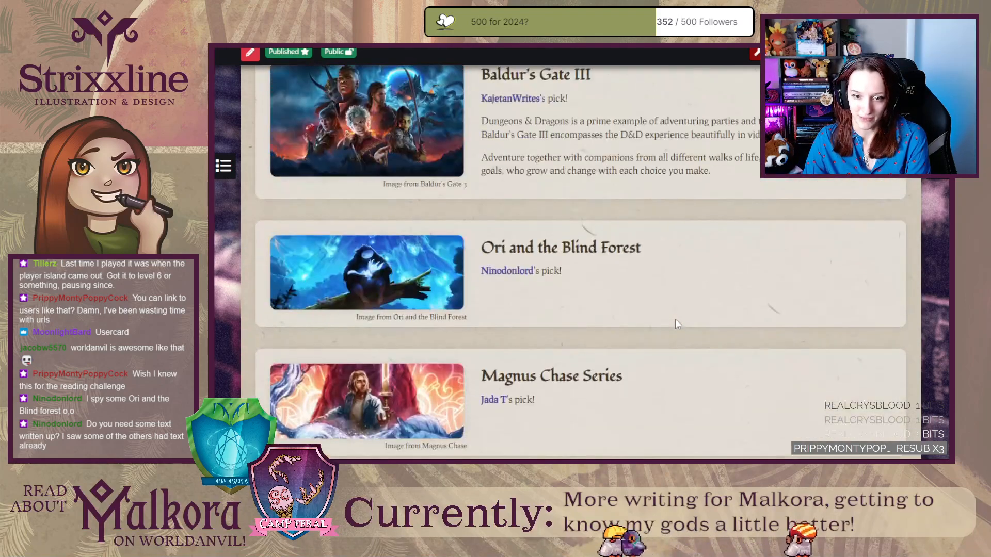
{"action": "scroll", "coordinate": [677, 321], "scroll_direction": "up", "scroll_amount": 10}
{"action": "scroll", "coordinate": [680, 323], "scroll_direction": "down", "scroll_amount": 7}
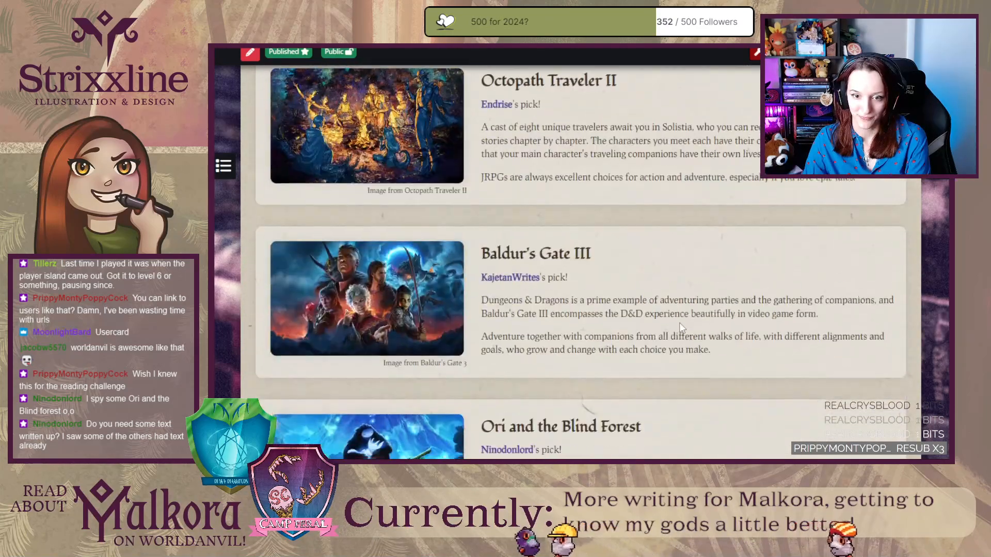
{"action": "scroll", "coordinate": [679, 323], "scroll_direction": "up", "scroll_amount": 10}
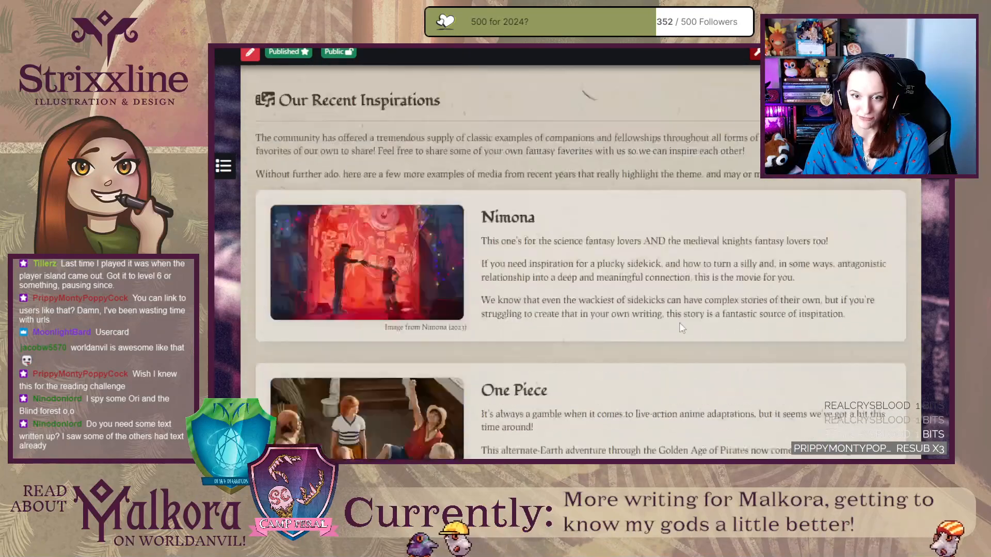
{"action": "scroll", "coordinate": [679, 323], "scroll_direction": "down", "scroll_amount": 12}
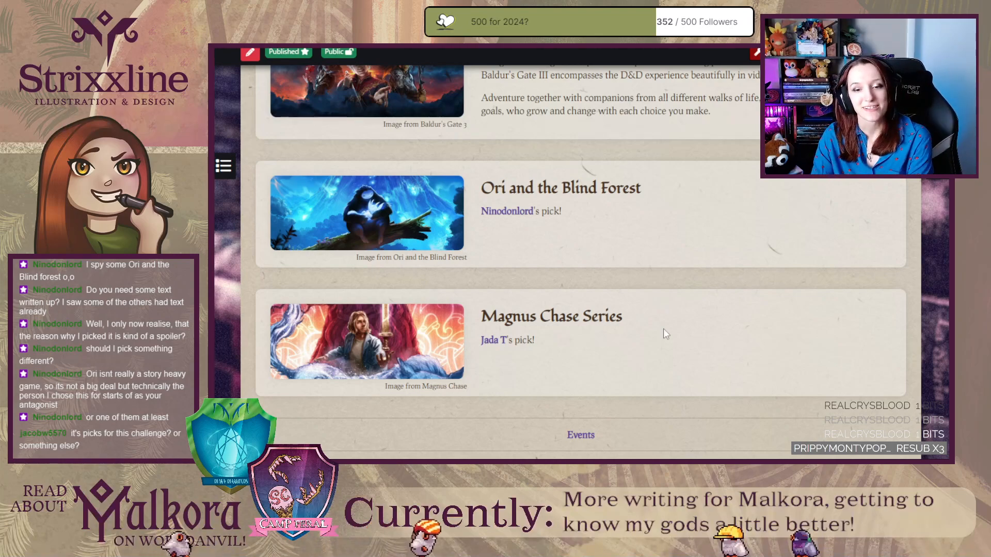
{"action": "scroll", "coordinate": [623, 285], "scroll_direction": "up", "scroll_amount": 10}
{"action": "scroll", "coordinate": [622, 281], "scroll_direction": "up", "scroll_amount": 10}
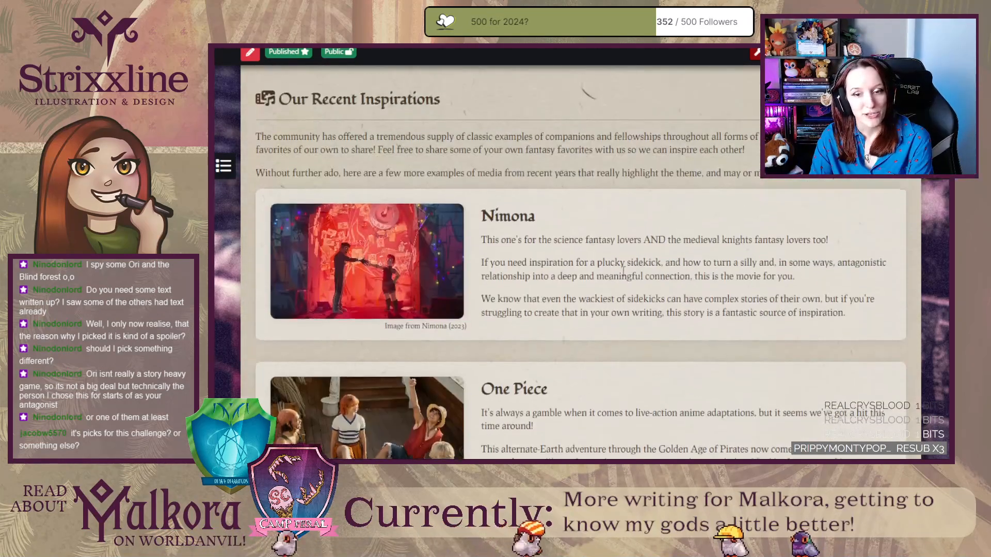
{"action": "scroll", "coordinate": [623, 276], "scroll_direction": "up", "scroll_amount": 3}
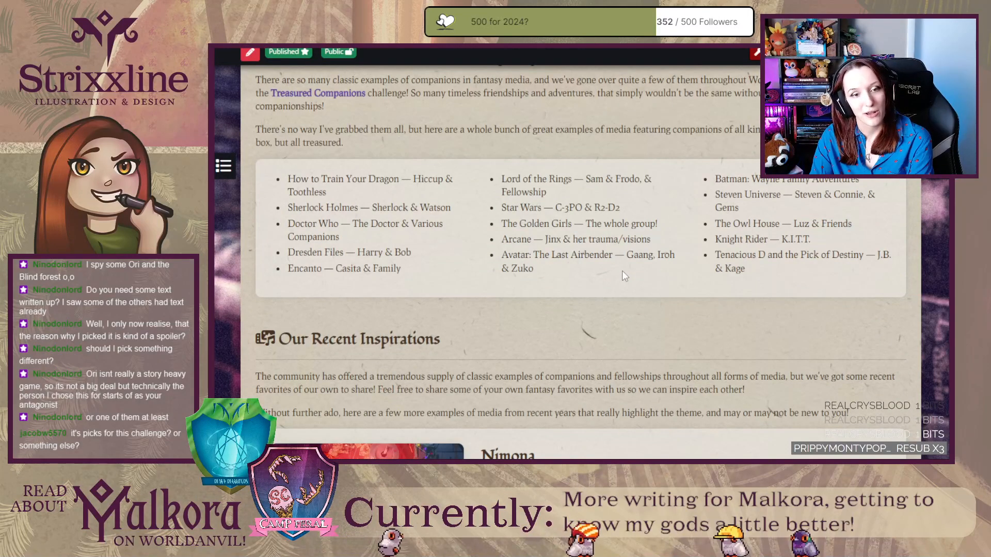
{"action": "scroll", "coordinate": [621, 271], "scroll_direction": "up", "scroll_amount": 4}
{"action": "scroll", "coordinate": [623, 272], "scroll_direction": "up", "scroll_amount": 5}
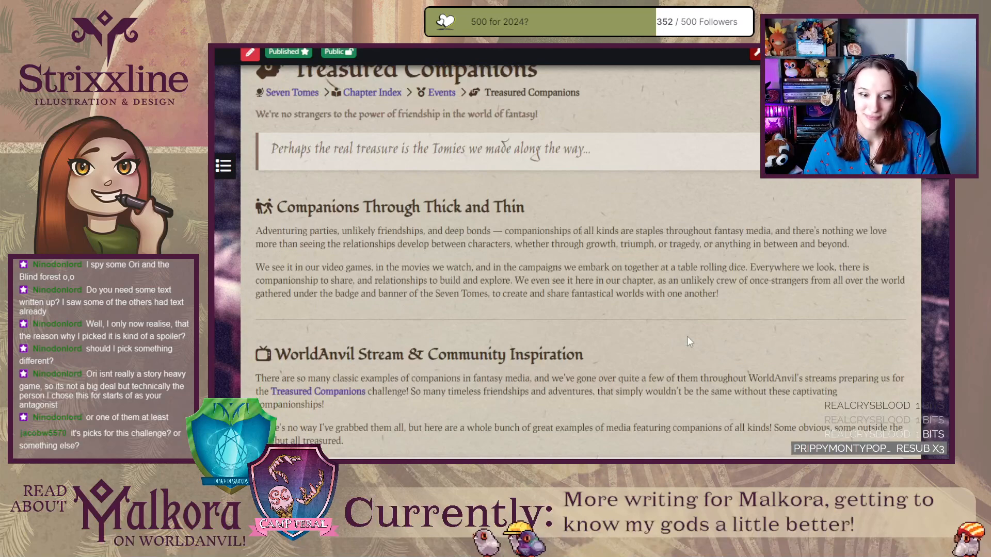
{"action": "scroll", "coordinate": [687, 336], "scroll_direction": "down", "scroll_amount": 5}
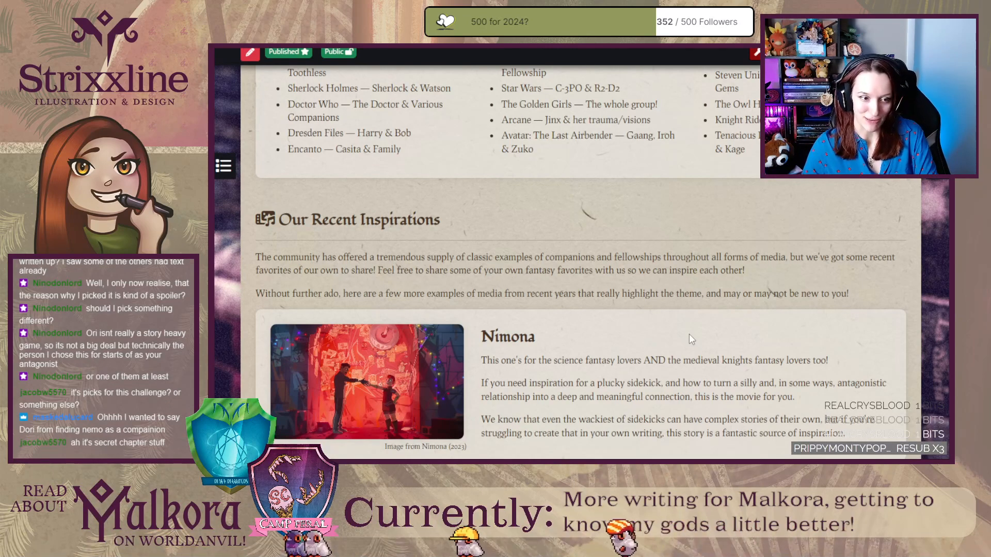
Review the published Treasured Companions article's media entries from Nimona to Magnus Chase Series, checking their descriptions and image captions.
{"action": "scroll", "coordinate": [690, 336], "scroll_direction": "down", "scroll_amount": 10}
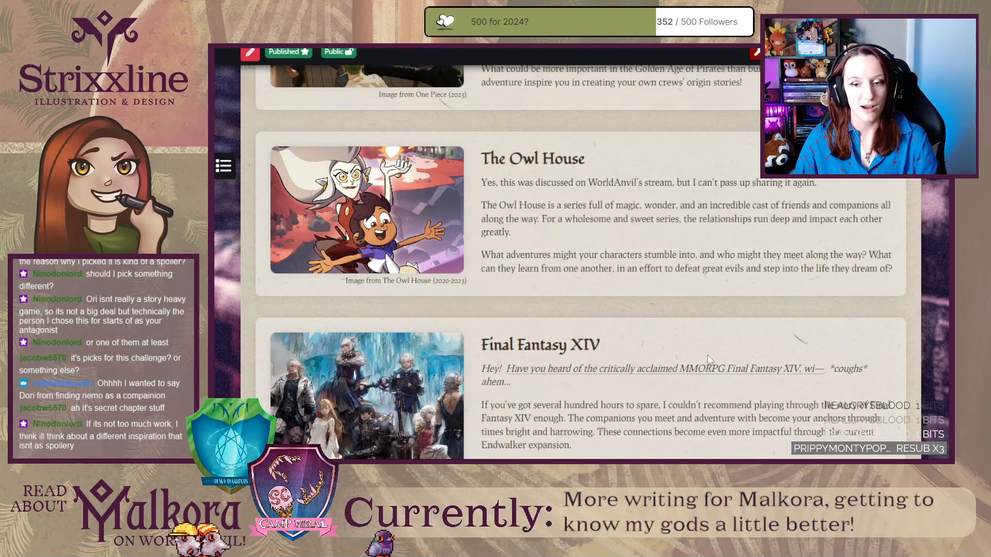
{"action": "scroll", "coordinate": [709, 360], "scroll_direction": "down", "scroll_amount": 10}
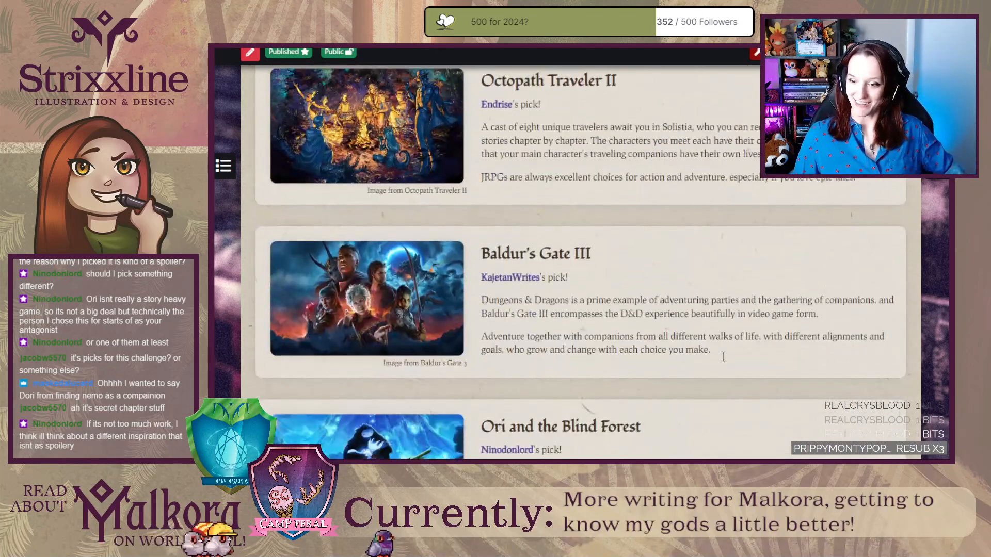
{"action": "scroll", "coordinate": [720, 340], "scroll_direction": "down", "scroll_amount": 3}
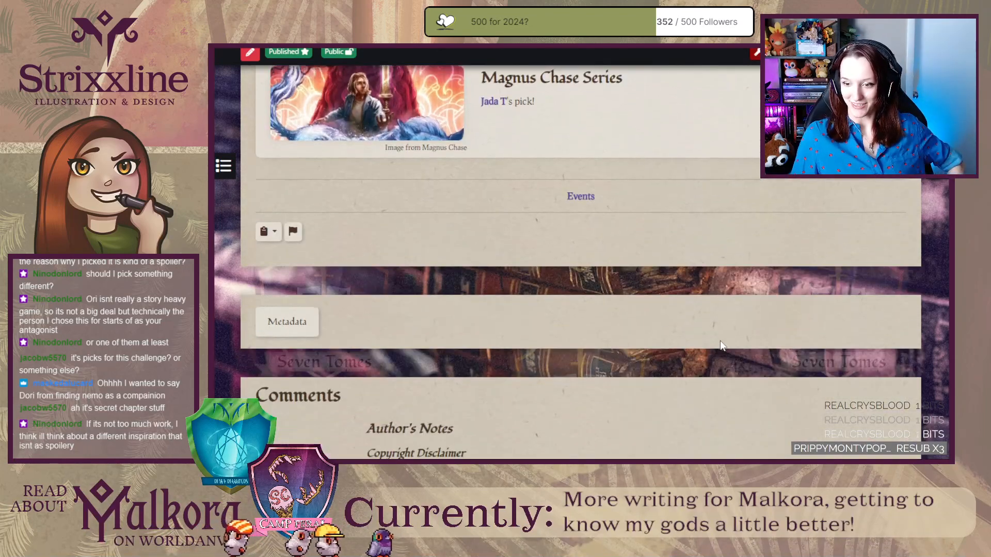
{"action": "scroll", "coordinate": [720, 341], "scroll_direction": "up", "scroll_amount": 3}
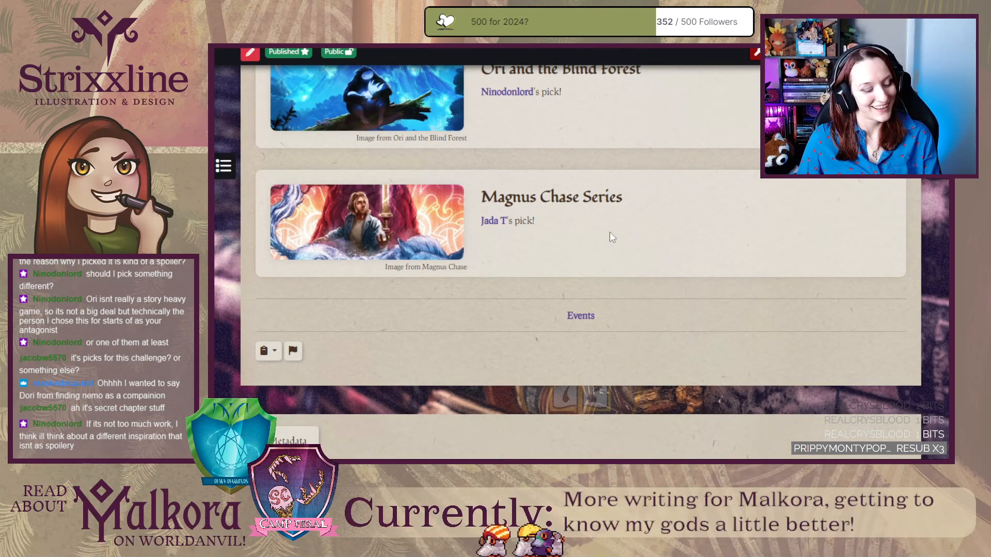
{"action": "scroll", "coordinate": [677, 359], "scroll_direction": "up", "scroll_amount": 4}
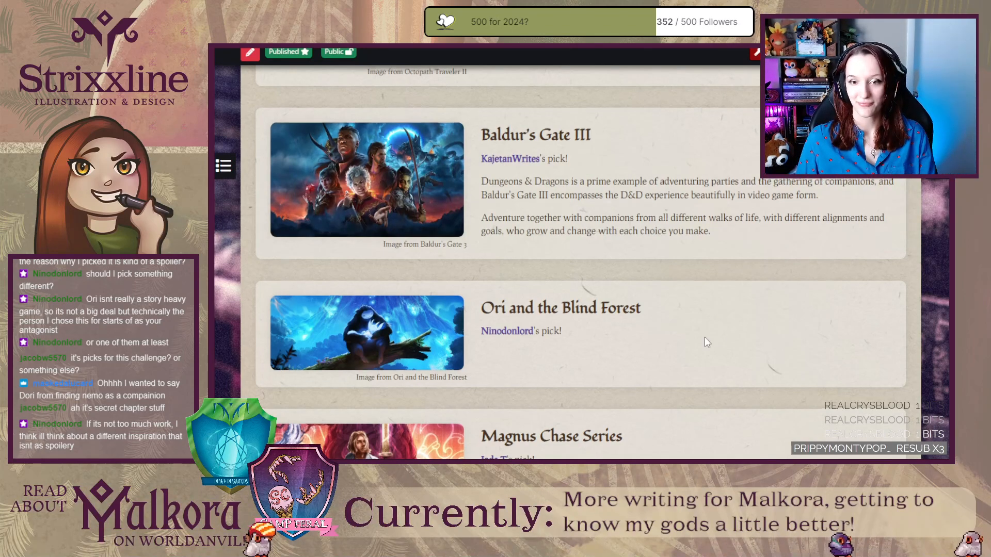
{"action": "scroll", "coordinate": [704, 336], "scroll_direction": "up", "scroll_amount": 15}
{"action": "scroll", "coordinate": [704, 335], "scroll_direction": "down", "scroll_amount": 10}
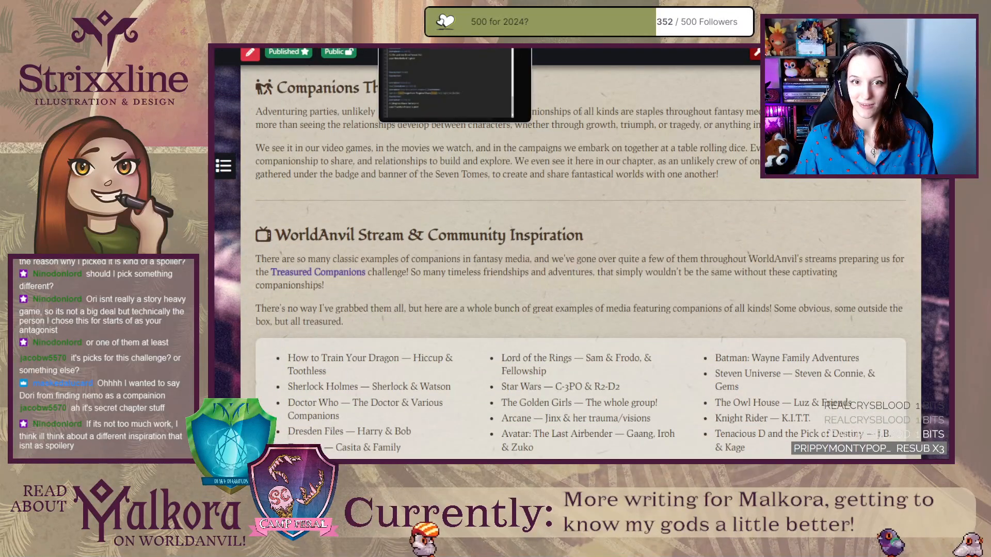
Open the Levje, the Druid article page and read from its header through the Persevering Symbol section and sidebar.
{"action": "left_click", "coordinate": [584, 45]}
{"action": "key", "text": "ctrl+Tab"}
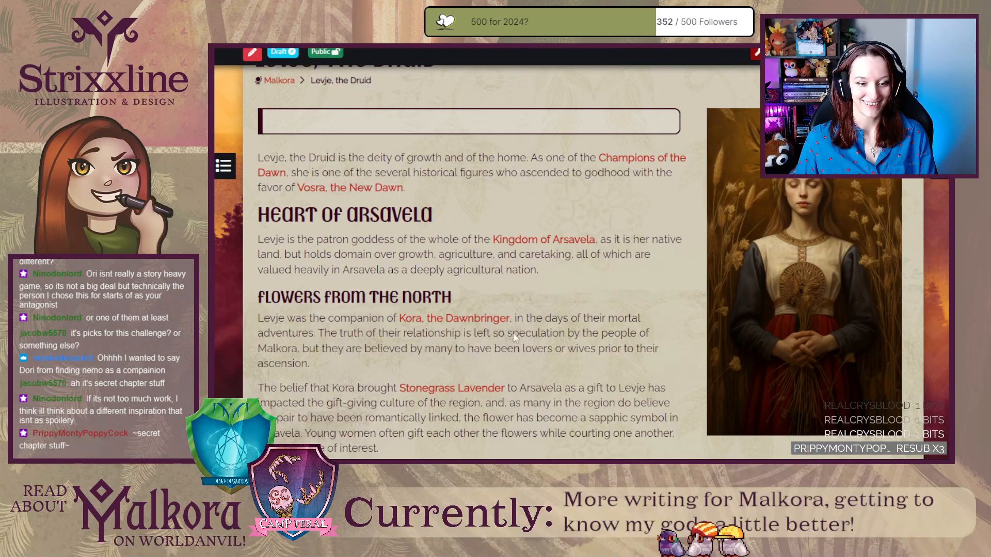
{"action": "scroll", "coordinate": [513, 333], "scroll_direction": "up", "scroll_amount": 6}
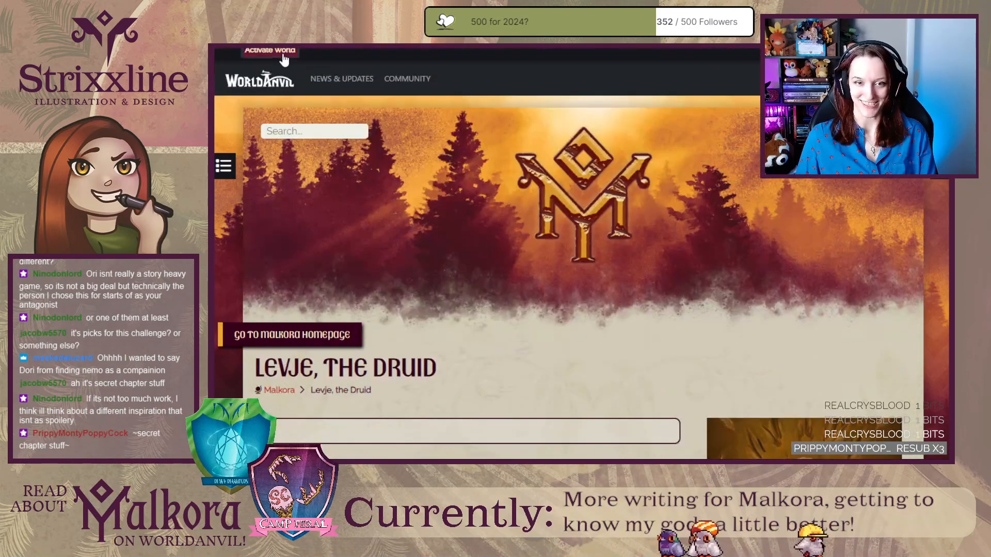
{"action": "left_click", "coordinate": [284, 58]}
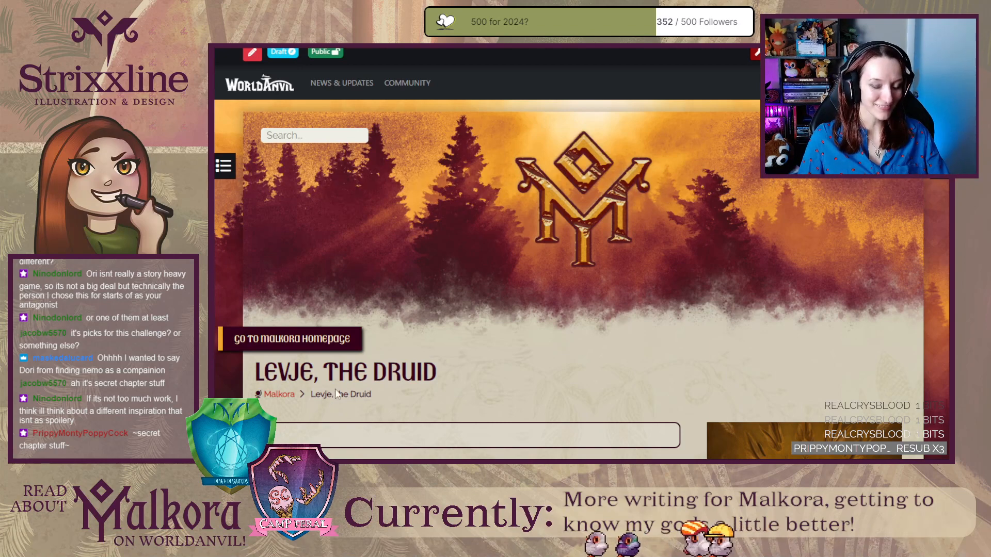
{"action": "scroll", "coordinate": [426, 387], "scroll_direction": "down", "scroll_amount": 10}
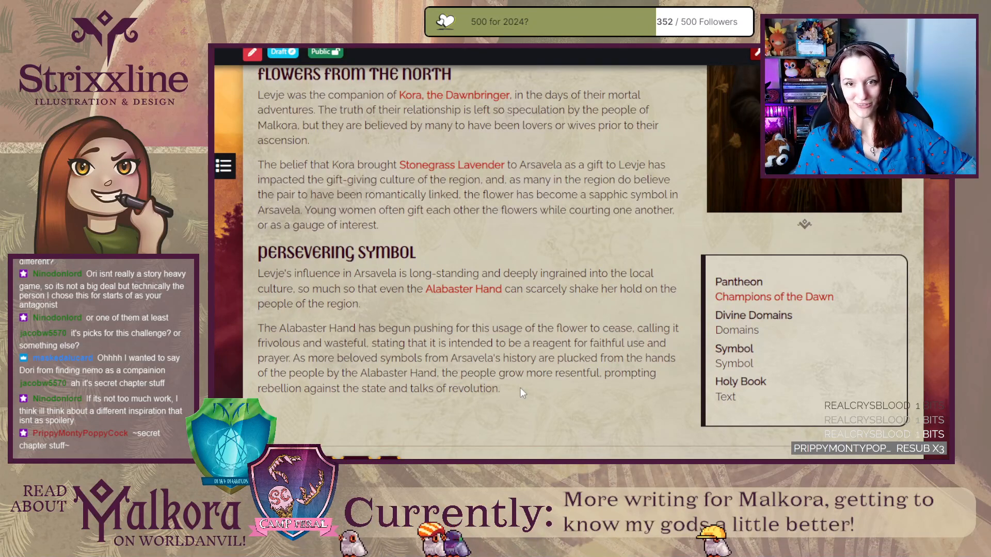
Compare the Levje page with the Kora, the Dawnbringer article's Domain of Faith section and Leader of the Champions sidebar.
{"action": "key", "text": "ctrl+Tab"}
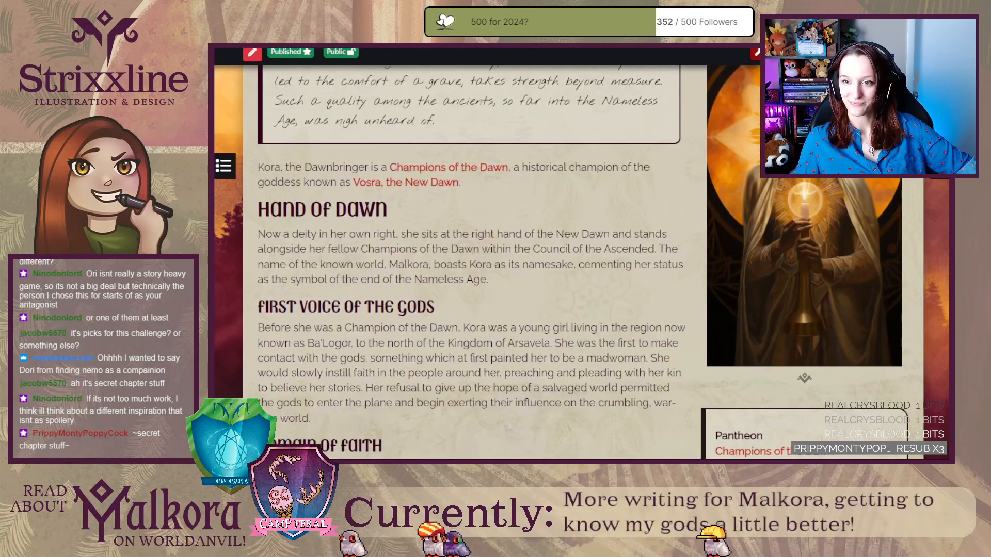
{"action": "scroll", "coordinate": [483, 244], "scroll_direction": "down", "scroll_amount": 5}
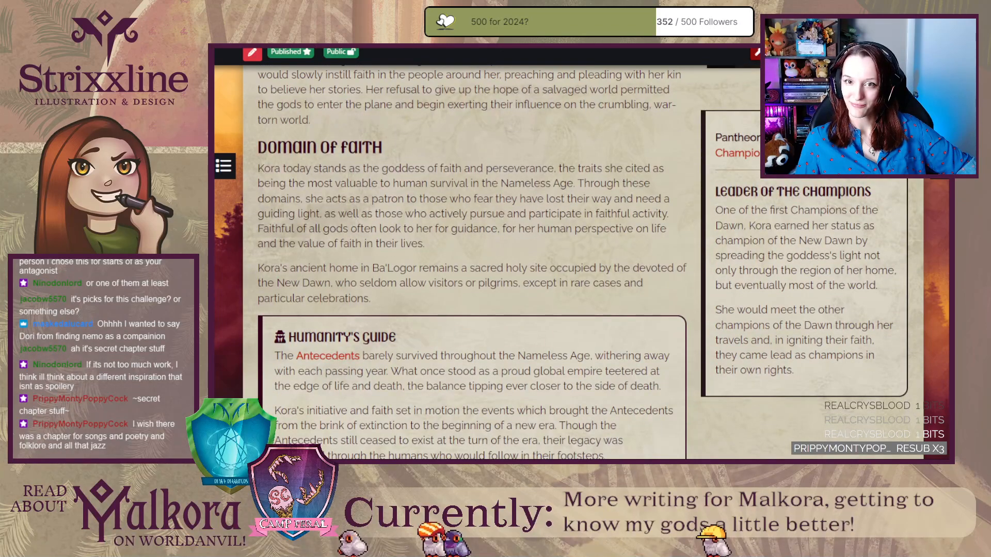
{"action": "key", "text": "ctrl+Tab"}
{"action": "key", "text": "ctrl+Tab"}
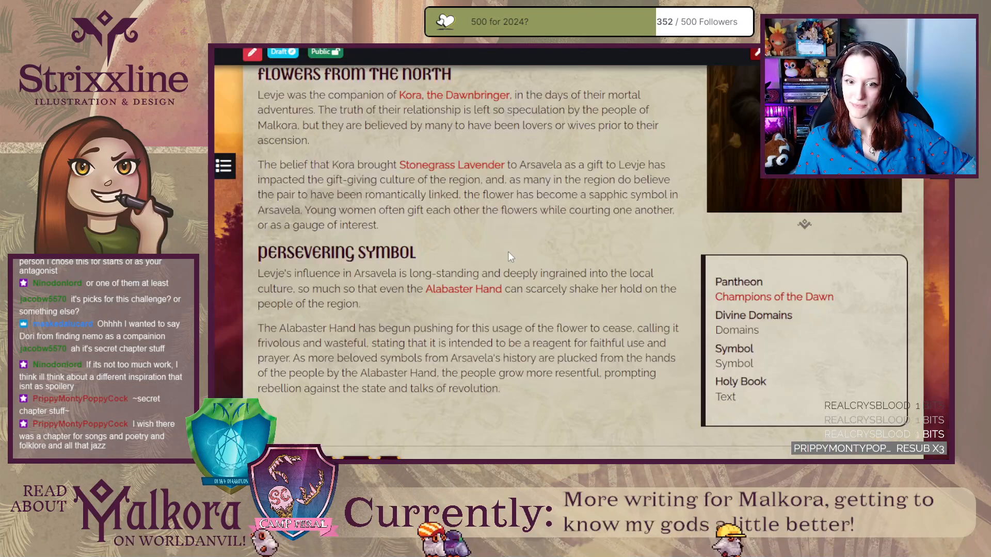
Return to the Levje article's source text and place the text cursor after the first Persevering Symbol paragraph.
{"action": "key", "text": "ctrl+shift+Tab"}
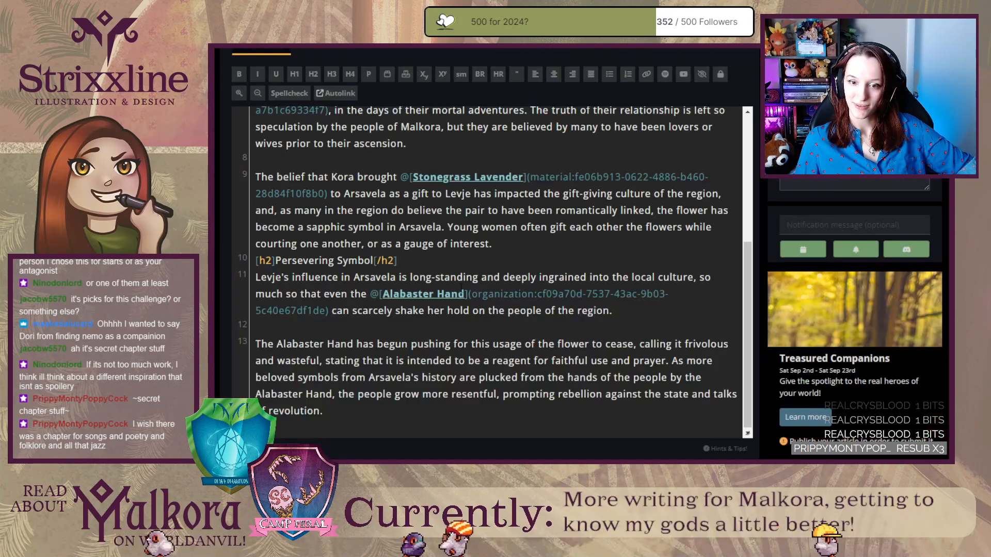
{"action": "scroll", "coordinate": [460, 339], "scroll_direction": "down", "scroll_amount": 4}
{"action": "scroll", "coordinate": [460, 339], "scroll_direction": "up", "scroll_amount": 4}
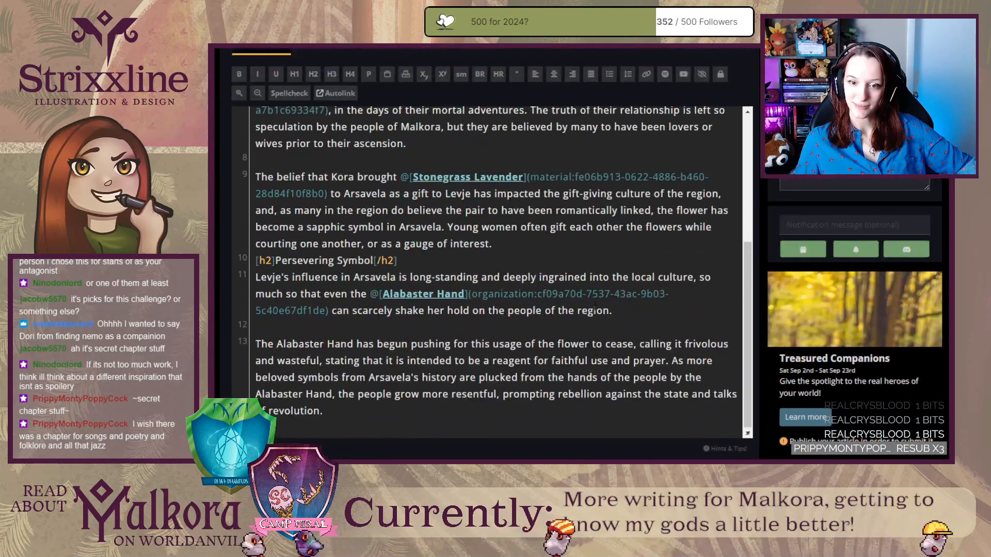
{"action": "left_click", "coordinate": [646, 313]}
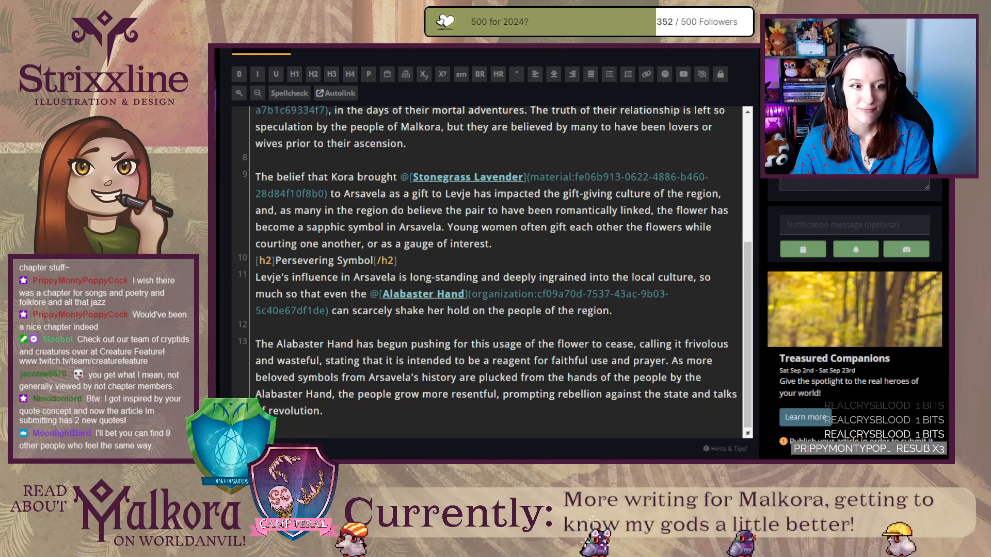
Switch to Discord, read the aspiring-chapters channel's rules for starting a chapter, and enlarge the Discord window.
{"action": "left_click_drag", "start_coordinate": [213, 65], "coordinate": [543, 32]}
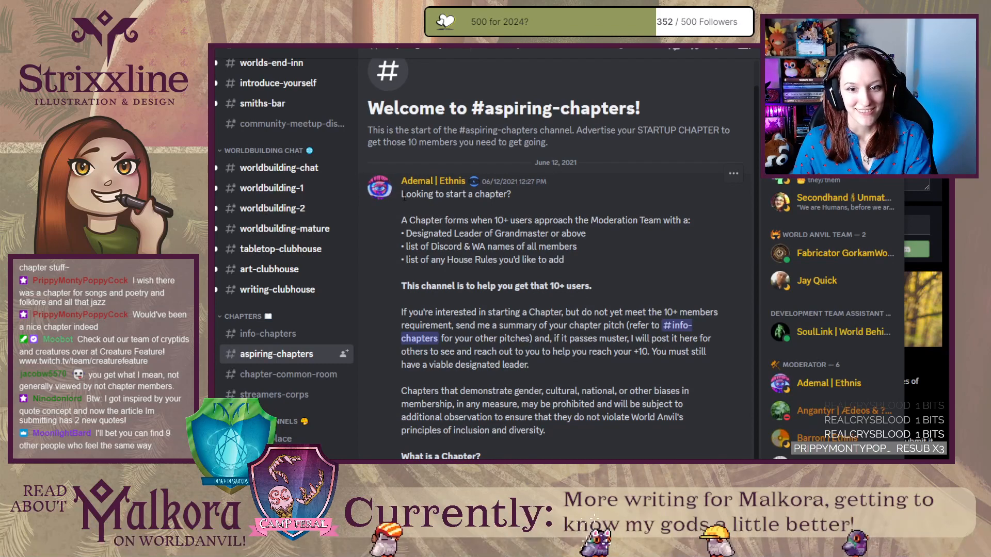
{"action": "left_click_drag", "start_coordinate": [402, 196], "coordinate": [536, 195]}
{"action": "left_click", "coordinate": [537, 213]}
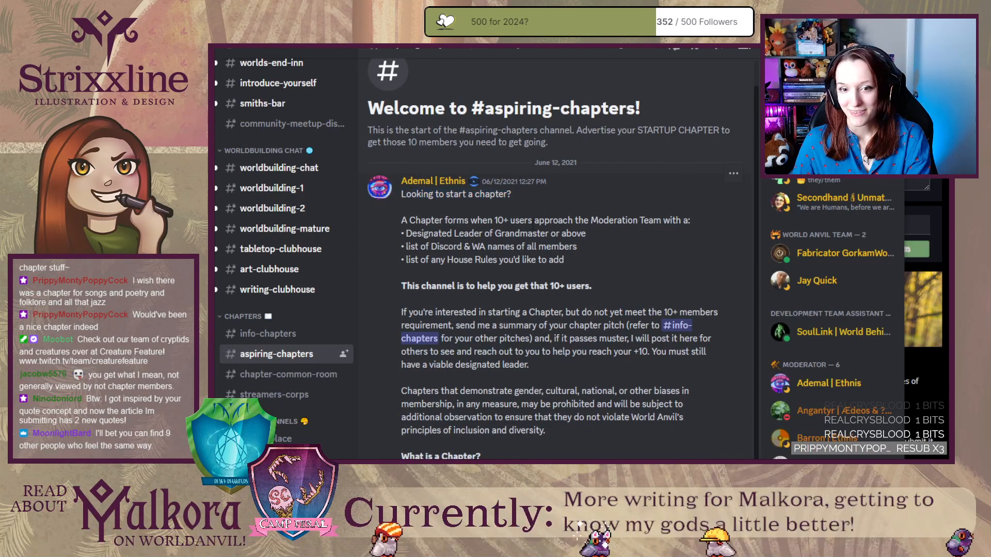
{"action": "left_click", "coordinate": [749, 52]}
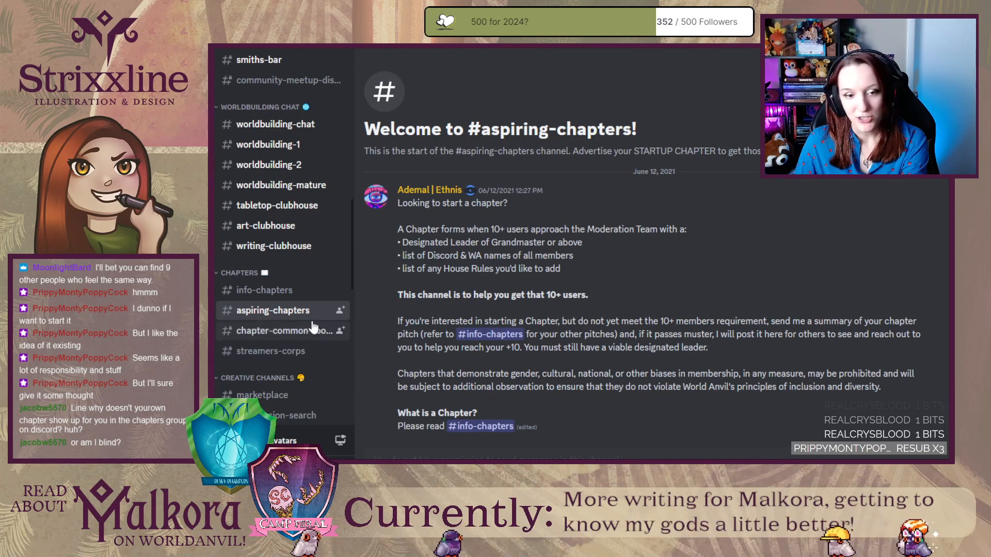
Open the info-chapters channel and read the Seven Tomes chapter's description, members and recruitment notes.
{"action": "left_click", "coordinate": [298, 301]}
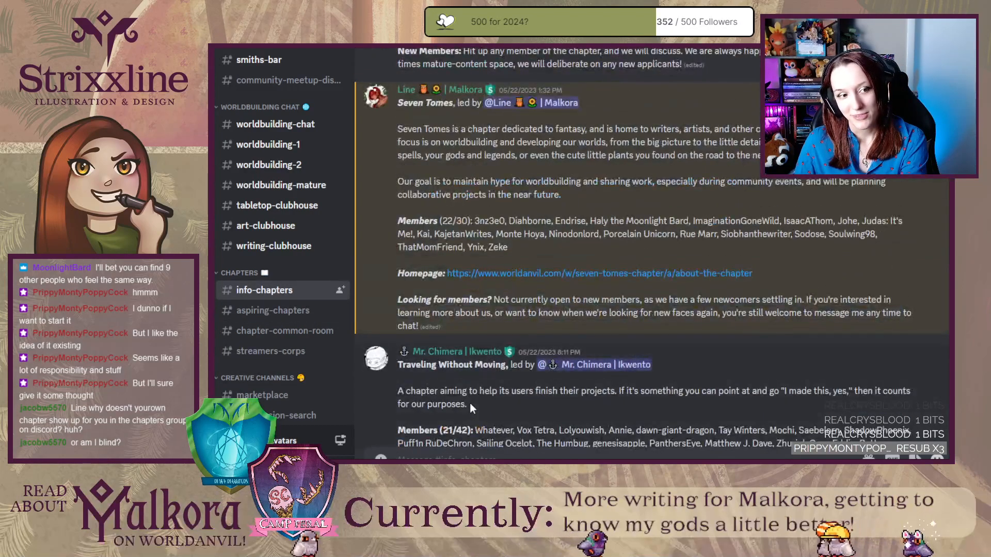
{"action": "scroll", "coordinate": [470, 403], "scroll_direction": "up", "scroll_amount": 3}
{"action": "scroll", "coordinate": [470, 403], "scroll_direction": "down", "scroll_amount": 2}
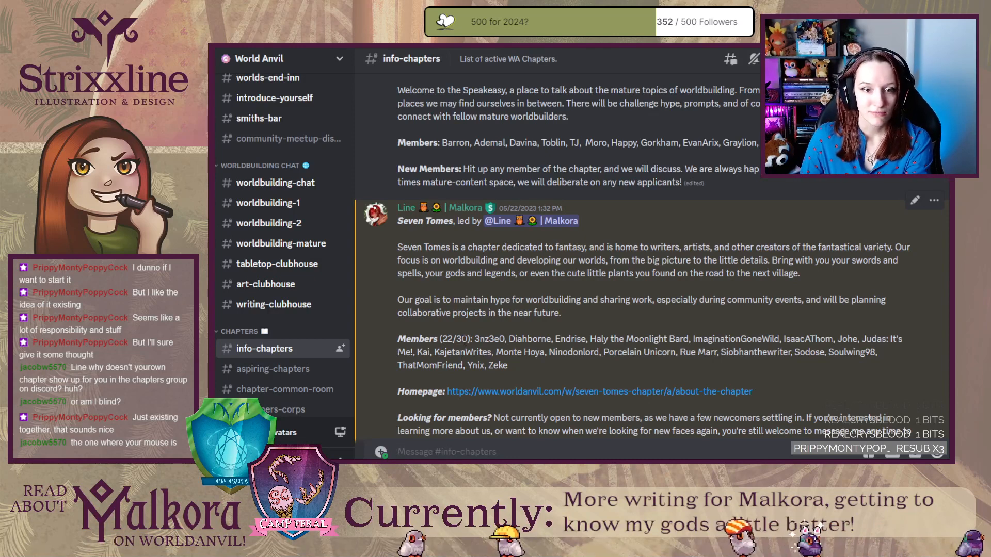
{"action": "scroll", "coordinate": [417, 323], "scroll_direction": "down", "scroll_amount": 2}
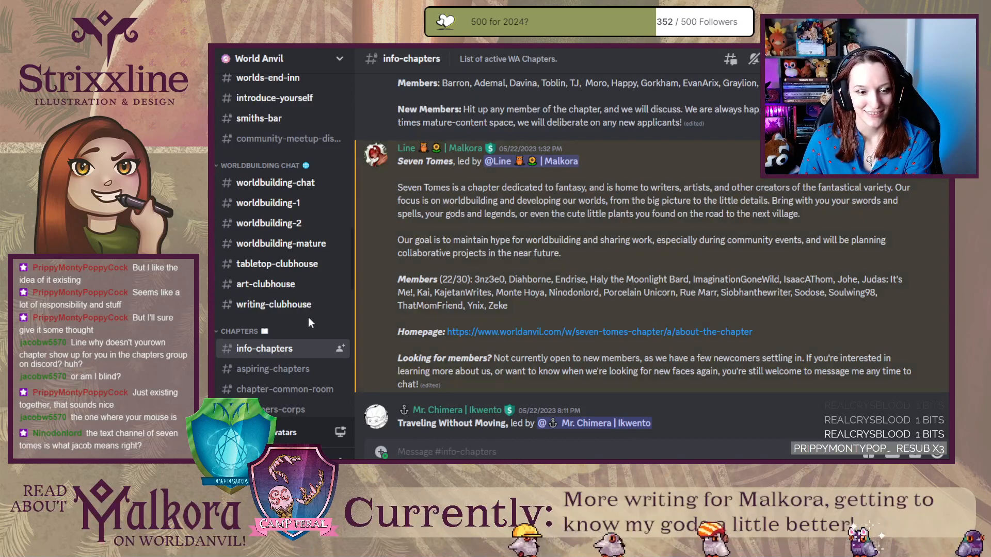
Look through the server's channel list up to the Favorites group and show the announcements channel's Favorite option without applying it.
{"action": "scroll", "coordinate": [305, 320], "scroll_direction": "down", "scroll_amount": 4}
{"action": "scroll", "coordinate": [277, 265], "scroll_direction": "up", "scroll_amount": 10}
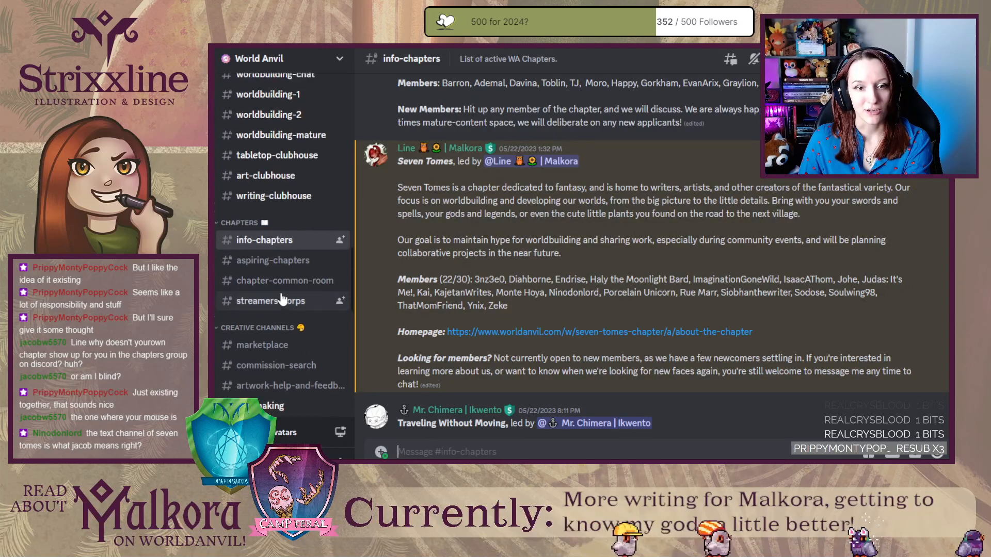
{"action": "scroll", "coordinate": [277, 198], "scroll_direction": "up", "scroll_amount": 2}
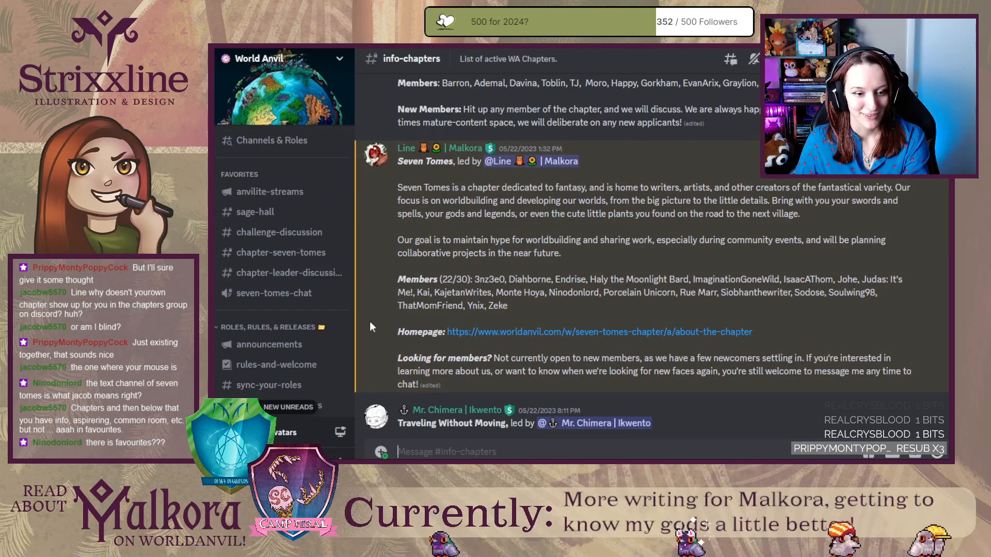
{"action": "right_click", "coordinate": [275, 346]}
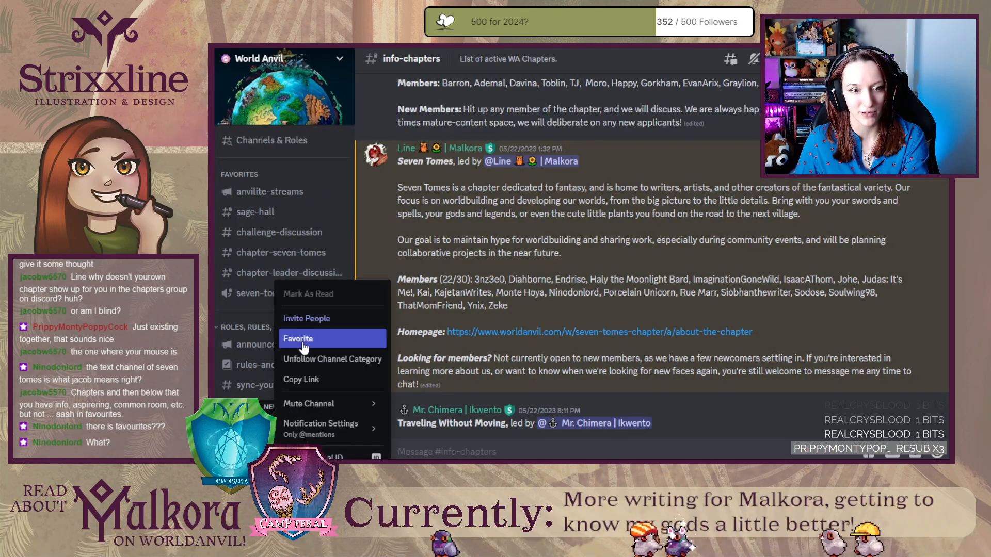
{"action": "left_click", "coordinate": [244, 166]}
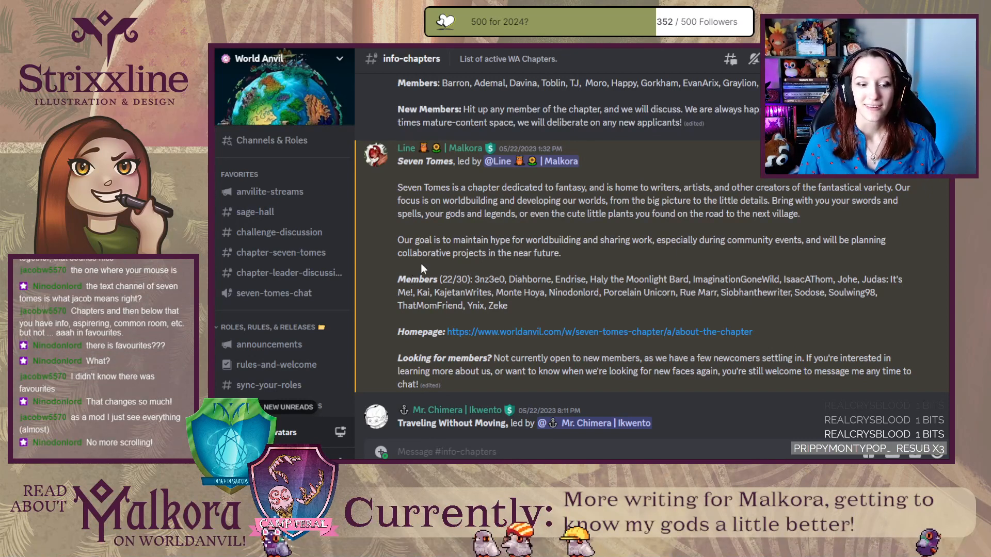
Visit the favorite channels in turn from anvilite-streams to the chapter leader discussion, ending in chapter-seven-tomes.
{"action": "left_click", "coordinate": [305, 192]}
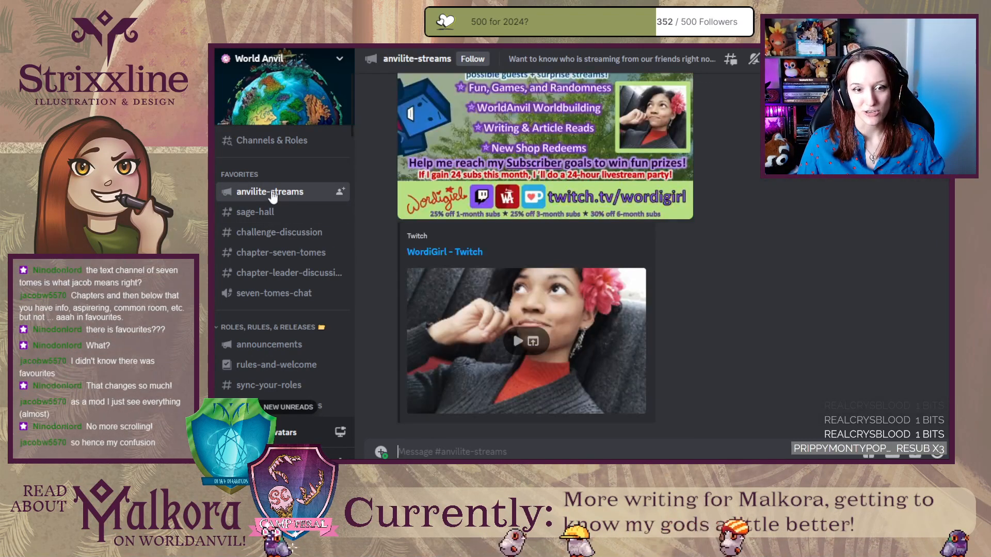
{"action": "left_click", "coordinate": [289, 211]}
{"action": "left_click", "coordinate": [311, 232]}
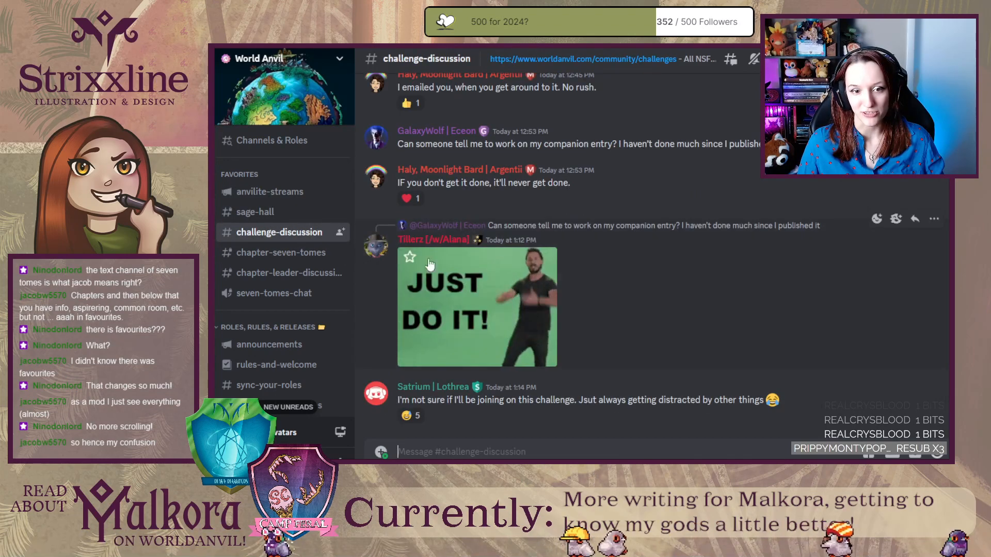
{"action": "left_click", "coordinate": [297, 261]}
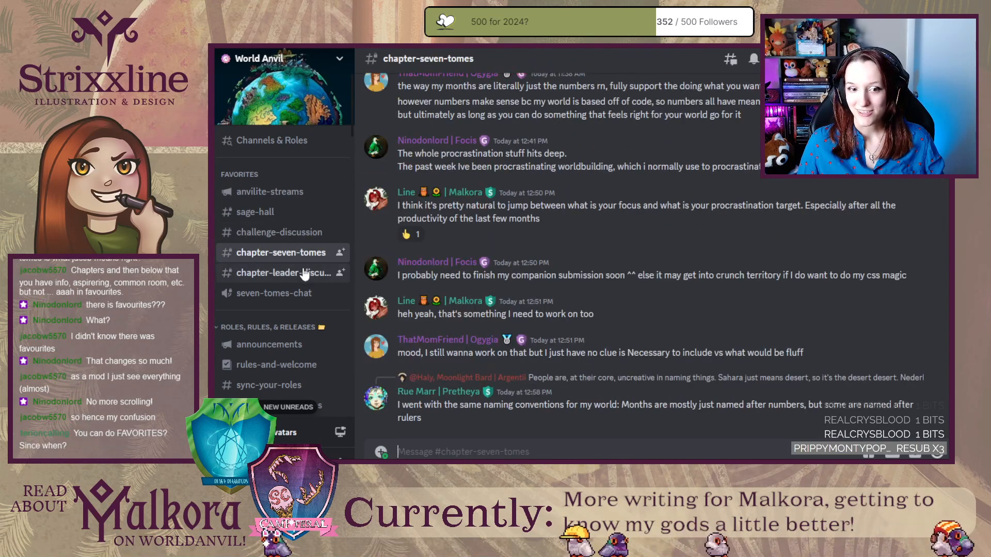
{"action": "left_click", "coordinate": [299, 272]}
{"action": "left_click", "coordinate": [303, 254]}
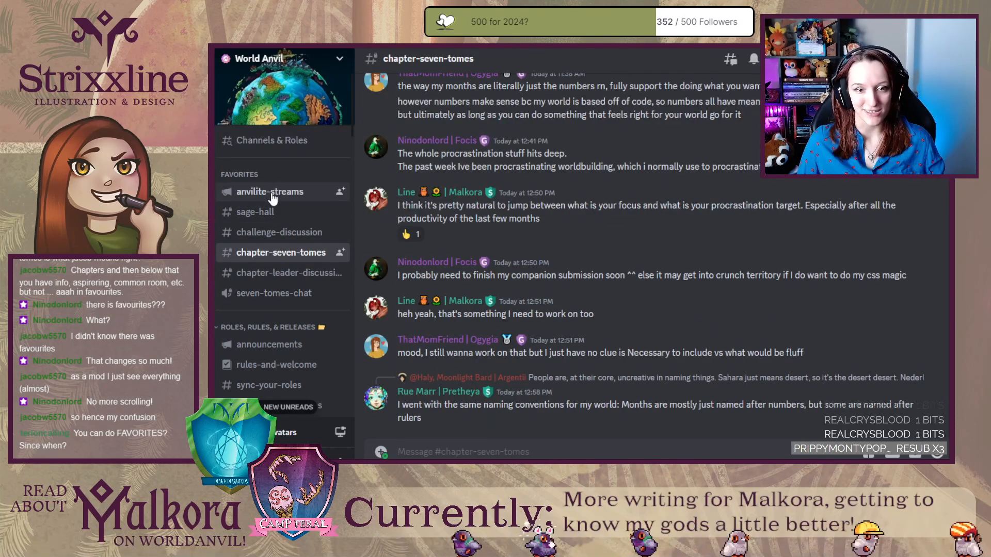
Return to the info-chapters channel and read the chapter listings from Seven Tomes down to Bowels of the Forge.
{"action": "scroll", "coordinate": [276, 243], "scroll_direction": "down", "scroll_amount": 5}
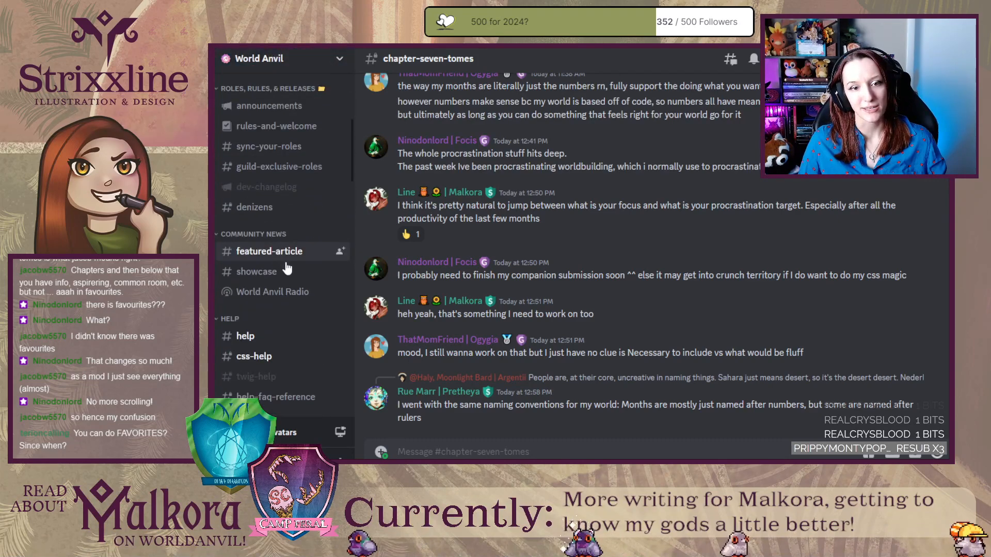
{"action": "scroll", "coordinate": [287, 268], "scroll_direction": "down", "scroll_amount": 6}
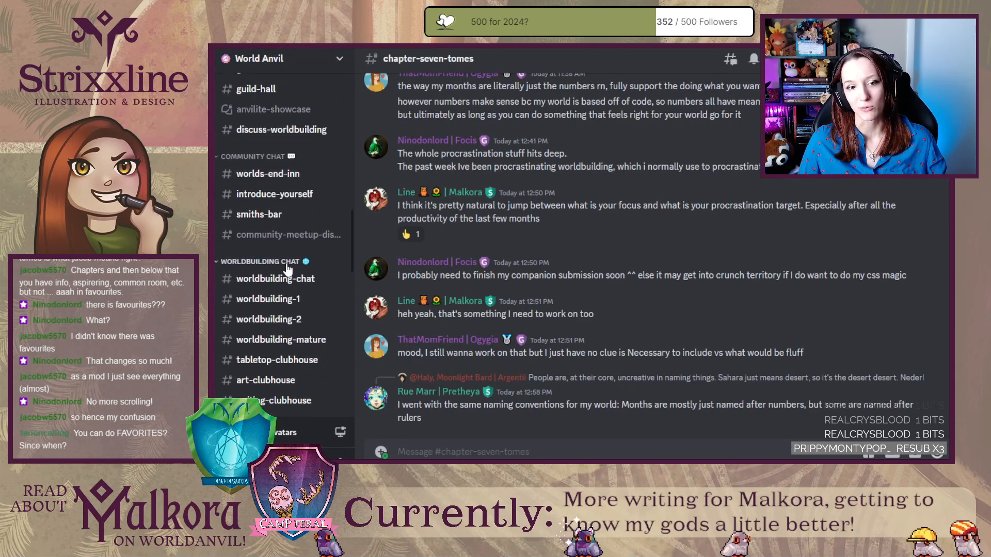
{"action": "scroll", "coordinate": [289, 248], "scroll_direction": "down", "scroll_amount": 5}
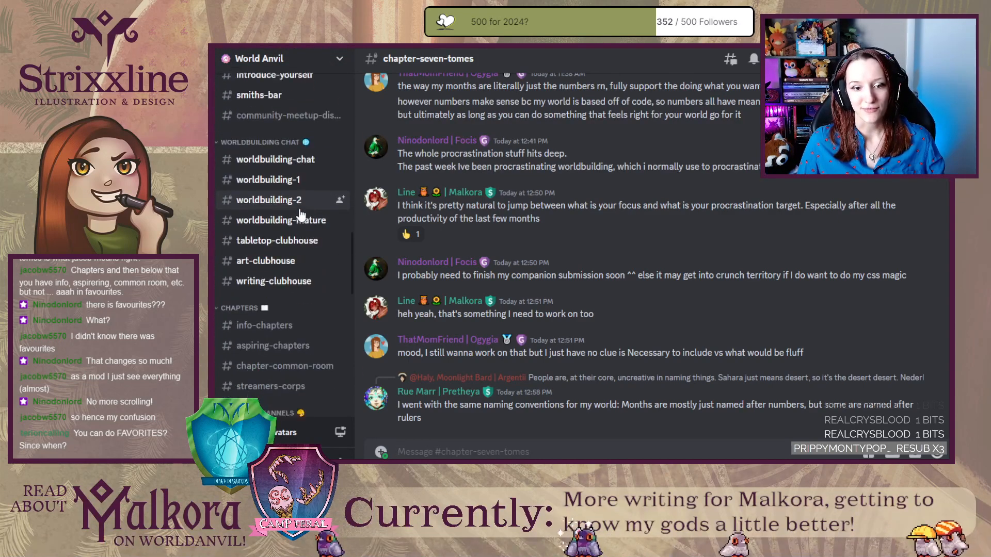
{"action": "left_click", "coordinate": [290, 265]}
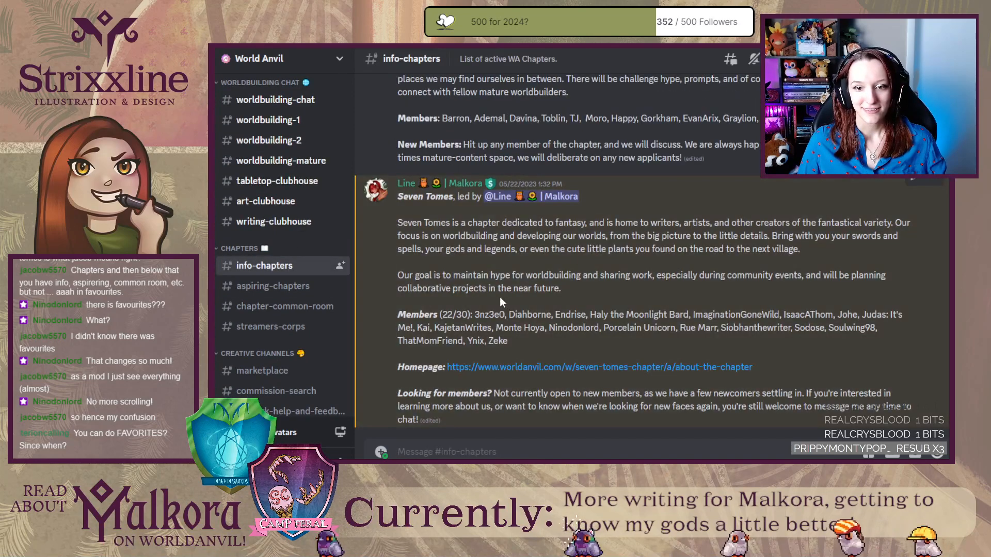
{"action": "scroll", "coordinate": [375, 299], "scroll_direction": "down", "scroll_amount": 10}
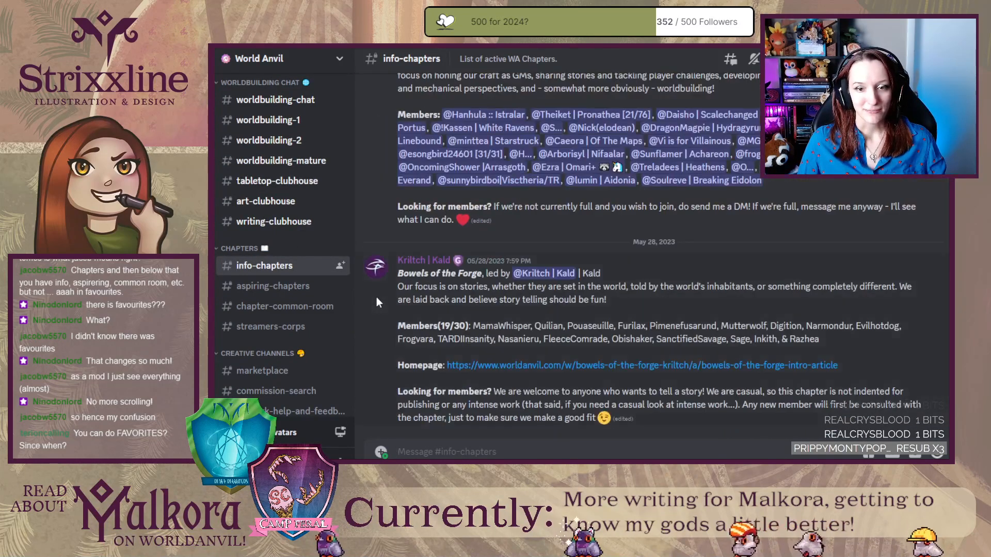
Show the info-chapters channel's Favorite option without applying it and return to the Favorites group in the channel list.
{"action": "right_click", "coordinate": [285, 266]}
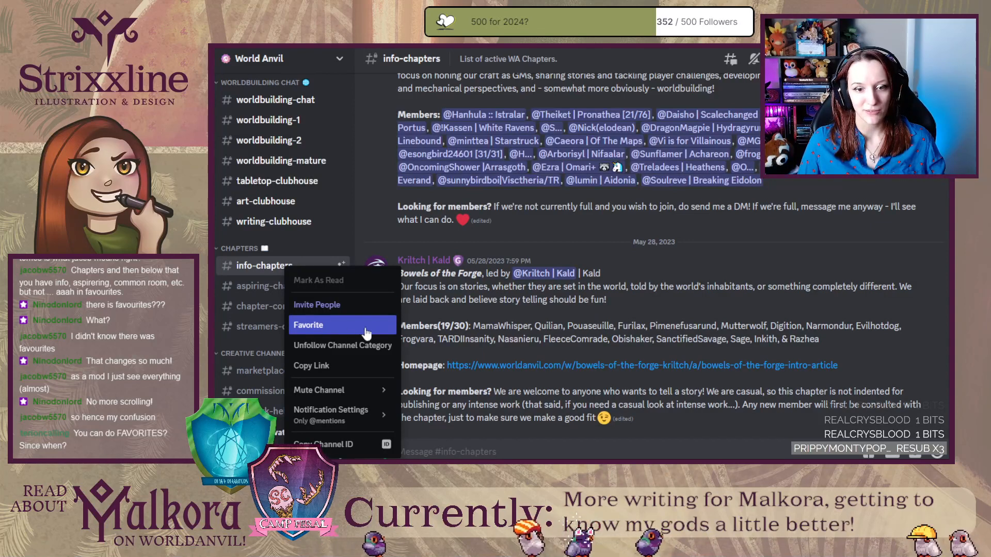
{"action": "left_click", "coordinate": [362, 252]}
{"action": "scroll", "coordinate": [289, 175], "scroll_direction": "up", "scroll_amount": 10}
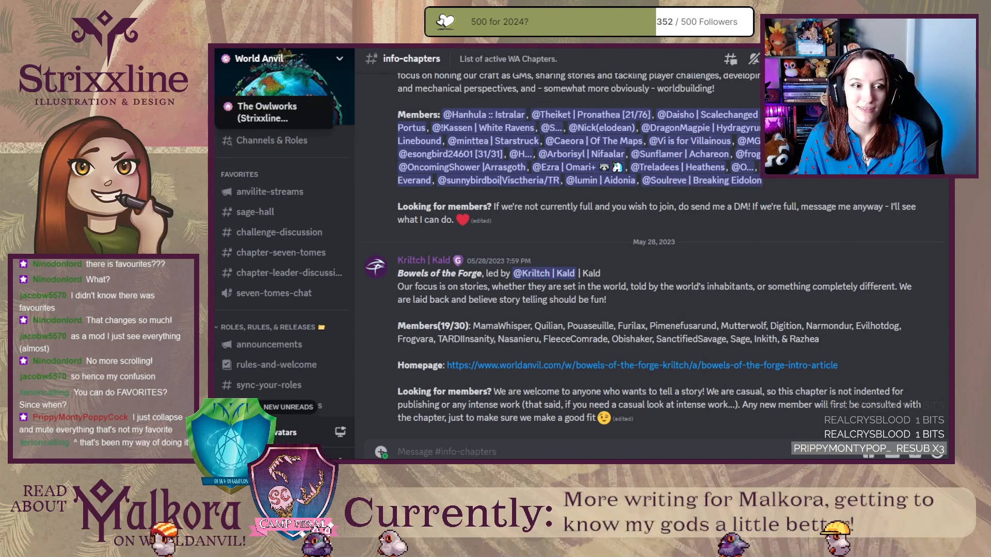
Switch to The Owlworks server, open memes, and check the options of its introductions, stream-clips and supporting-a-cause channels for a Favorite entry.
{"action": "left_click", "coordinate": [191, 112]}
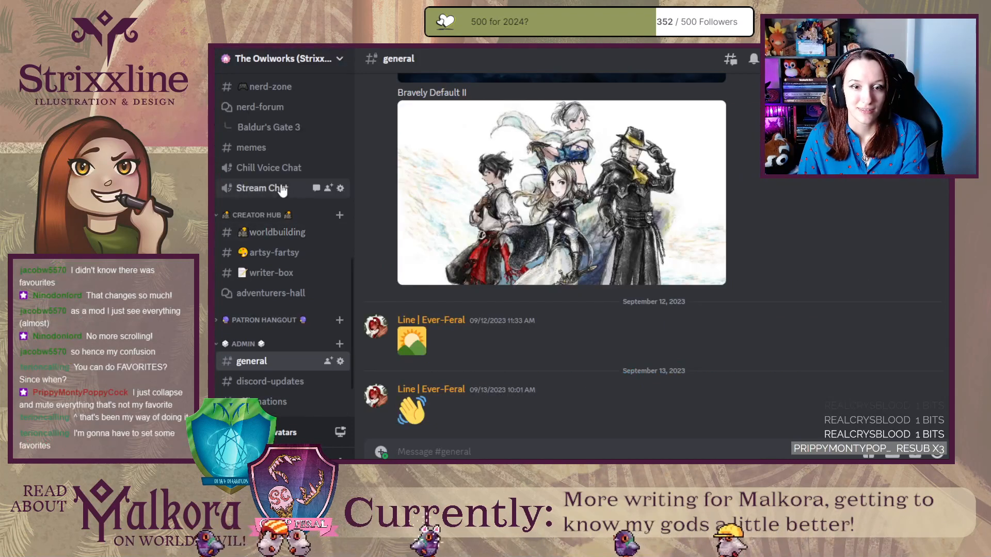
{"action": "left_click", "coordinate": [279, 148]}
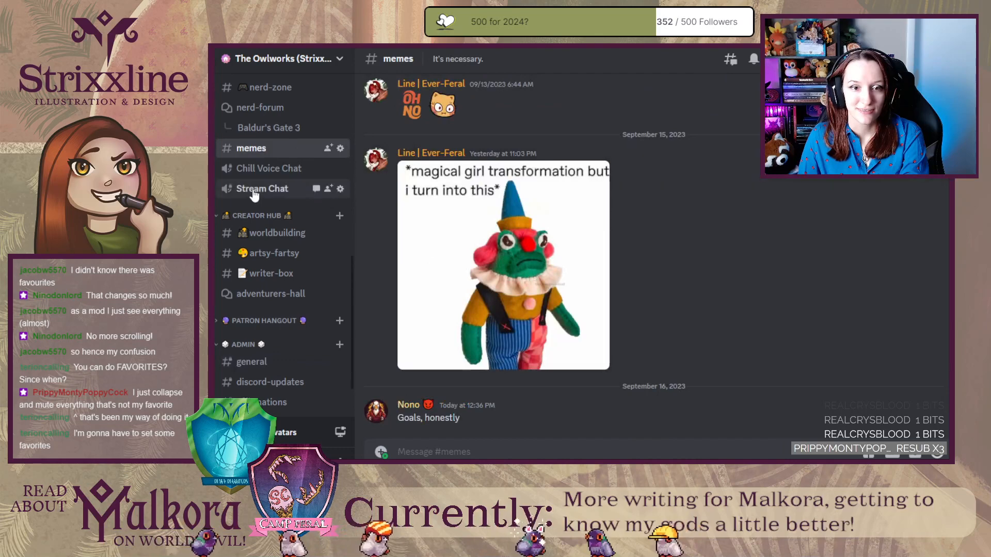
{"action": "scroll", "coordinate": [255, 195], "scroll_direction": "up", "scroll_amount": 5}
{"action": "right_click", "coordinate": [278, 284]}
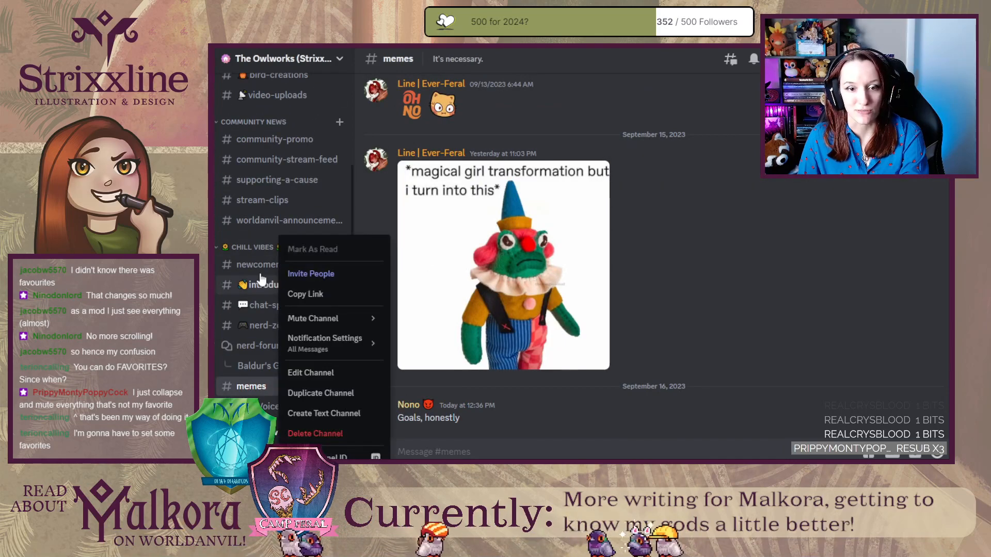
{"action": "right_click", "coordinate": [259, 214]}
{"action": "right_click", "coordinate": [258, 194]}
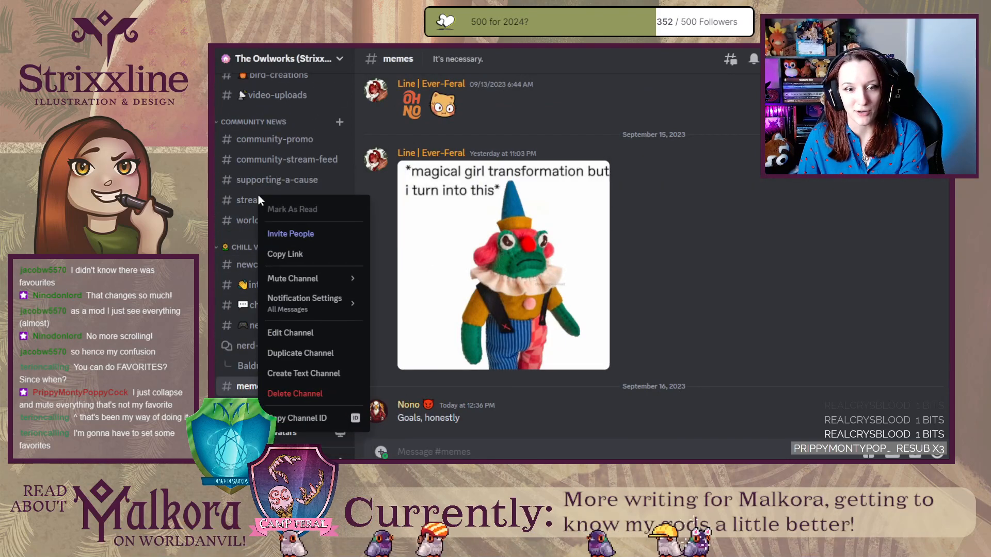
{"action": "right_click", "coordinate": [256, 176]}
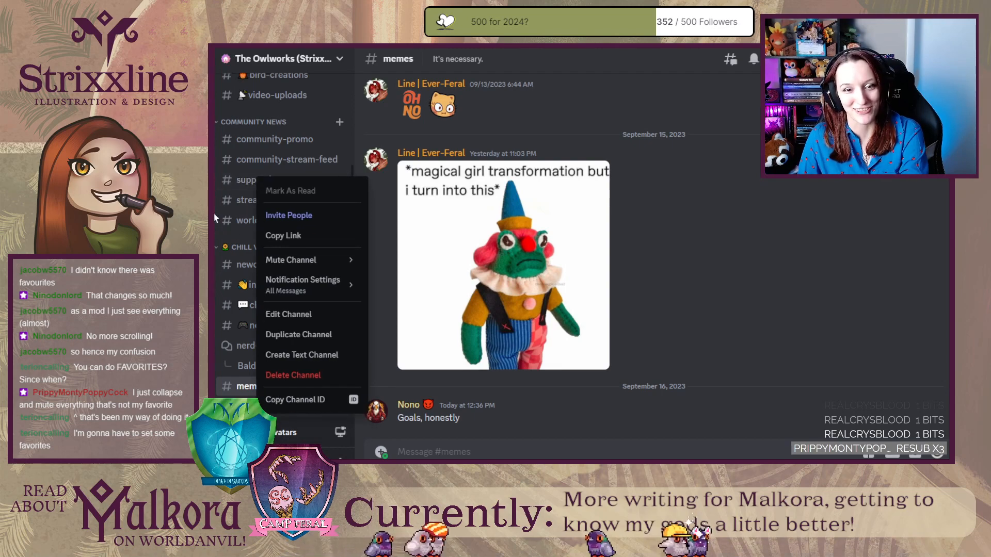
{"action": "key", "text": "Escape"}
Check the Malkora updates channel under Line's Updates for a Favorite option, including its mute choices, without changing anything.
{"action": "scroll", "coordinate": [264, 253], "scroll_direction": "up", "scroll_amount": 5}
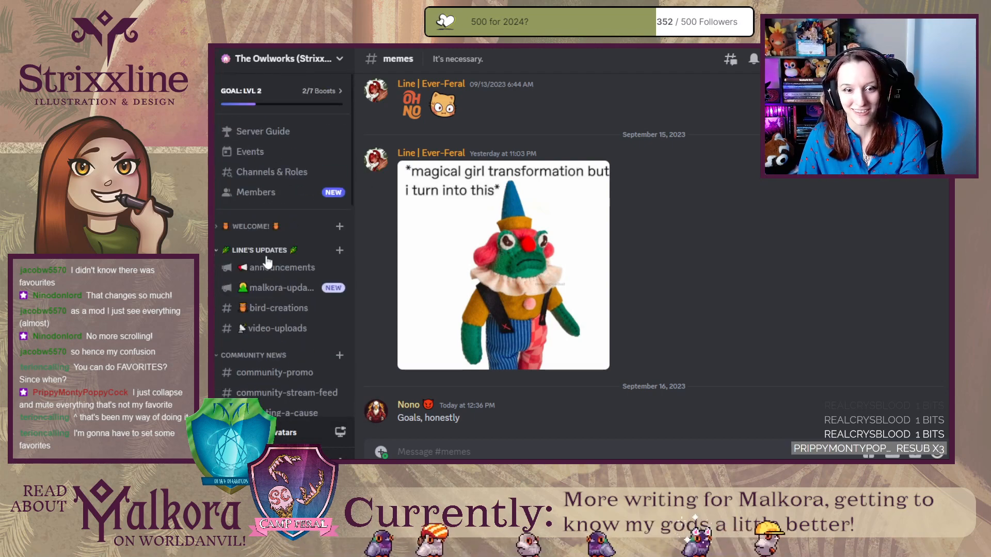
{"action": "right_click", "coordinate": [293, 286]}
{"action": "mouse_move", "coordinate": [325, 341]}
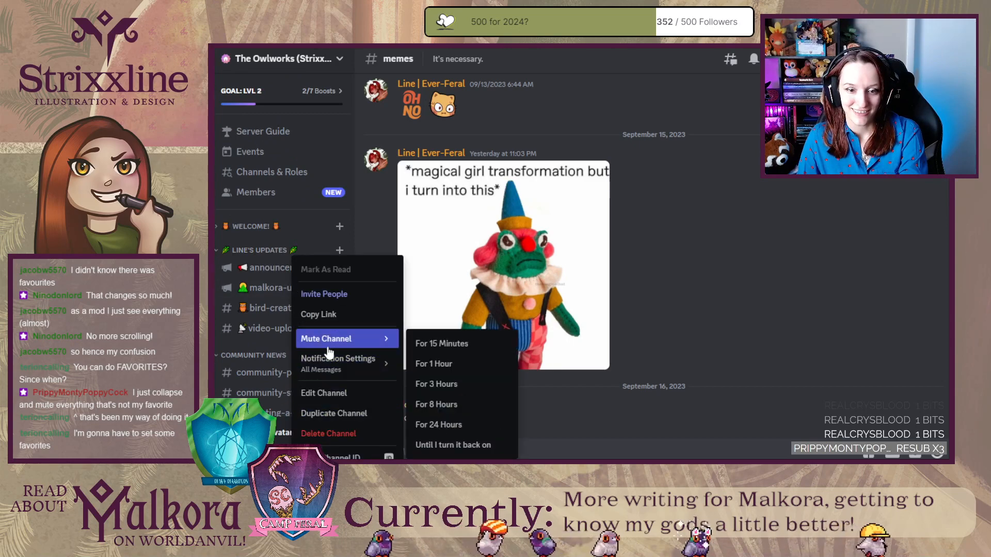
{"action": "left_click", "coordinate": [216, 210]}
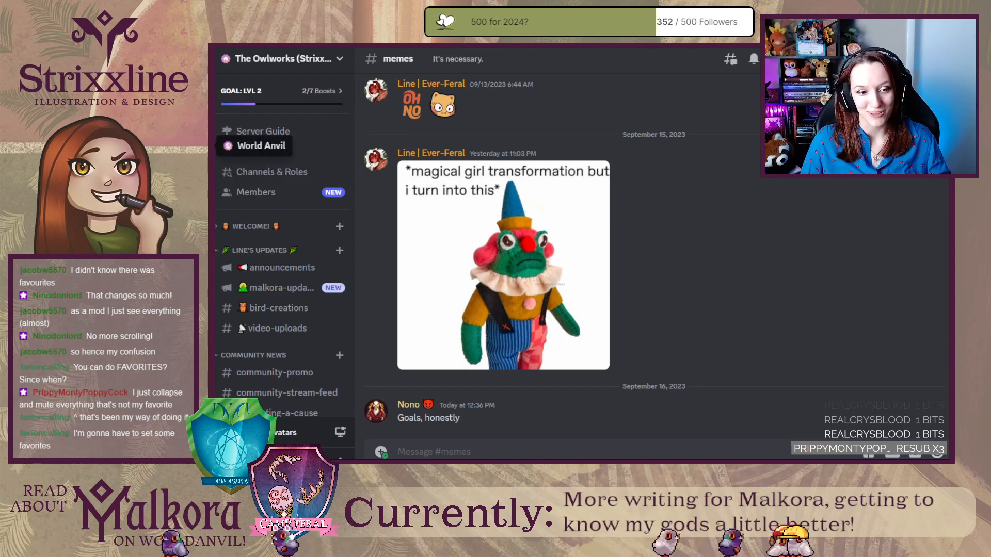
Return to the World Anvil server and look over its channel list around the Favorites group.
{"action": "left_click", "coordinate": [209, 146]}
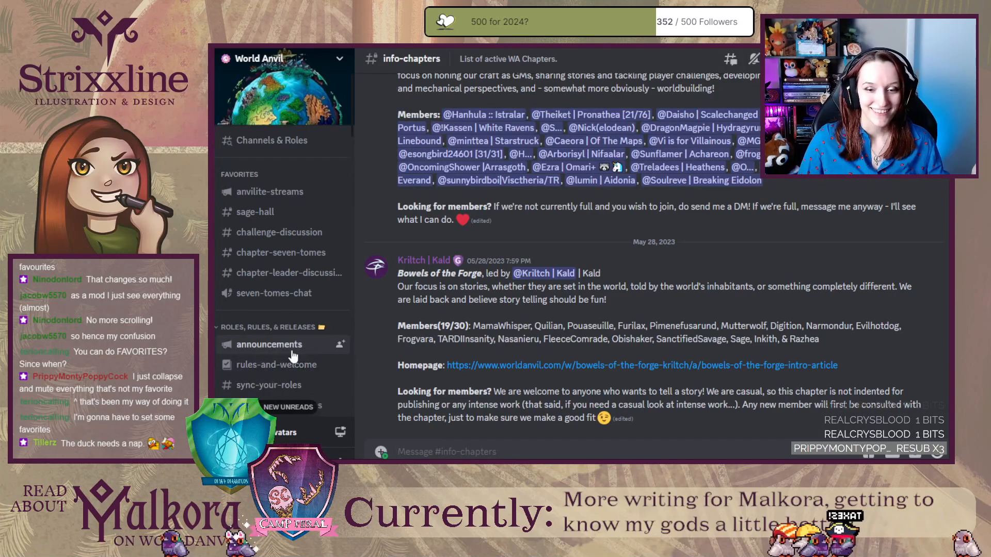
{"action": "scroll", "coordinate": [292, 356], "scroll_direction": "down", "scroll_amount": 5}
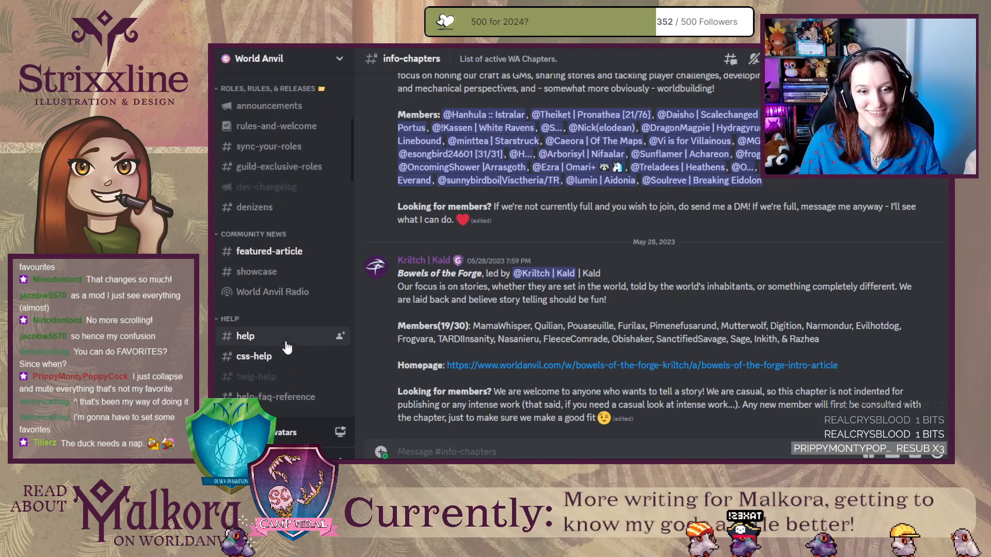
{"action": "scroll", "coordinate": [299, 346], "scroll_direction": "up", "scroll_amount": 5}
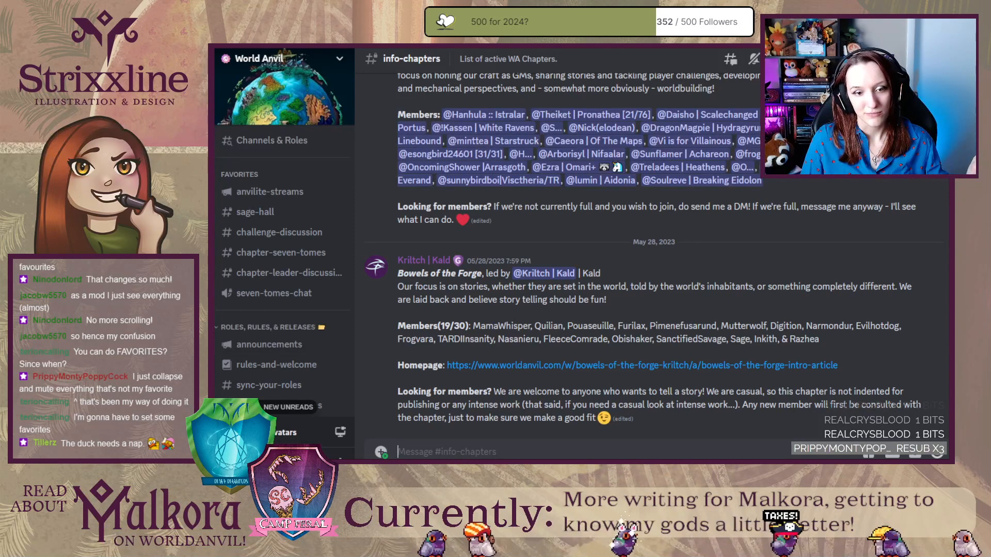
Open The Gremlin Den server and check the options of social-media-buzz, general, lfg and the role selection channel for a Favorite entry.
{"action": "left_click", "coordinate": [193, 301]}
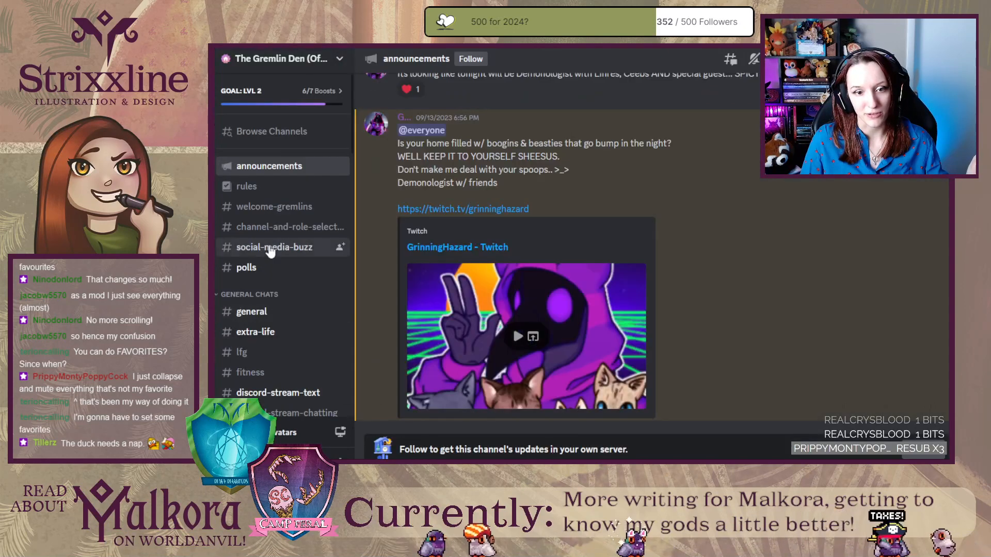
{"action": "right_click", "coordinate": [269, 249]}
{"action": "right_click", "coordinate": [249, 310]}
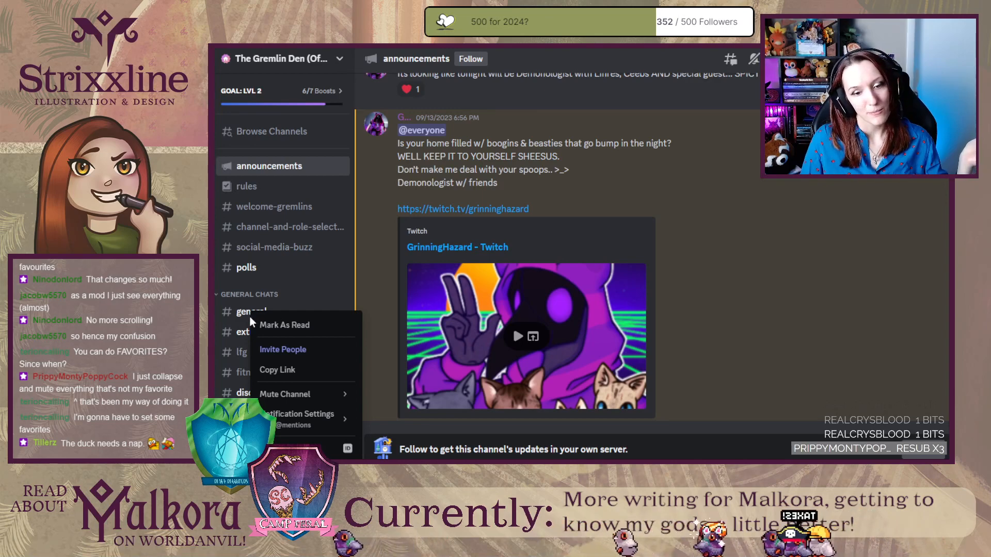
{"action": "right_click", "coordinate": [240, 346]}
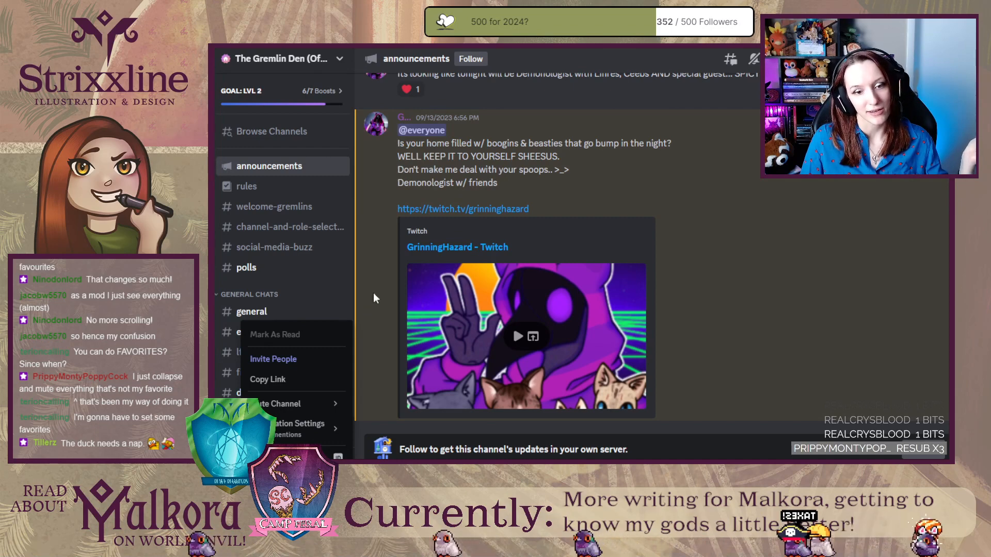
{"action": "right_click", "coordinate": [270, 244]}
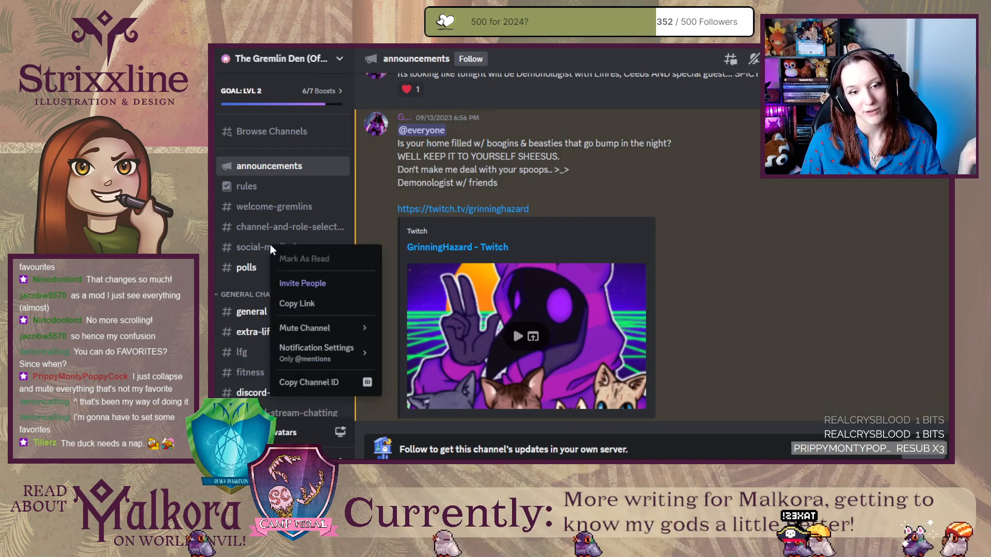
{"action": "right_click", "coordinate": [277, 223]}
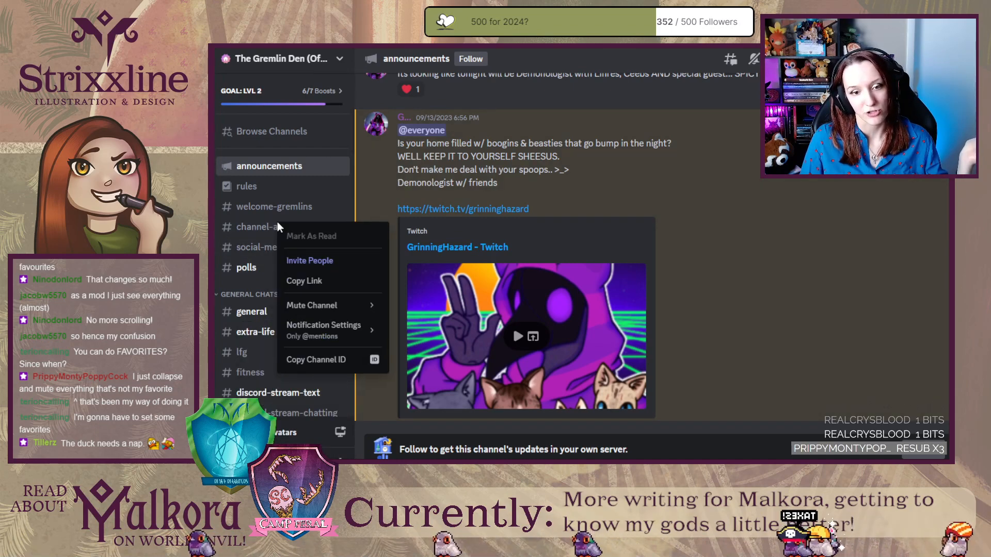
Check channels further down The Gremlin Den's list, including hazard-merch-selfies and mobile-games, for a Favorite option.
{"action": "scroll", "coordinate": [277, 222], "scroll_direction": "down", "scroll_amount": 6}
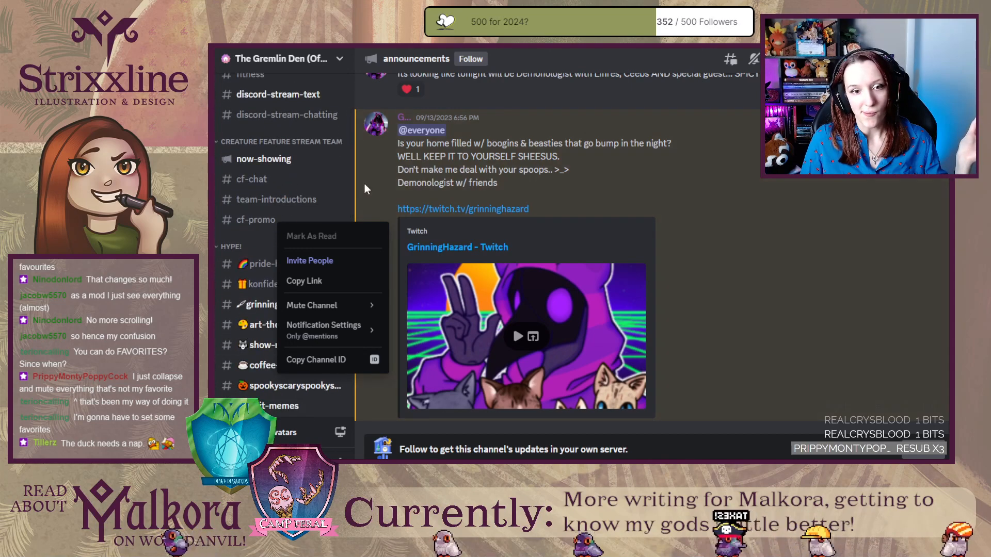
{"action": "scroll", "coordinate": [281, 258], "scroll_direction": "down", "scroll_amount": 3}
{"action": "right_click", "coordinate": [280, 289]}
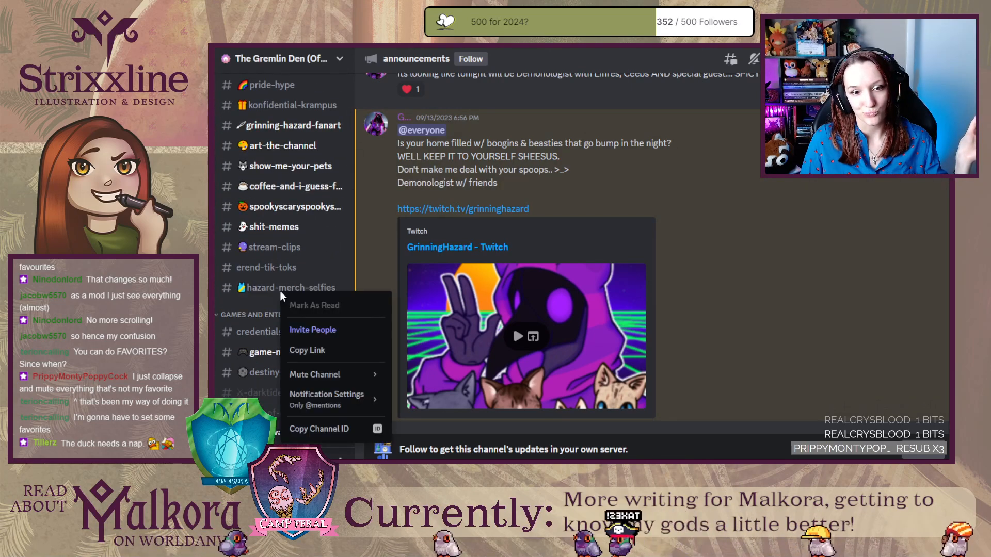
{"action": "left_click", "coordinate": [365, 253]}
{"action": "scroll", "coordinate": [290, 365], "scroll_direction": "down", "scroll_amount": 5}
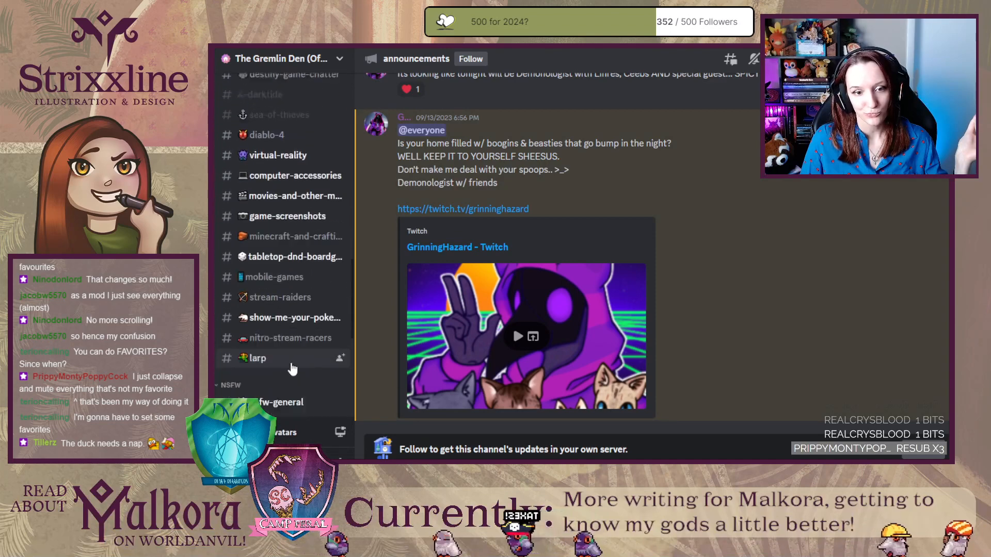
{"action": "right_click", "coordinate": [291, 271]}
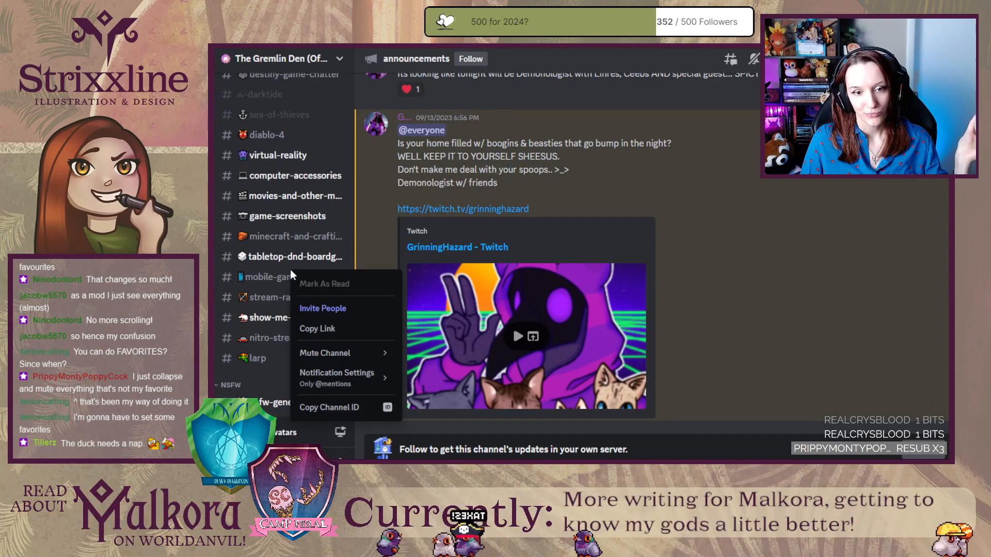
{"action": "left_click", "coordinate": [372, 253]}
{"action": "scroll", "coordinate": [290, 310], "scroll_direction": "down", "scroll_amount": 3}
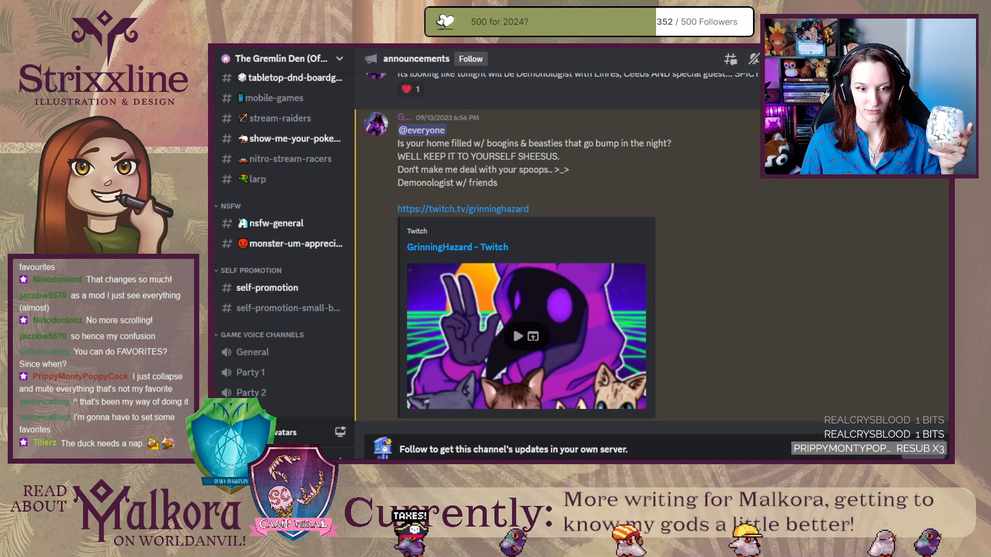
Open the Perky Pugs server and check its announcements channel for a Favorite option.
{"action": "left_click", "coordinate": [216, 247]}
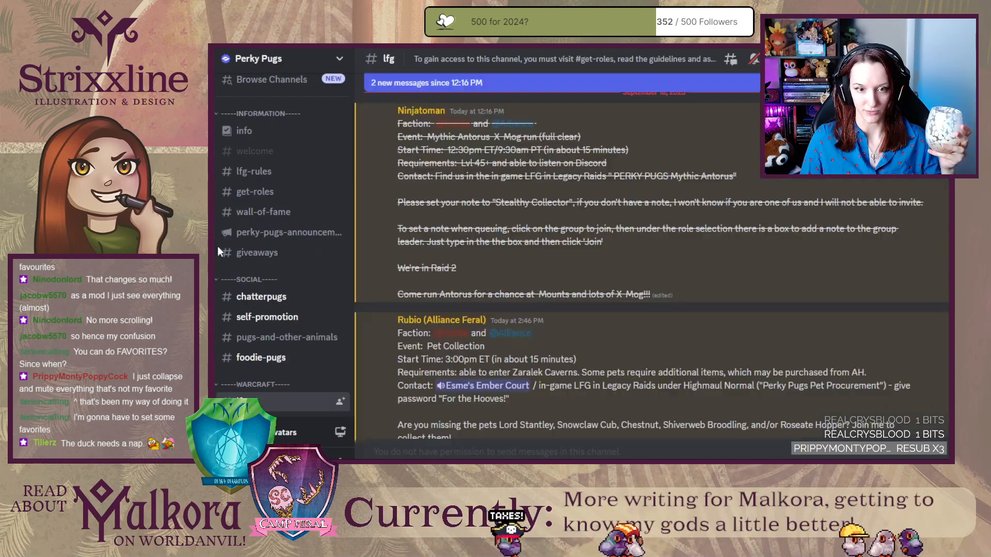
{"action": "right_click", "coordinate": [274, 232]}
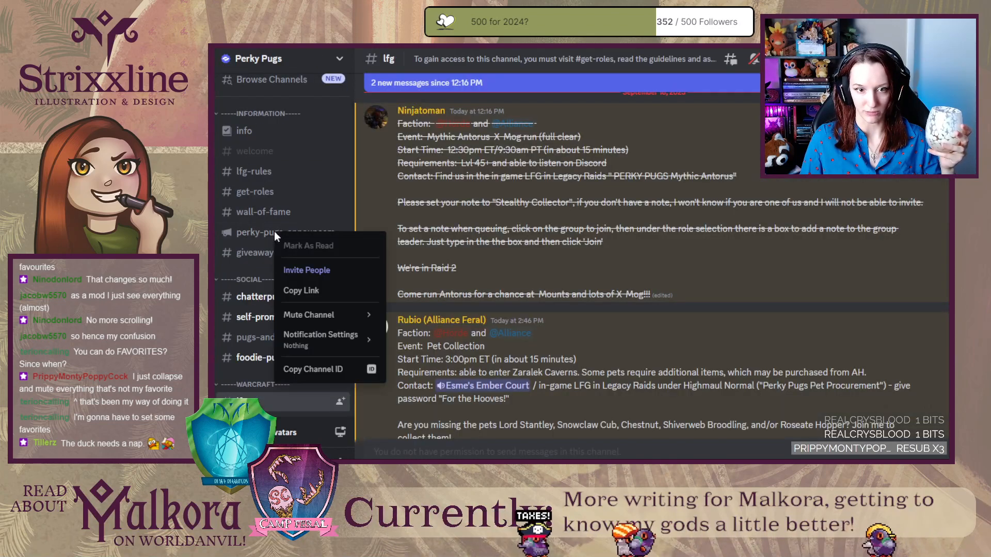
{"action": "left_click", "coordinate": [382, 203]}
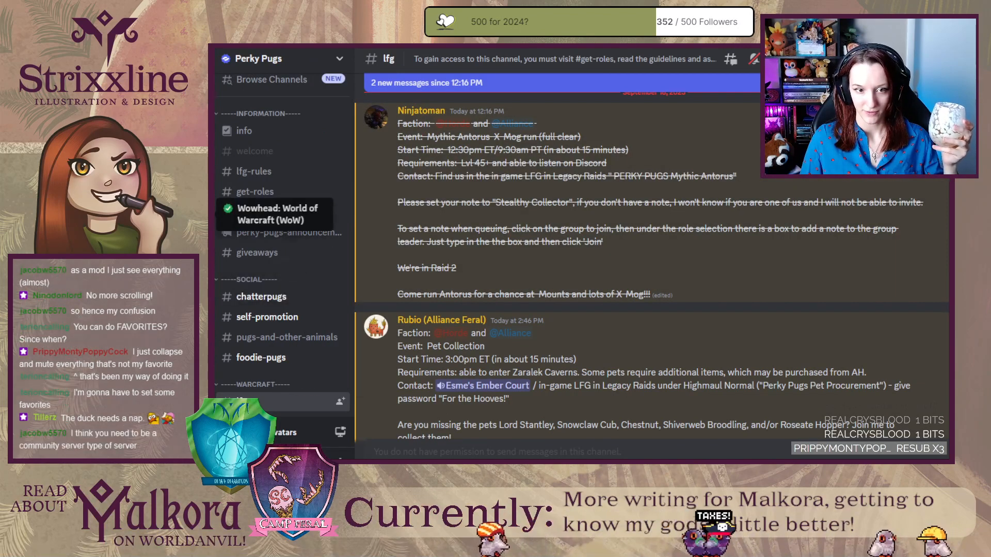
Open the Wowhead server, check the latest-news channel for a Favorite option, and view the server's badge details.
{"action": "left_click", "coordinate": [209, 213]}
{"action": "right_click", "coordinate": [250, 262]}
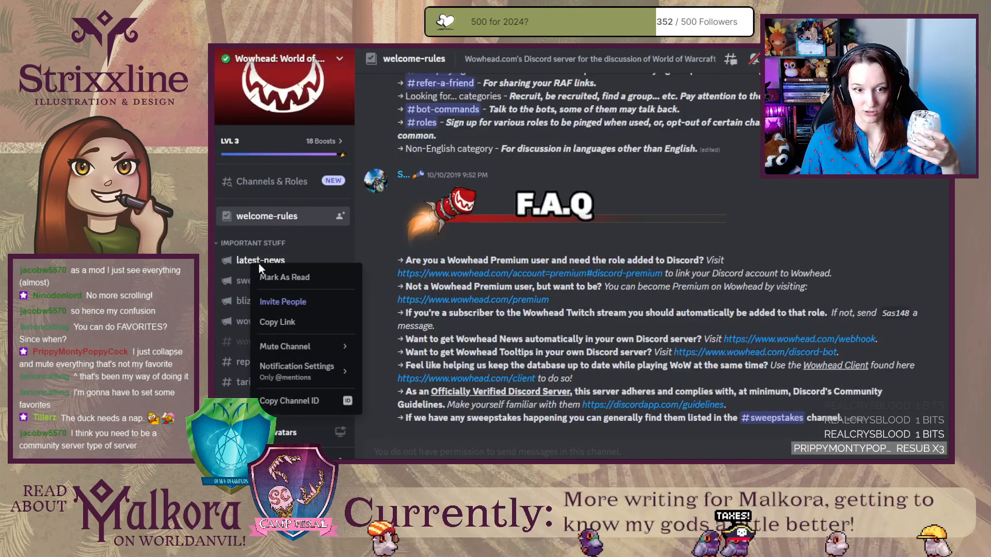
{"action": "left_click", "coordinate": [369, 242]}
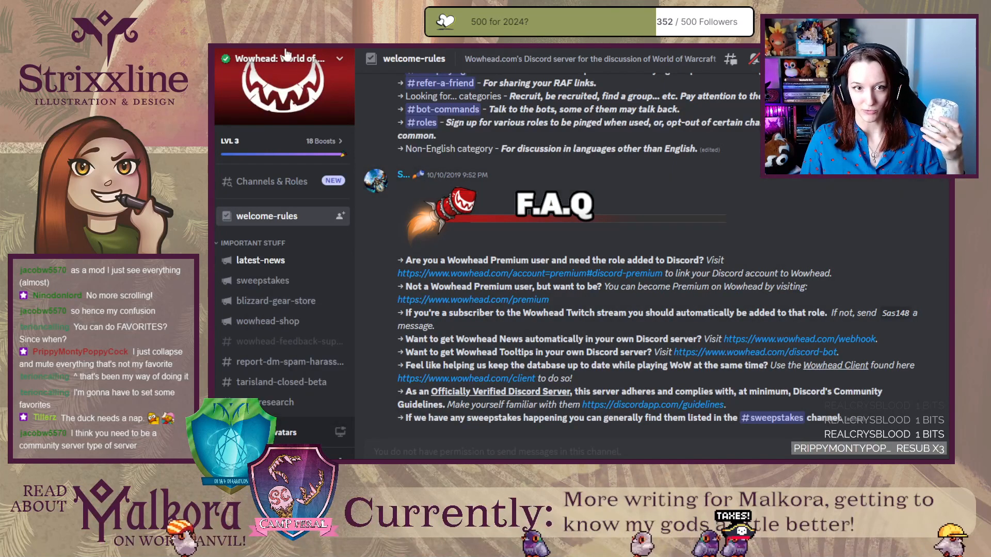
{"action": "mouse_move", "coordinate": [228, 65]}
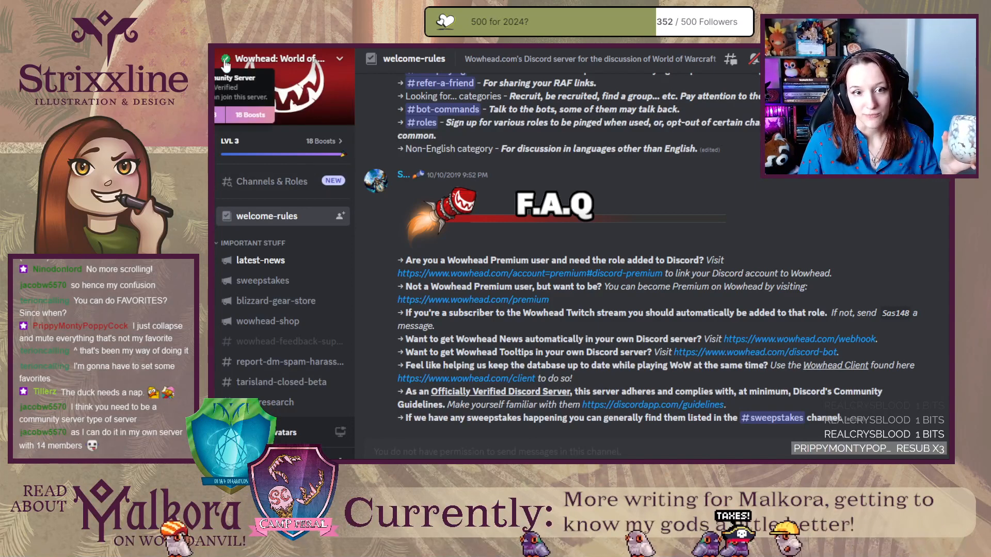
Check more Wowhead channels, including tarisland-closed-beta and no-wow-discussion, for a Favorite option.
{"action": "right_click", "coordinate": [280, 326]}
{"action": "right_click", "coordinate": [256, 382]}
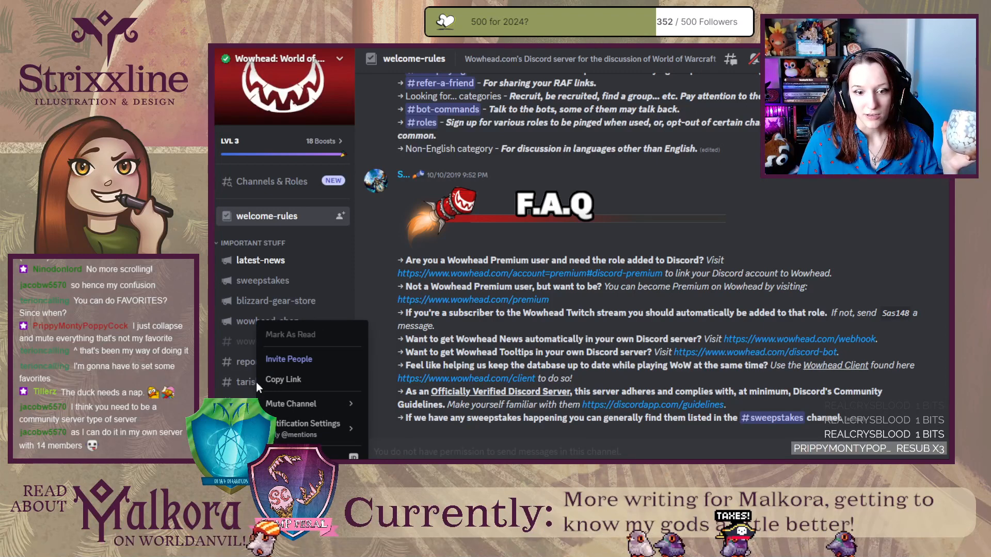
{"action": "scroll", "coordinate": [252, 353], "scroll_direction": "down", "scroll_amount": 3}
{"action": "scroll", "coordinate": [251, 353], "scroll_direction": "down", "scroll_amount": 1}
{"action": "right_click", "coordinate": [255, 281]}
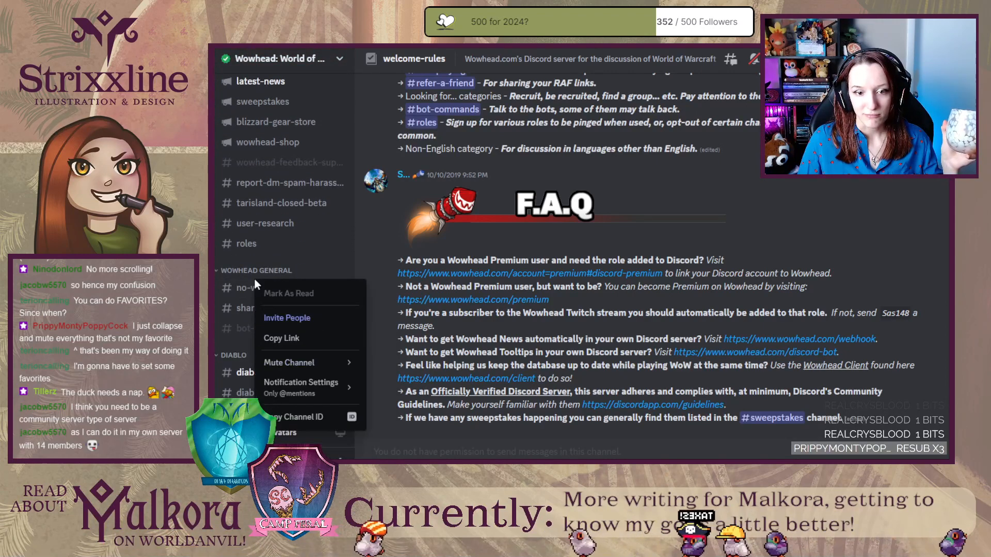
{"action": "left_click", "coordinate": [370, 250]}
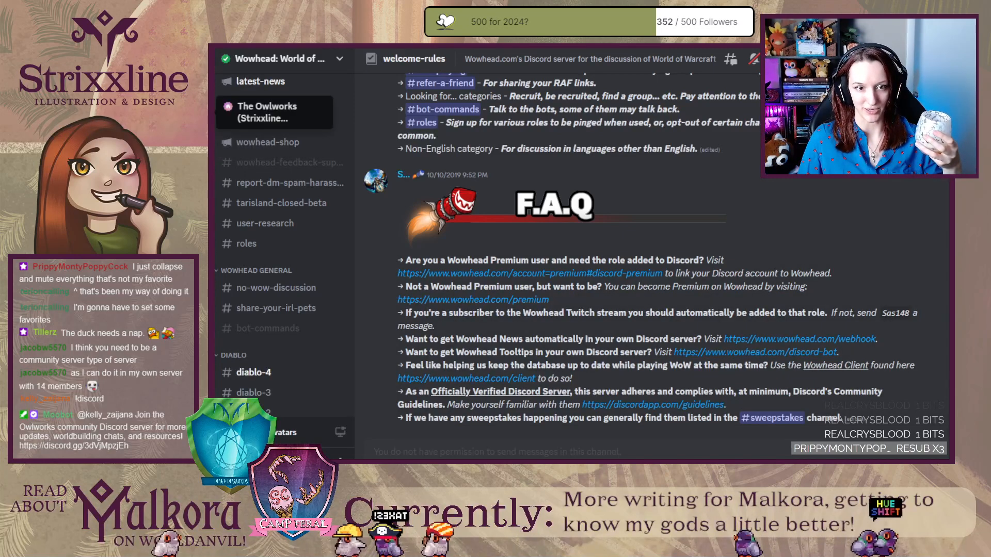
Return to The Owlworks server, check the video-uploads channel's options for a Favorite entry, and view the server's badge details.
{"action": "left_click", "coordinate": [192, 113]}
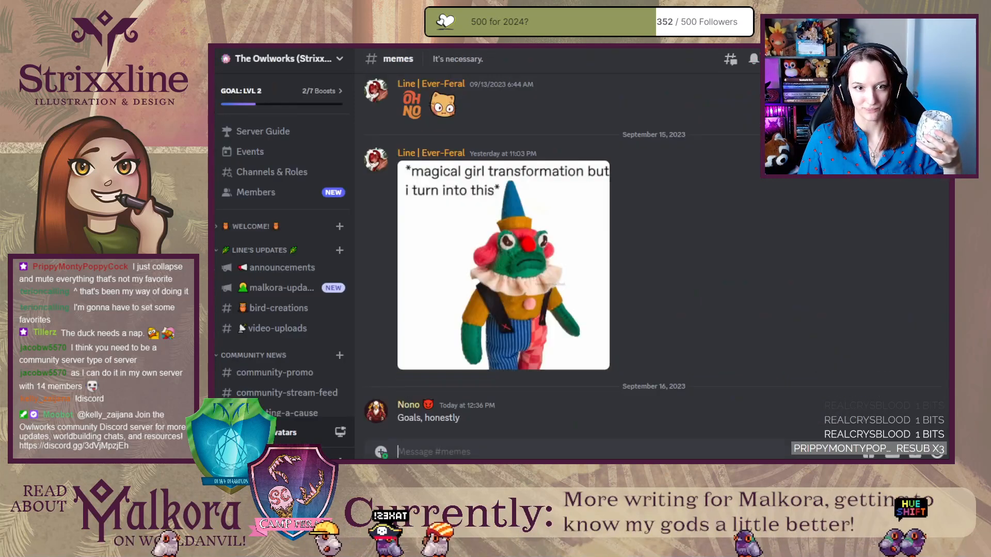
{"action": "right_click", "coordinate": [288, 333]}
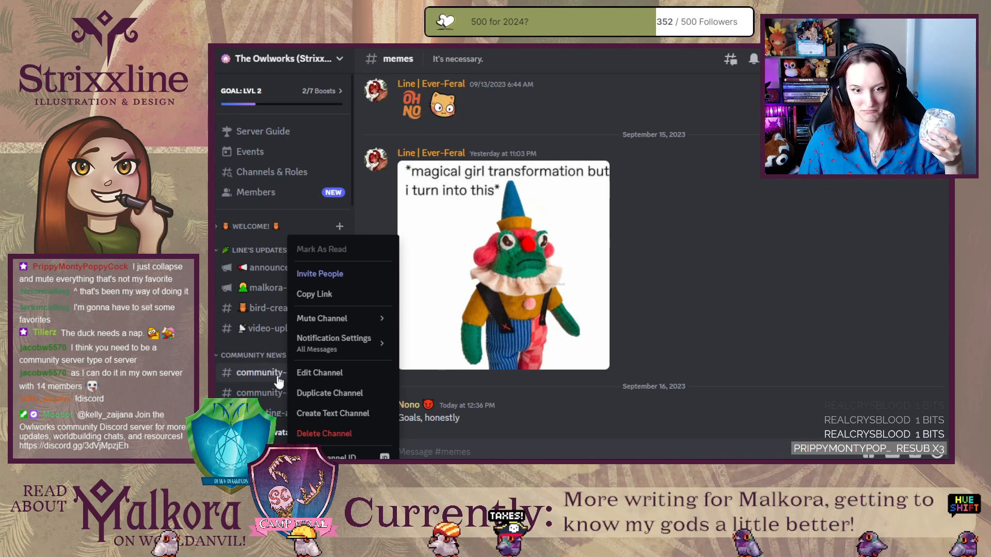
{"action": "mouse_move", "coordinate": [225, 62]}
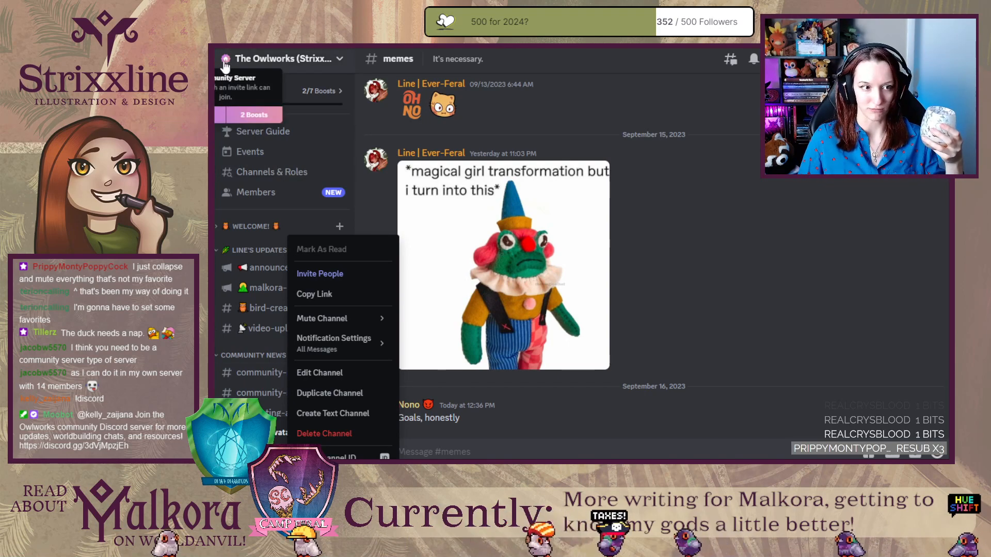
Return to the World Anvil server, view its badge details, and look through the perks of each boost level.
{"action": "left_click", "coordinate": [394, 222]}
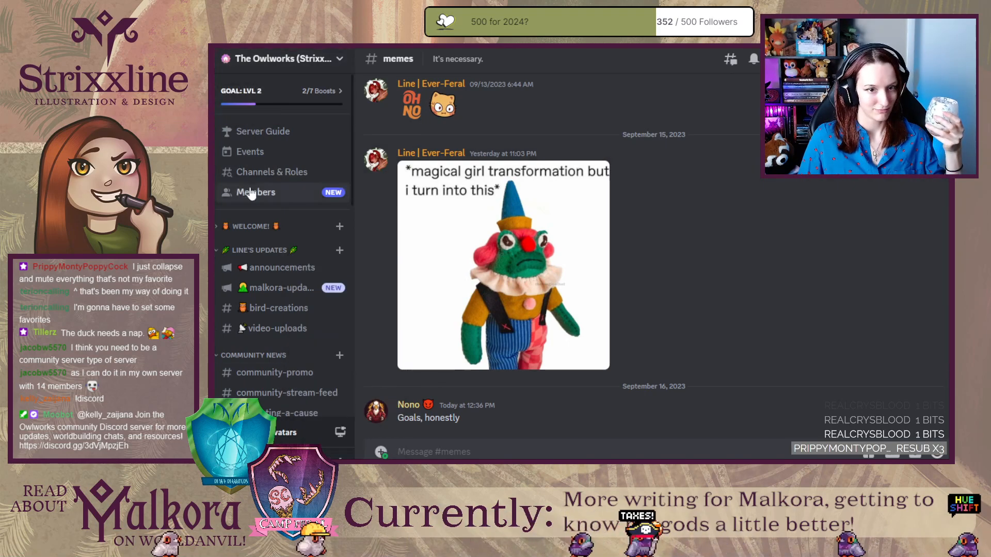
{"action": "left_click", "coordinate": [190, 146]}
{"action": "mouse_move", "coordinate": [226, 61]}
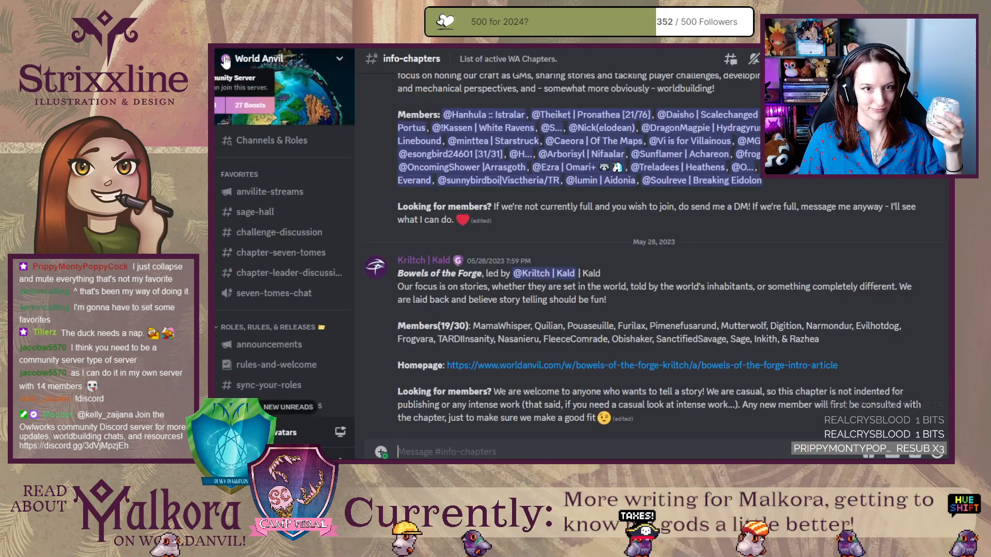
{"action": "left_click", "coordinate": [248, 105]}
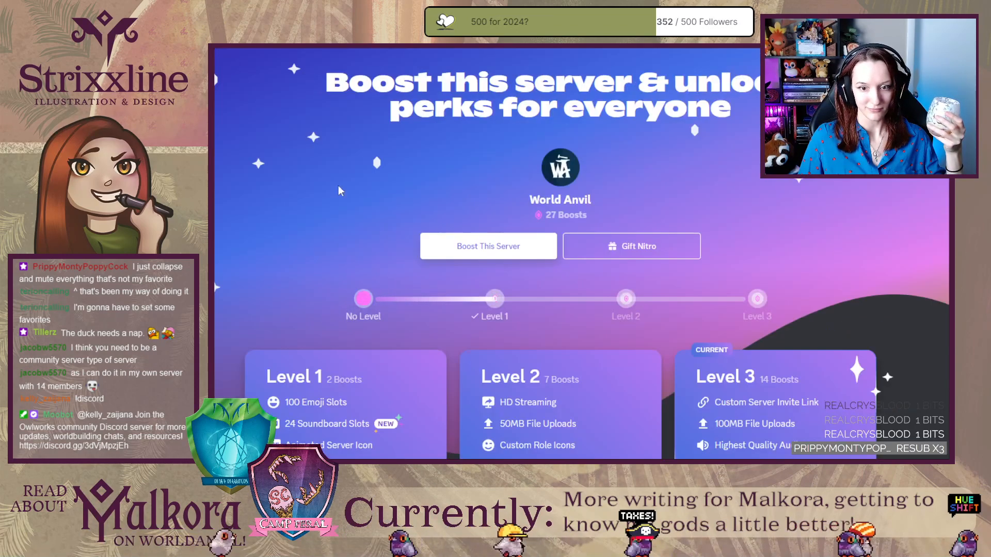
{"action": "scroll", "coordinate": [382, 253], "scroll_direction": "down", "scroll_amount": 3}
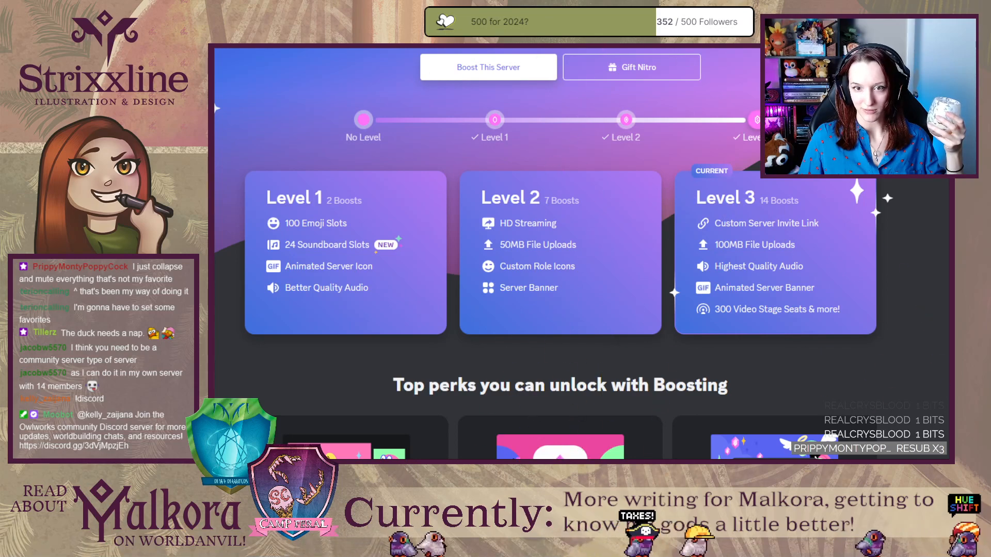
{"action": "key", "text": "Escape"}
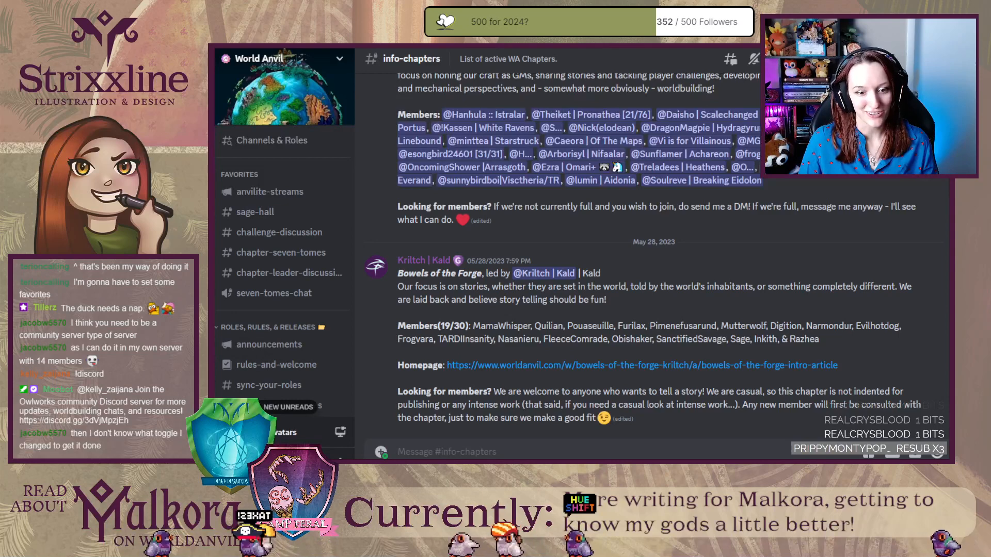
Check channels in The Marble Bag and Beardling's Discord, including donation-links and memes, for a Favorite option.
{"action": "left_click", "coordinate": [201, 363]}
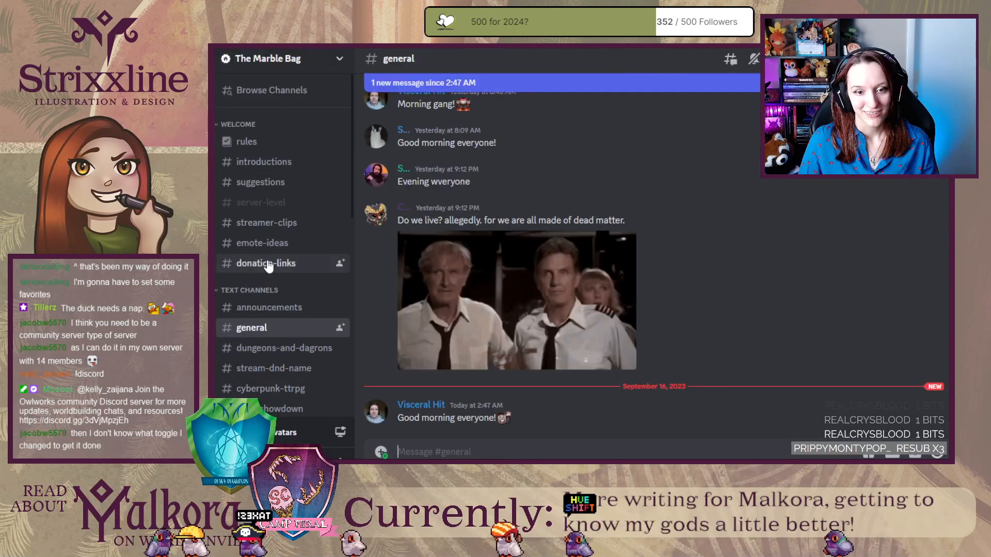
{"action": "right_click", "coordinate": [267, 260]}
{"action": "left_click", "coordinate": [202, 396]}
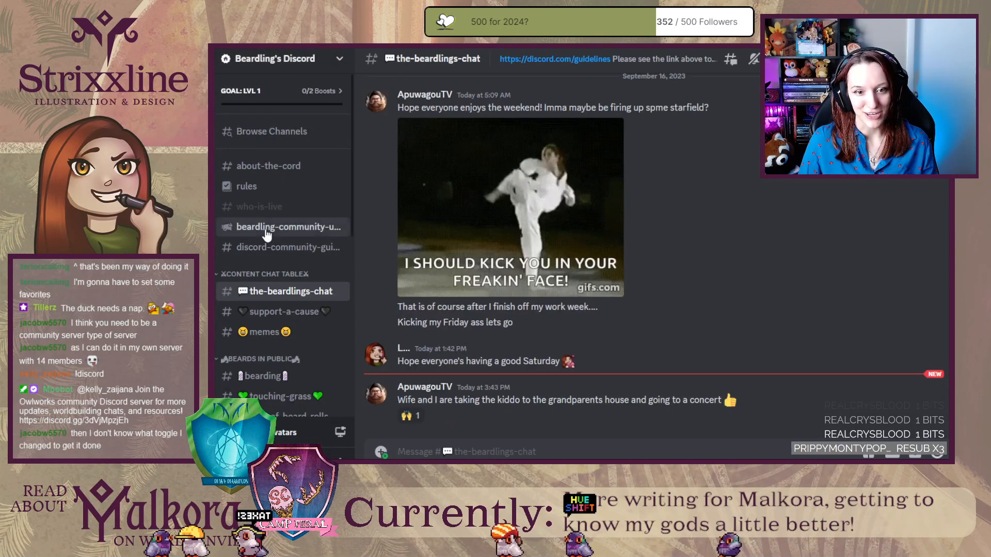
{"action": "right_click", "coordinate": [265, 228]}
{"action": "right_click", "coordinate": [258, 250]}
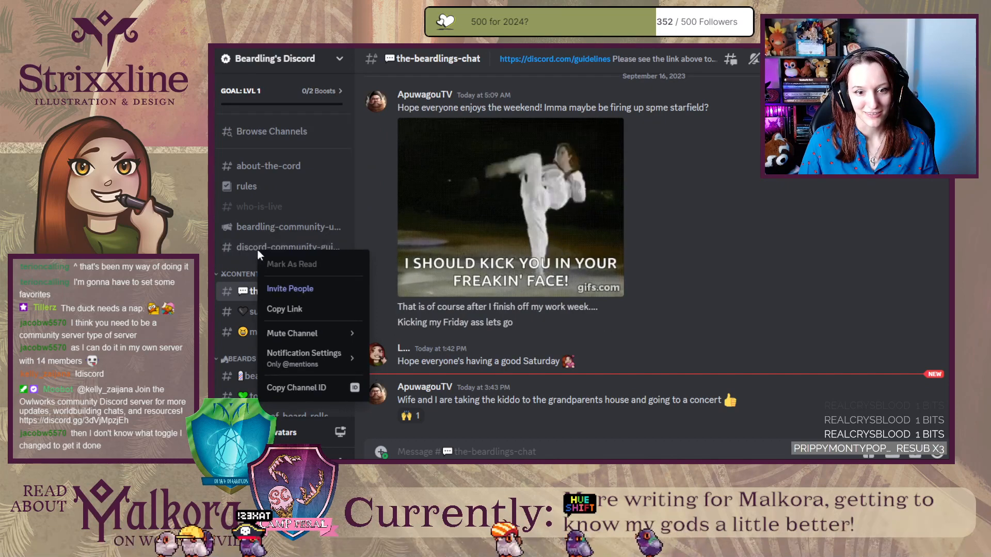
{"action": "right_click", "coordinate": [241, 330]}
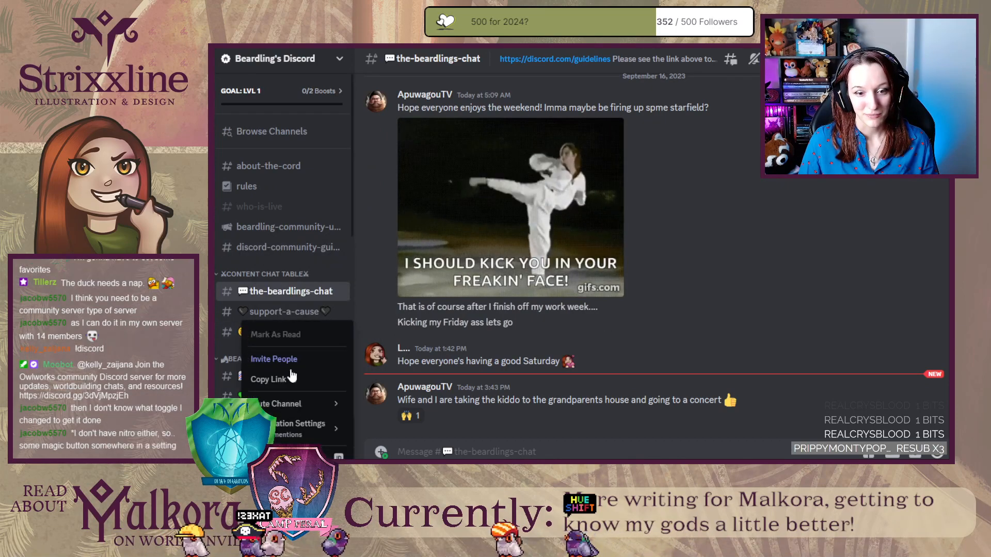
{"action": "left_click", "coordinate": [360, 409]}
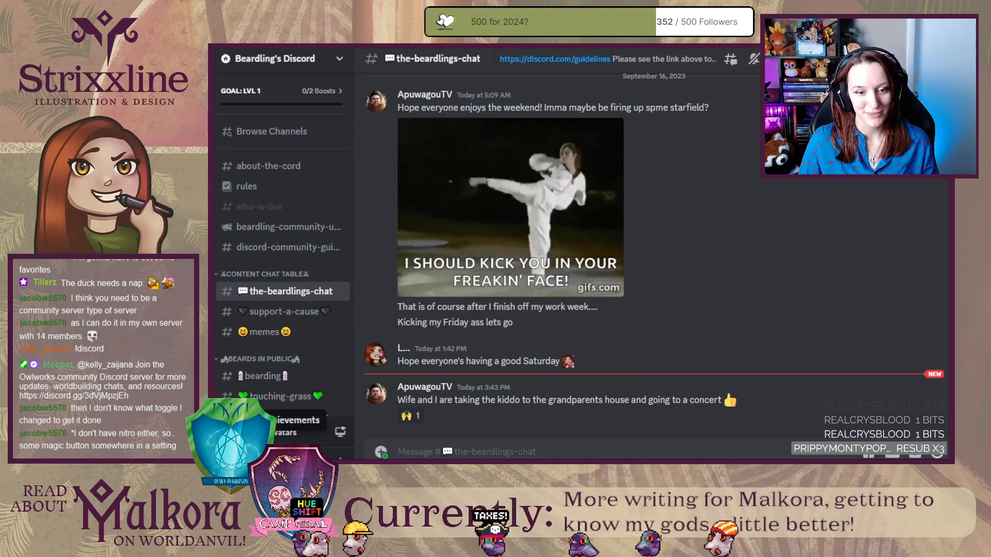
Check one channel each in the WoW Achievements, Moon Guard Roleplayers and Council of the Black Harvest servers for a Favorite option.
{"action": "left_click", "coordinate": [192, 422]}
{"action": "right_click", "coordinate": [265, 305]}
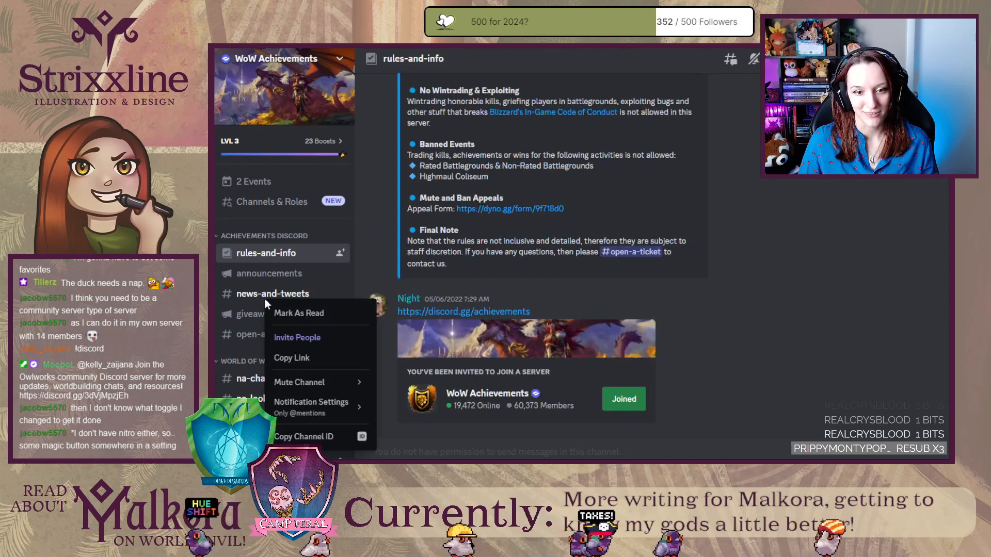
{"action": "left_click", "coordinate": [193, 448]}
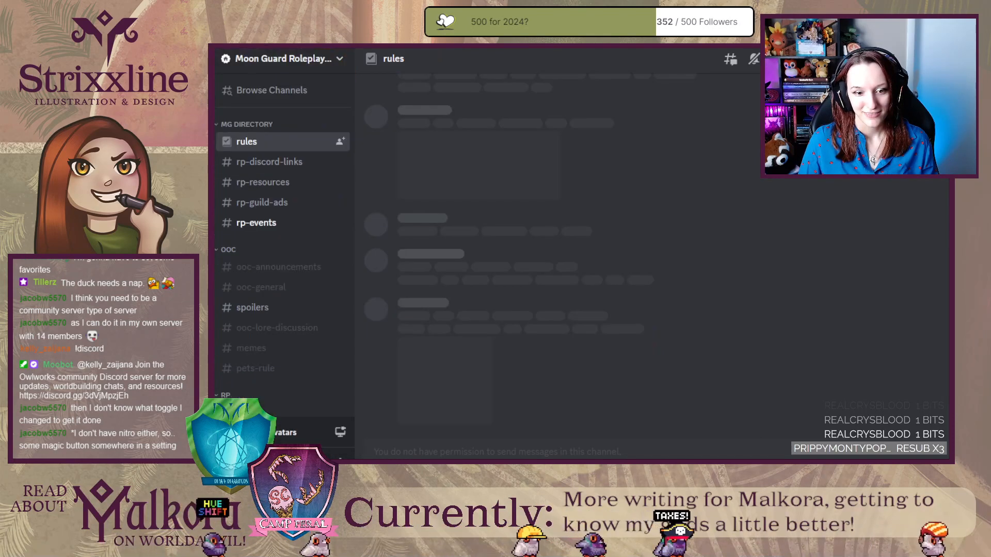
{"action": "right_click", "coordinate": [267, 305]}
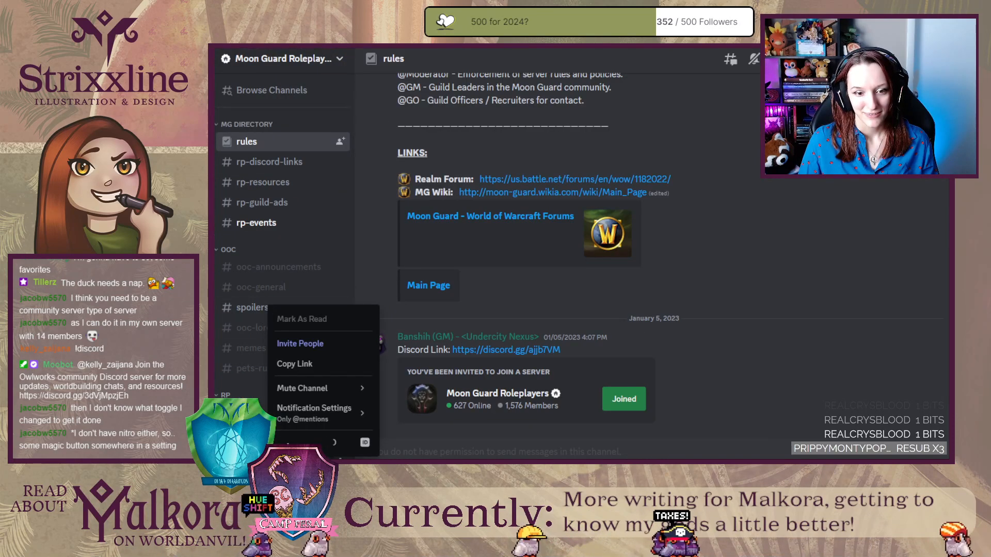
{"action": "left_click", "coordinate": [193, 368]}
{"action": "right_click", "coordinate": [244, 299]}
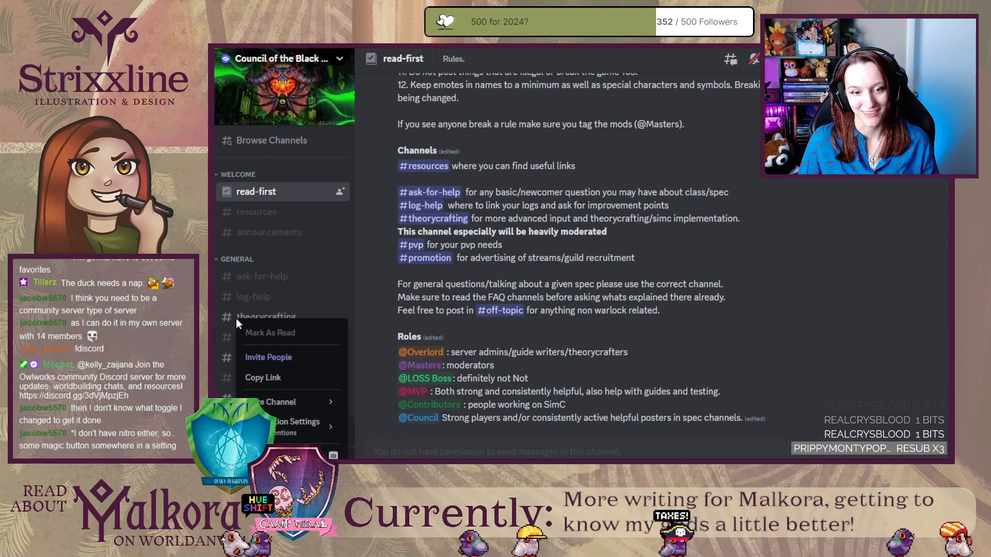
Open the Trueshot Lodge server, check the wow-chat channel for a Favorite option, and examine the channel list and server badge.
{"action": "left_click", "coordinate": [193, 360]}
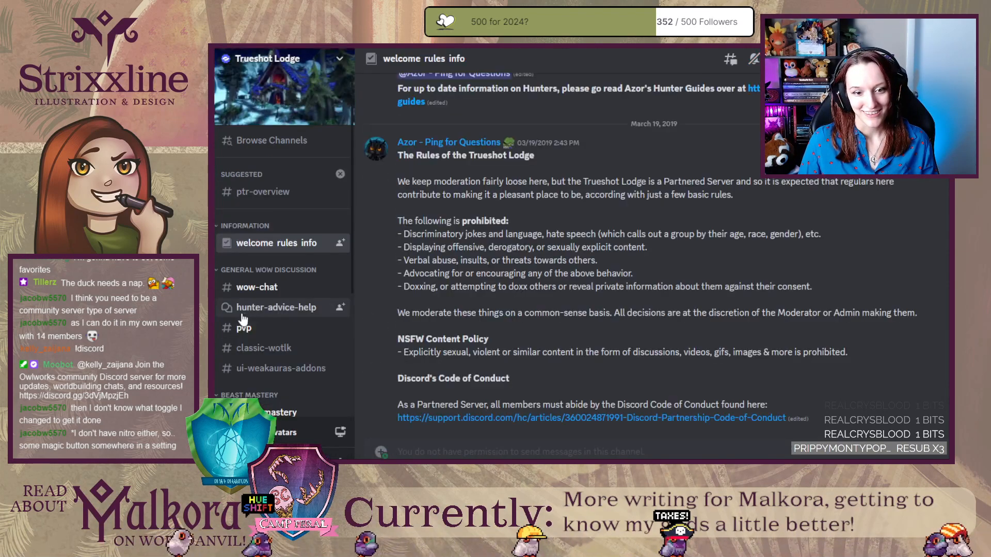
{"action": "right_click", "coordinate": [243, 313]}
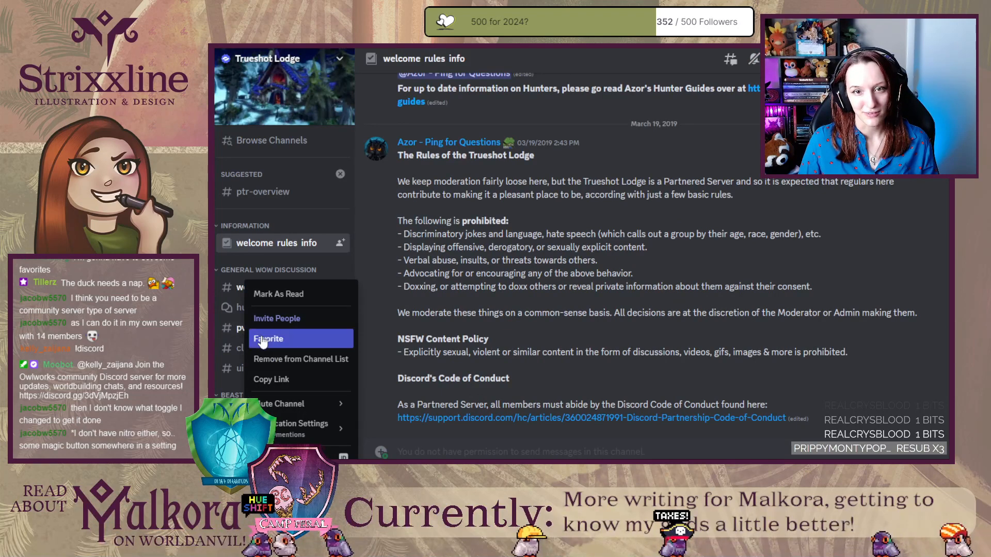
{"action": "left_click", "coordinate": [370, 305]}
{"action": "right_click", "coordinate": [273, 288]}
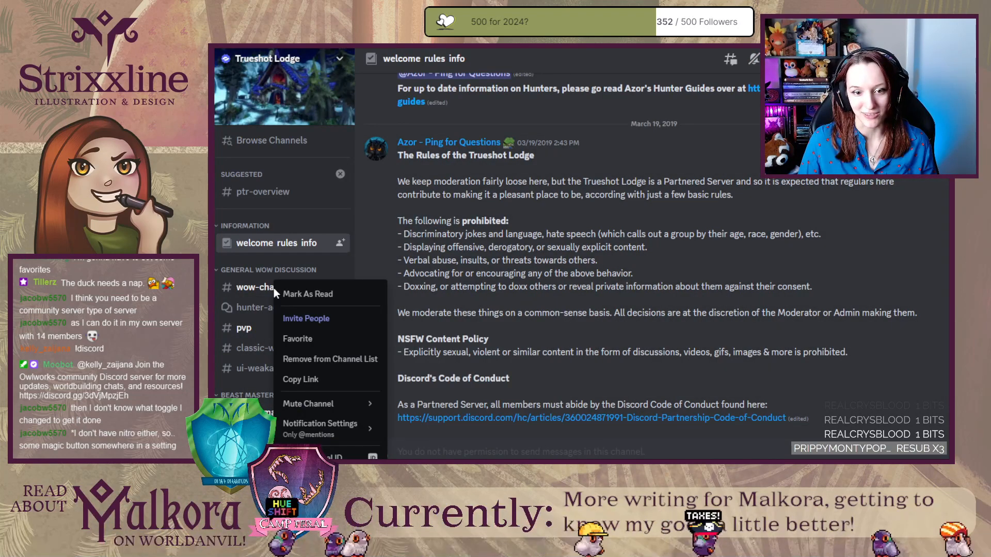
{"action": "left_click", "coordinate": [372, 258]}
{"action": "scroll", "coordinate": [311, 323], "scroll_direction": "down", "scroll_amount": 3}
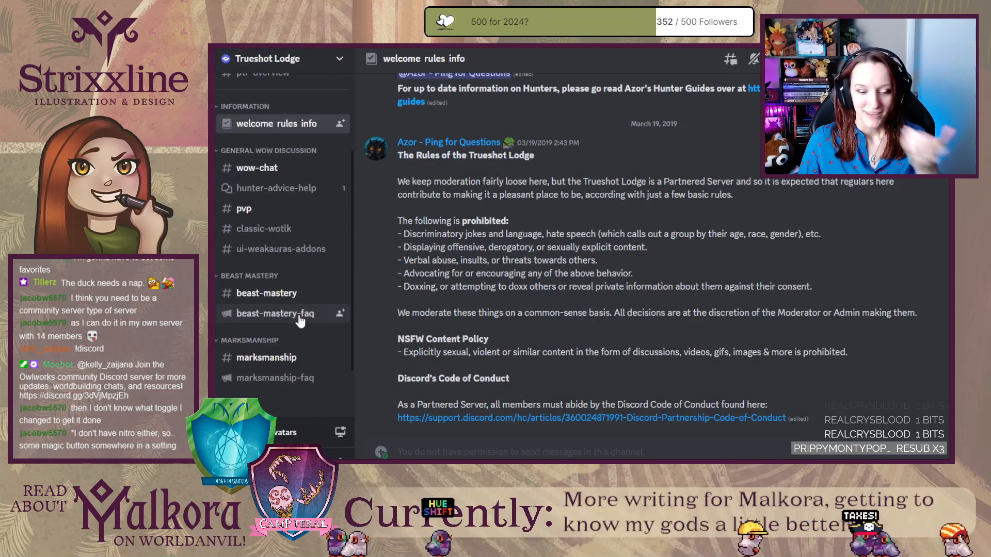
{"action": "mouse_move", "coordinate": [227, 63]}
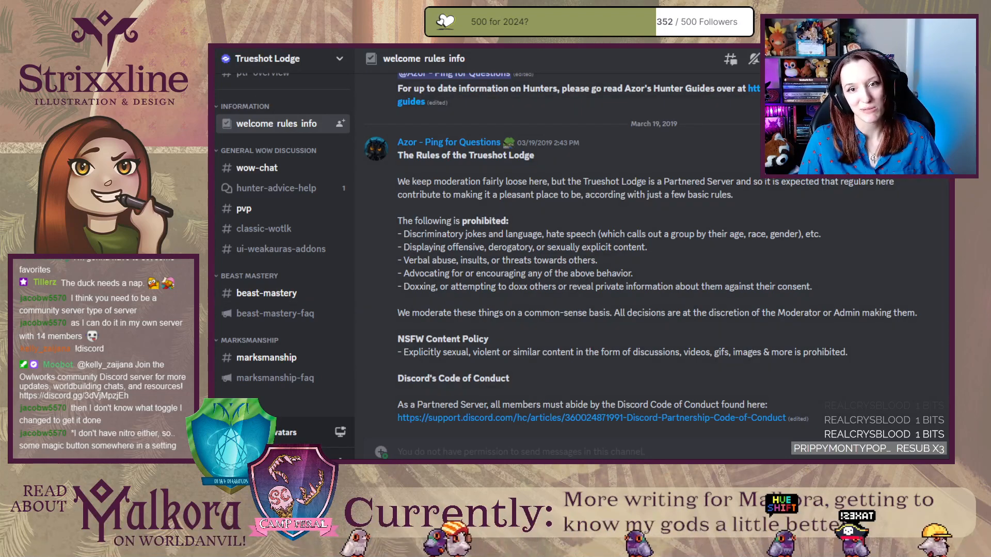
Move the Discord window out of the way and return to the Stonegrass Lavender text in the World Anvil article editor.
{"action": "left_click_drag", "start_coordinate": [568, 21], "coordinate": [14, 48]}
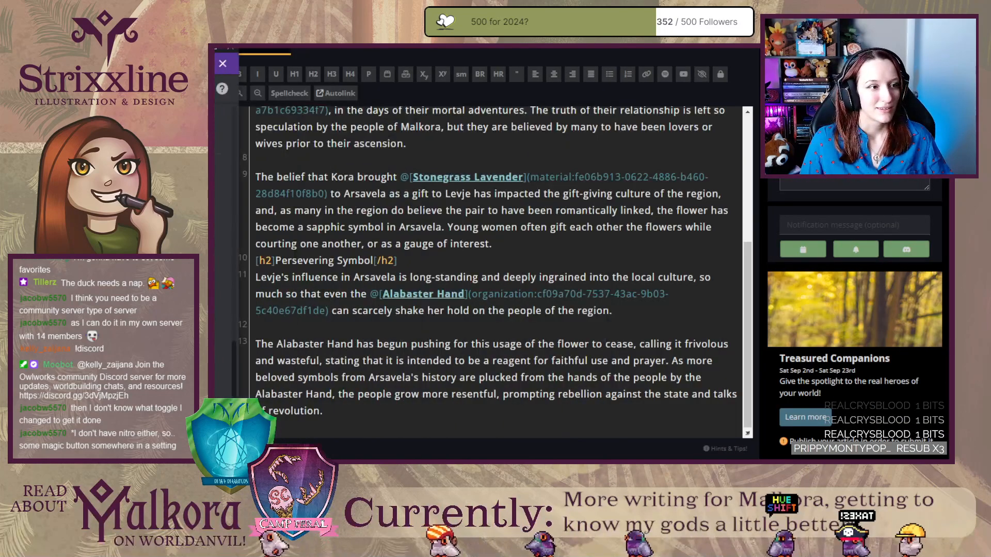
{"action": "left_click_drag", "start_coordinate": [239, 196], "coordinate": [210, 196]}
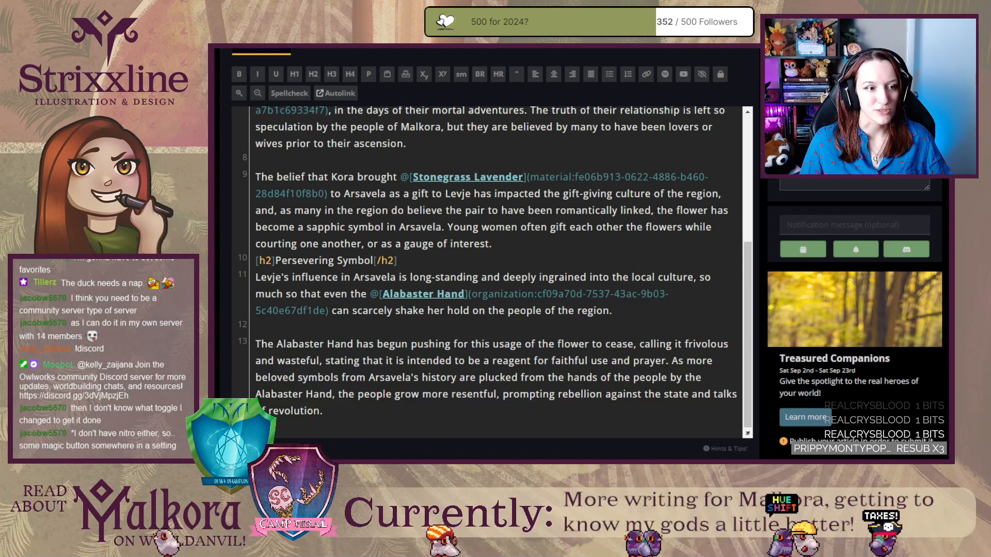
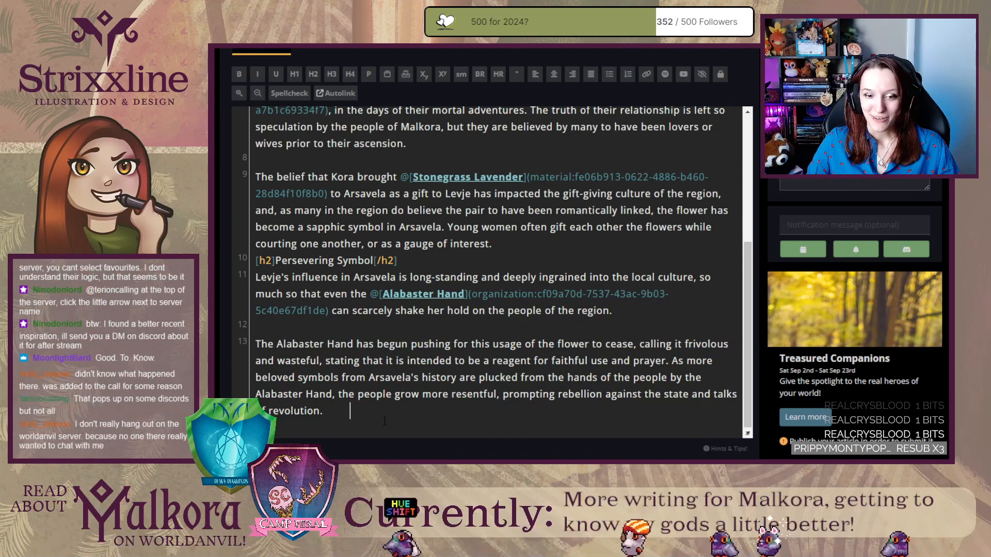
Trim the surplus blank space after the final Persevering Symbol paragraph in the Levje article text.
{"action": "scroll", "coordinate": [439, 421], "scroll_direction": "down", "scroll_amount": 3}
{"action": "key", "text": "BackSpace"}
{"action": "key", "text": "BackSpace"}
{"action": "key", "text": "BackSpace"}
{"action": "key", "text": "BackSpace"}
{"action": "key", "text": "BackSpace"}
{"action": "key", "text": "BackSpace"}
{"action": "key", "text": "BackSpace"}
{"action": "key", "text": "BackSpace"}
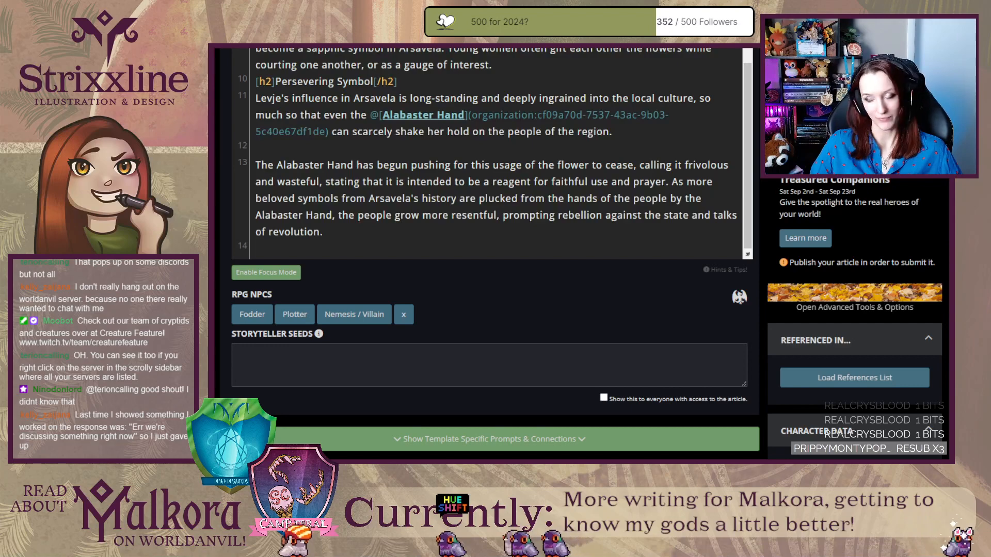
Switch to the rendered Levje article and review the Heart of Arsavela, Flowers from the North and Persevering Symbol sections.
{"action": "key", "text": "ctrl+Tab"}
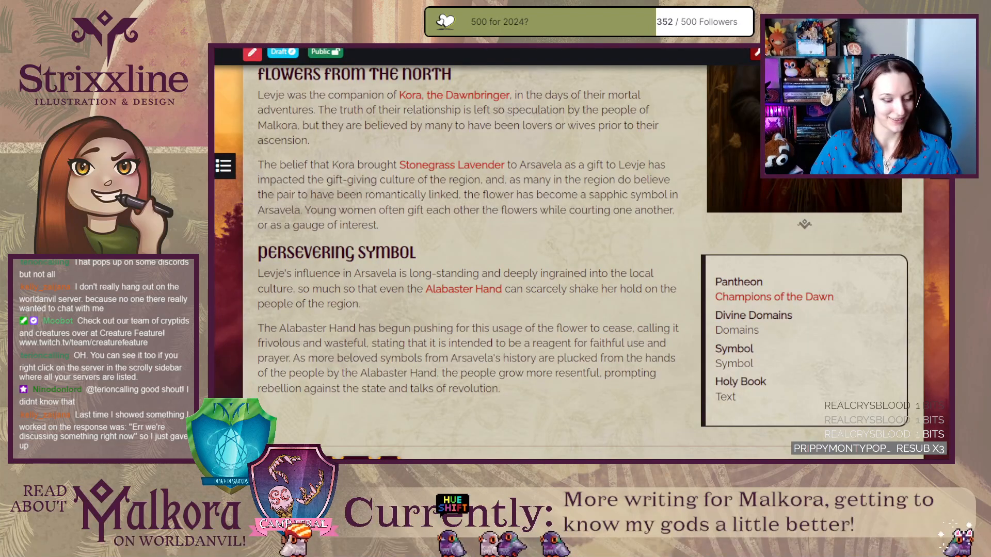
{"action": "scroll", "coordinate": [346, 231], "scroll_direction": "up", "scroll_amount": 2}
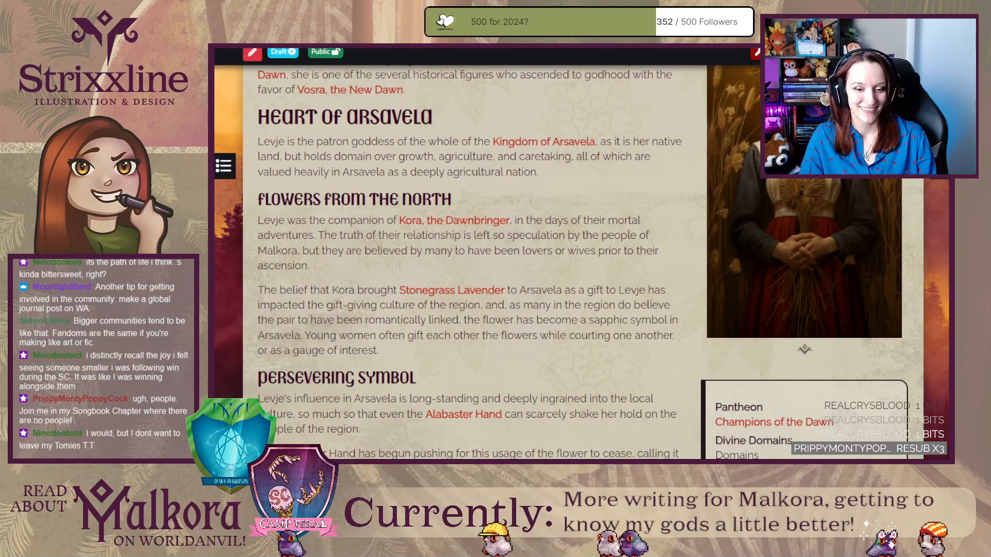
{"action": "scroll", "coordinate": [230, 382], "scroll_direction": "down", "scroll_amount": 1}
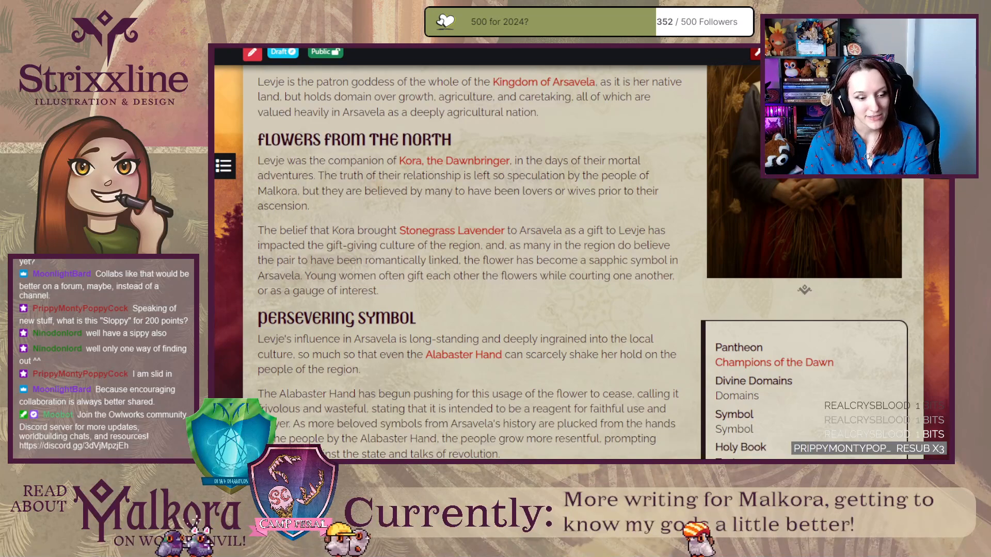
{"action": "key", "text": "super+d"}
{"action": "key", "text": "super+d"}
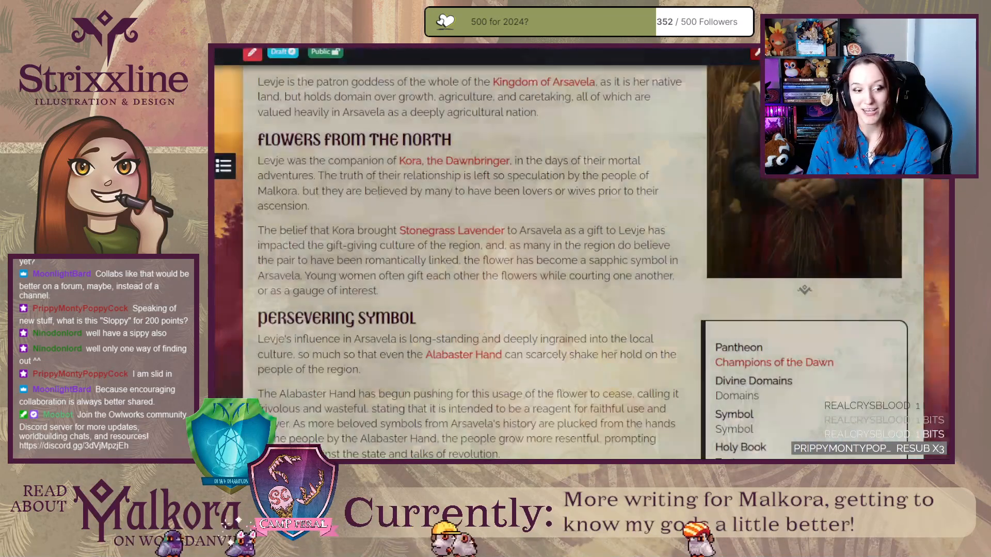